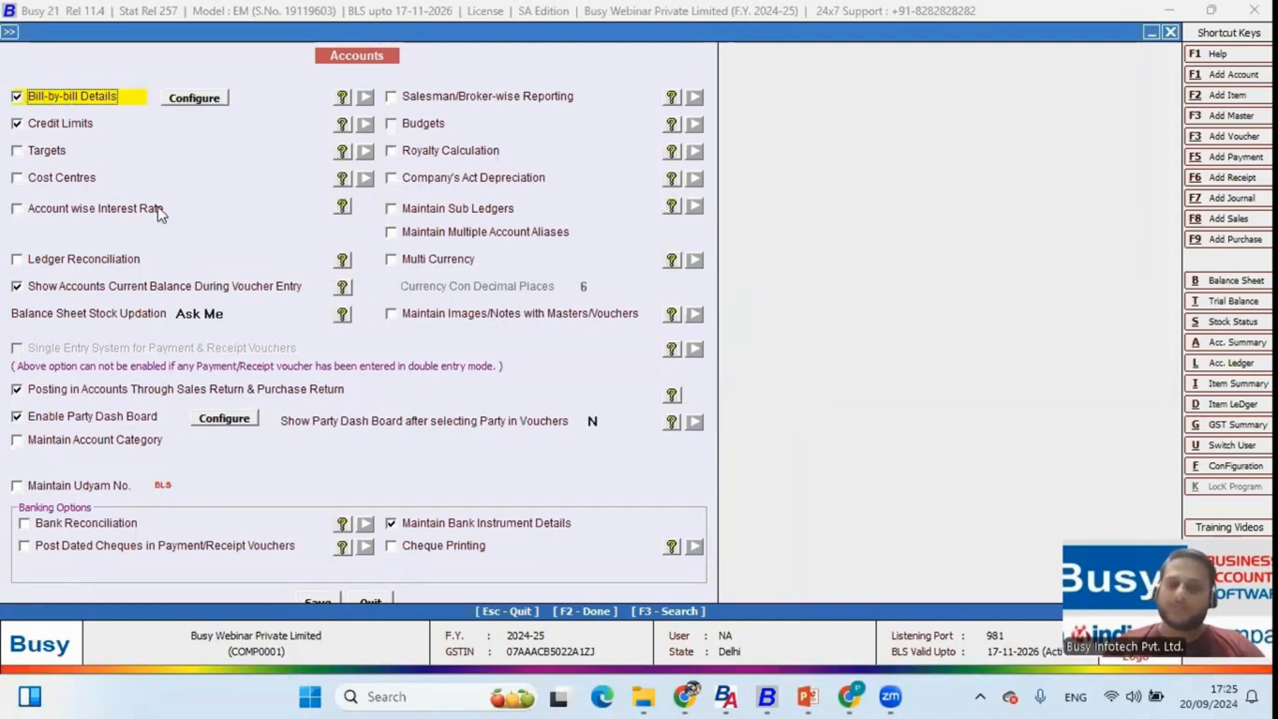
Step: Reopen the Accounts section of Features / Options to review the Bill-by-bill Details and Credit Limits options
key("Escape")
key("Escape")
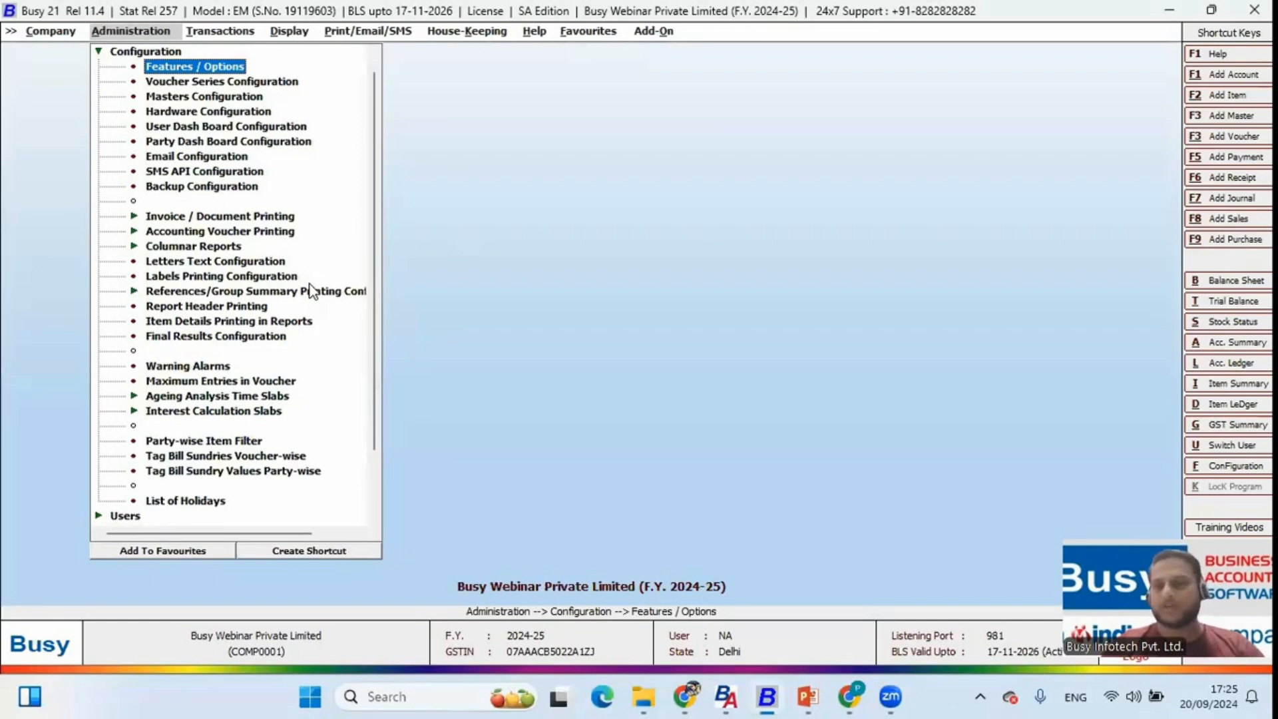
key("Return")
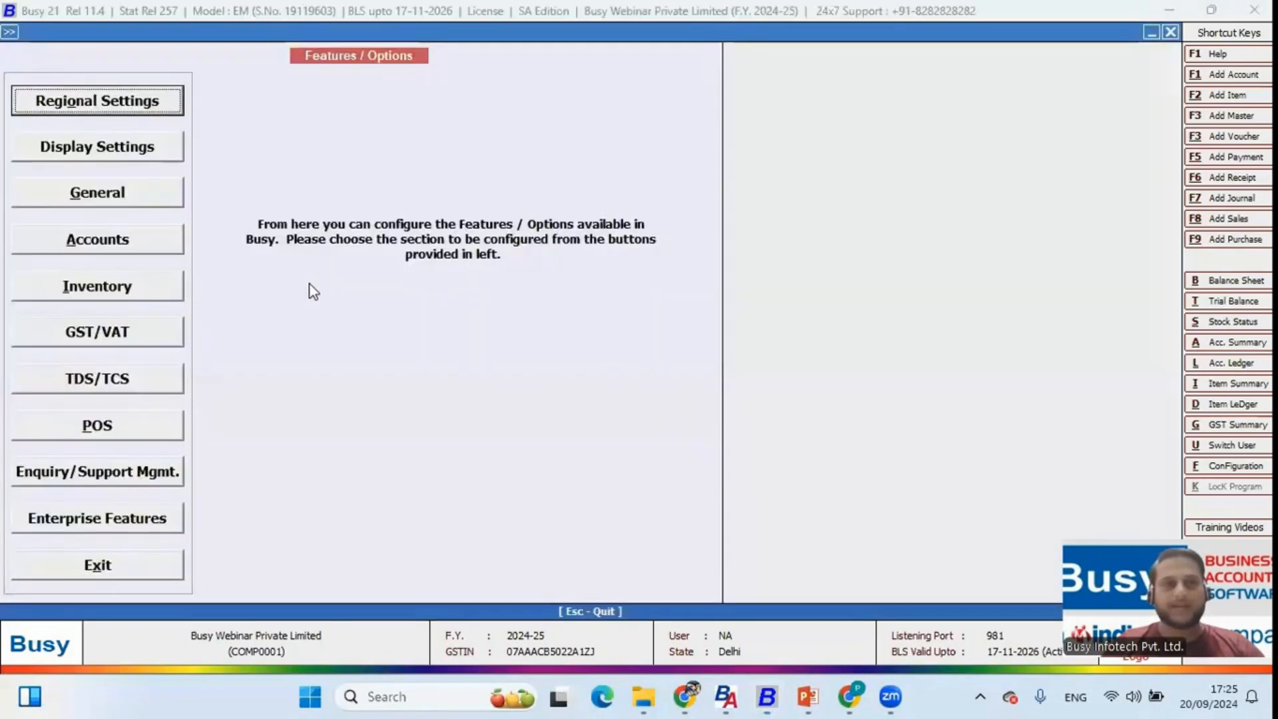
key("Down")
key("Down")
key("Down")
key("Return")
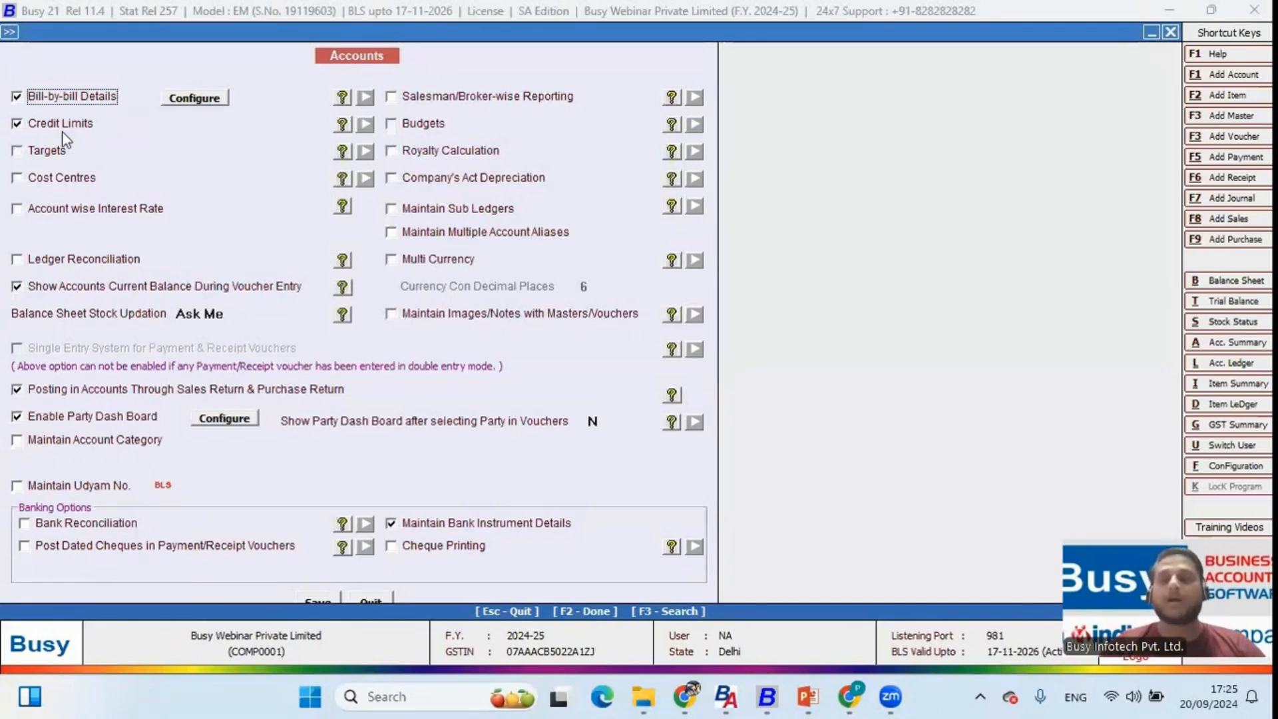
Step: Leave the configuration and open the Ajay General Store account master for modification
key("Escape")
key("Escape")
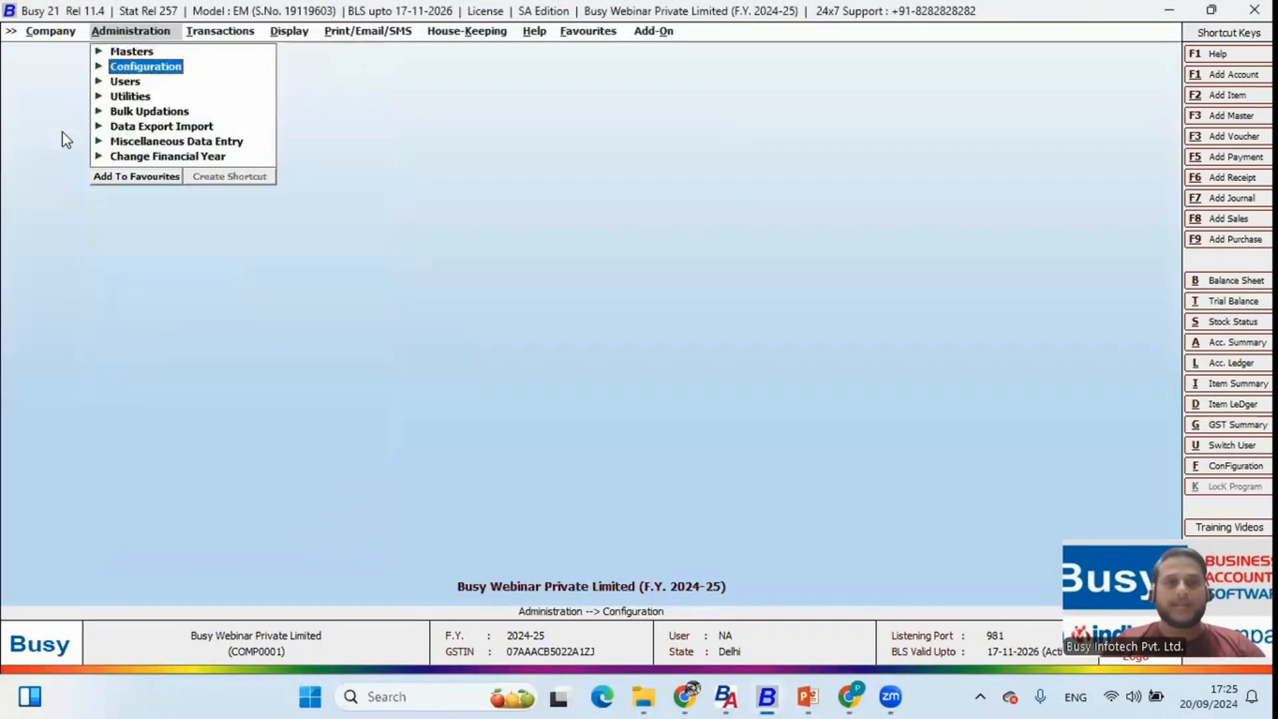
key("Up")
key("Return")
key("Return")
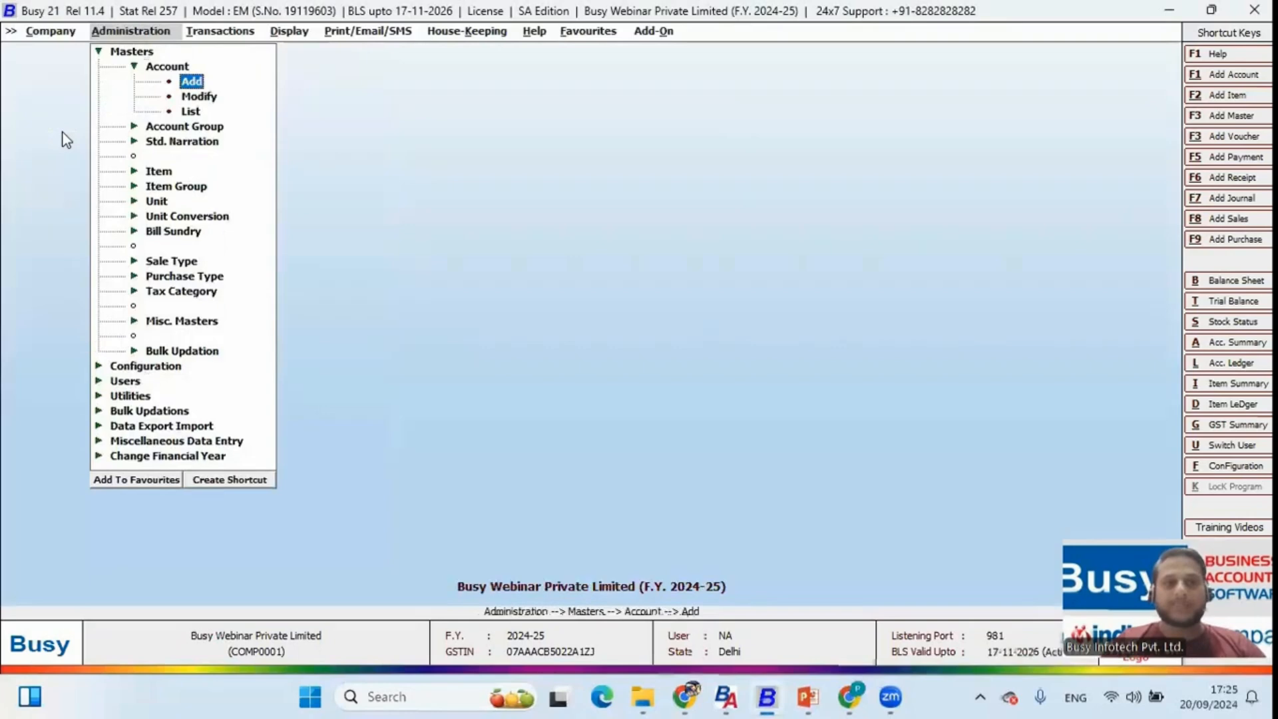
key("Down")
key("Return")
key("Down")
key("Down")
key("Down")
key("Down")
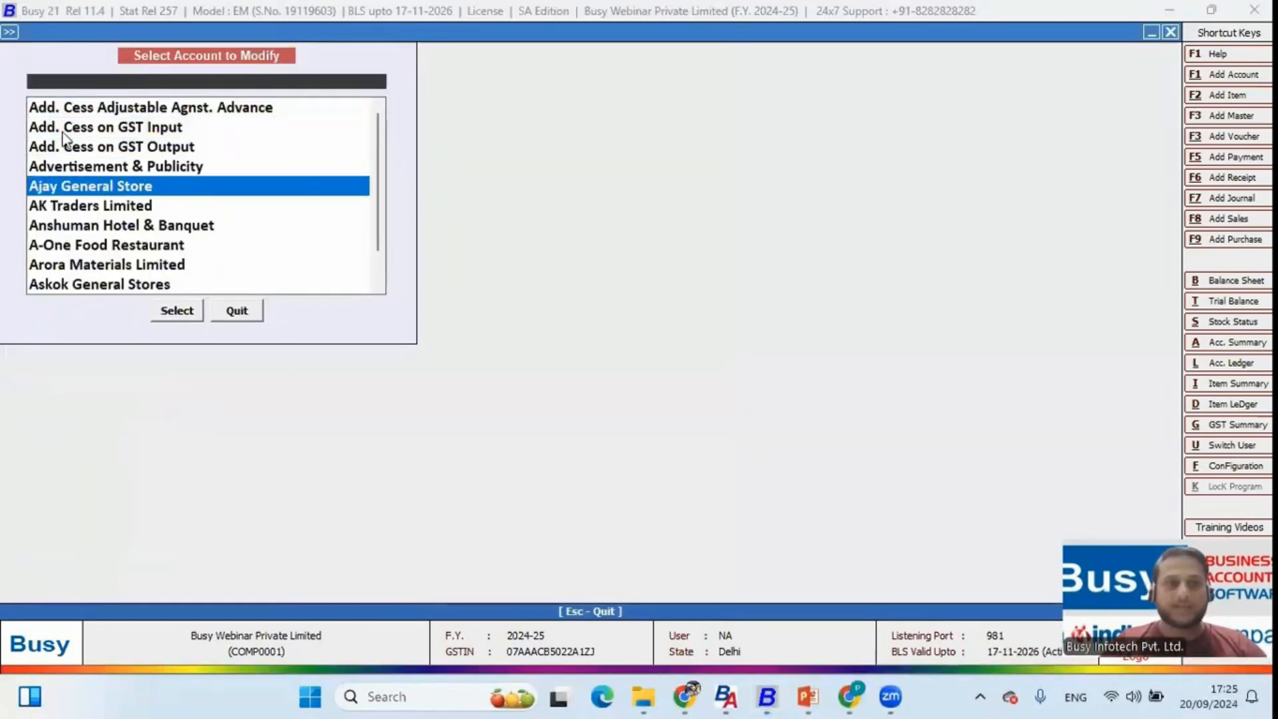
key("Return")
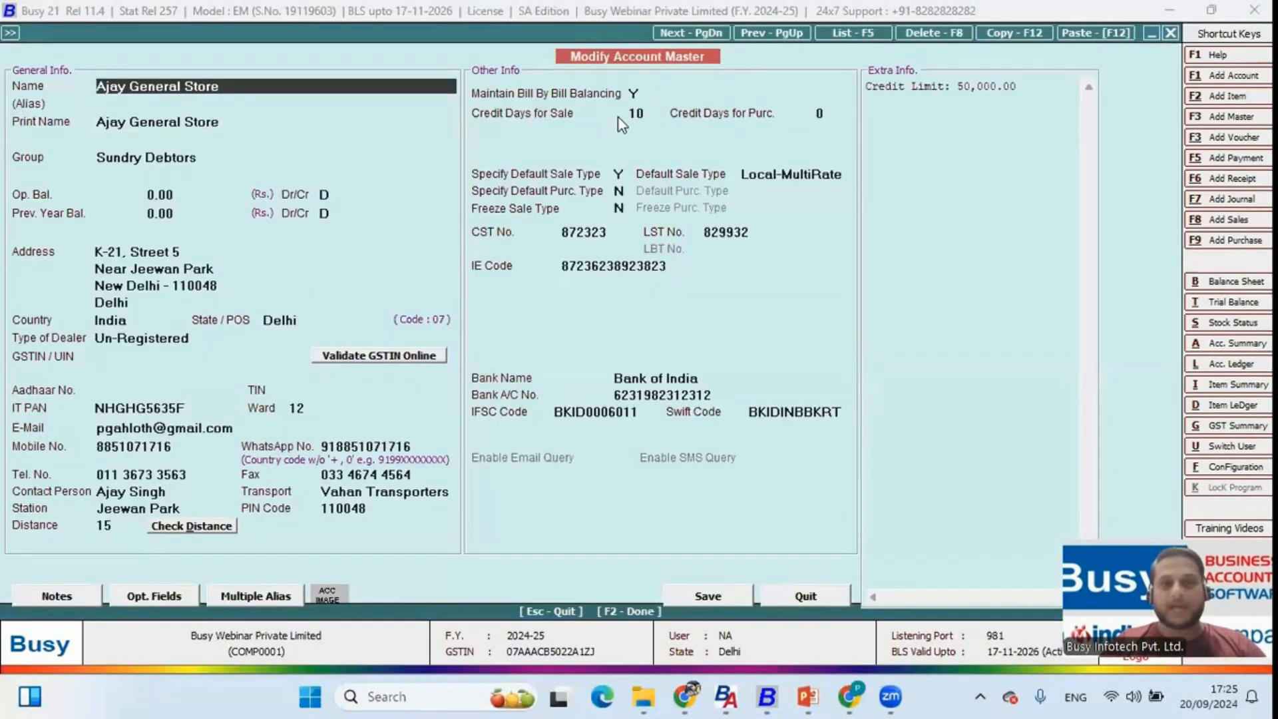
Step: Switch Maintain Bill By Bill Balancing to N and back to Y, and leave the account master without saving
left_click(636, 94)
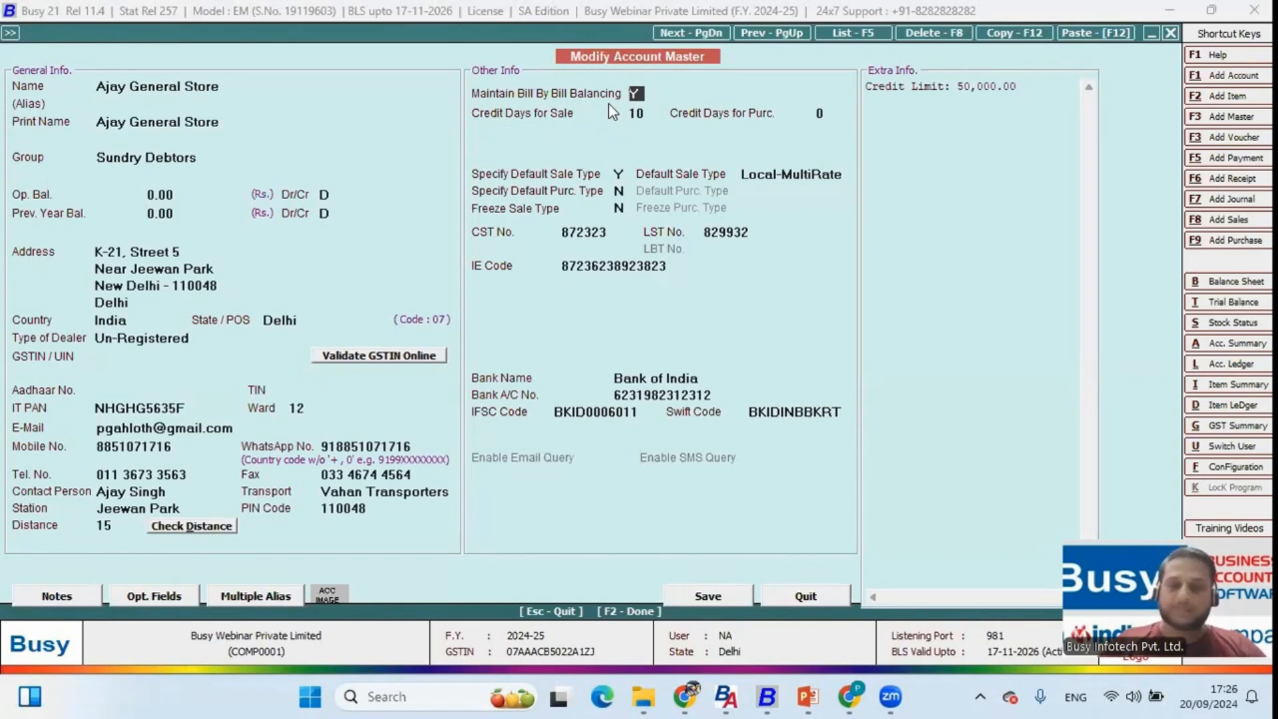
key("n")
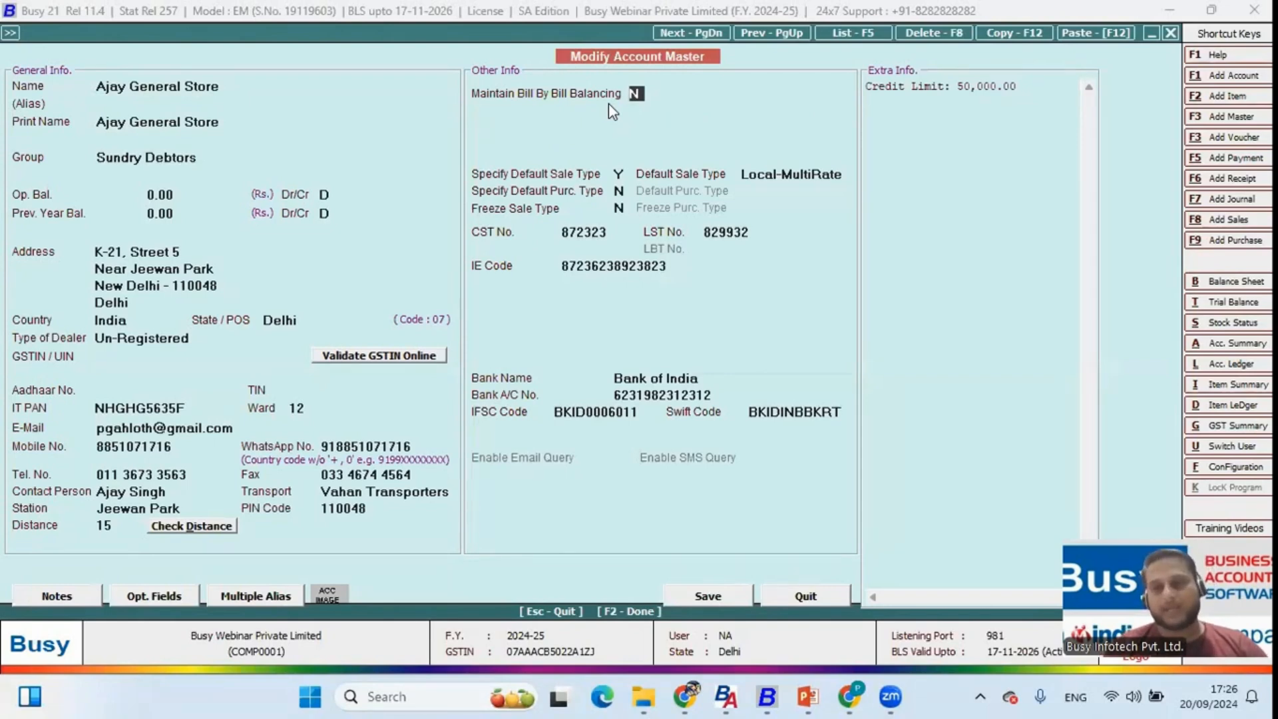
key("y")
key("Return")
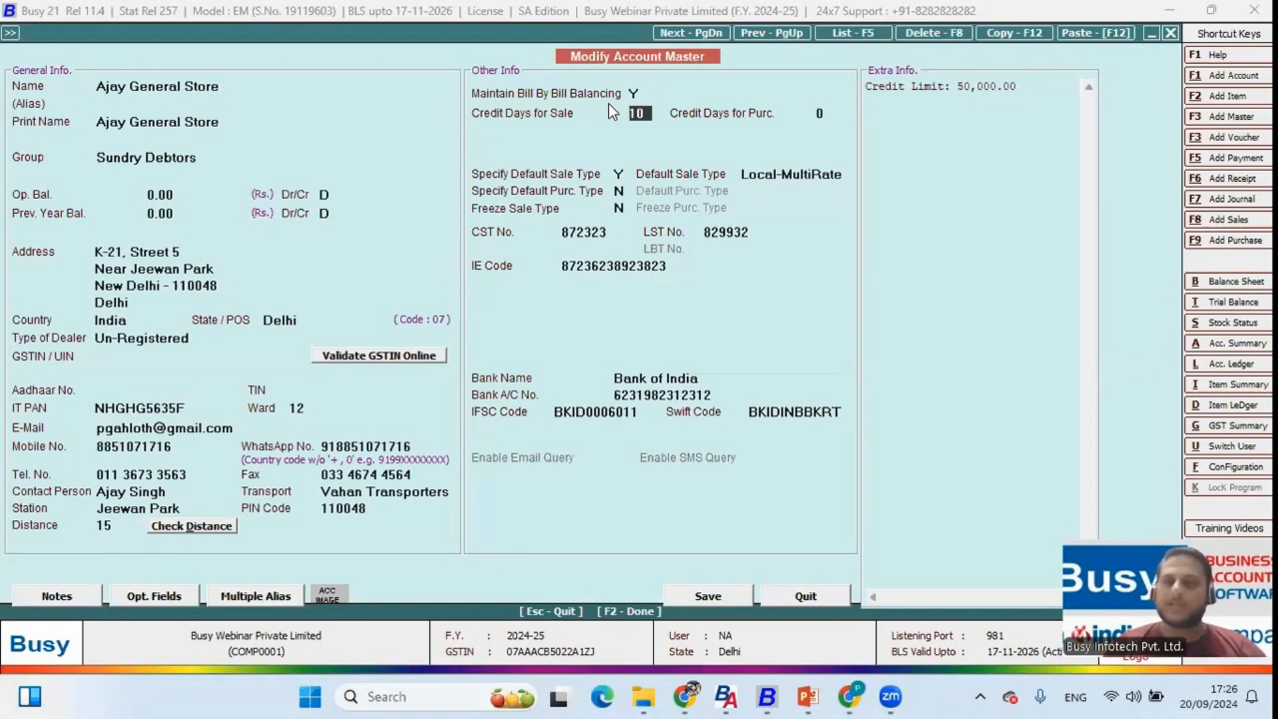
key("Escape")
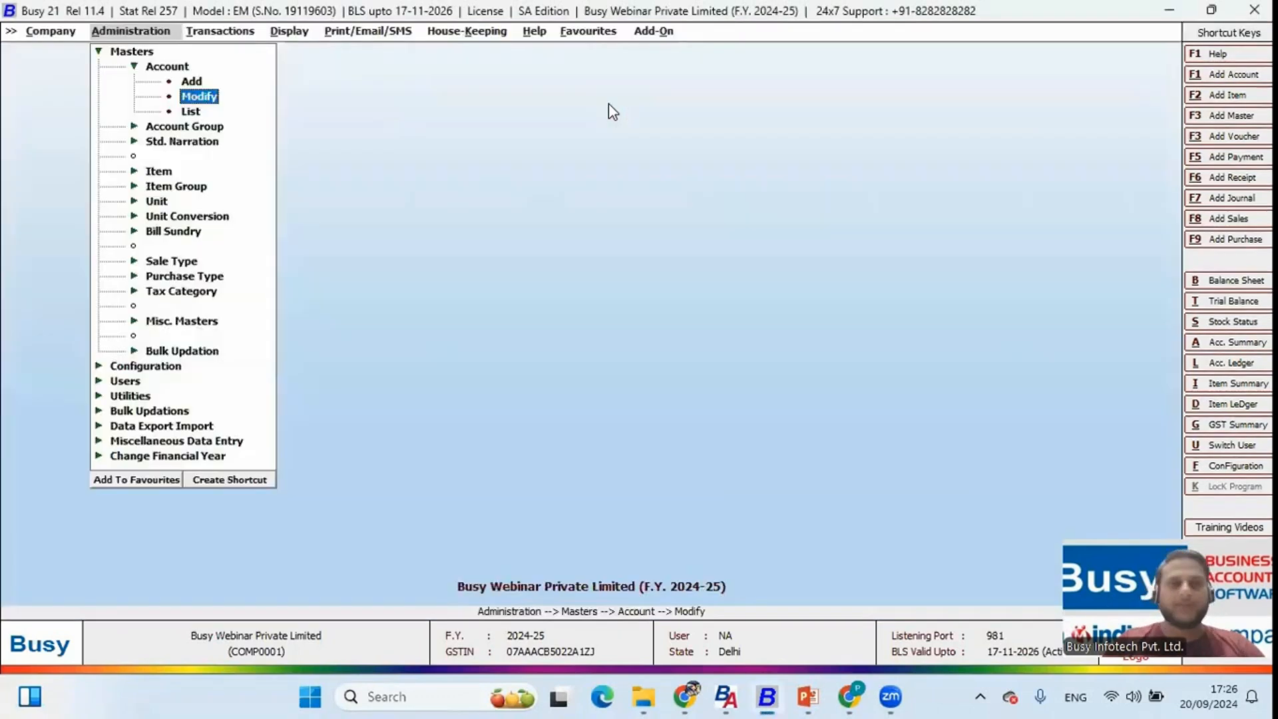
Step: Start a new sales voucher in the Main series dated 20-09-2024 with sale type Local-MultiRate
key("Escape")
key("Right")
key("Return")
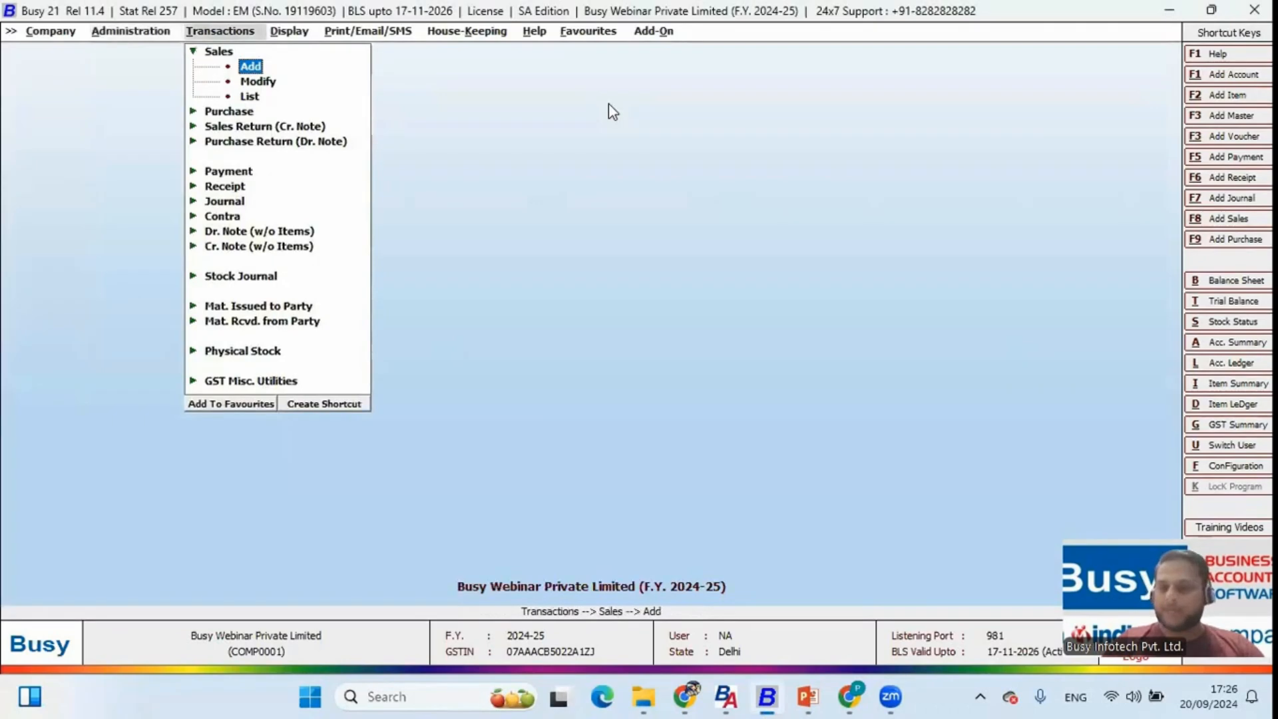
key("Return")
type("2024")
key("Return")
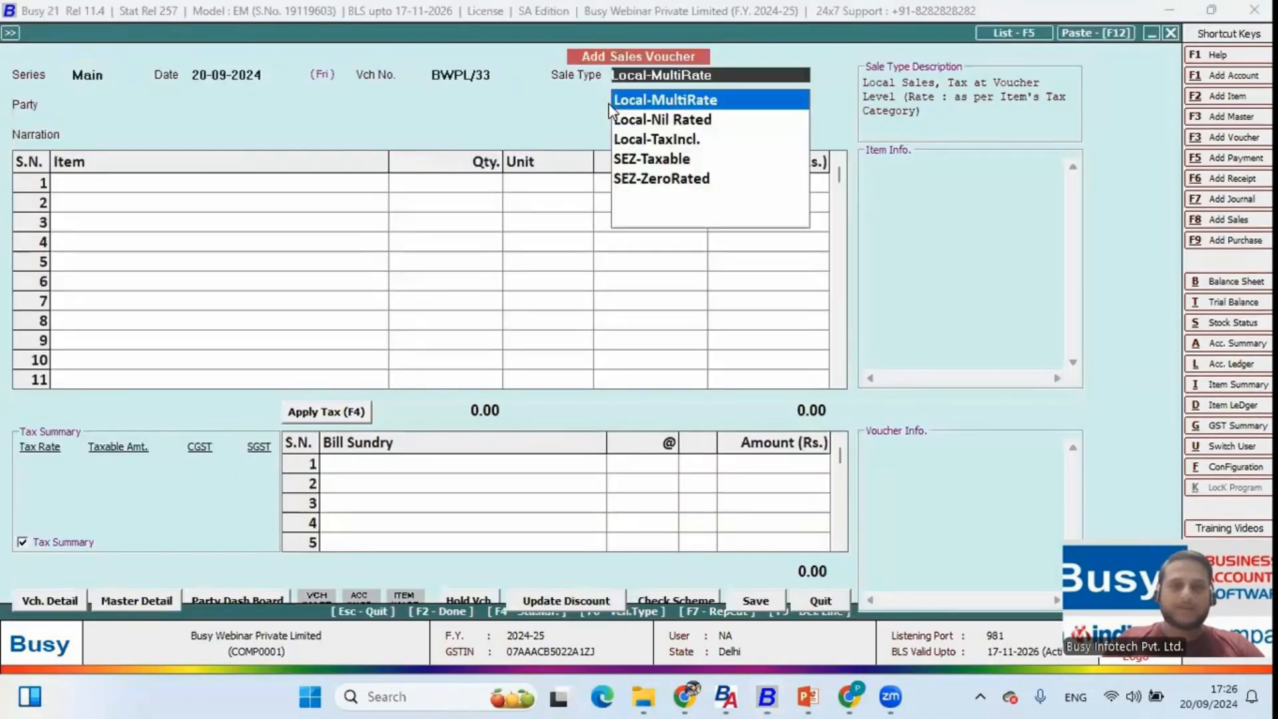
key("Return")
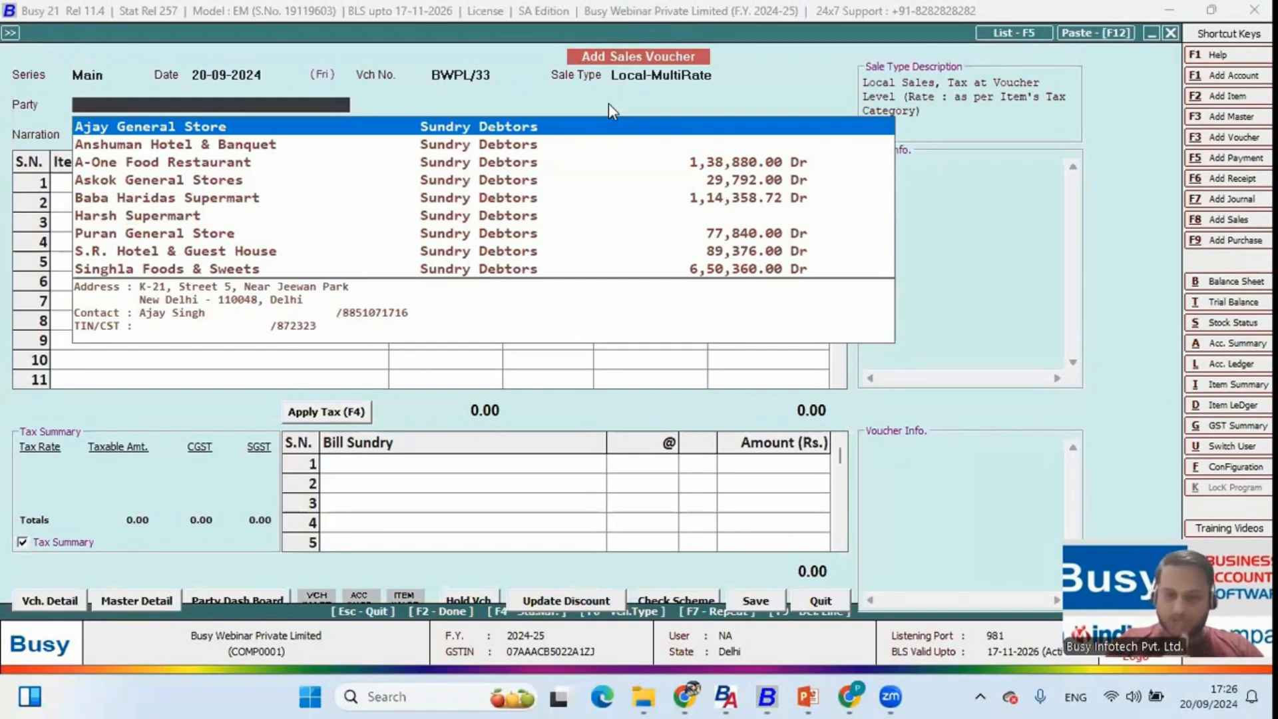
Step: Open the Ajay General Store master from the voucher's party list and review its credit days for sale and credit limit
key("F3")
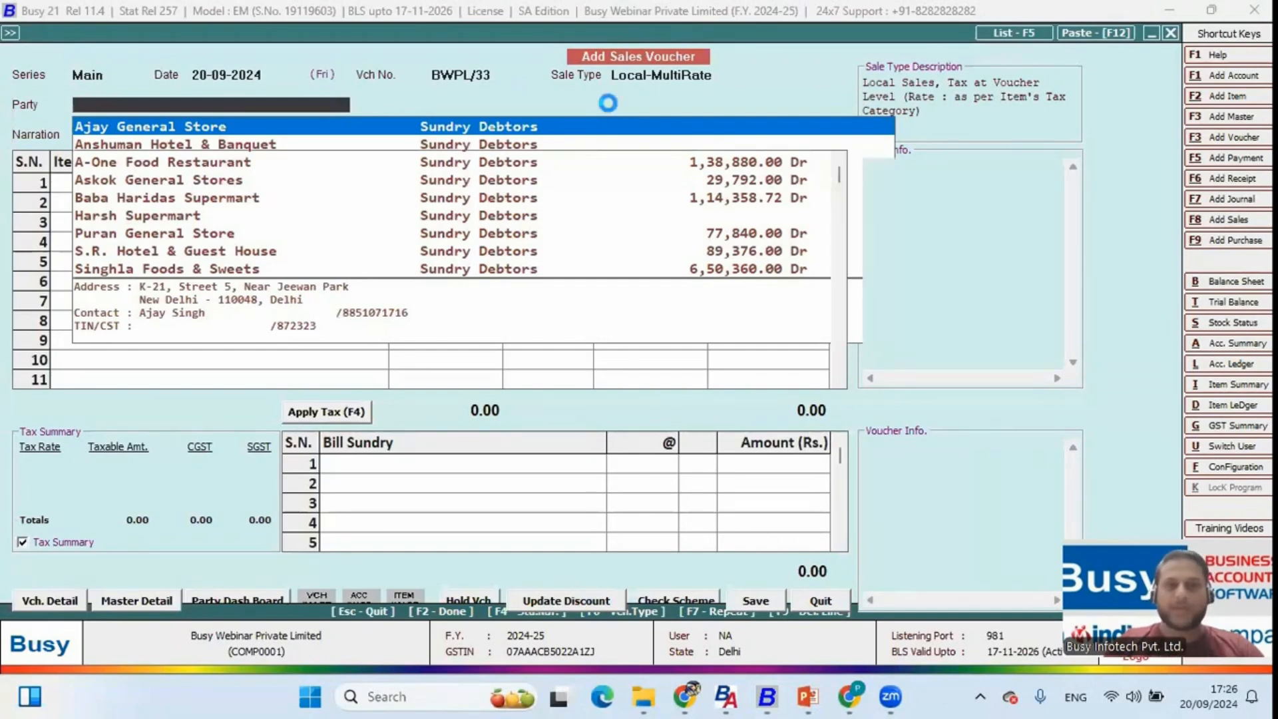
key("Escape")
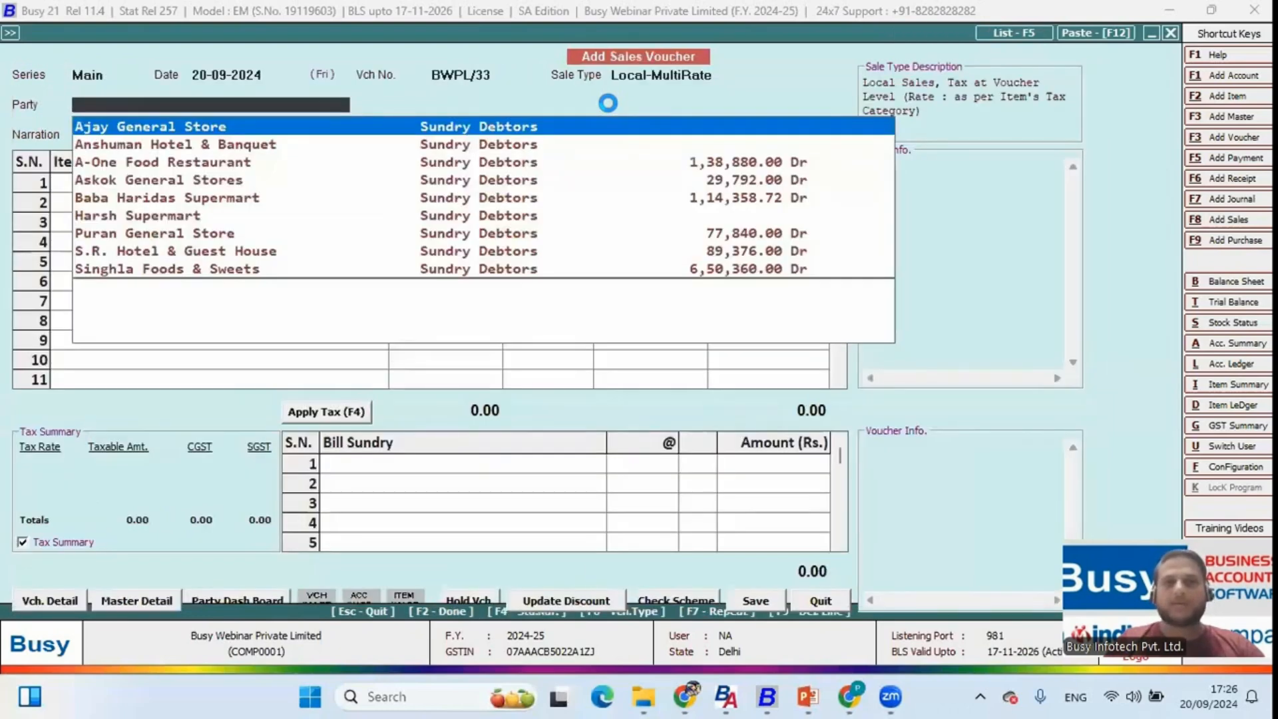
key("Return")
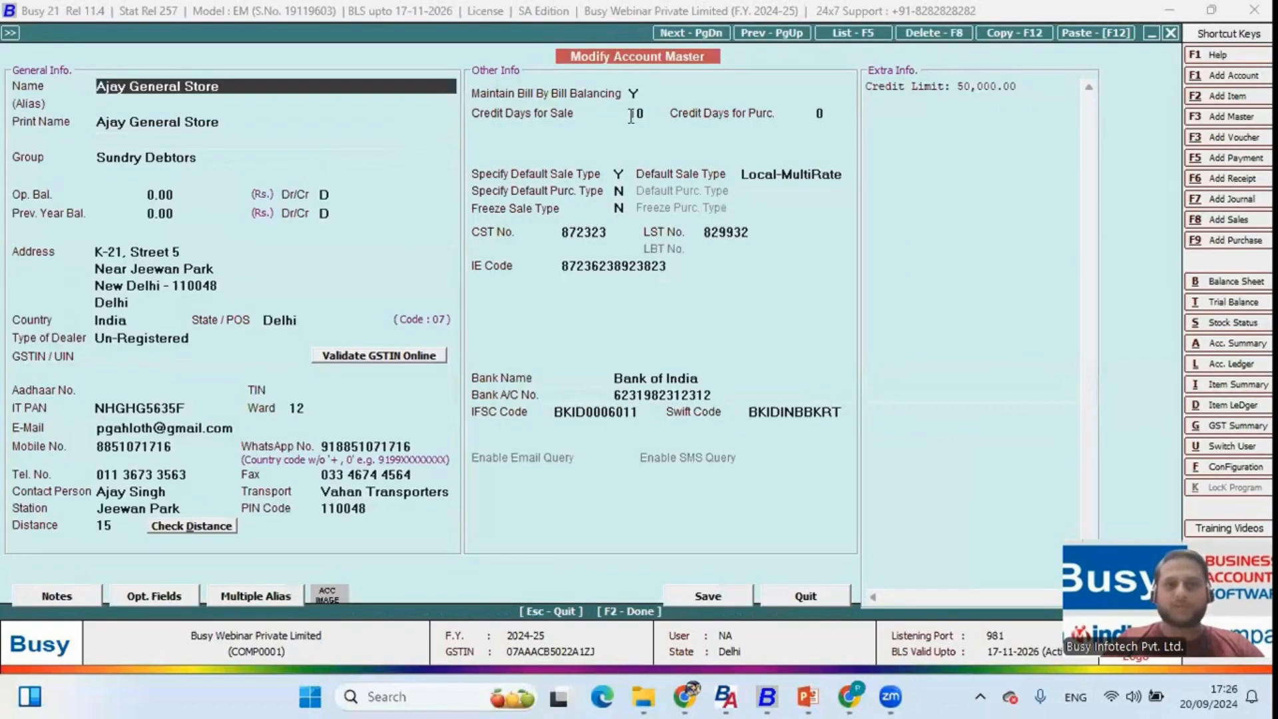
left_click(639, 114)
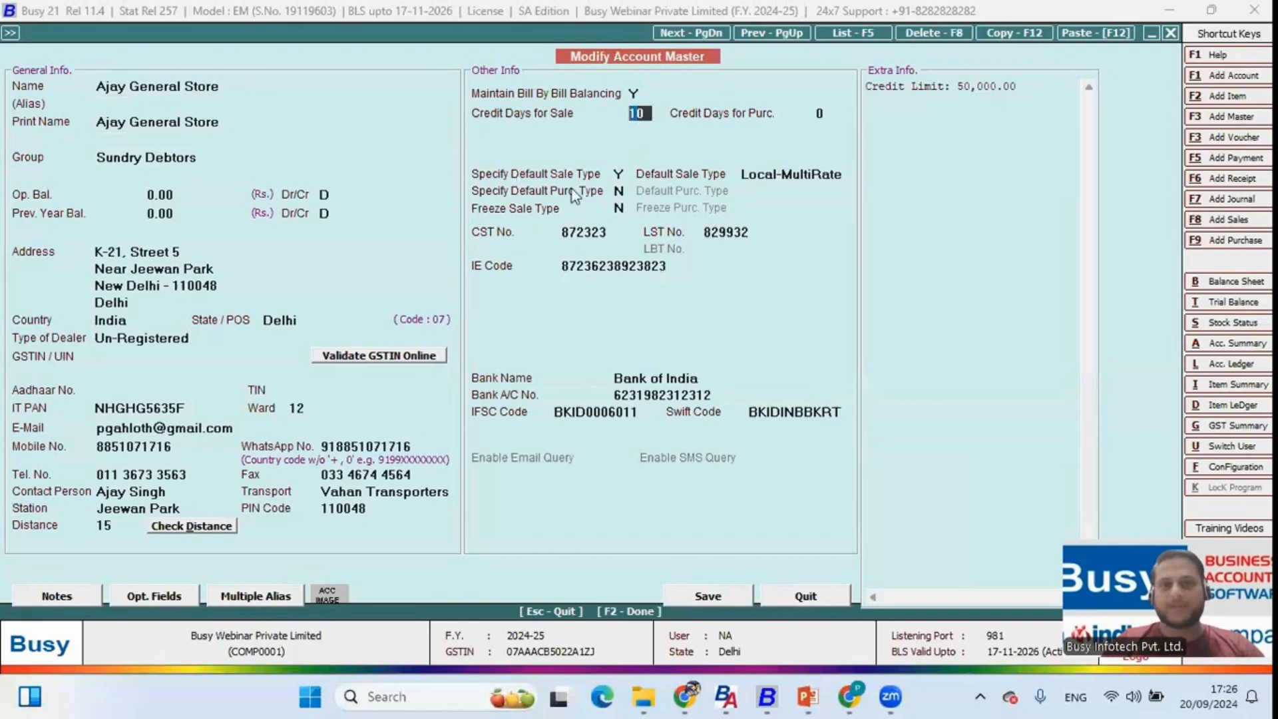
key("Escape")
left_click(770, 384)
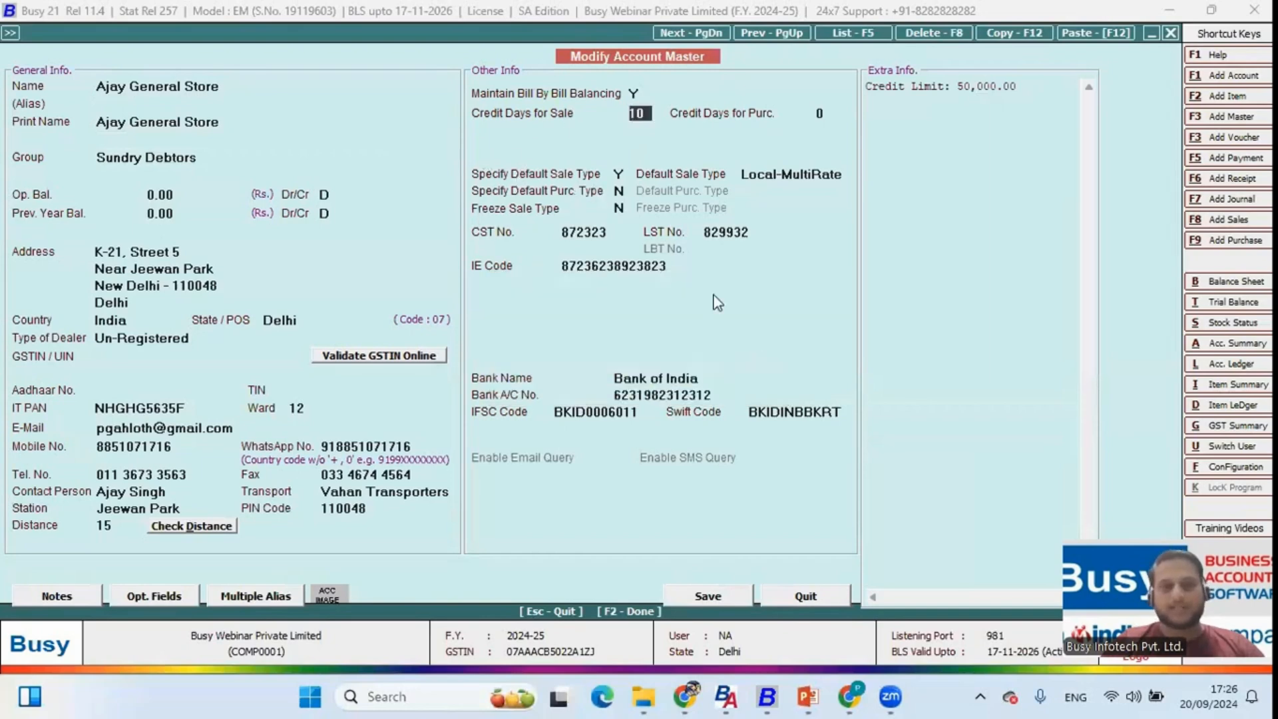
left_click(230, 91)
key("Return")
key("Return")
key("Return")
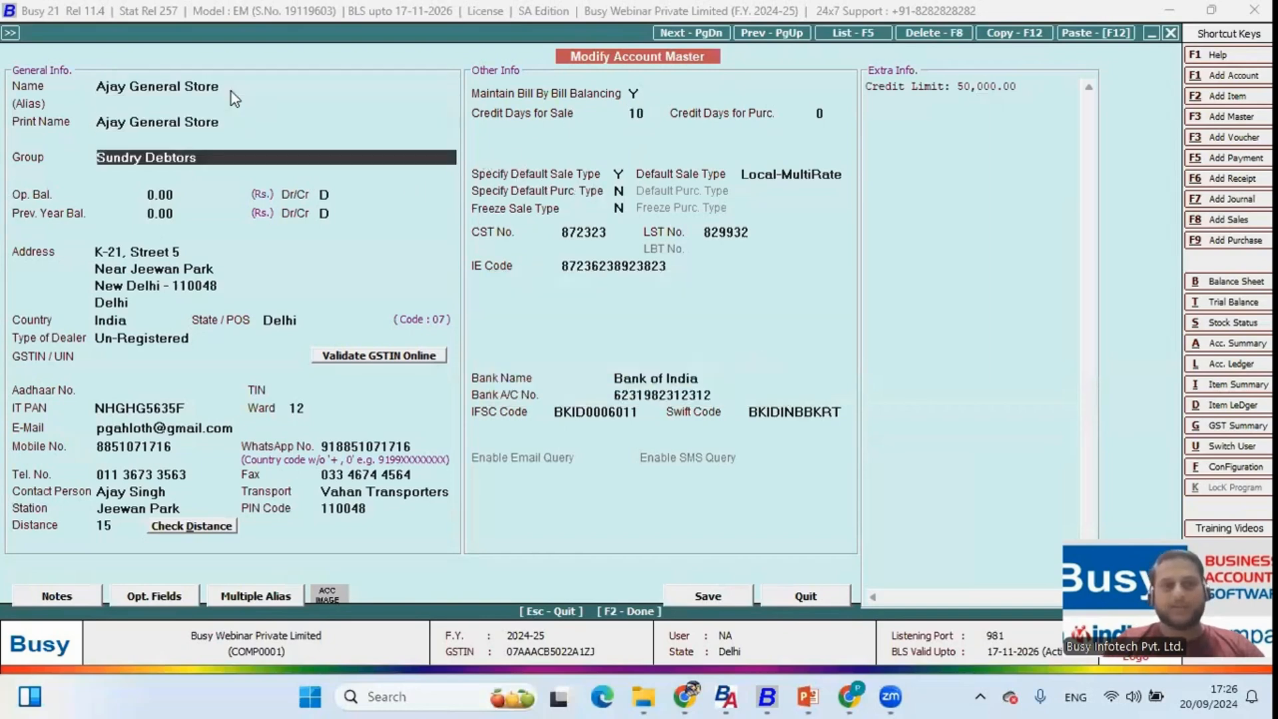
key("Return")
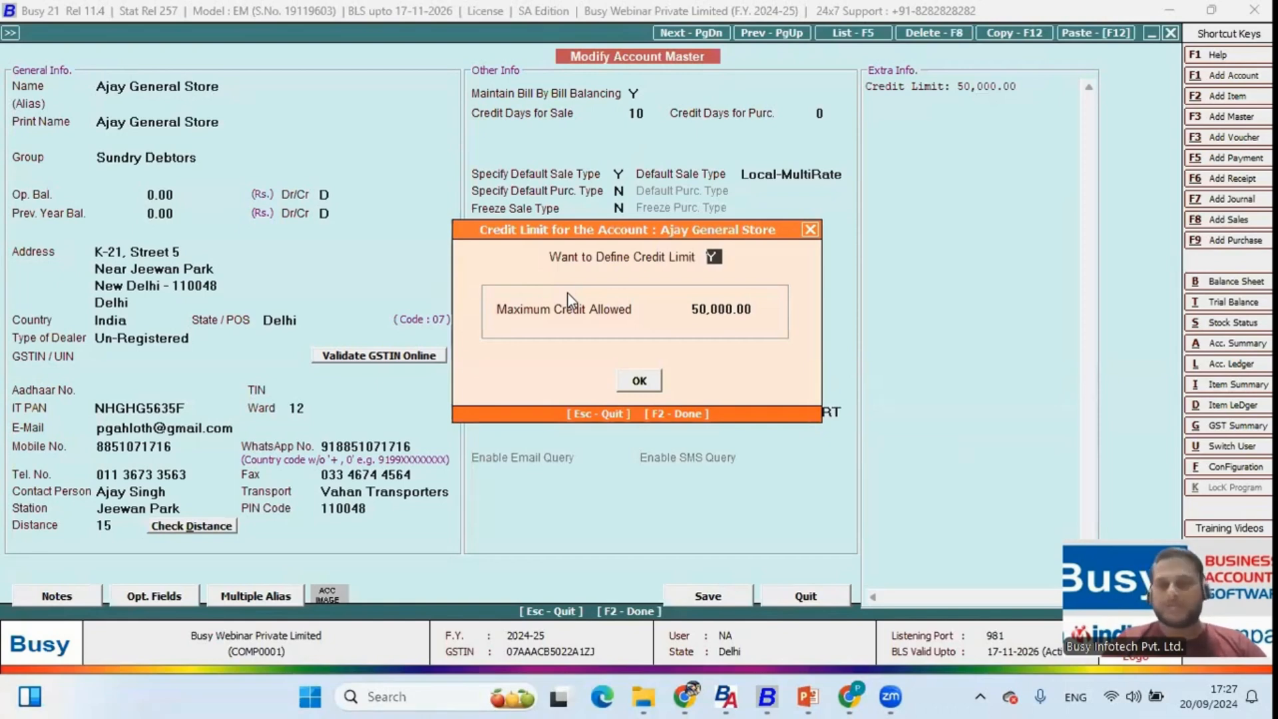
key("Escape")
key("Escape")
Step: Select Ajay General Store as the party and add 100 Nos. of Coriander Powder (1.00 KG) at 310.00
key("Return")
key("Return")
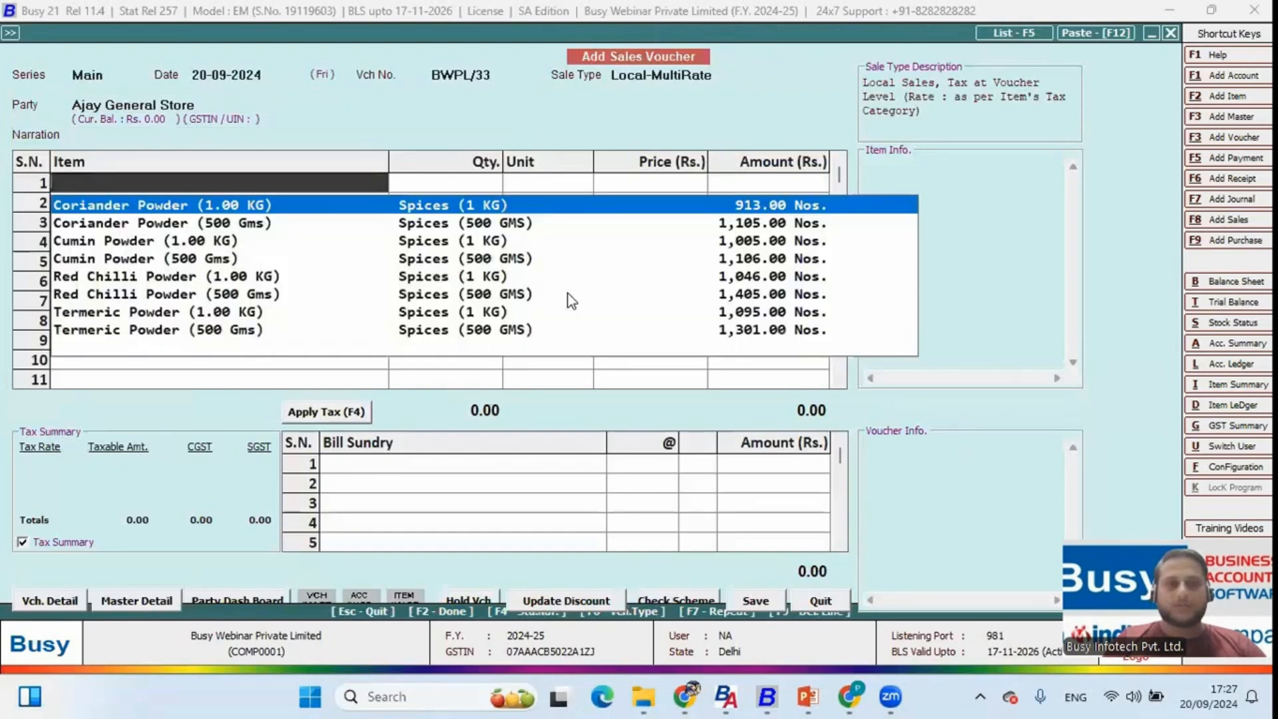
key("Return")
type("100")
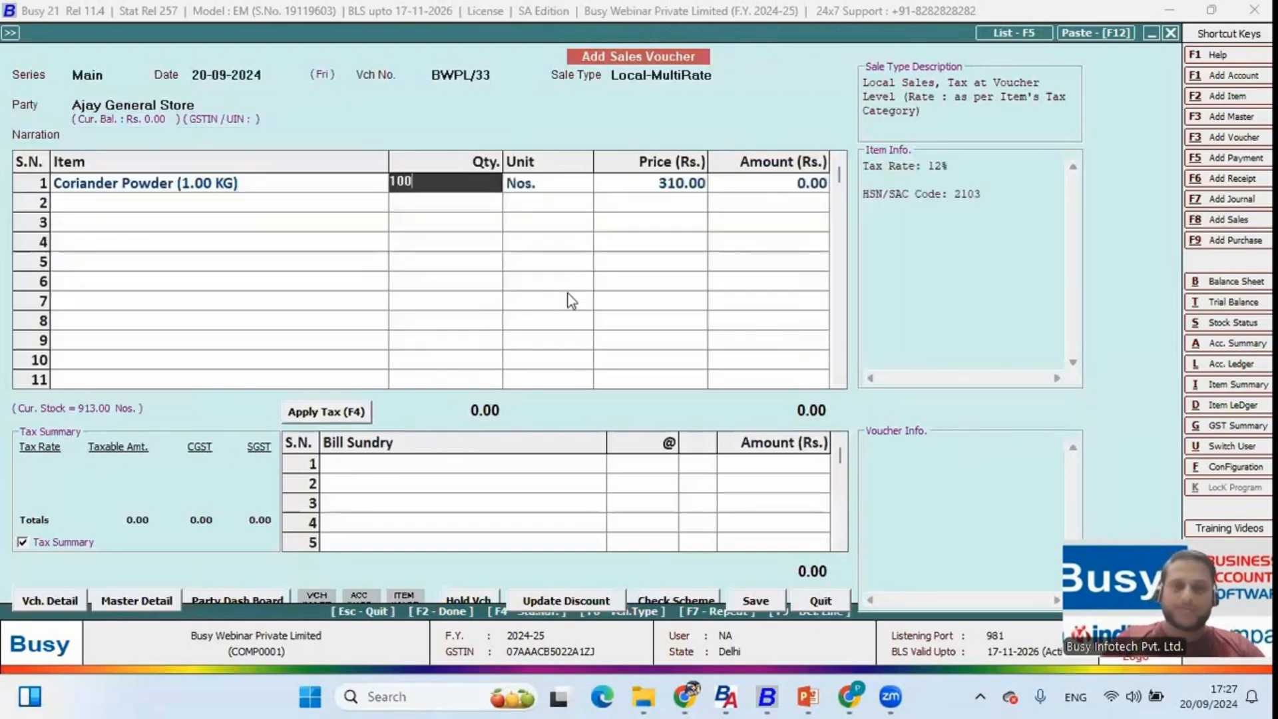
key("Return")
key("Return")
key("Return")
Step: Add 100 Nos. of Cumin Powder (1.00 KG) at 220.00 as the second item and apply tax to the voucher
key("Down")
key("Return")
type("100")
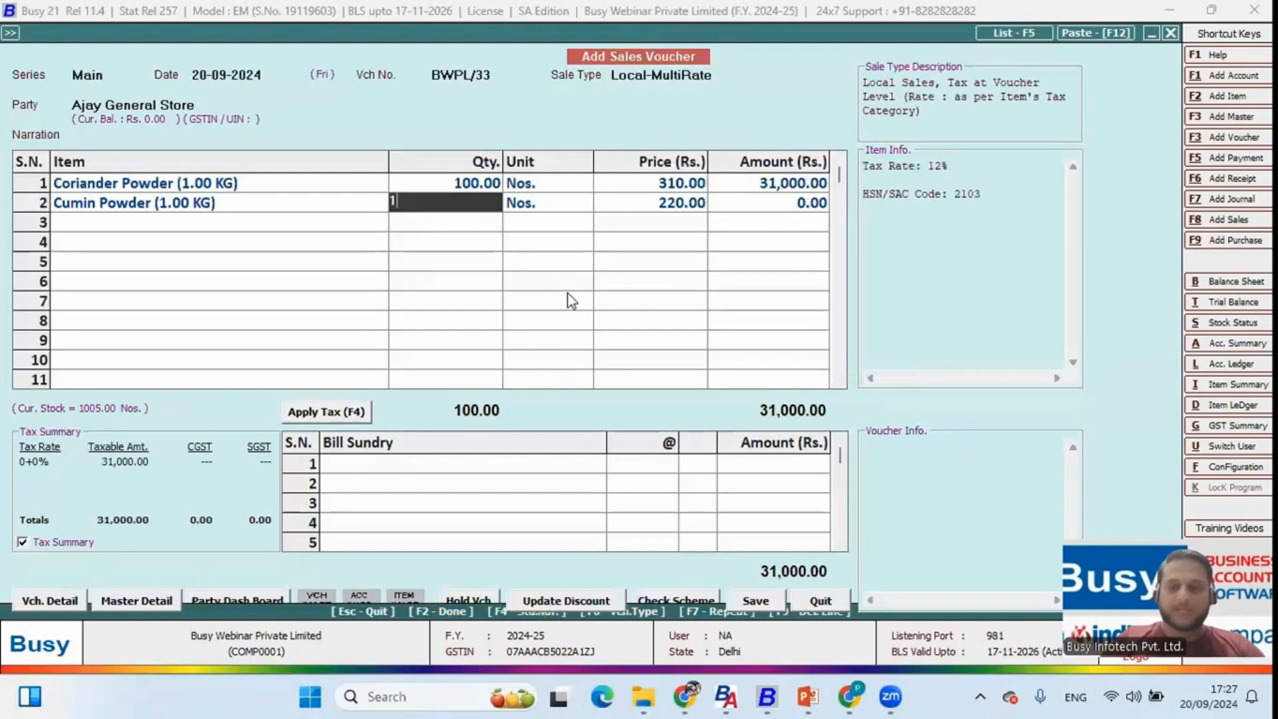
key("Return")
key("Return")
key("Return")
key("F4")
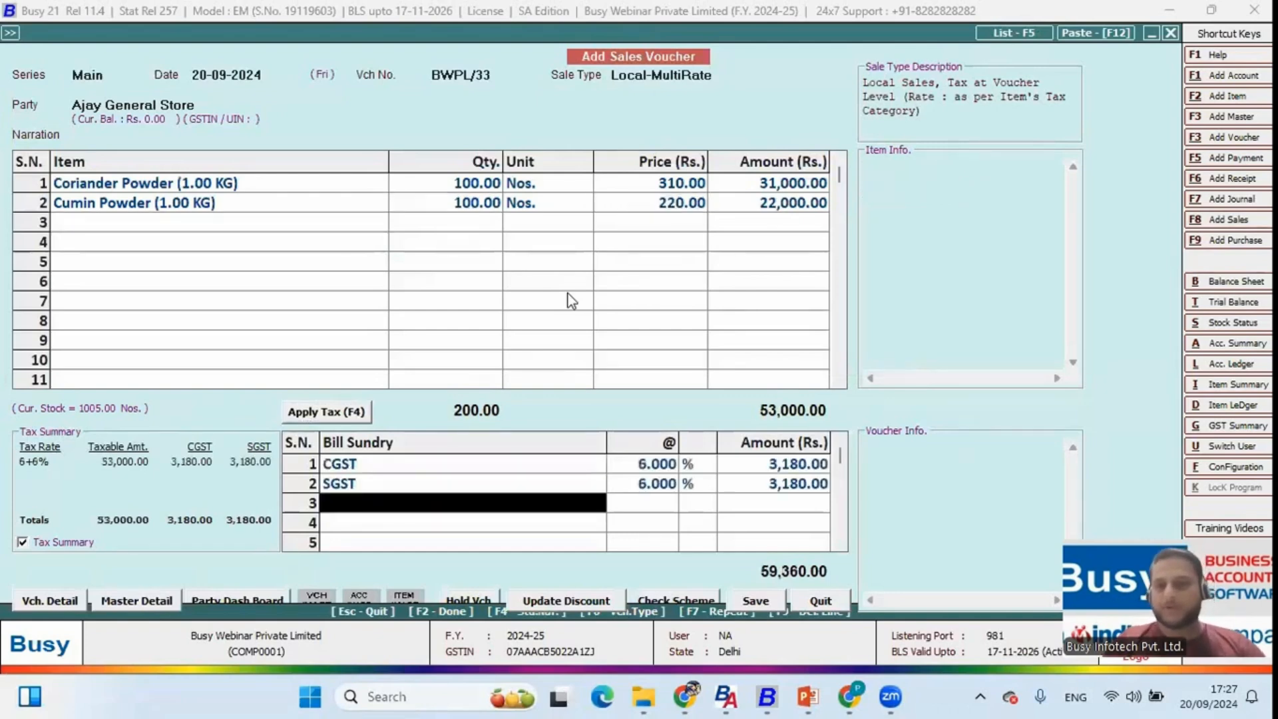
Step: Decline continuing over the party's credit limit, and reduce the Cumin Powder (1.00 KG) quantity to 50 with tax reapplied
key("Return")
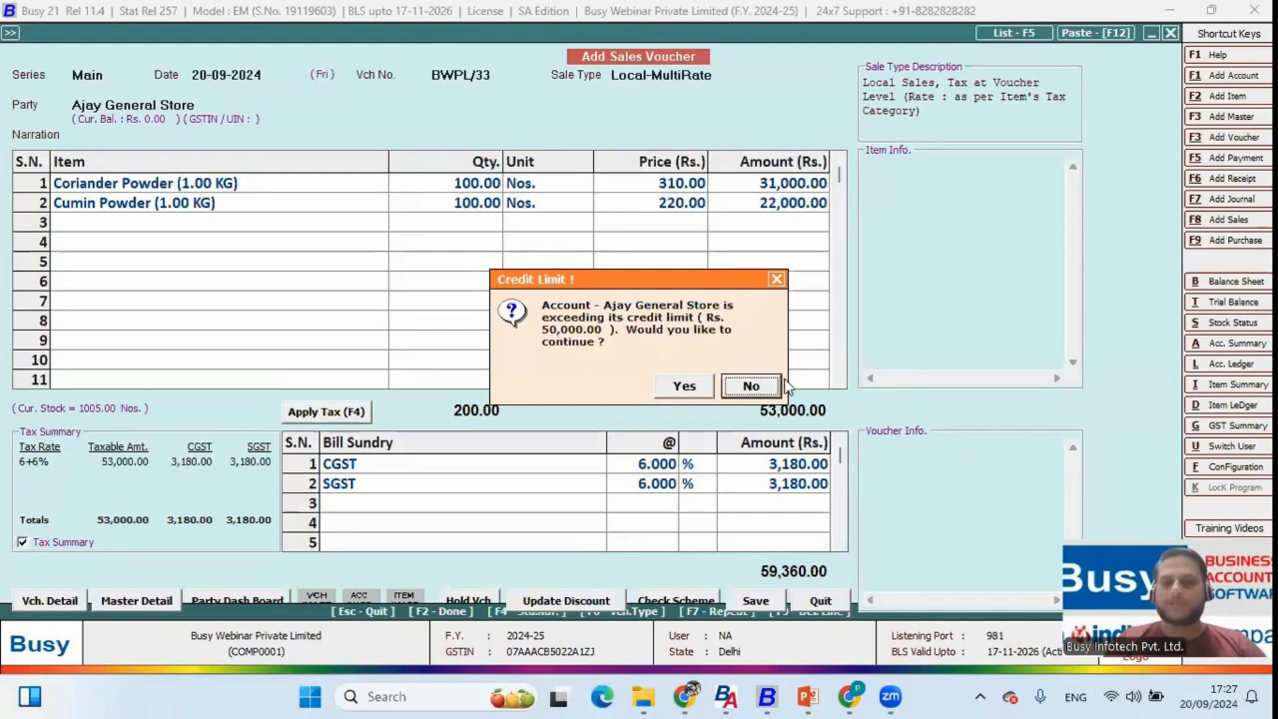
left_click(752, 386)
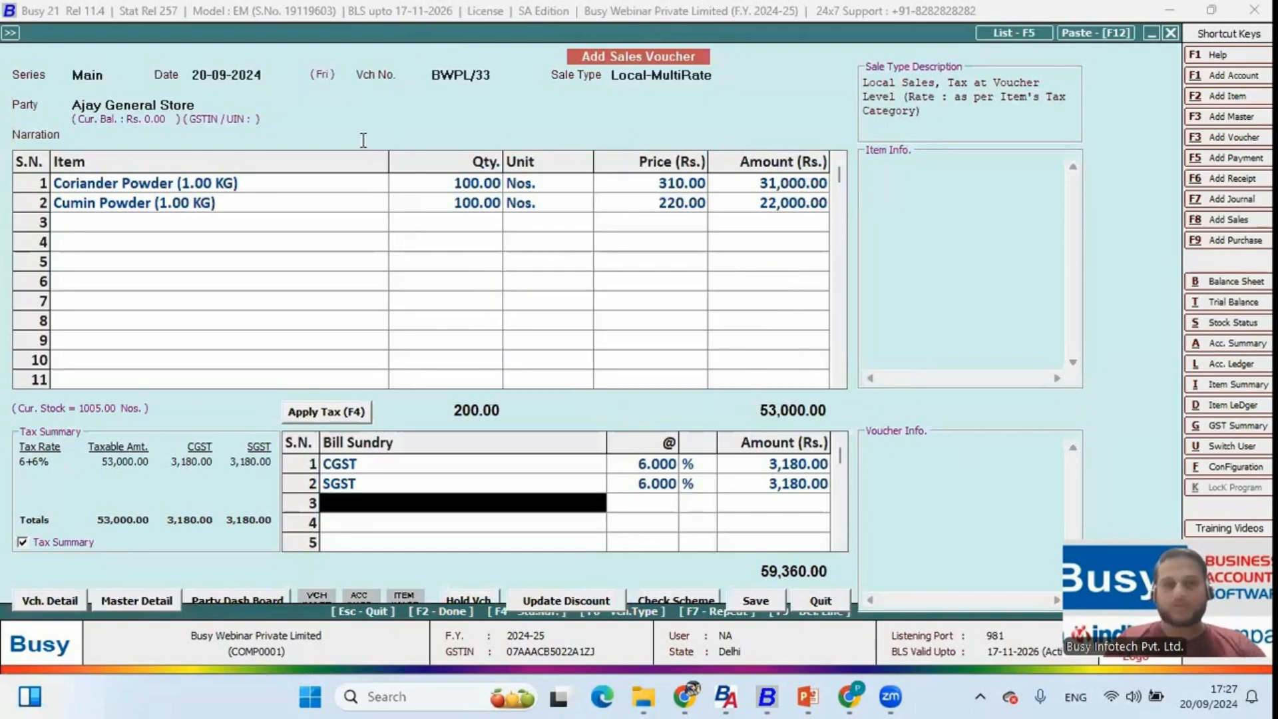
left_click(333, 205)
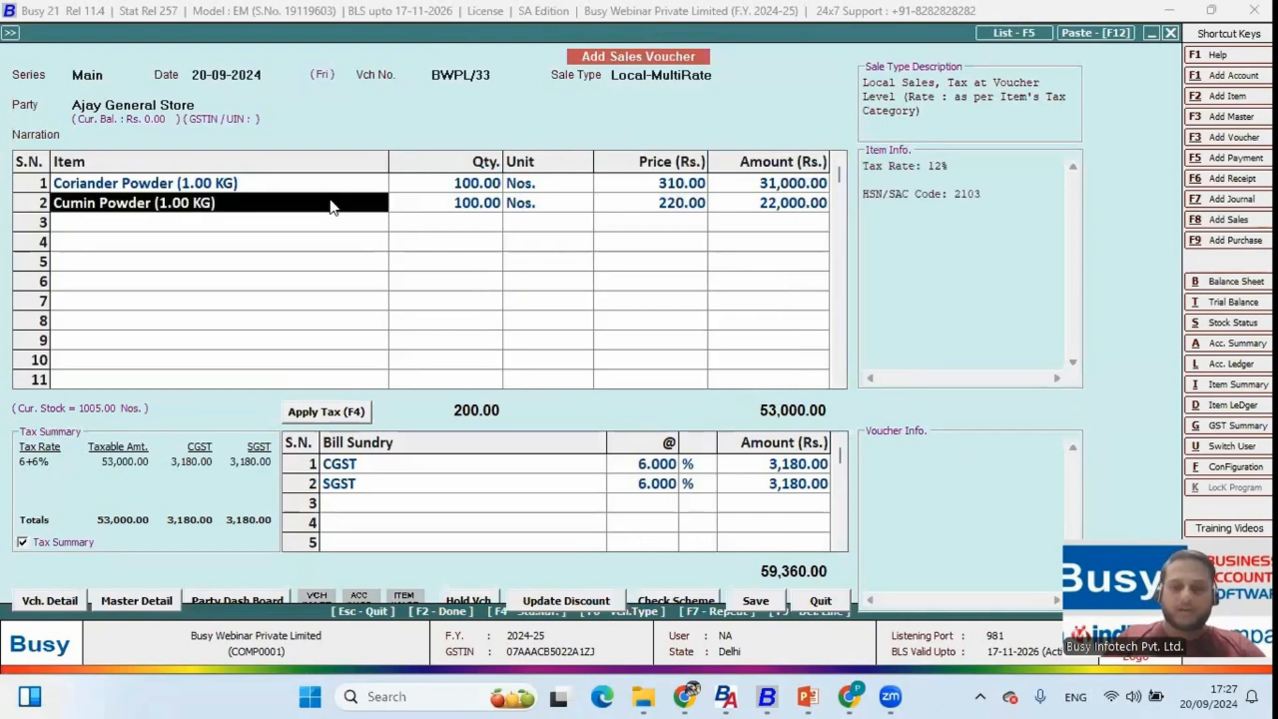
key("Return")
type("50")
key("Return")
key("Return")
key("Return")
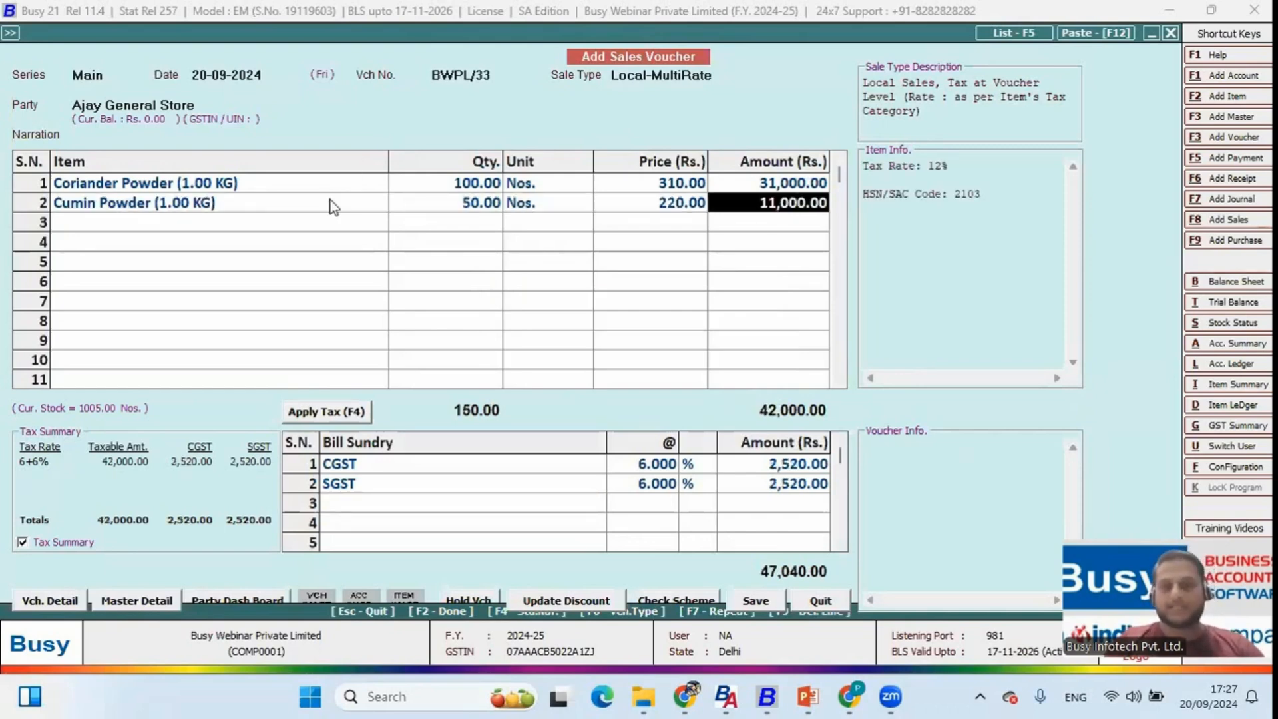
key("Return")
left_click(329, 412)
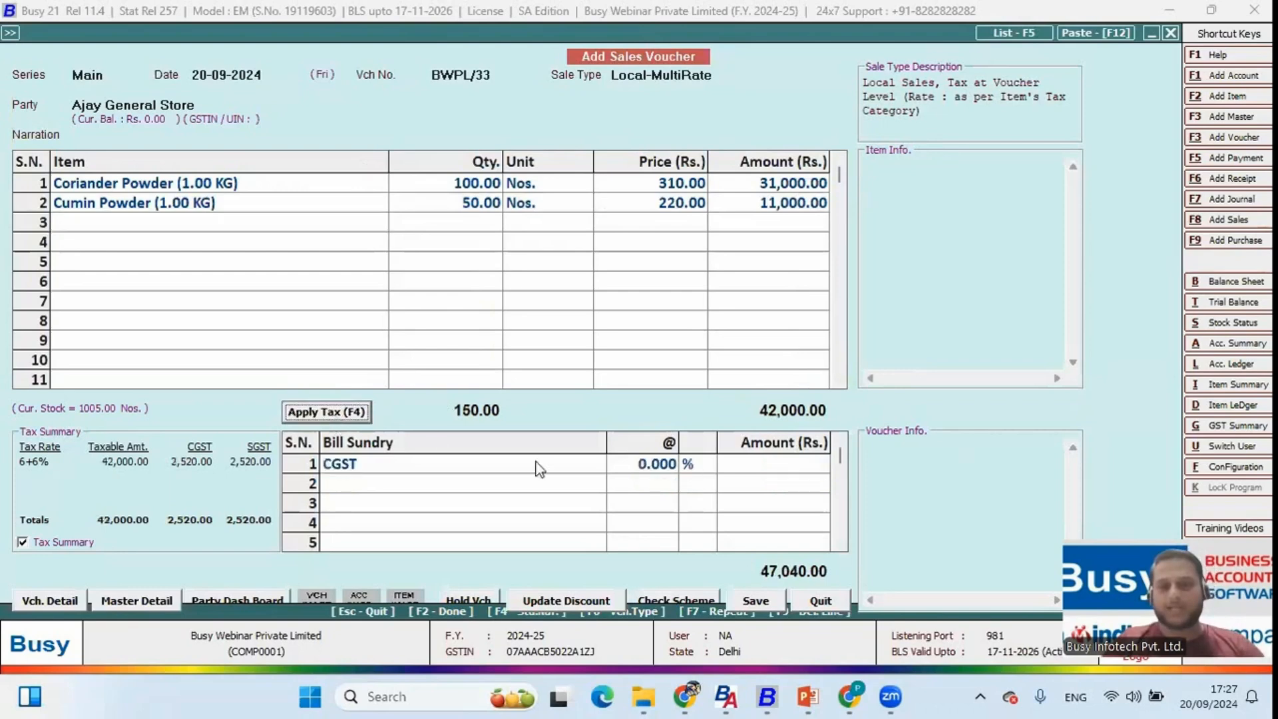
Step: Save the sales voucher, reviewing and accepting the bill-by-bill adjustment as new reference BWPL/33 for 47,040.00 due 30-09-2024
left_click(756, 600)
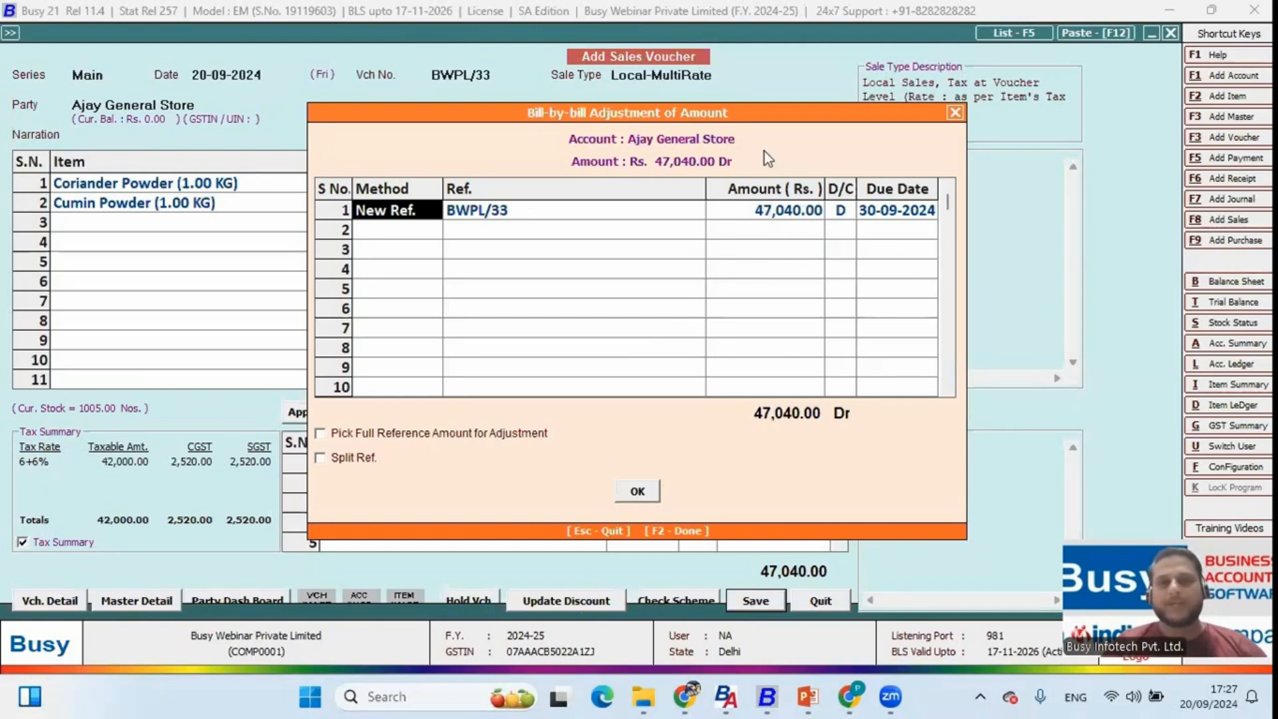
key("F2")
left_click(484, 214)
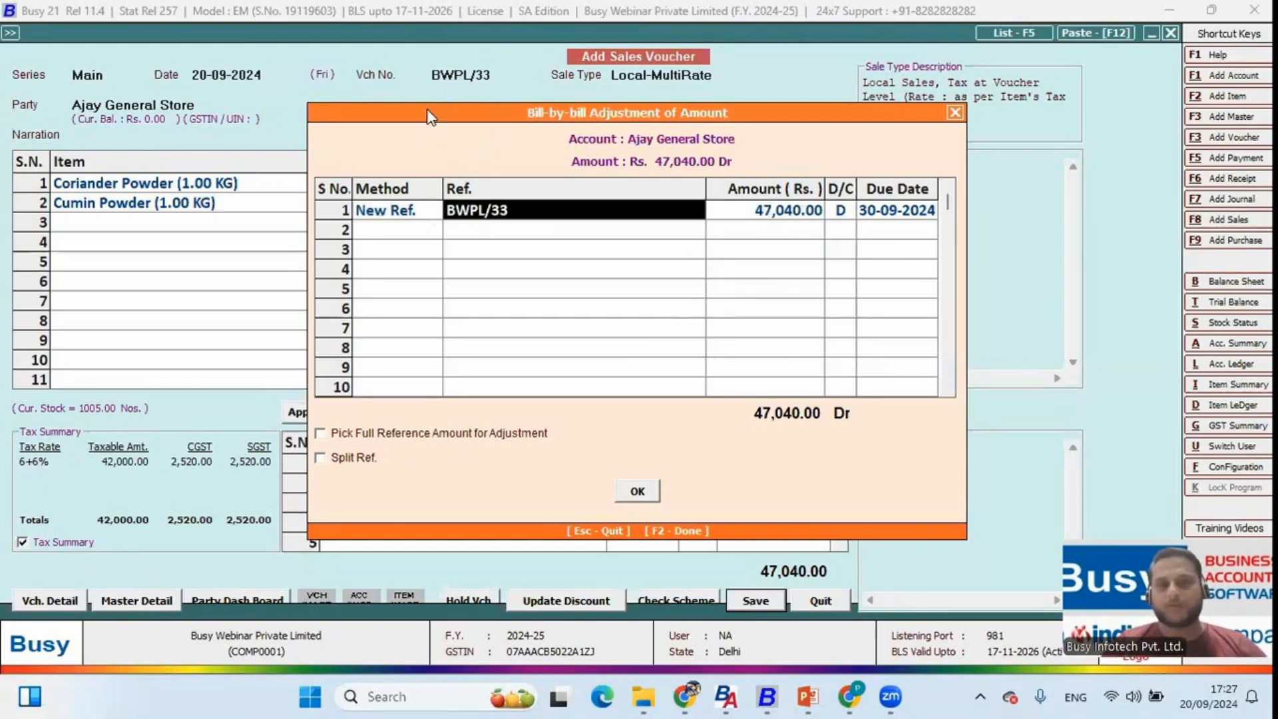
left_click(403, 213)
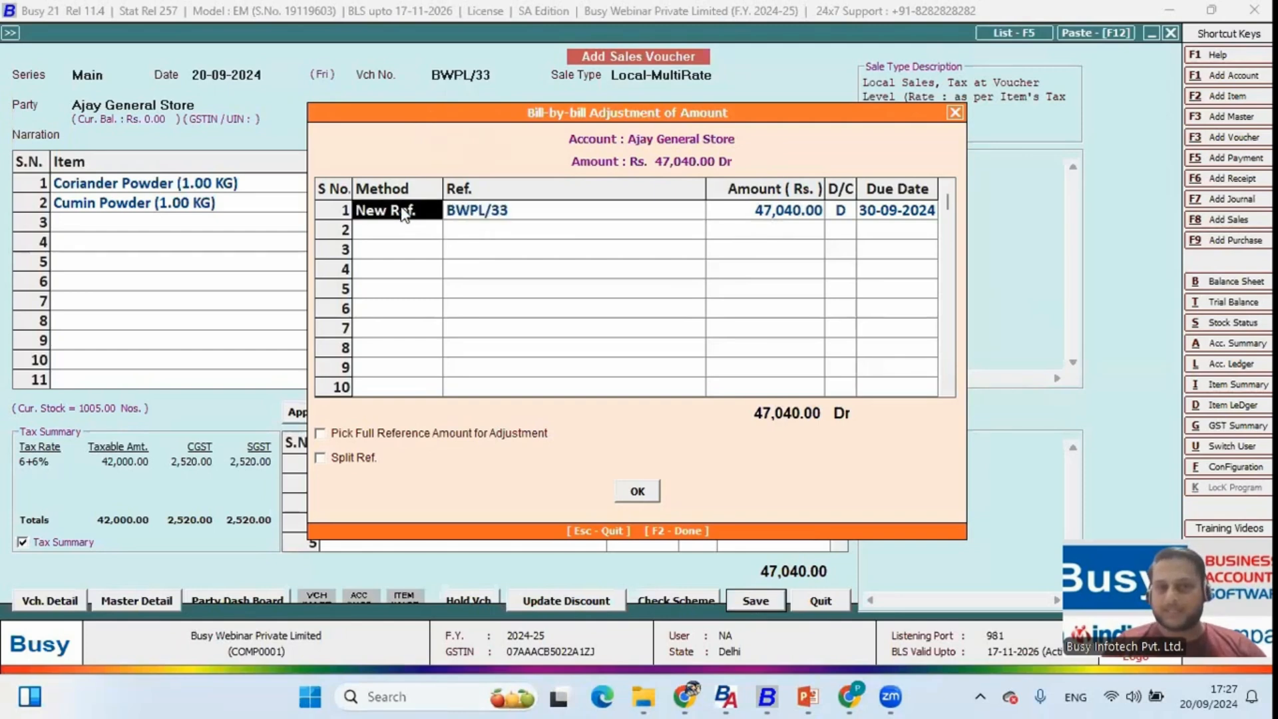
left_click(454, 217)
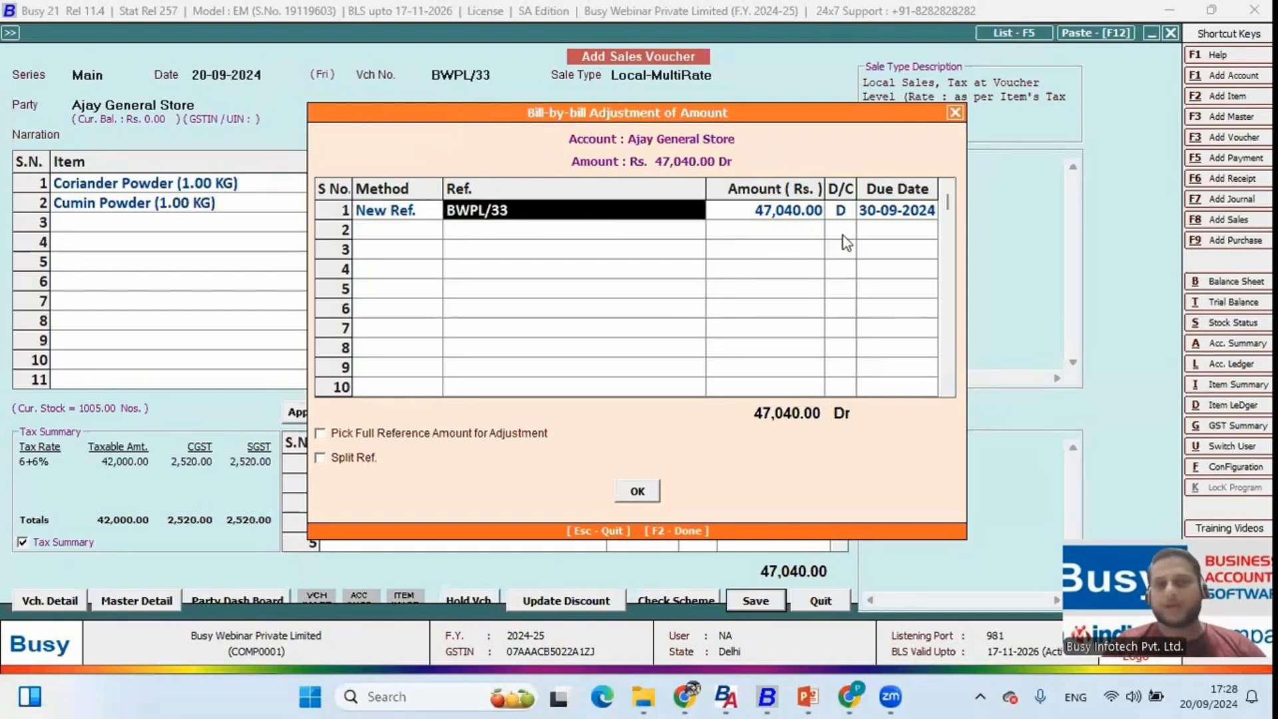
left_click(891, 218)
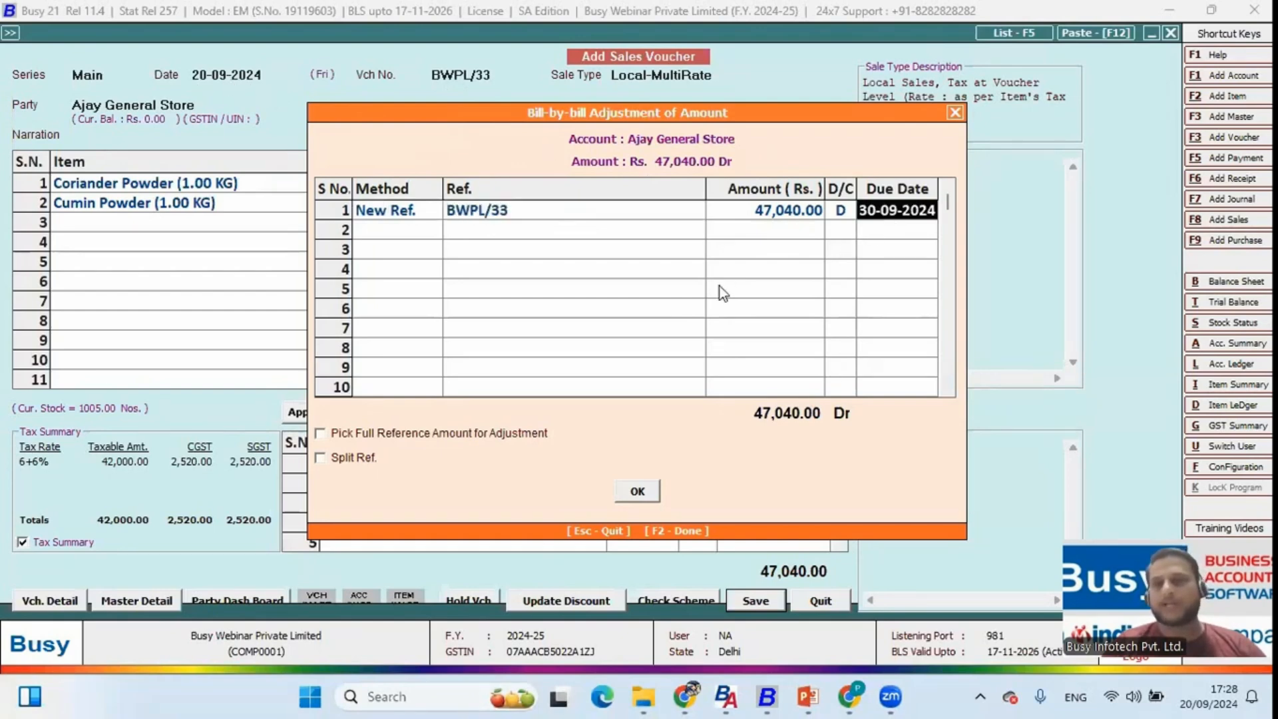
left_click_drag(420, 213, 897, 200)
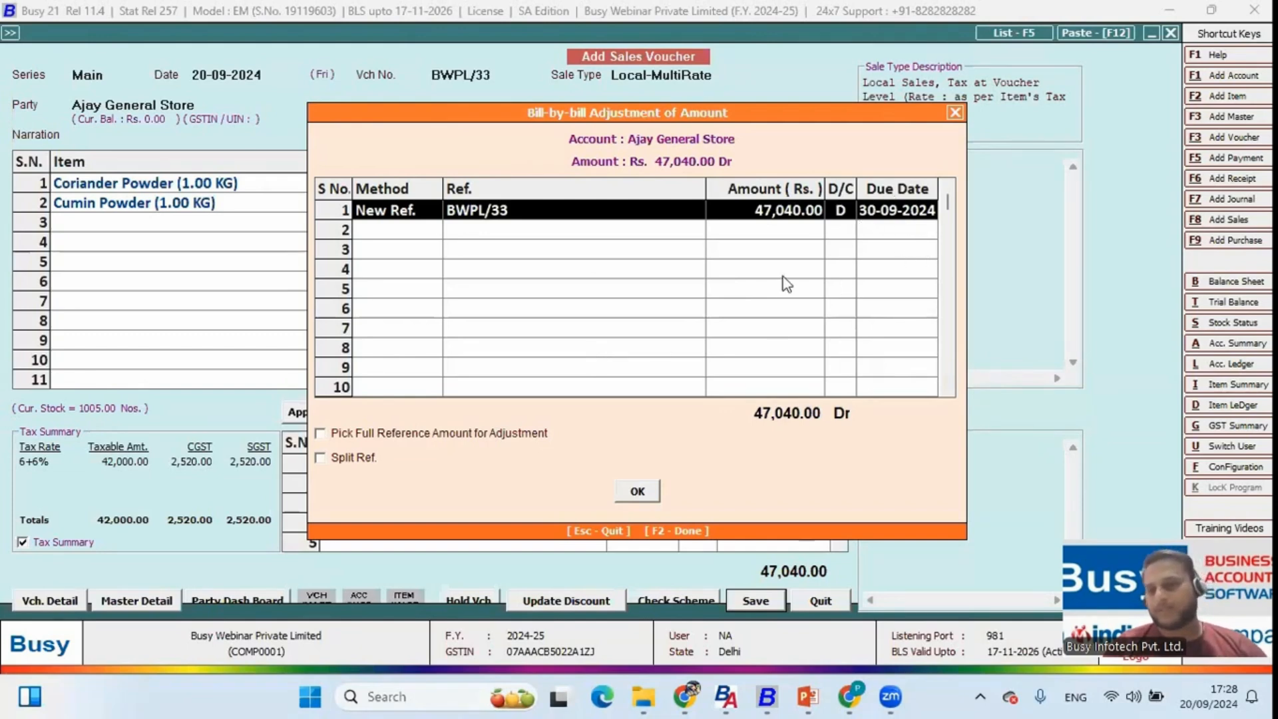
left_click(658, 490)
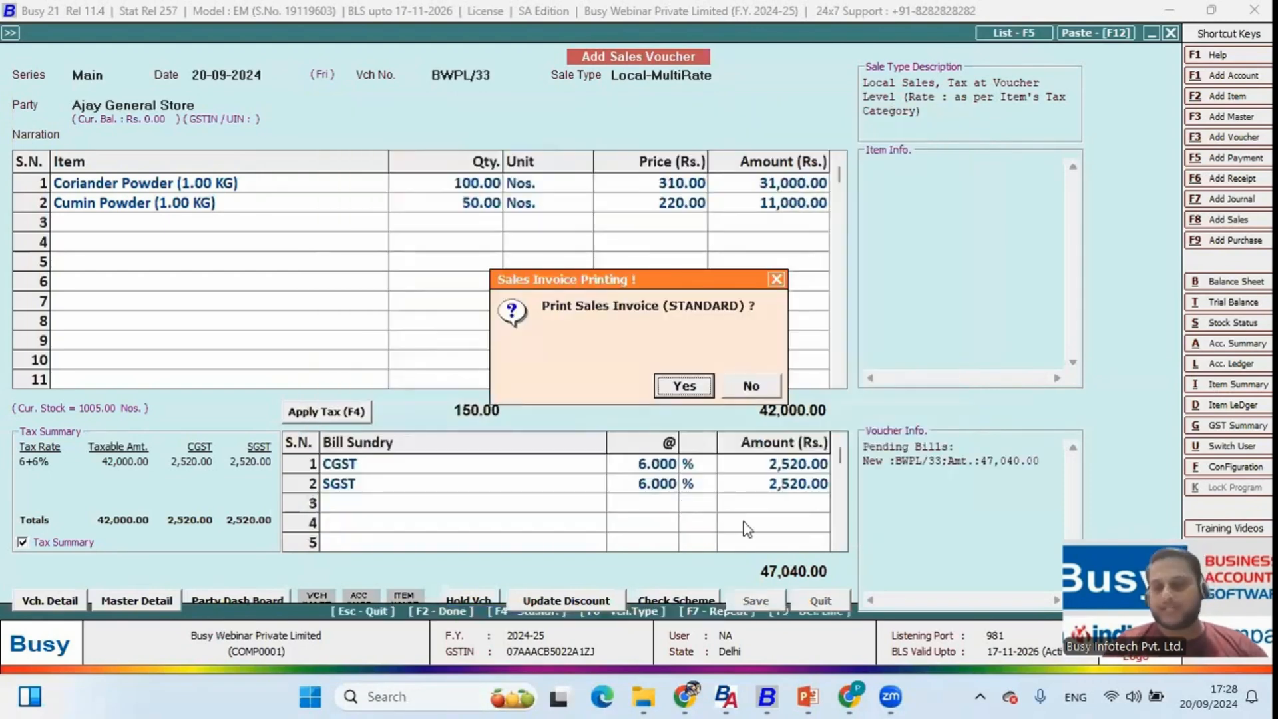
Step: Preview the sales invoice in the STANDARD format, review it from header to terms, and close the preview
key("Return")
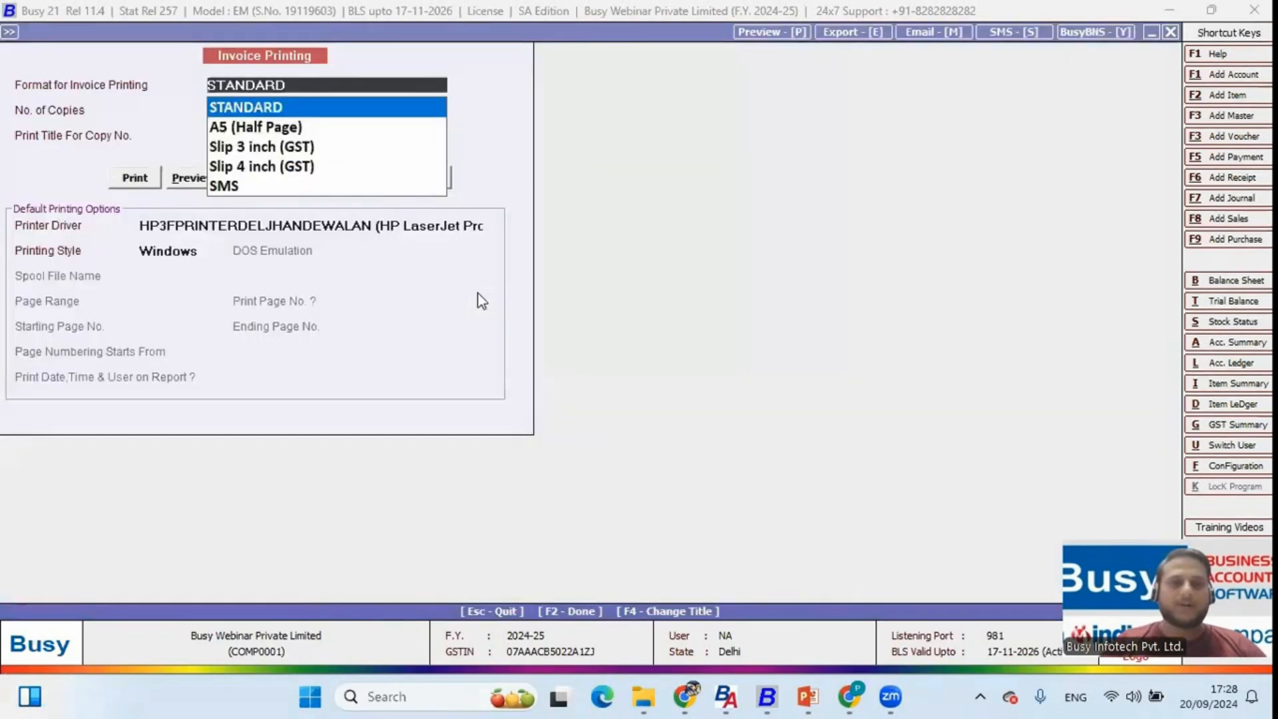
left_click(186, 178)
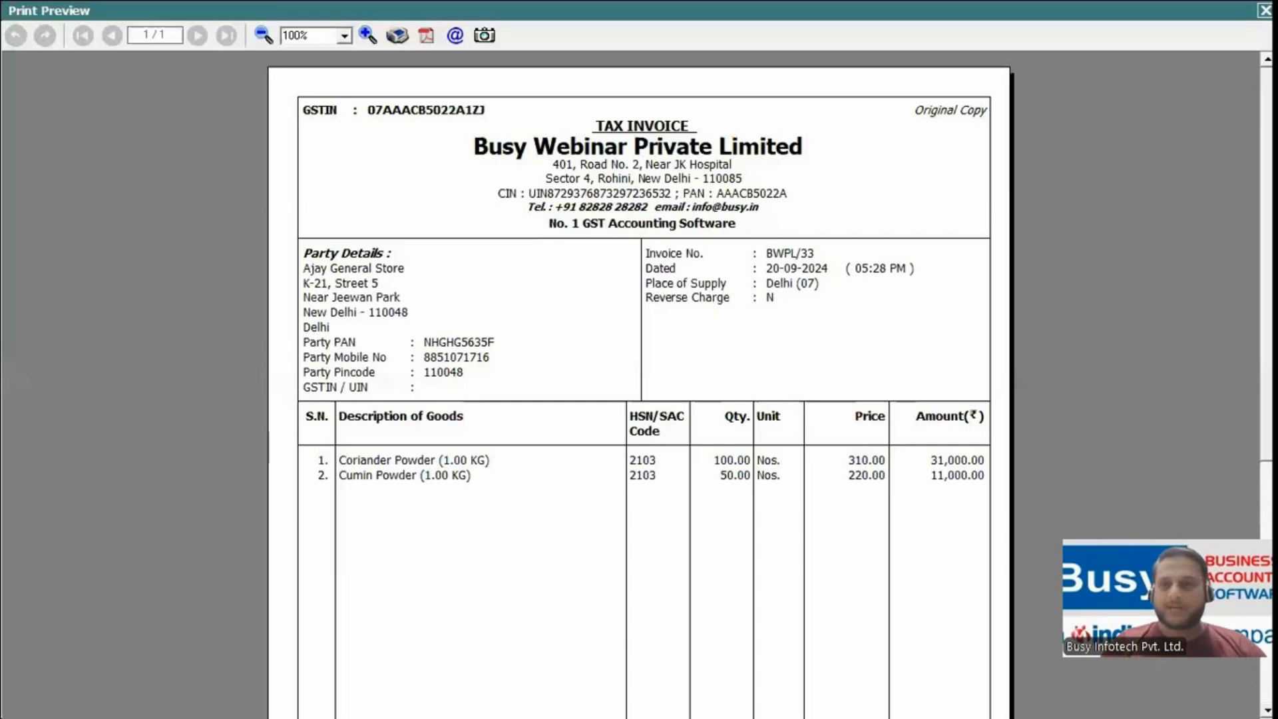
scroll(510, 439, "down", 5)
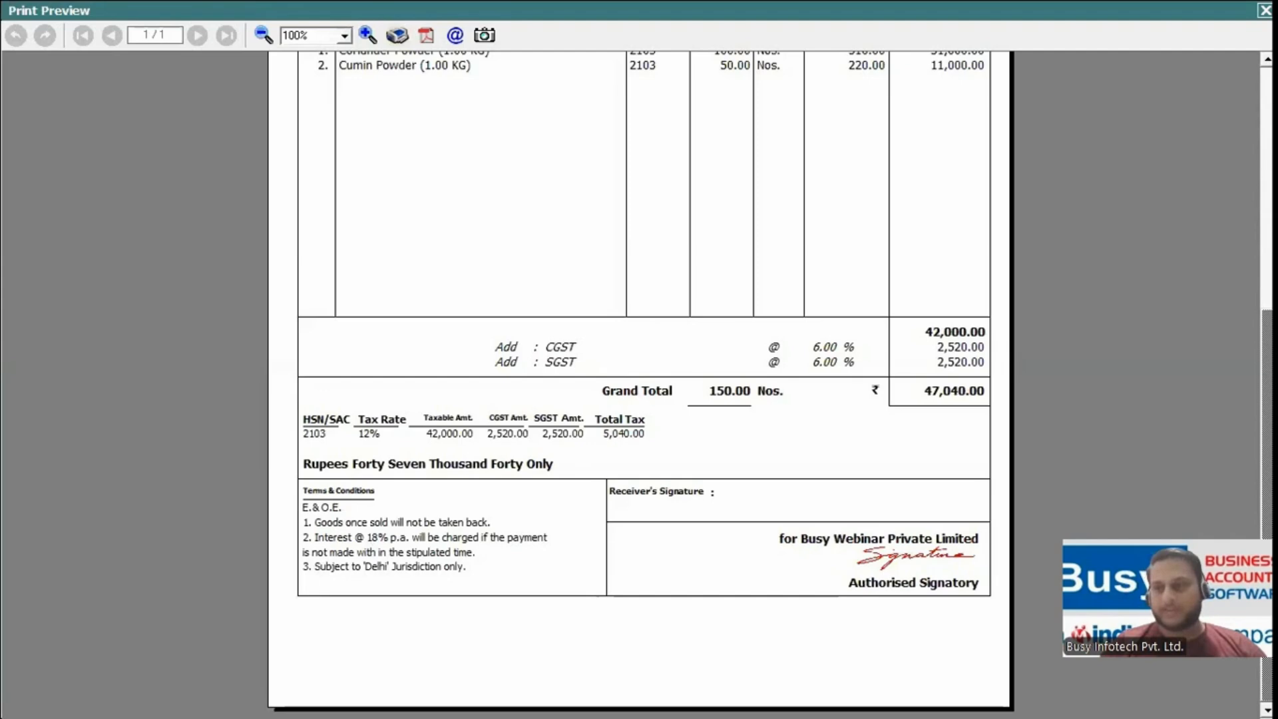
left_click_drag(1267, 440, 1268, 193)
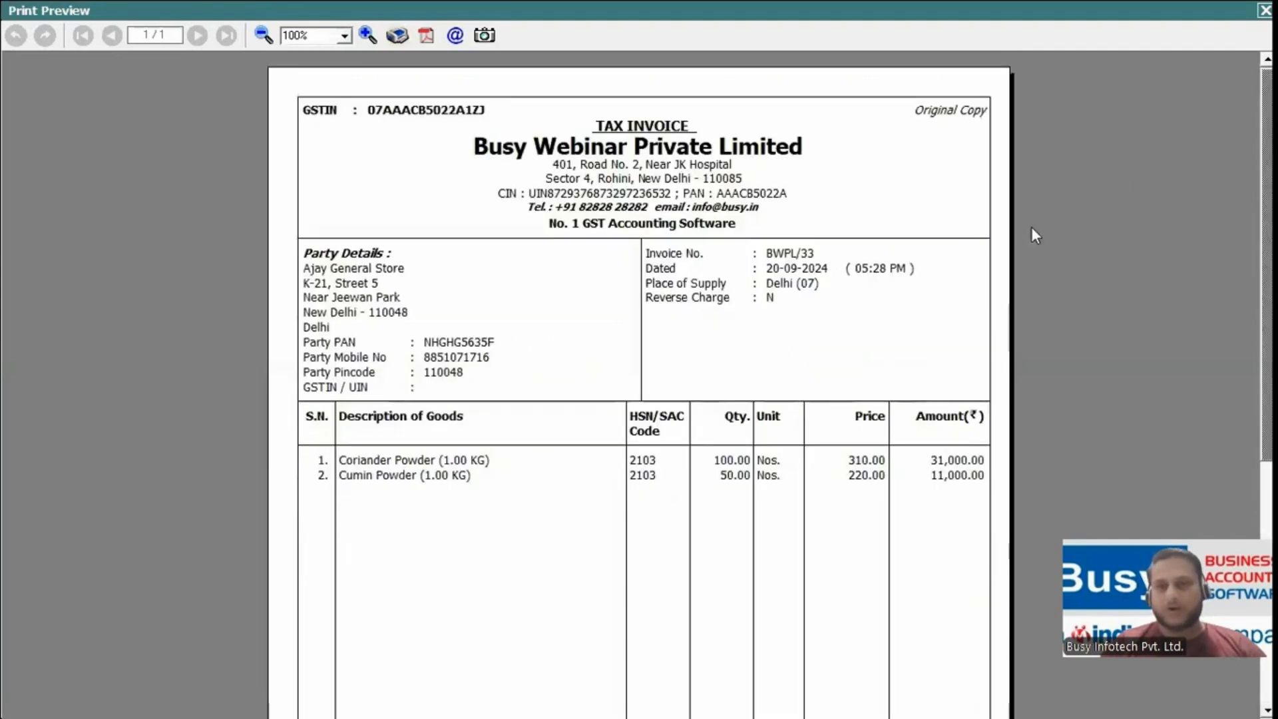
left_click(1264, 10)
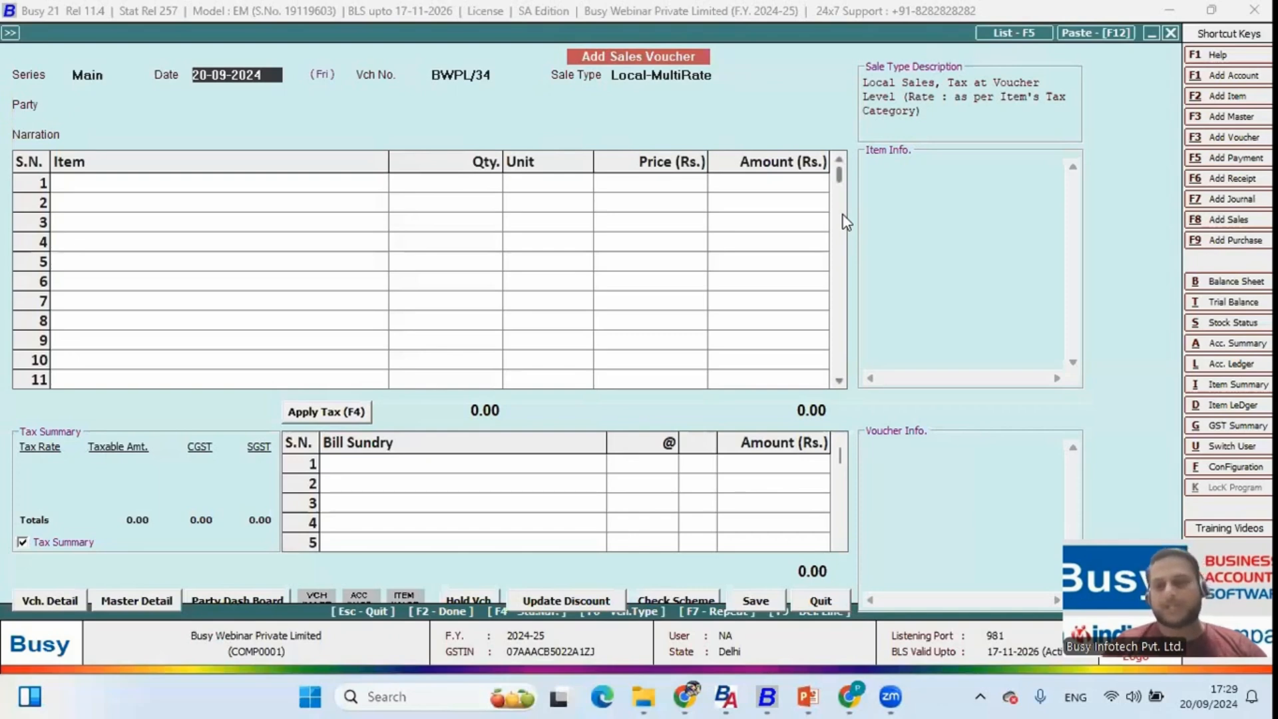
Step: Leave sales voucher entry and start a new receipt voucher
key("Escape")
key("Return")
key("Escape")
key("Down")
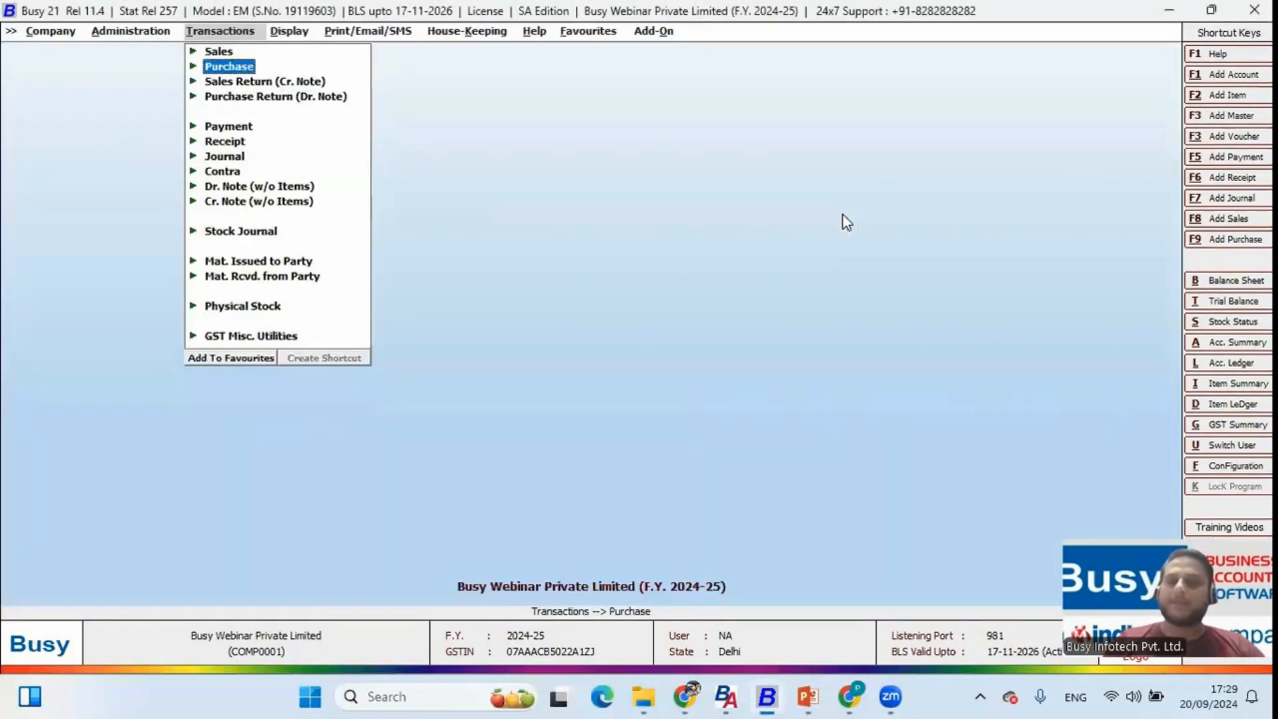
key("Down")
key("Down")
key("Down")
key("Down")
key("Return")
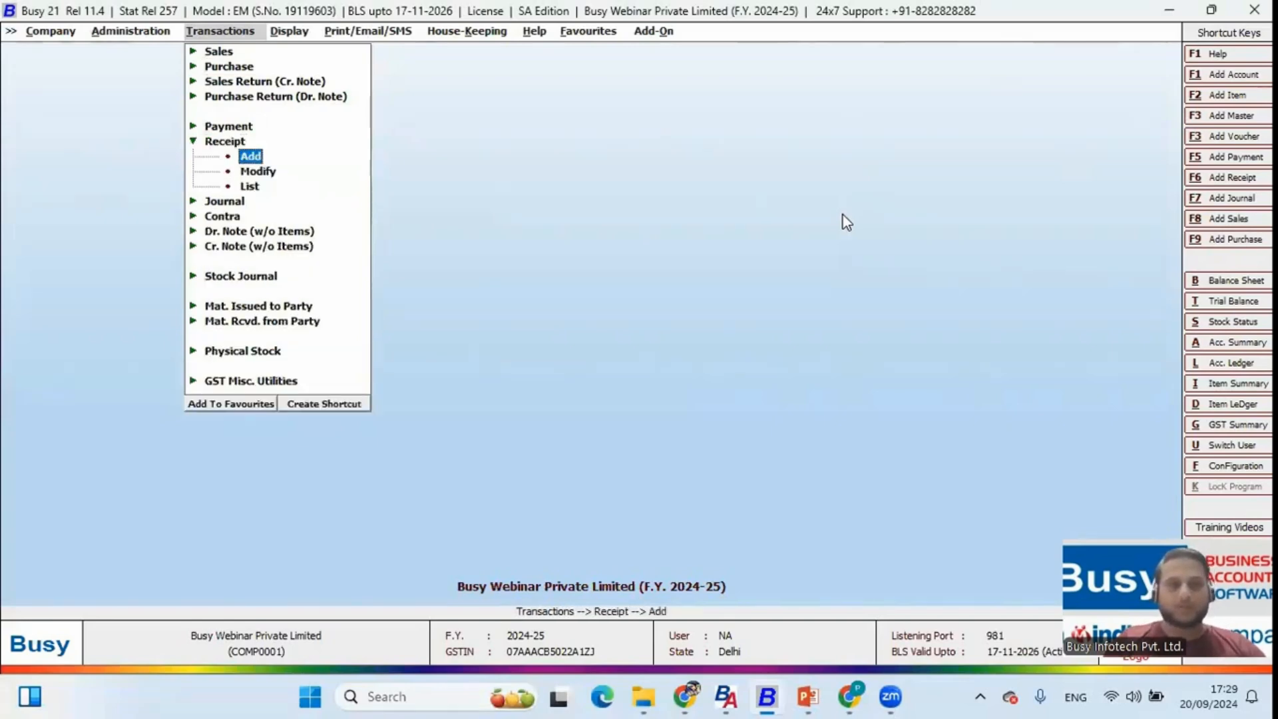
key("Return")
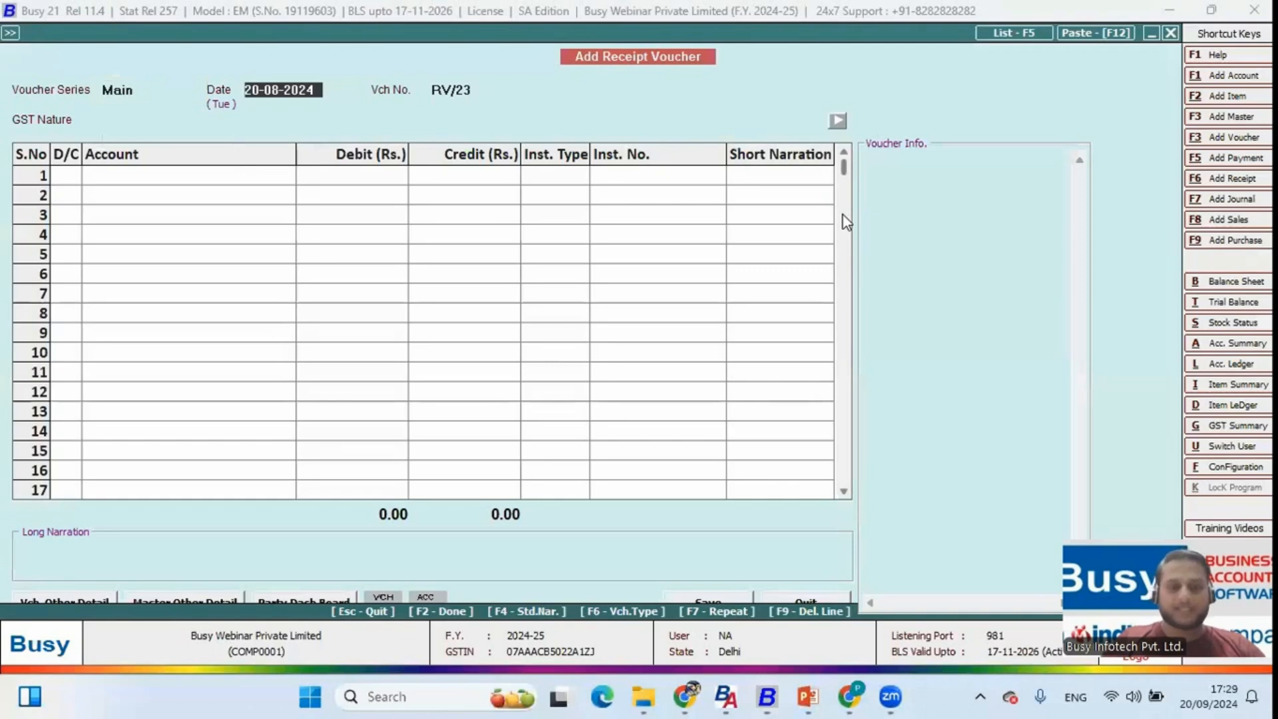
Step: Date the receipt voucher 25-09-2024 and set its GST nature to Not Applicable
type("25")
key("Return")
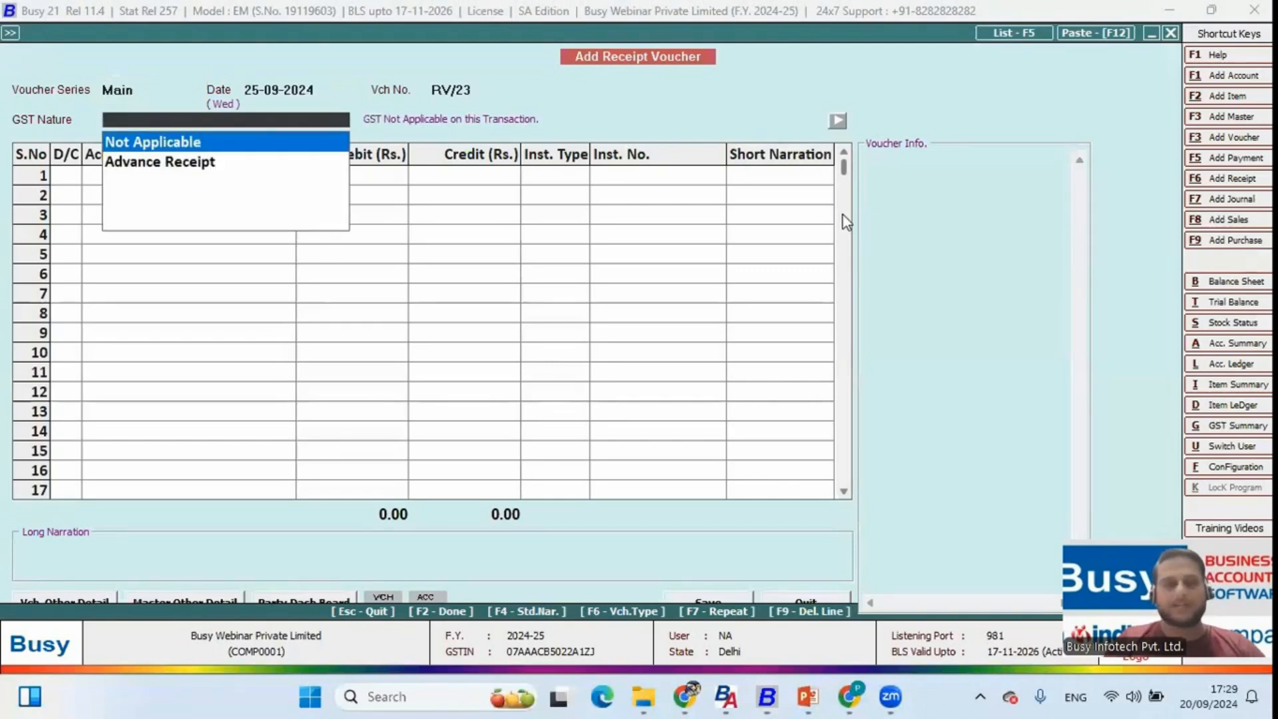
key("Down")
key("Up")
key("Return")
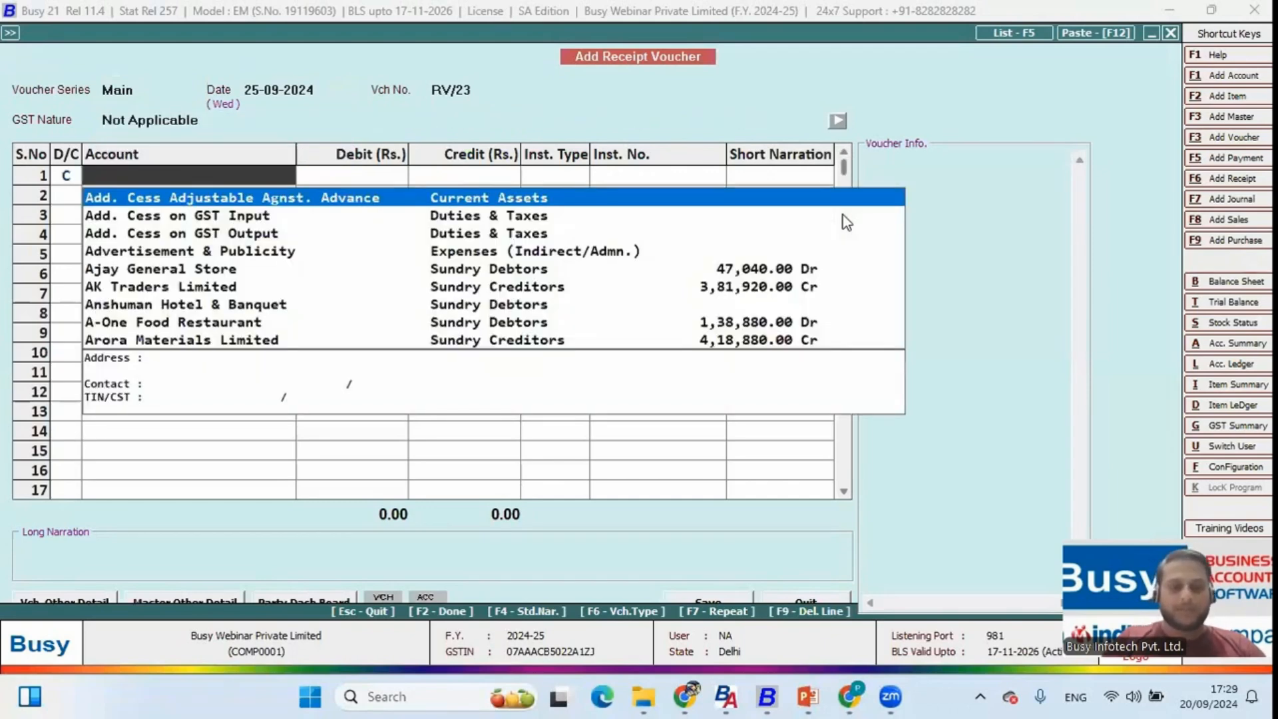
type("aj")
key("Return")
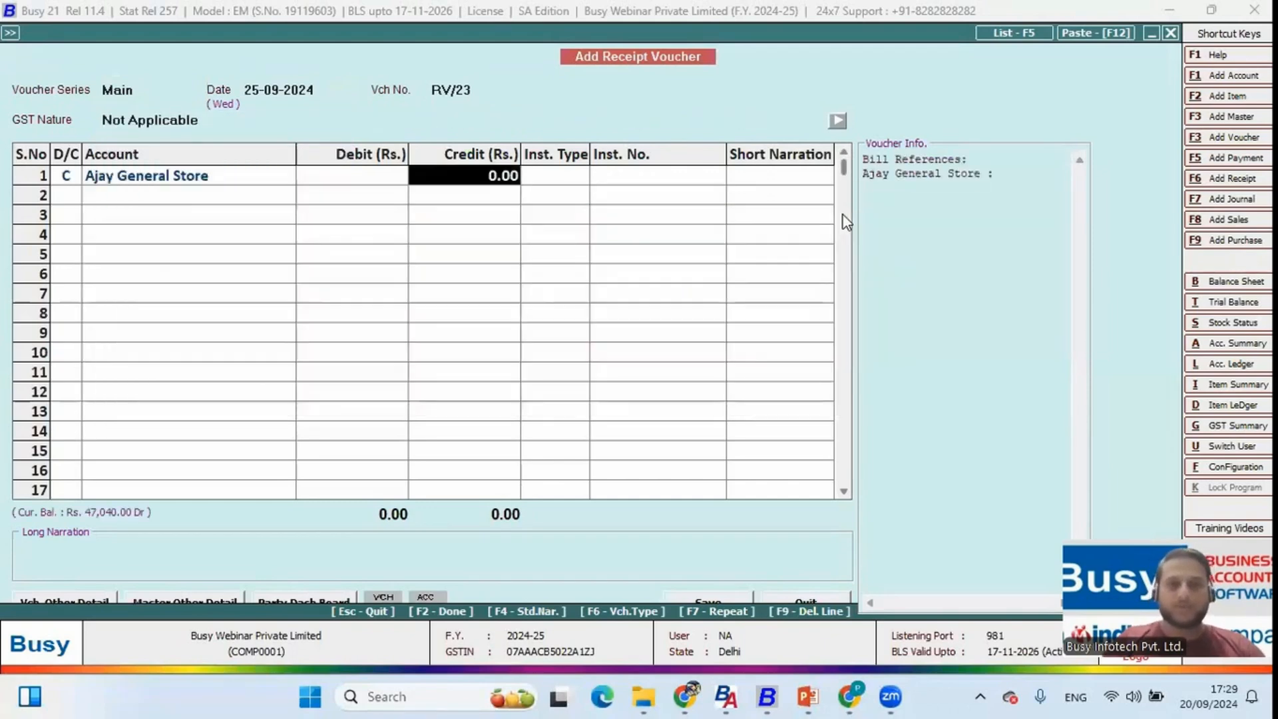
key("Return")
key("Return")
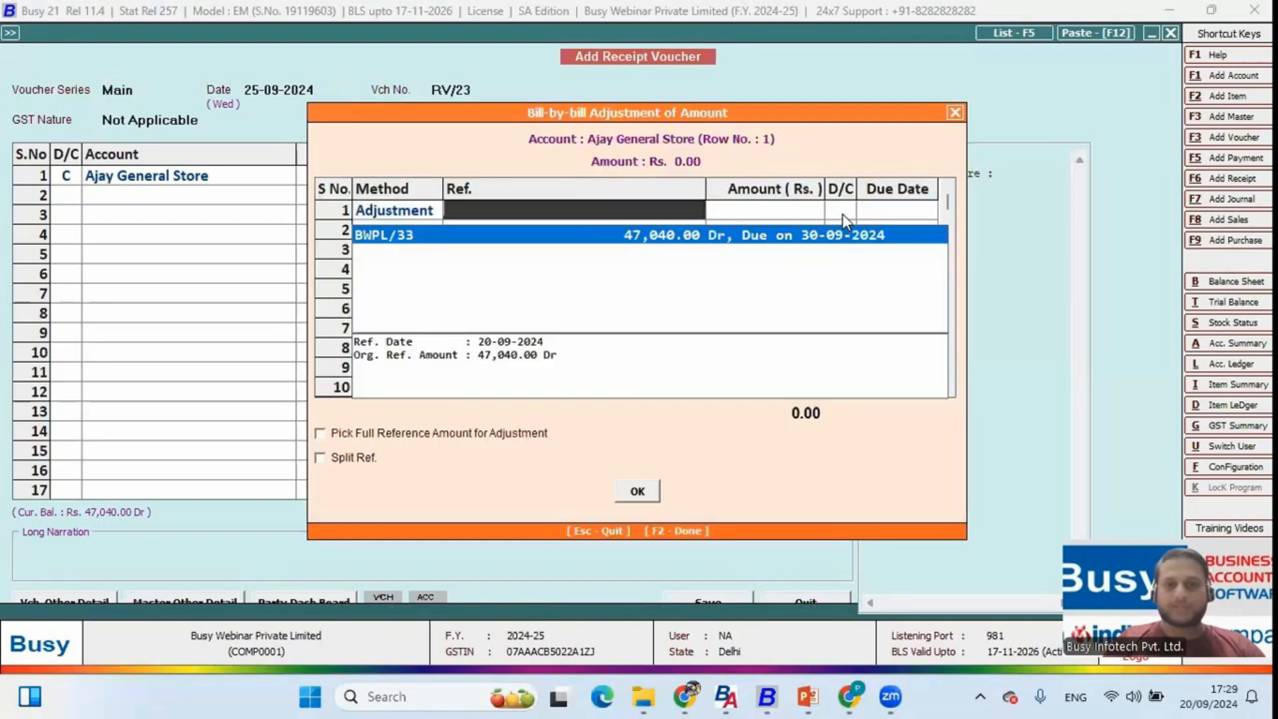
key("Return")
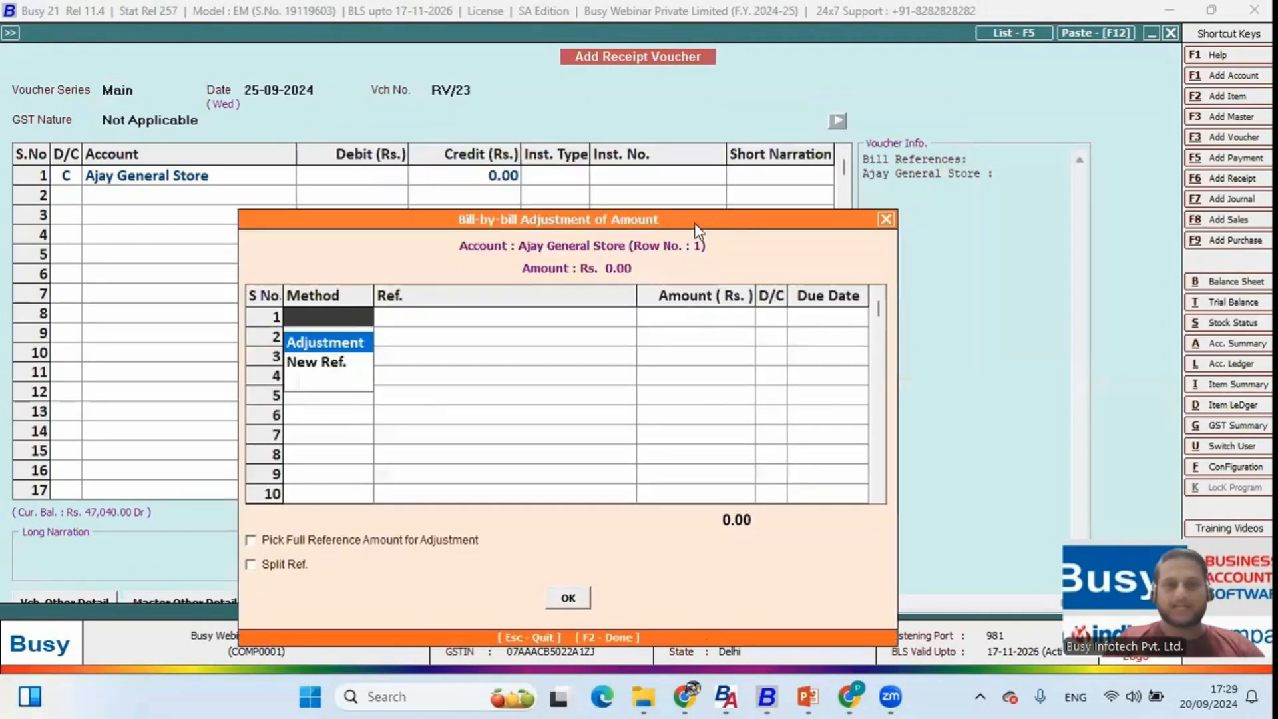
key("Escape")
key("Escape")
Step: Select Ajay General Store as the credit account in the first row and bring up its bill-by-bill adjustment
double_click(159, 181)
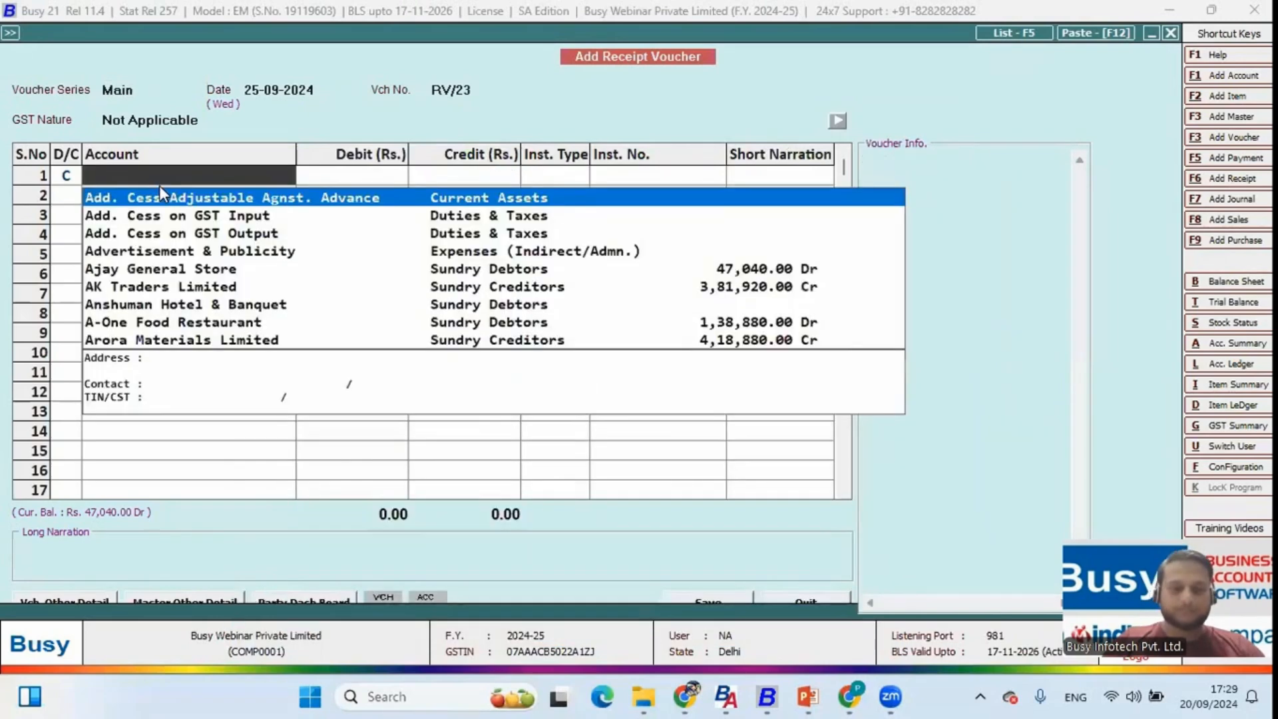
type("aja")
key("Return")
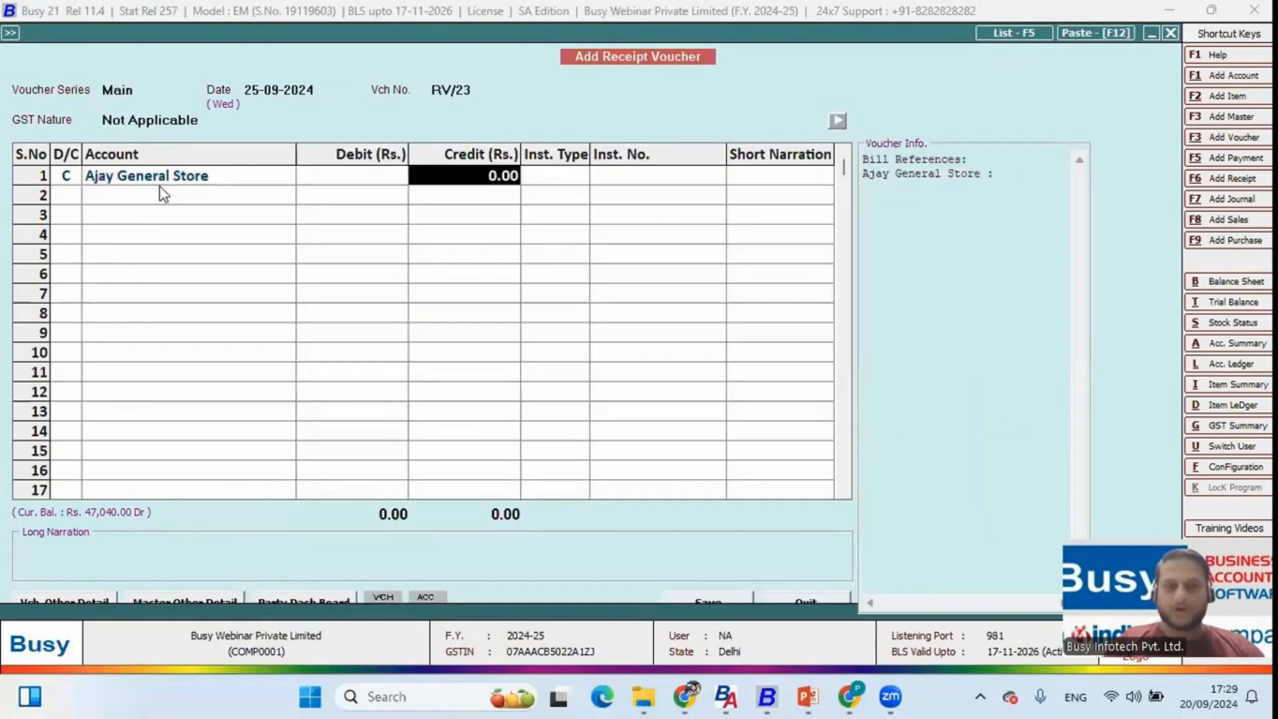
key("Return")
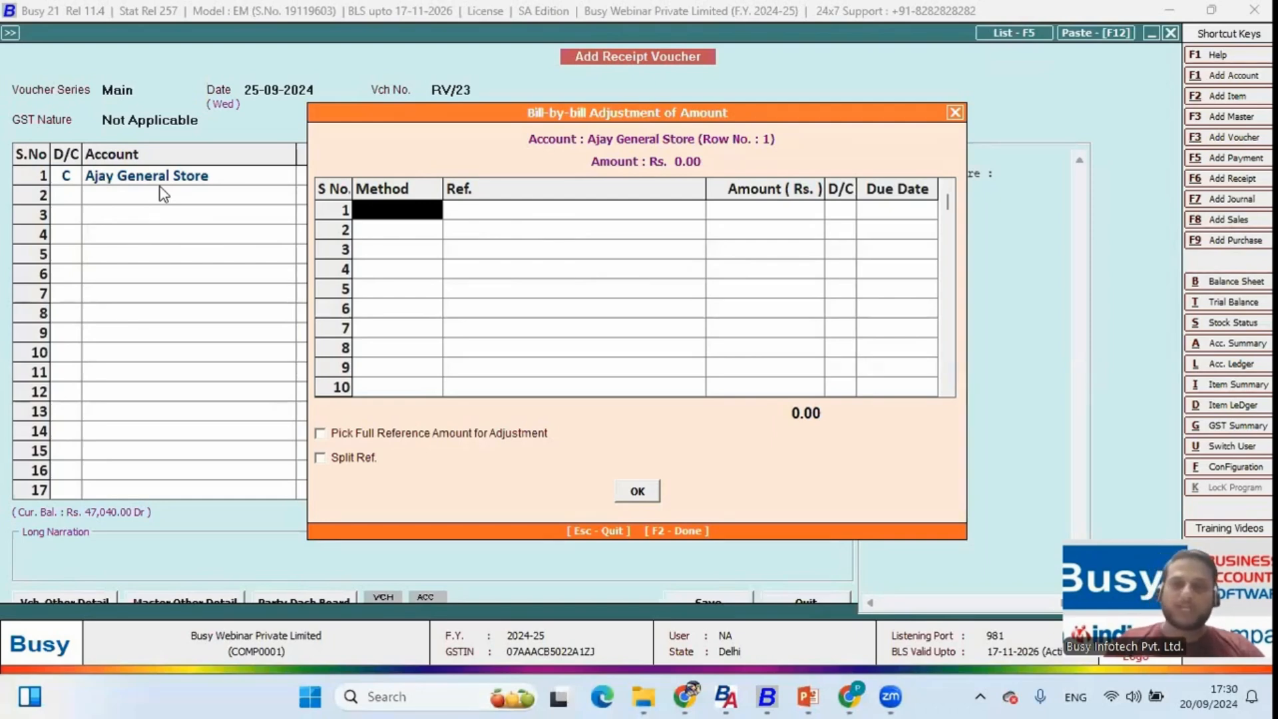
key("Return")
key("Return")
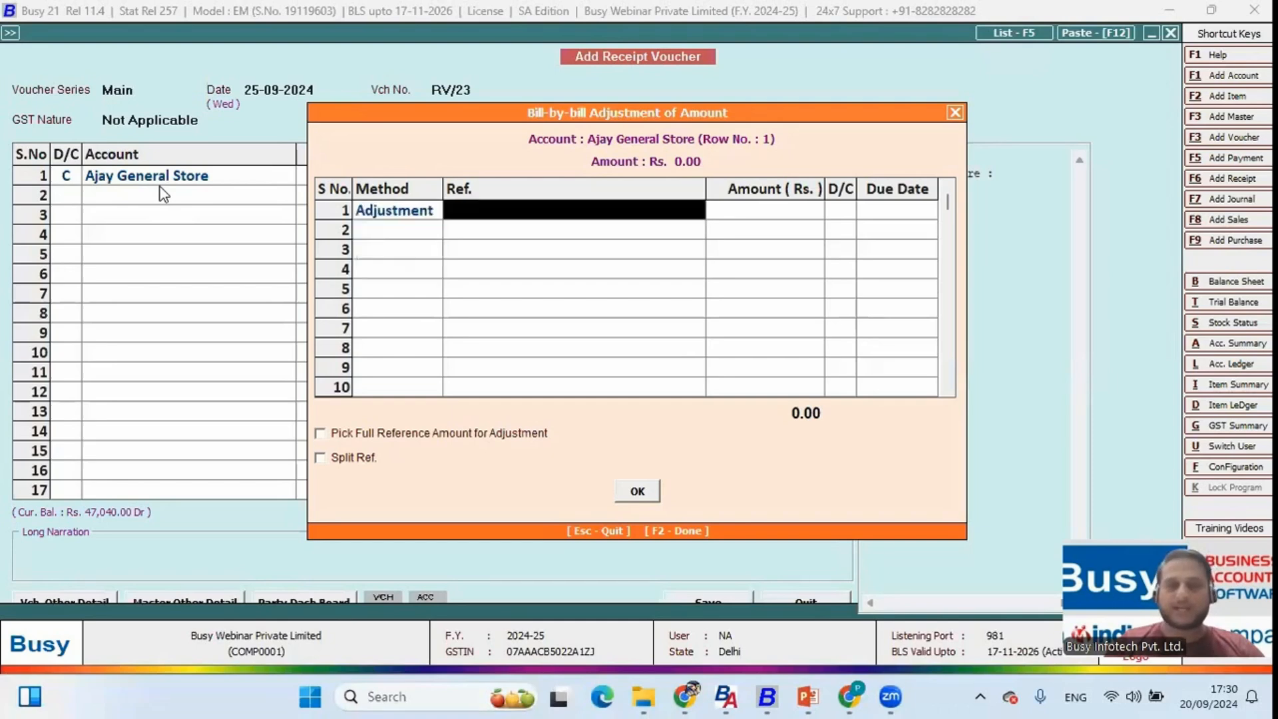
key("Return")
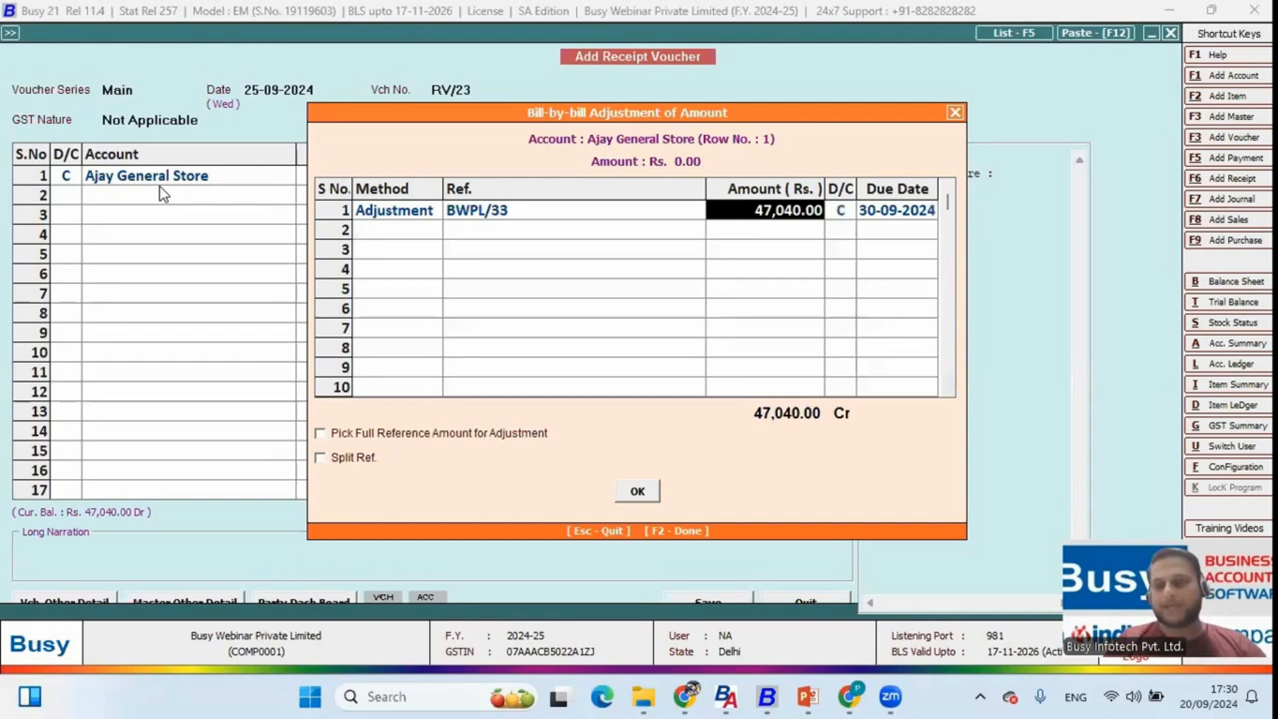
key("Left")
key("Left")
key("Right")
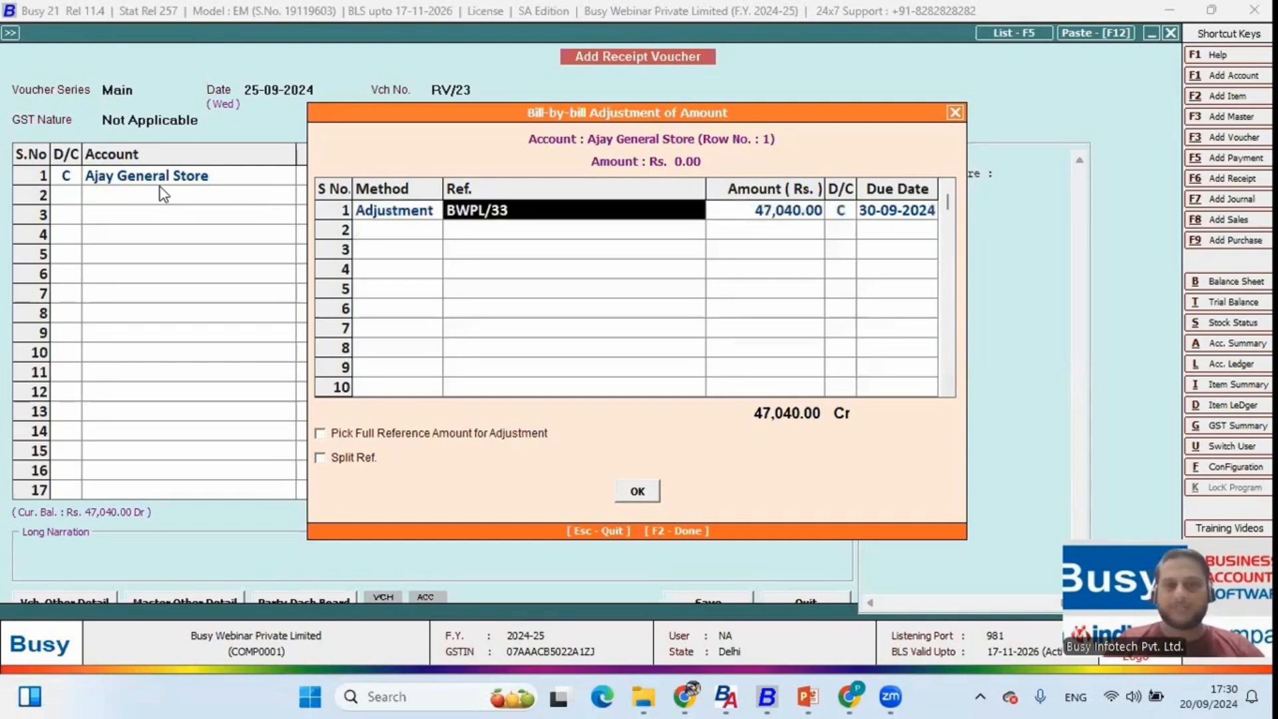
key("Left")
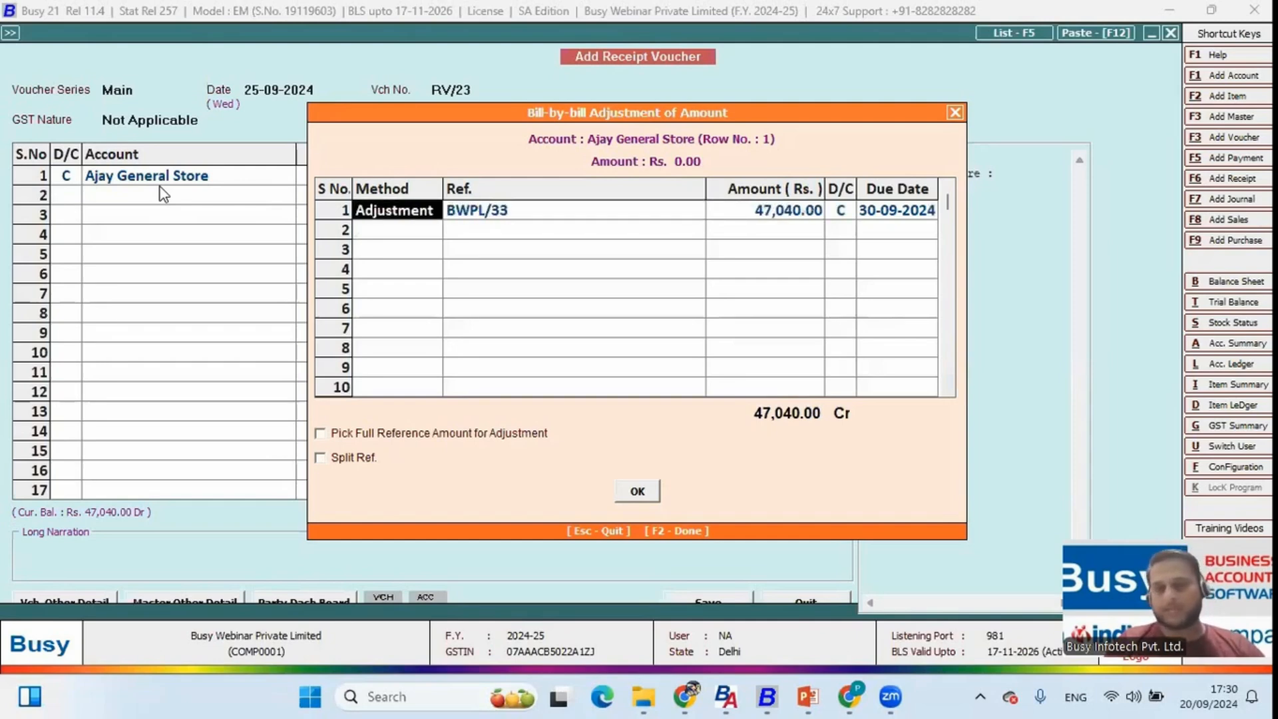
key("F9")
Step: Adjust 40,000.00 of the receipt against reference BWPL/33 and accept the bill-by-bill adjustment
key("Return")
key("Return")
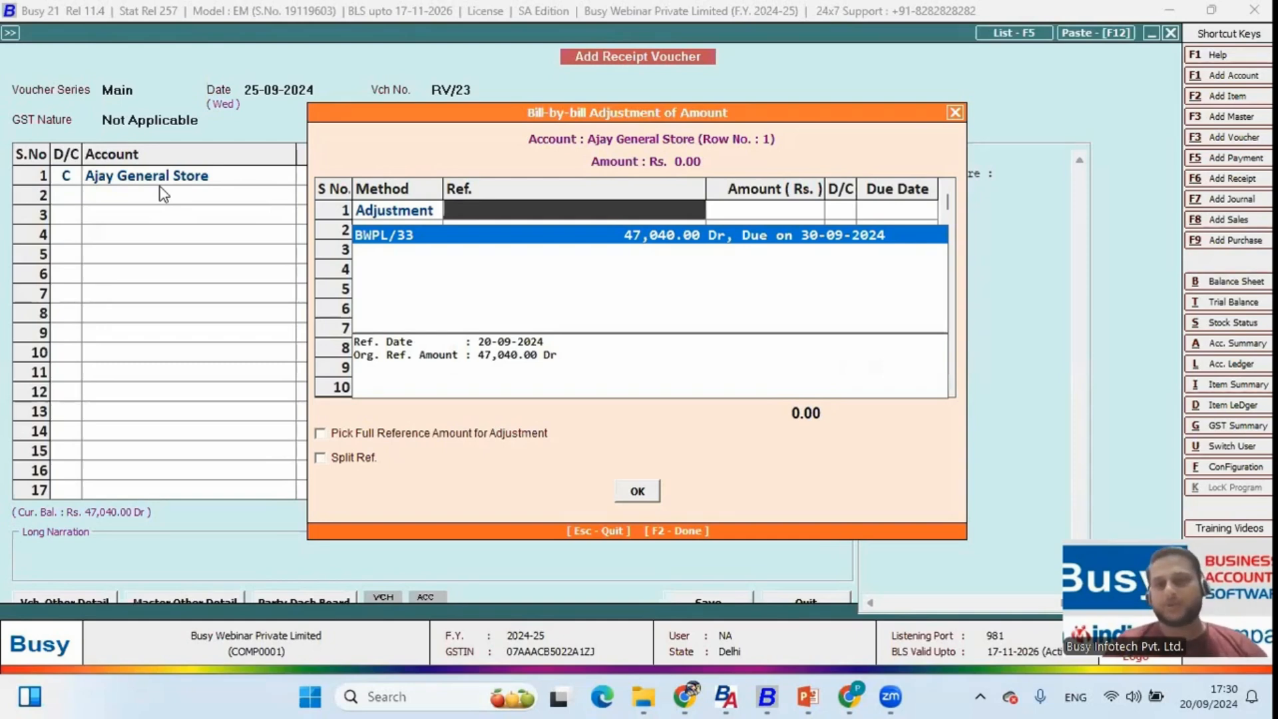
key("Return")
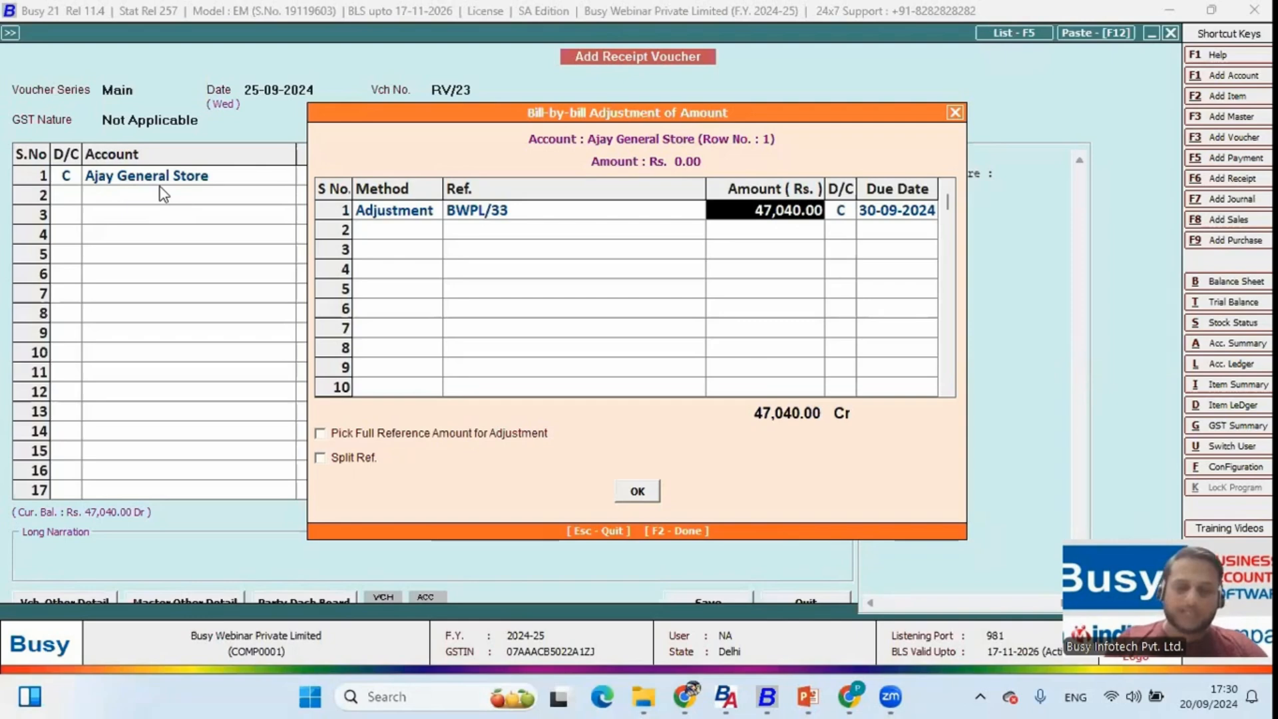
type("40000")
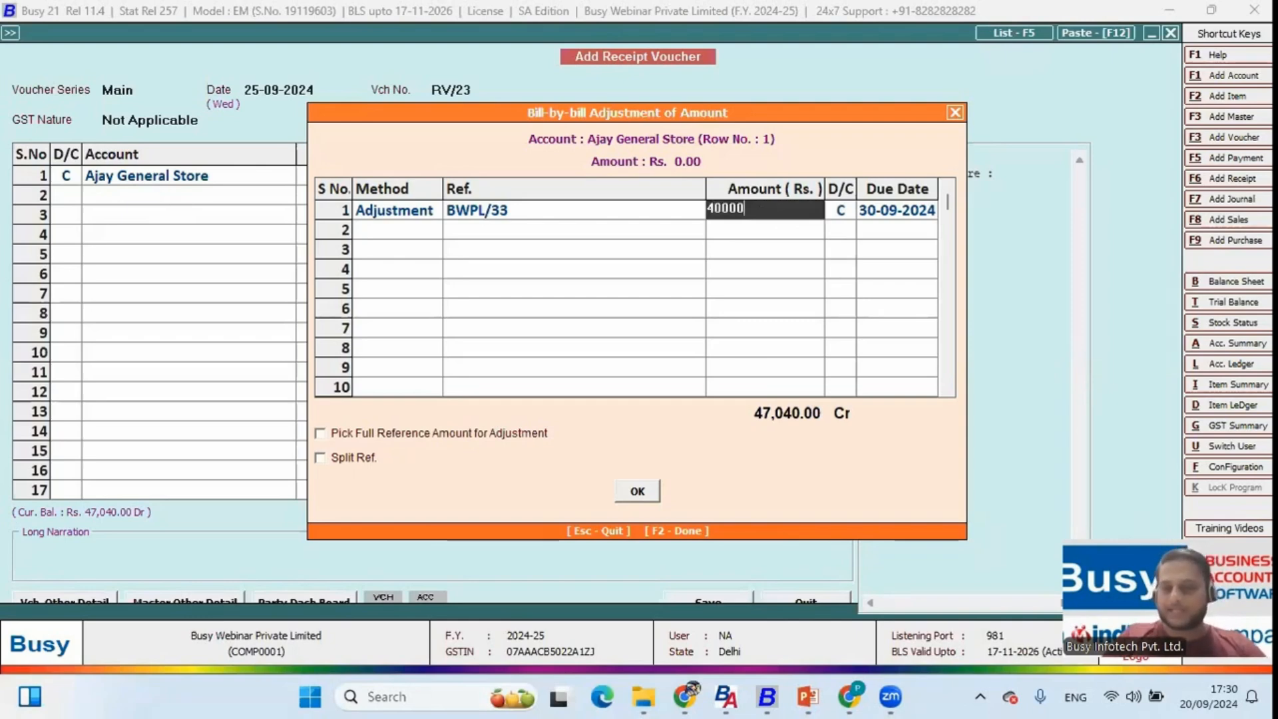
key("Return")
key("Return")
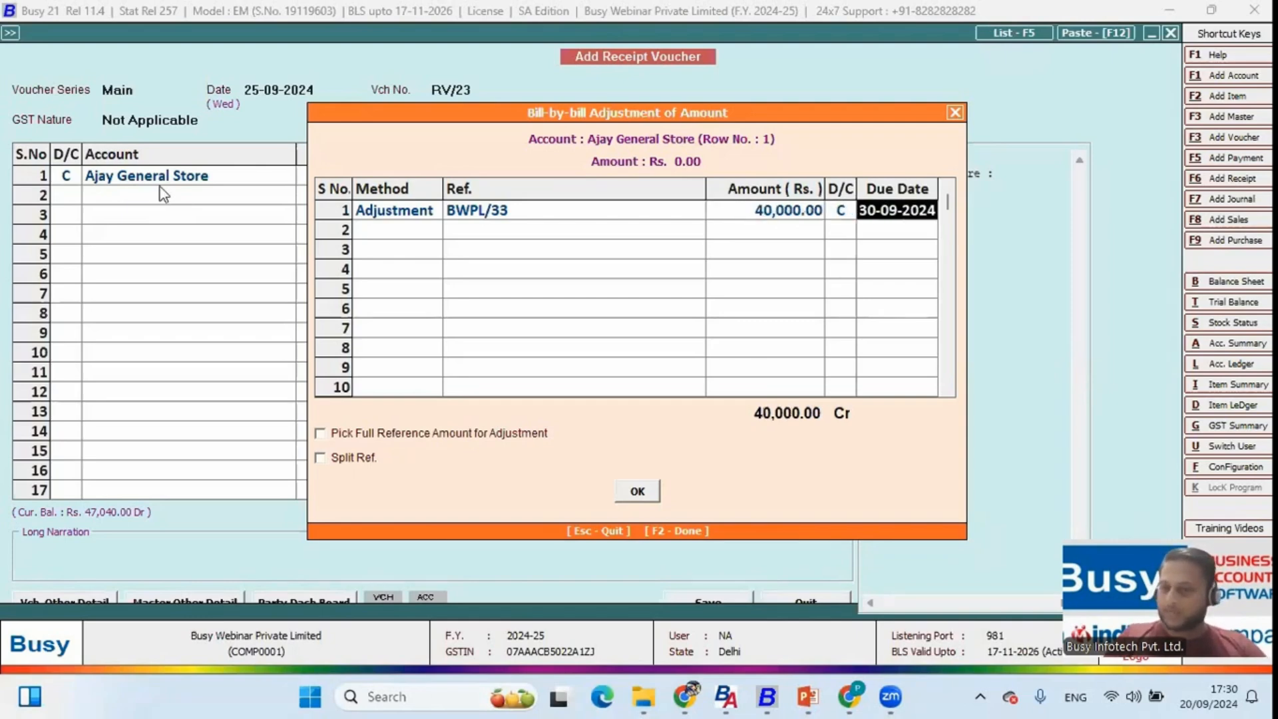
key("Return")
key("Return")
Step: Set the receipt's instrument type to CHQ. with instrument number 67353
key("Down")
key("Down")
key("Down")
key("Return")
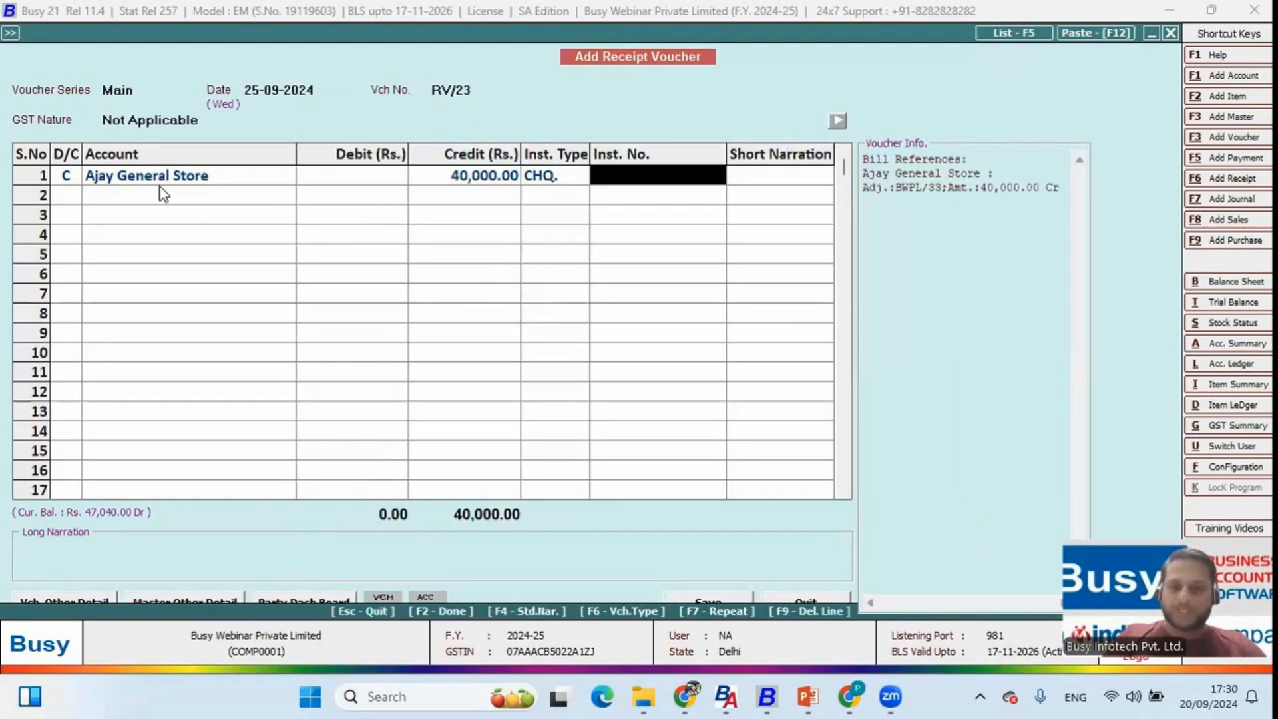
type("67353")
key("Return")
key("Return")
key("Return")
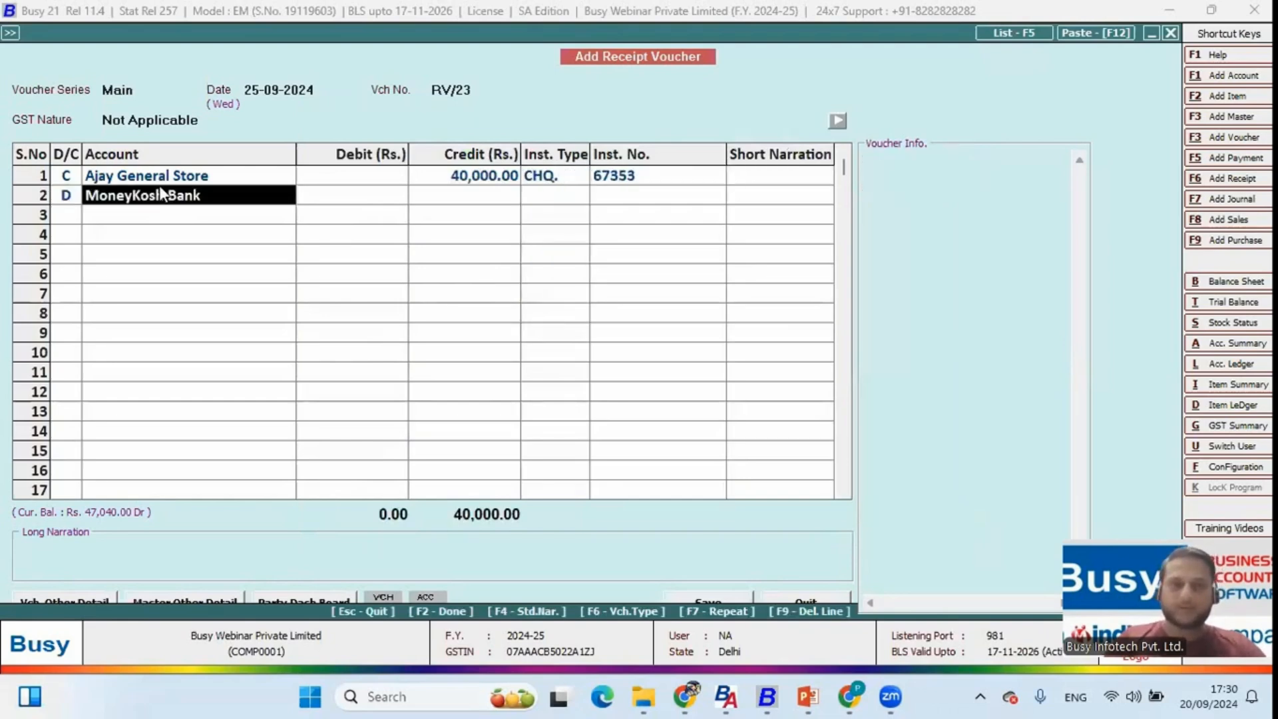
Step: Debit MoneyKosh Bank with 40,000.00, save the receipt voucher and leave receipt entry
key("Return")
key("Return")
key("Return")
key("Return")
key("Return")
key("Return")
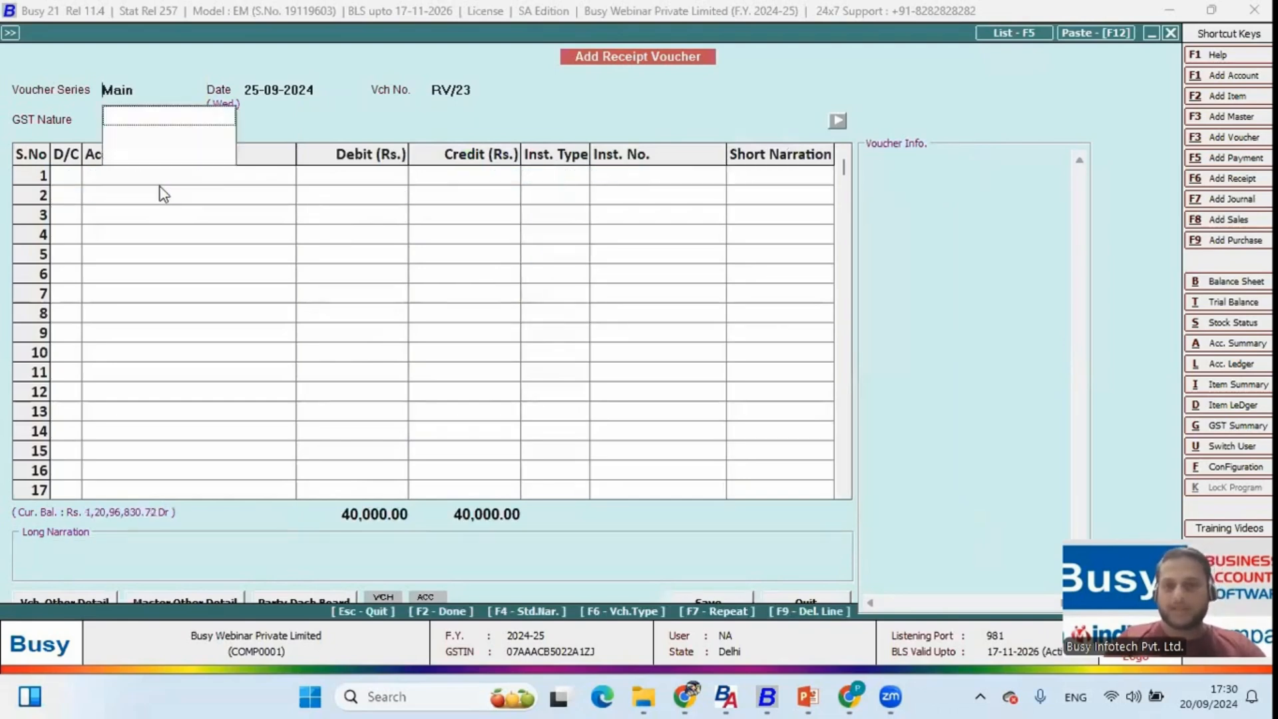
key("Escape")
key("Right")
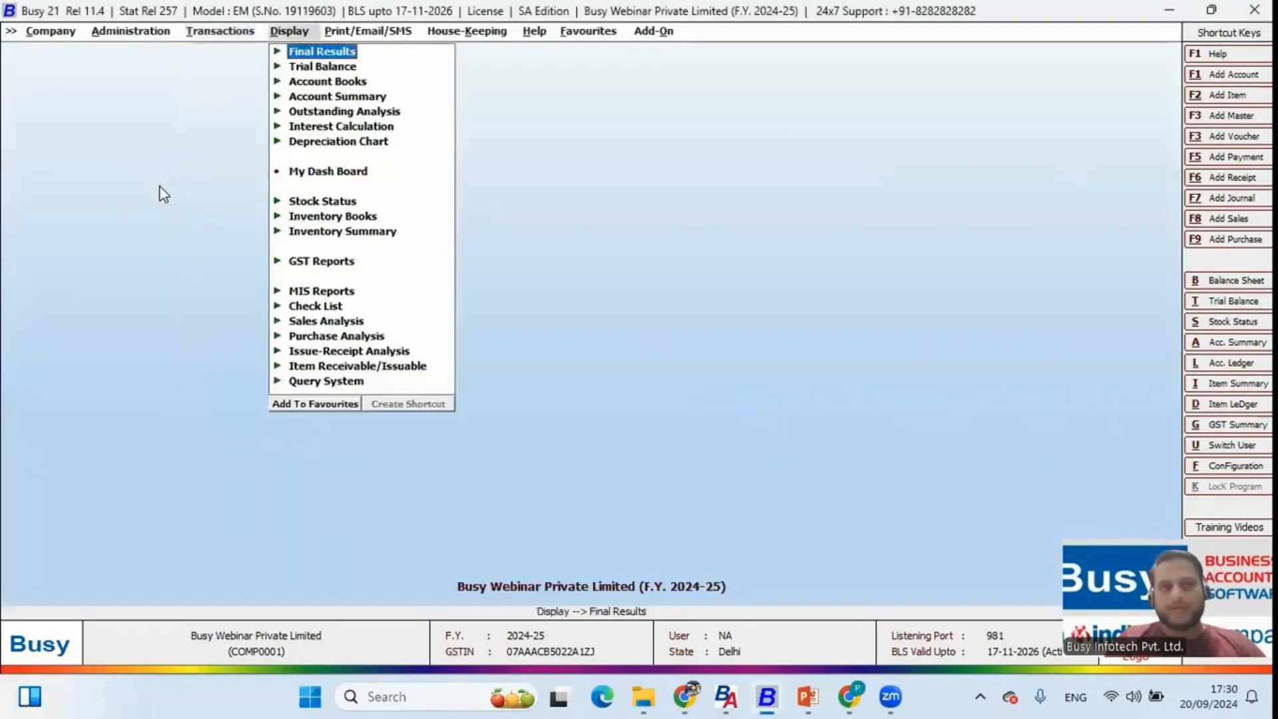
key("Down")
key("Down")
key("Down")
key("Down")
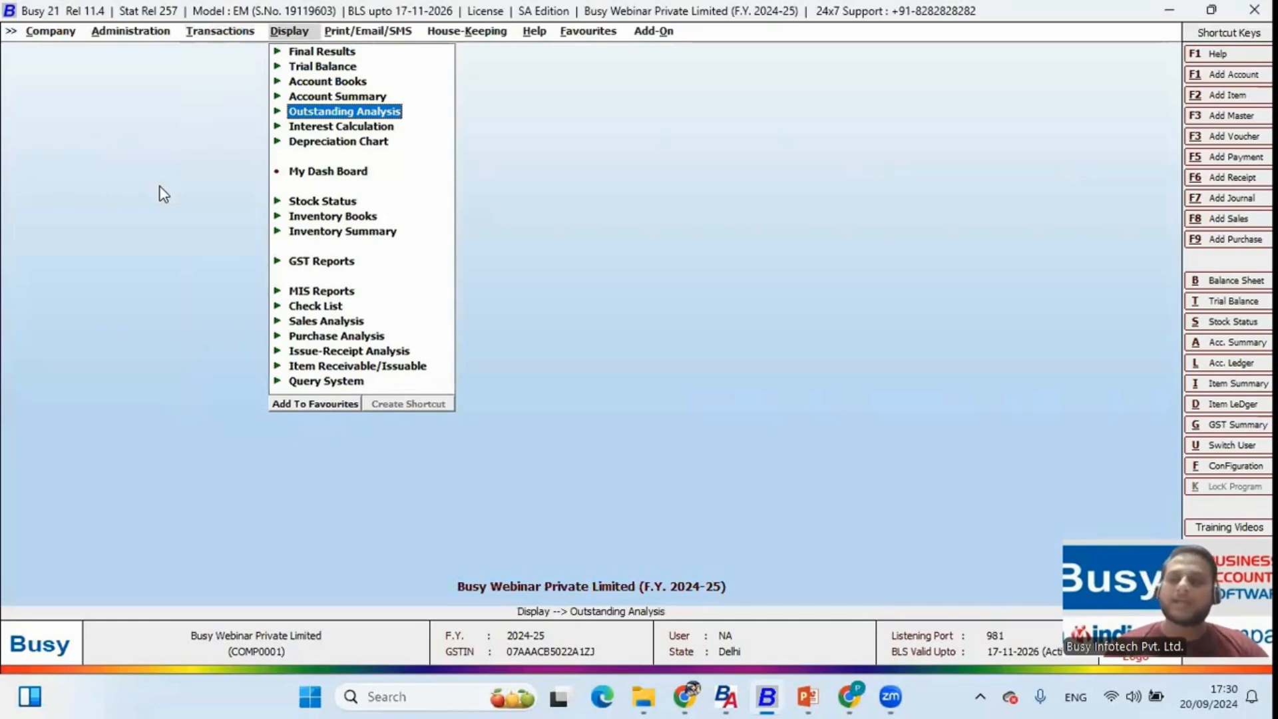
key("Left")
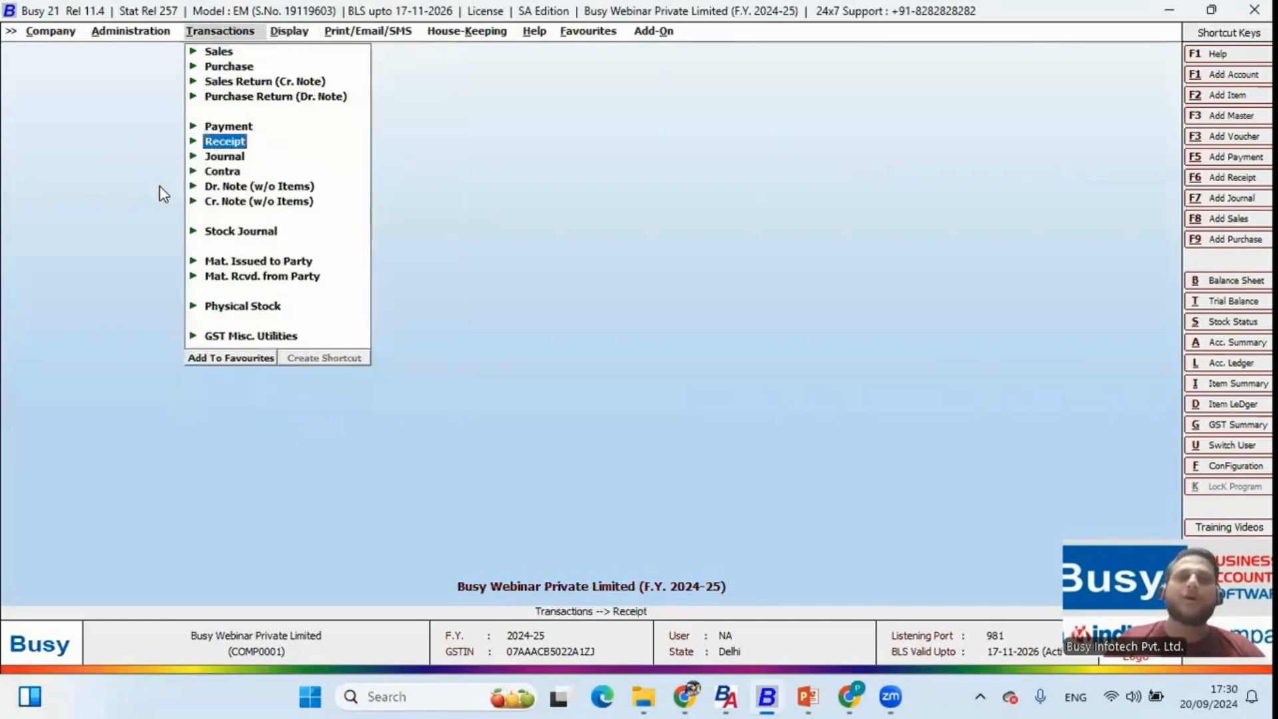
Step: Start a new sales voucher dated 20-09-2024 with Ajay General Store as the party
key("Up")
key("alt+F8")
key("Return")
key("Return")
key("Down")
key("Up")
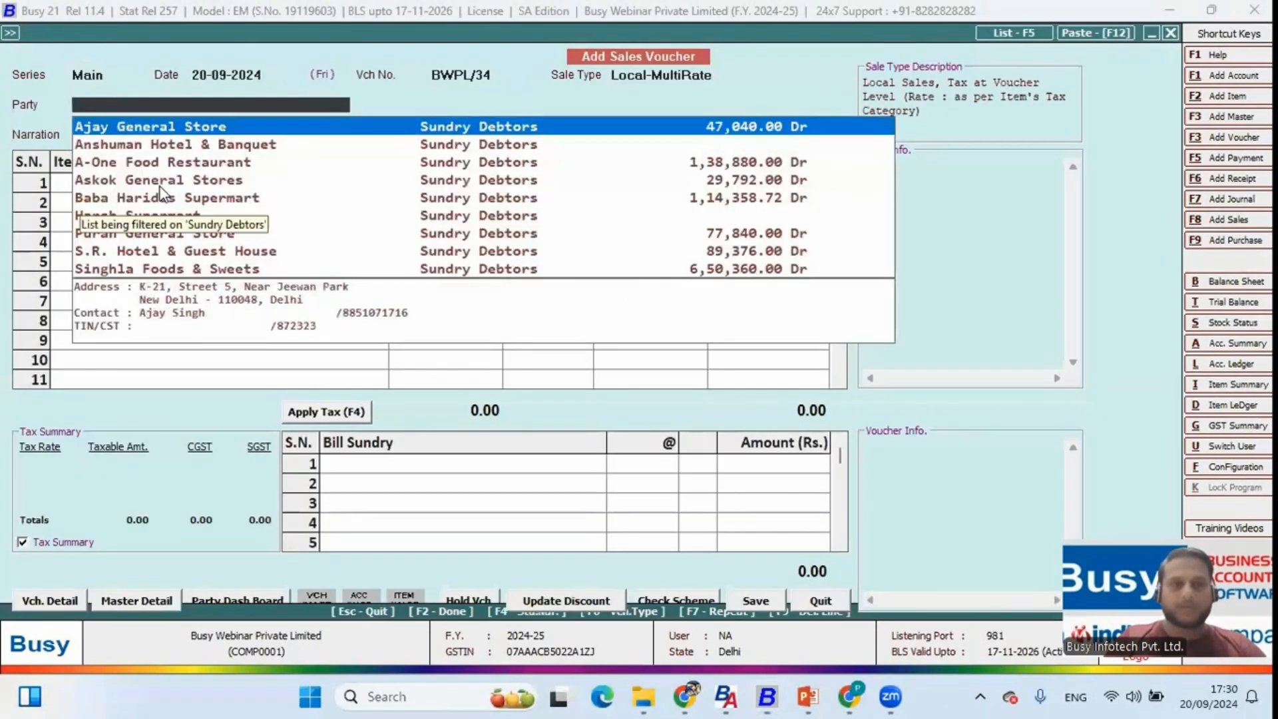
key("Return")
Step: Bill Cumin Powder (1.00 KG), accept the 2,464.00 new bill reference due 30-09-2024 and save the sales voucher
key("Down")
key("Down")
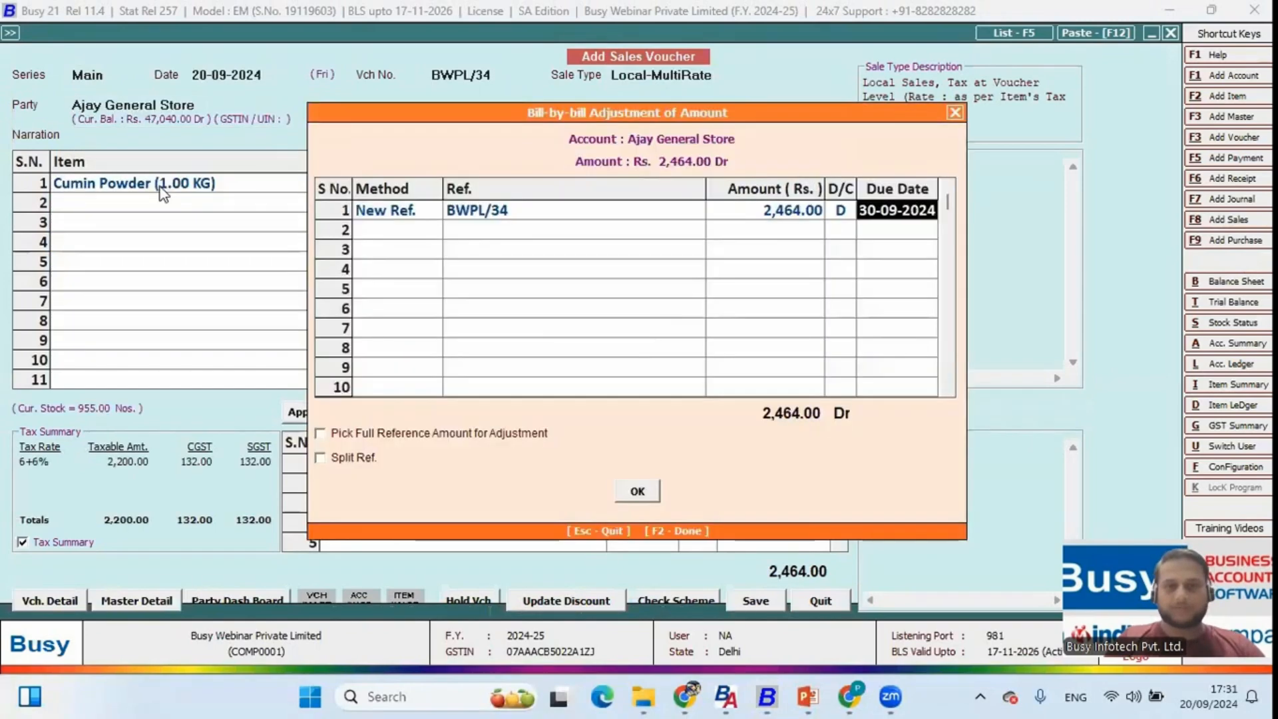
key("F2")
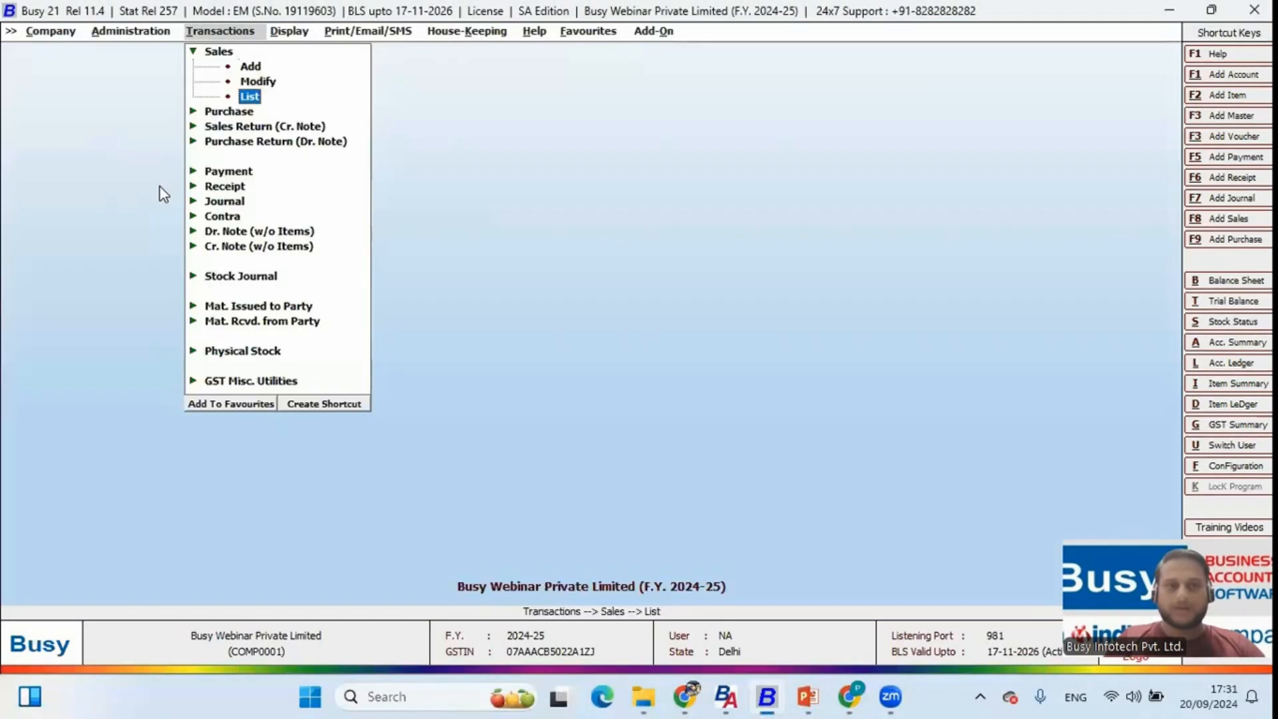
Step: Start a new receipt voucher and set its date to 26-09-2024
key("Down")
key("Down")
key("Down")
key("Down")
key("Down")
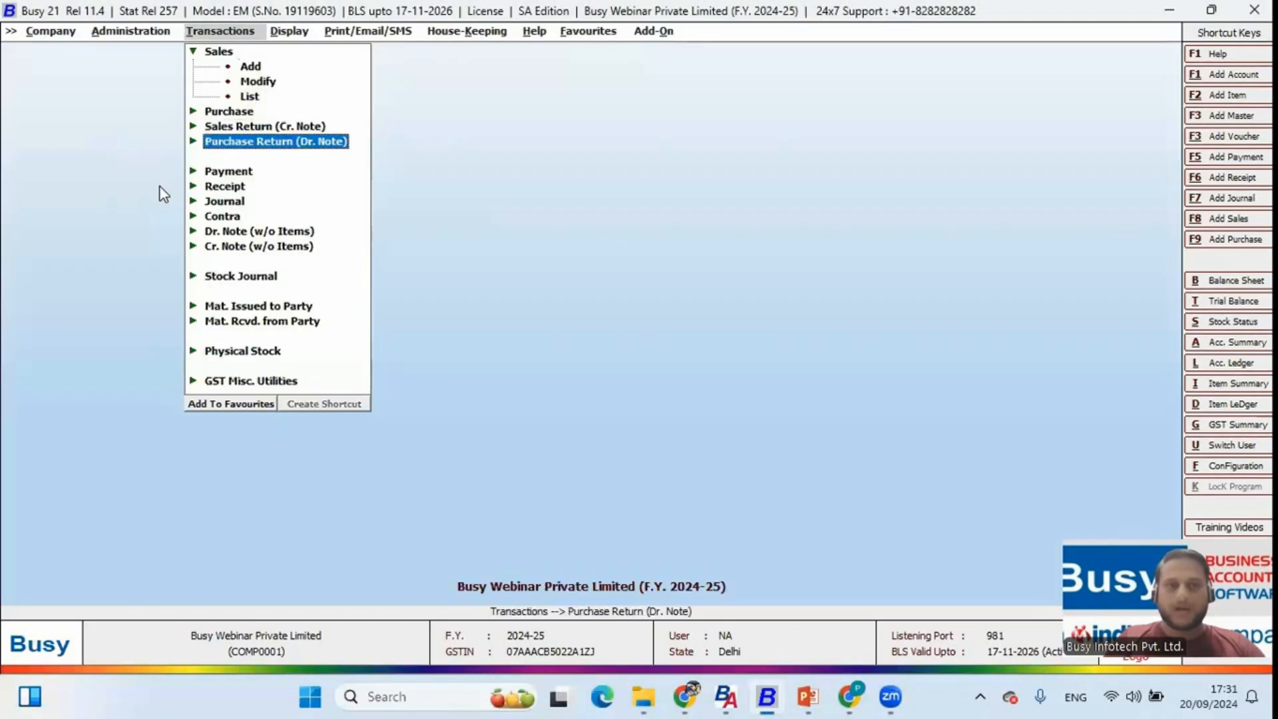
key("Return")
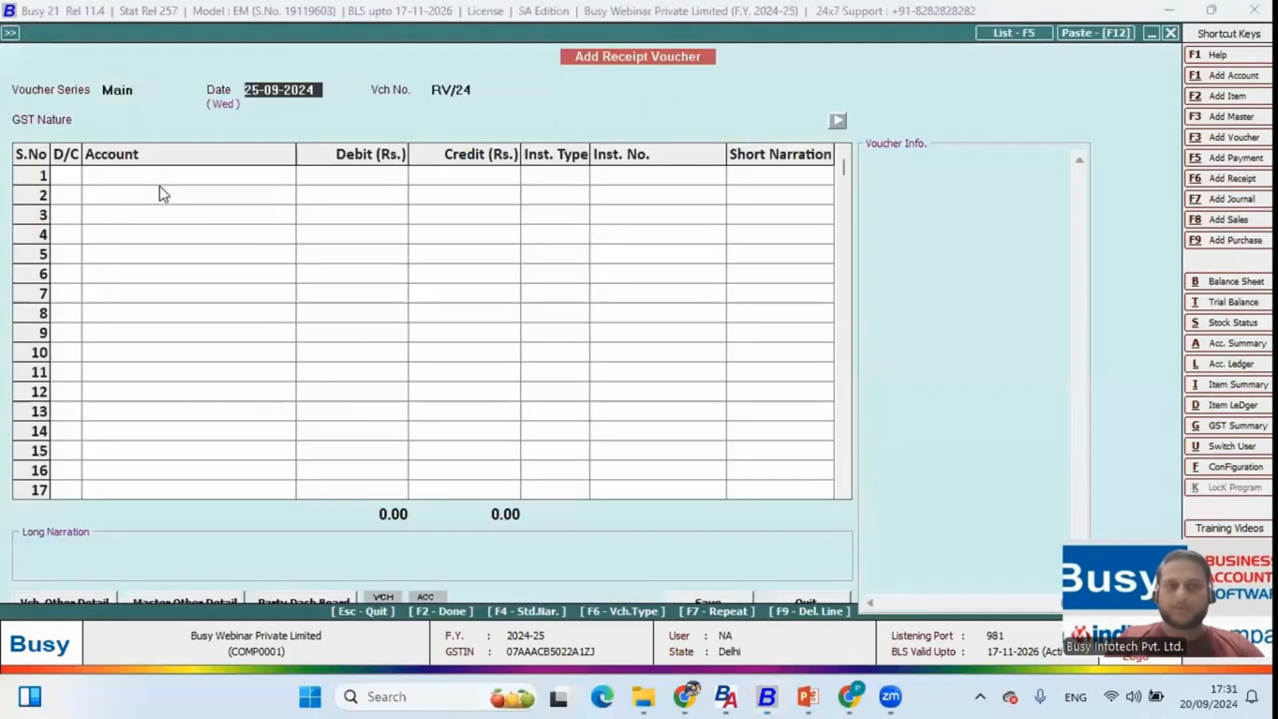
type("26")
key("Return")
key("Return")
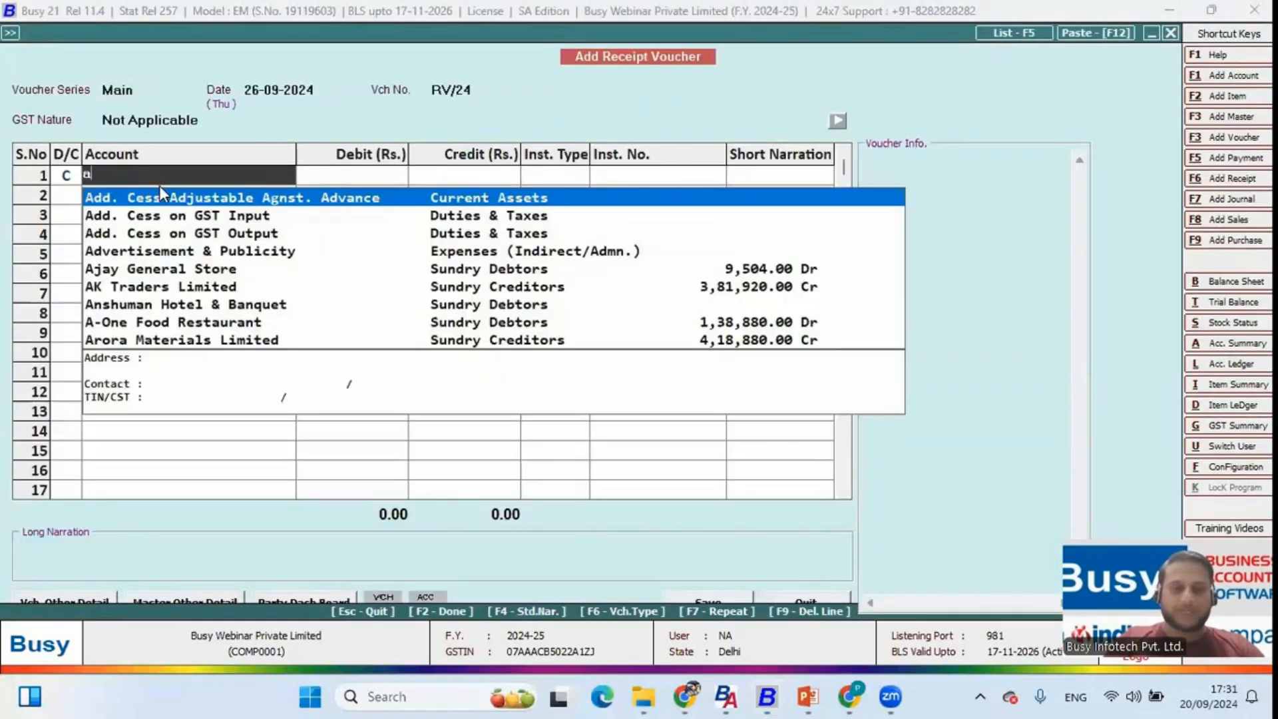
Step: Credit Ajay General Store in the first row and adjust 7,040.00 against bill reference BWPL/33
type("ajay")
key("Return")
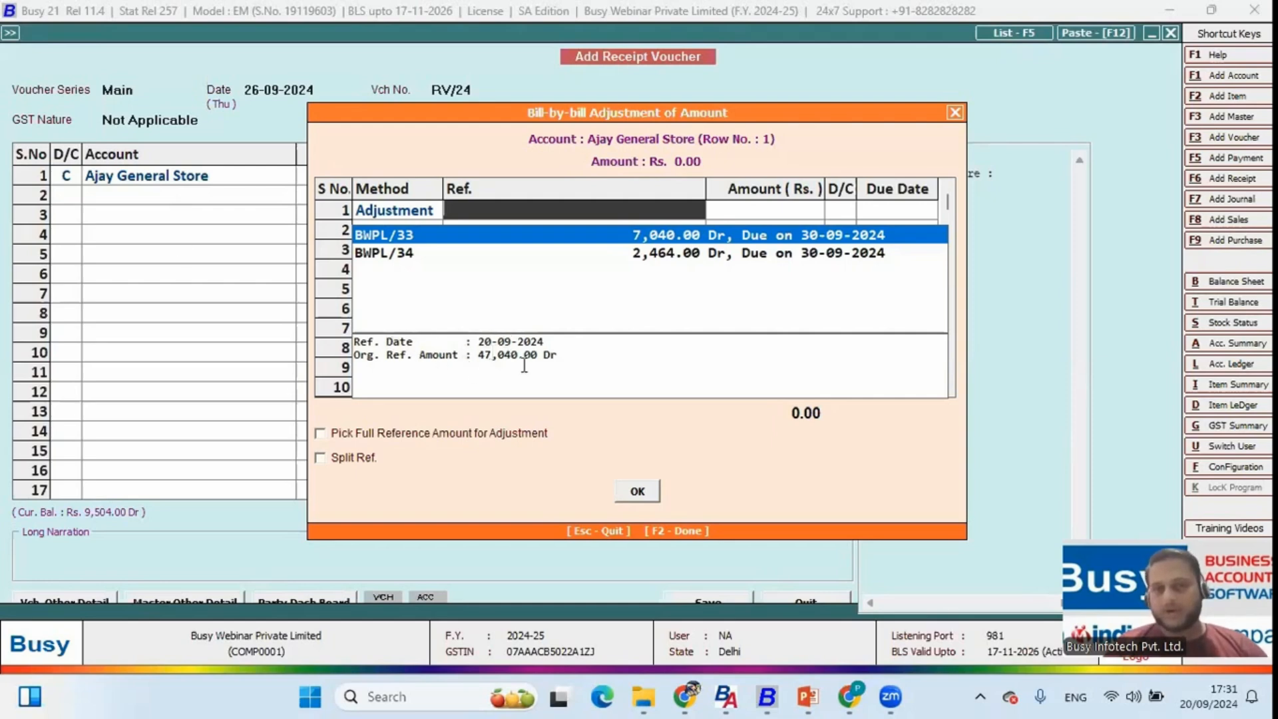
key("Return")
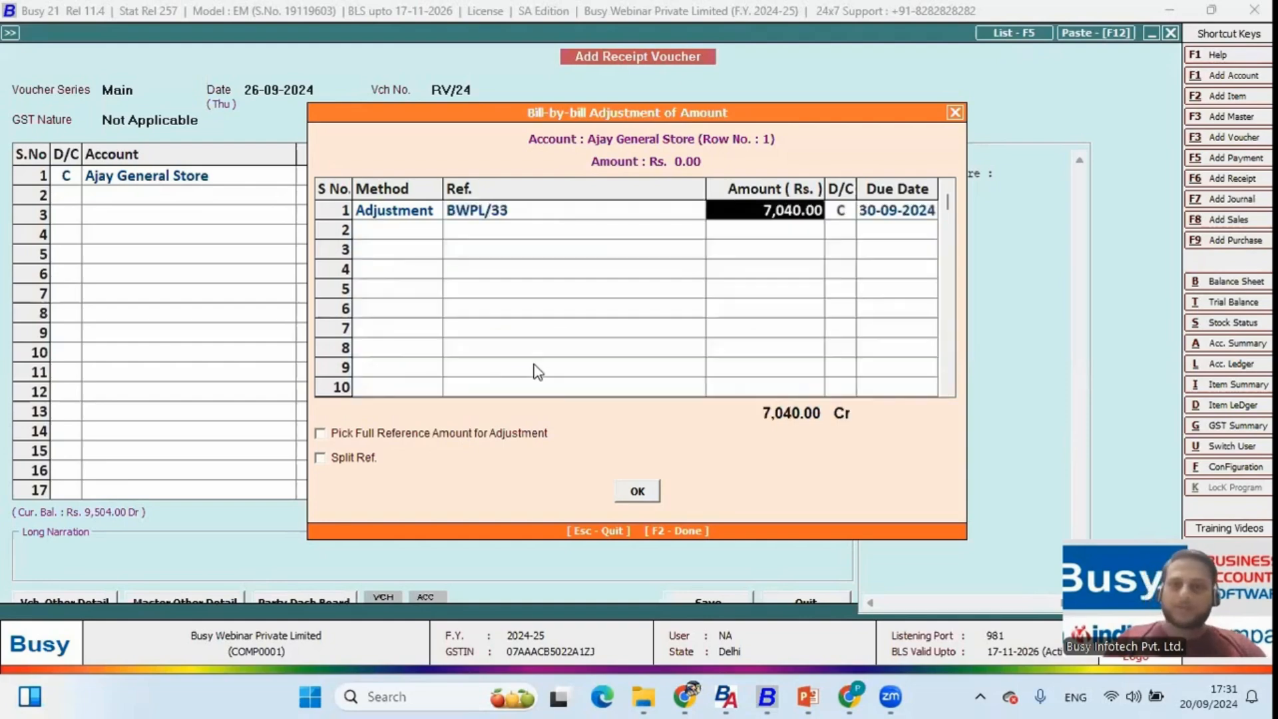
key("Return")
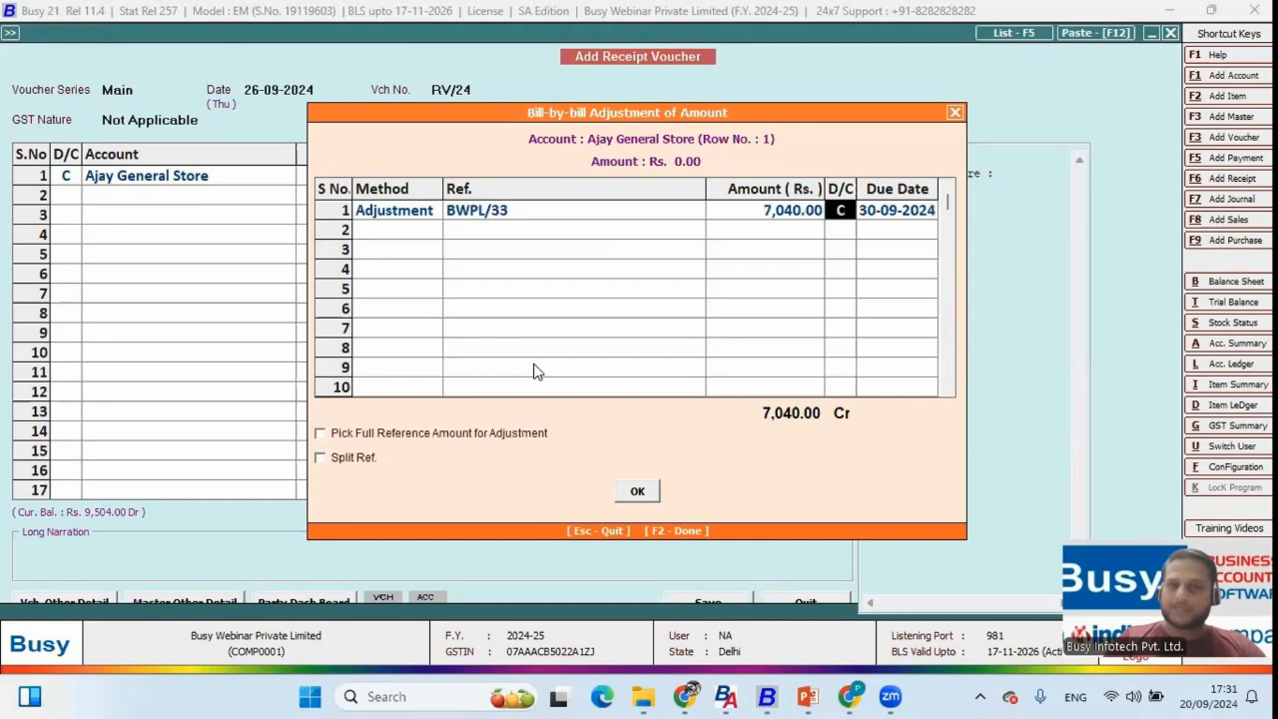
key("Return")
key("Return")
key("Return")
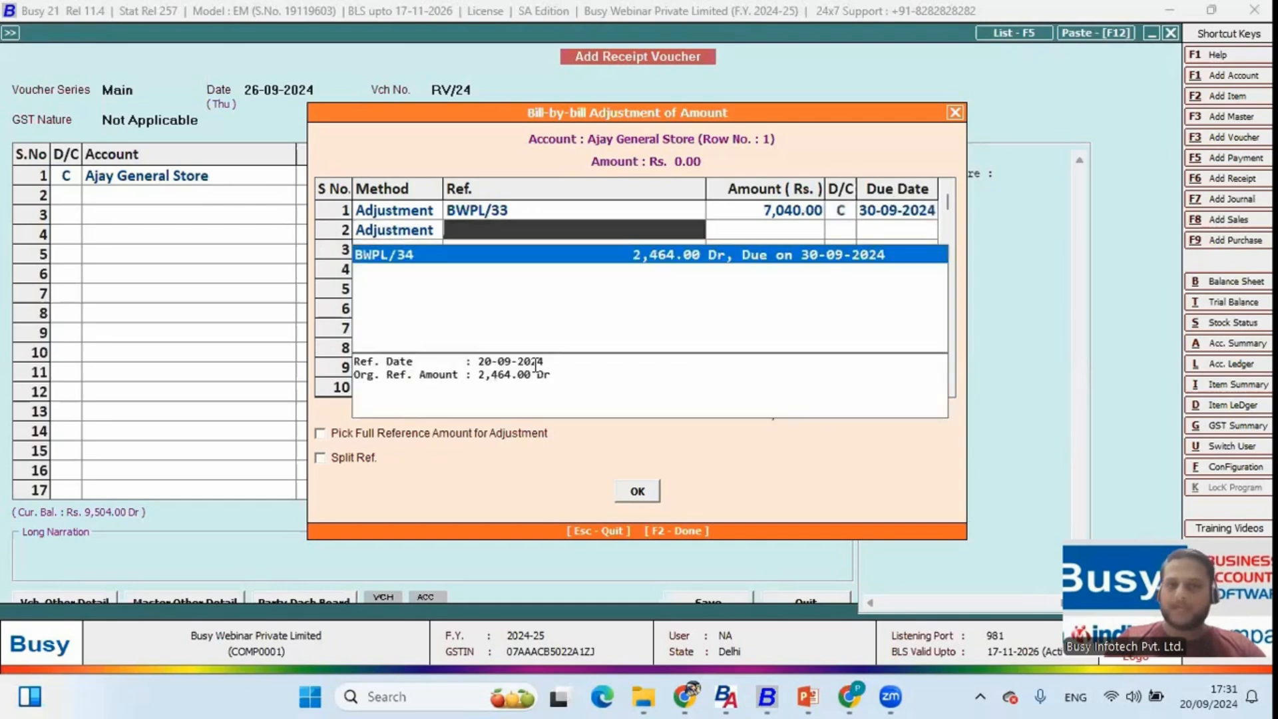
Step: Adjust 1,000.00 against bill reference BWPL/34 and accept the bill-by-bill adjustment
key("Return")
type("1000")
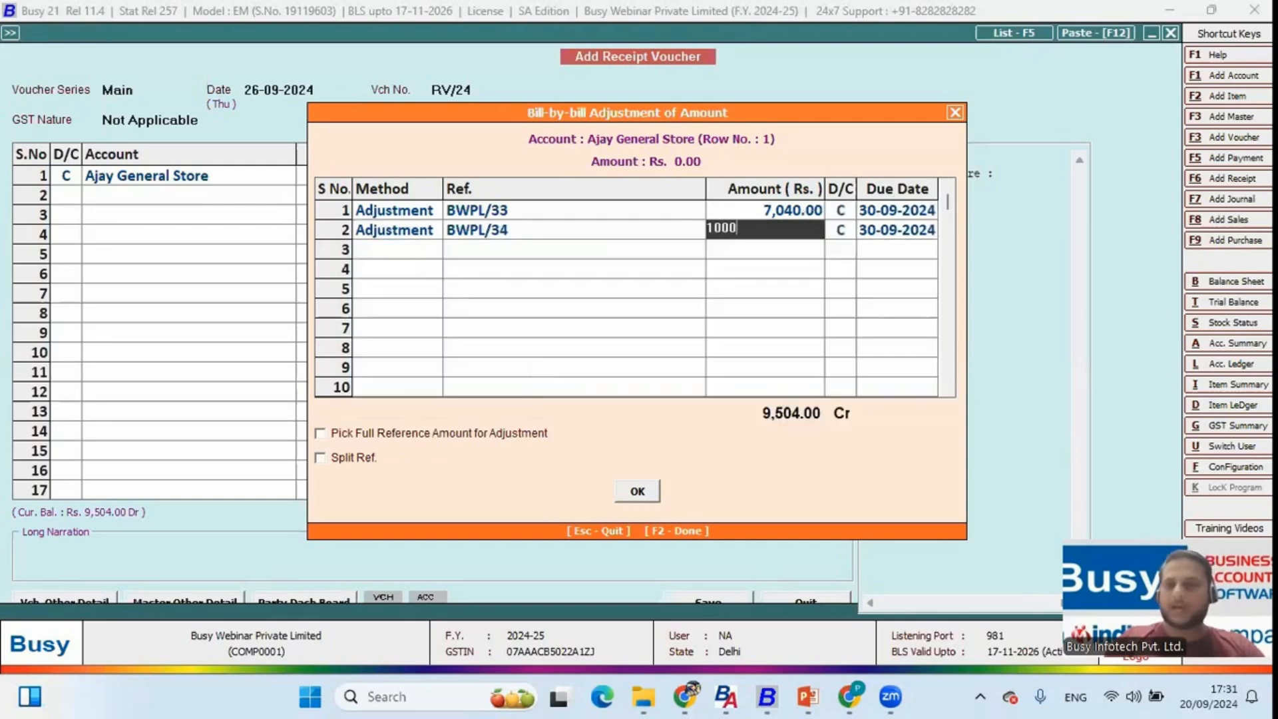
key("Return")
key("F2")
Step: Set the receipt's instrument to CHQ. with number 98773, debit MoneyKosh Bank with 8,040.00 and save the voucher
key("Down")
key("Down")
key("Down")
key("Return")
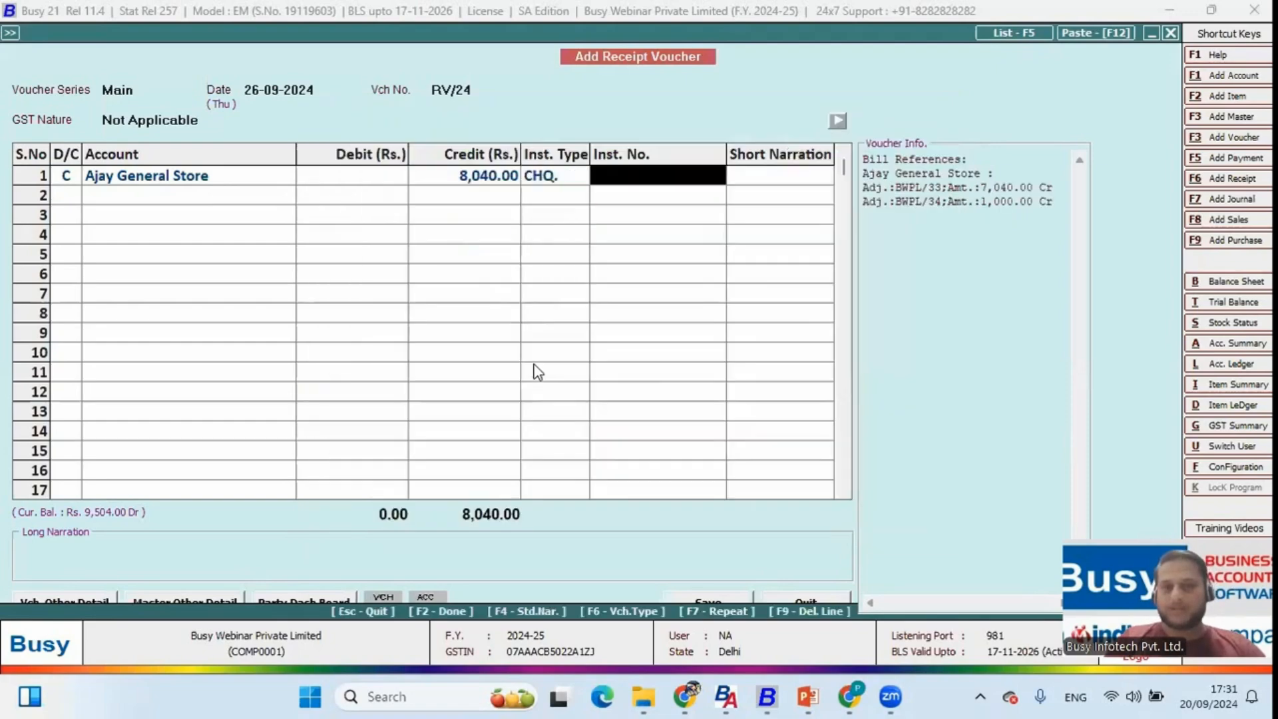
type("98773")
key("Return")
key("Return")
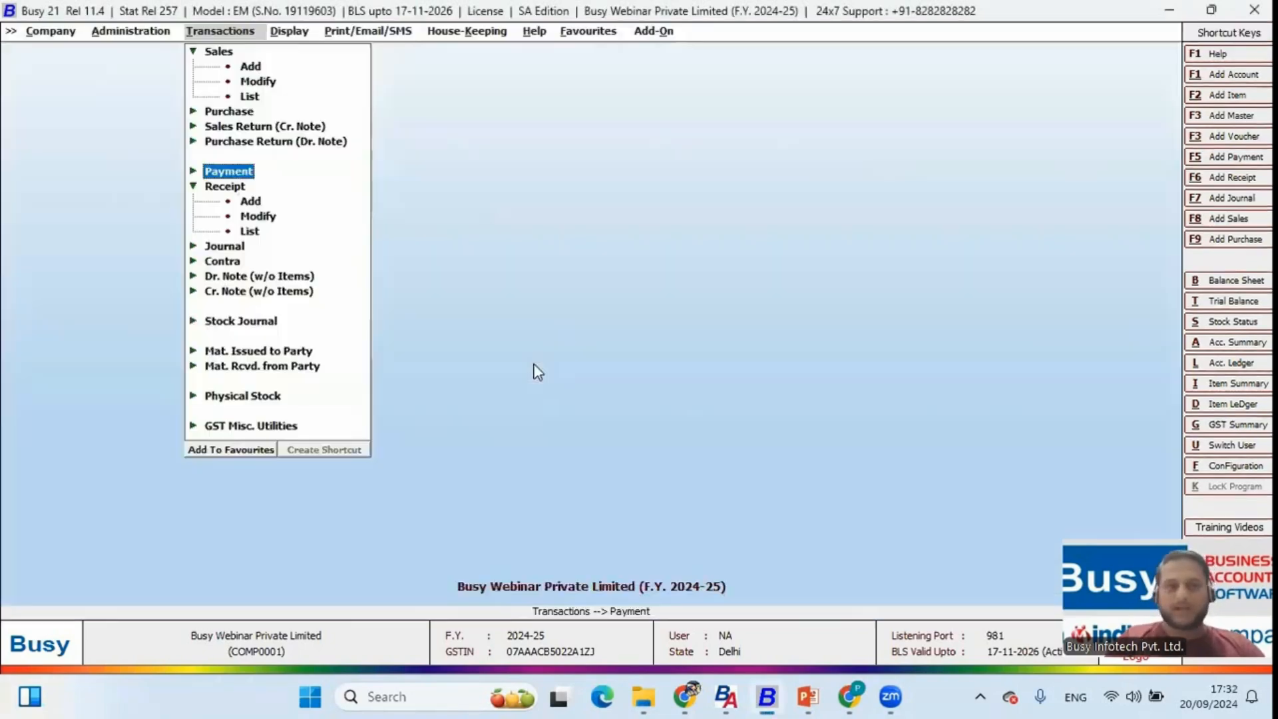
Step: Start another sales voucher dated 22-09-2024 for Ajay General Store
key("Up")
key("Up")
key("Up")
key("Up")
key("Up")
key("Up")
key("Return")
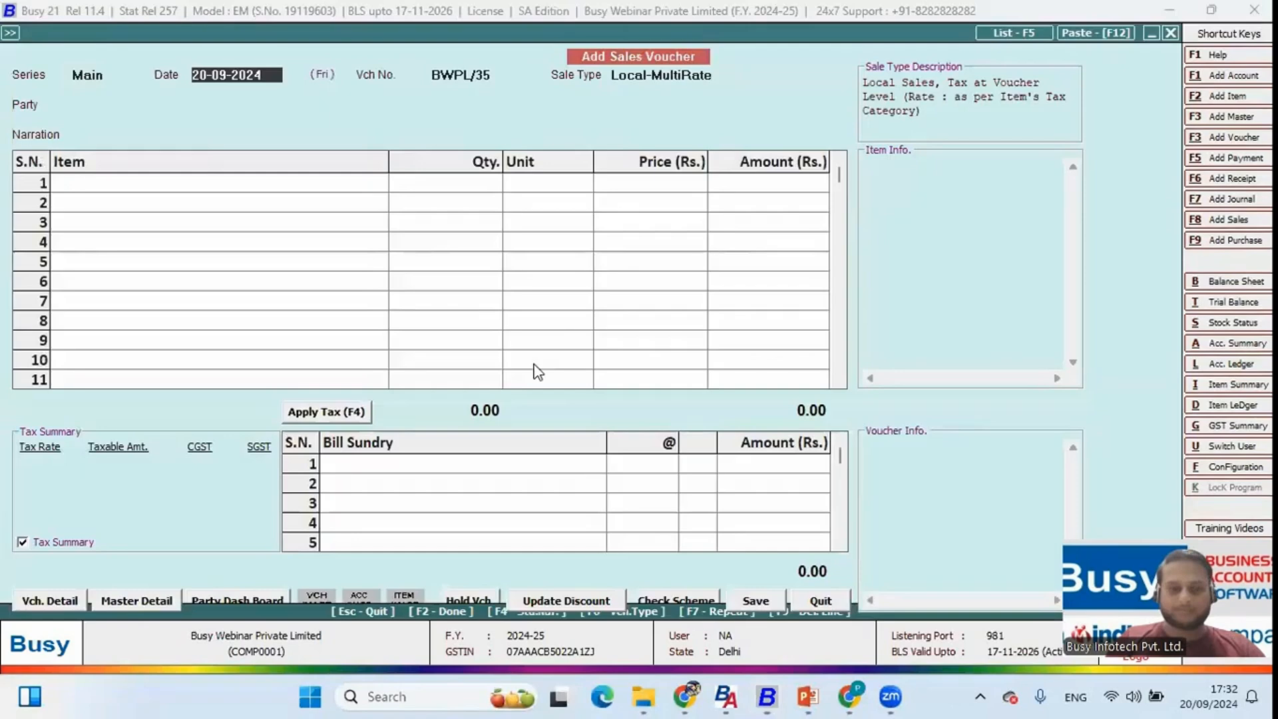
type("22")
key("Return")
key("Return")
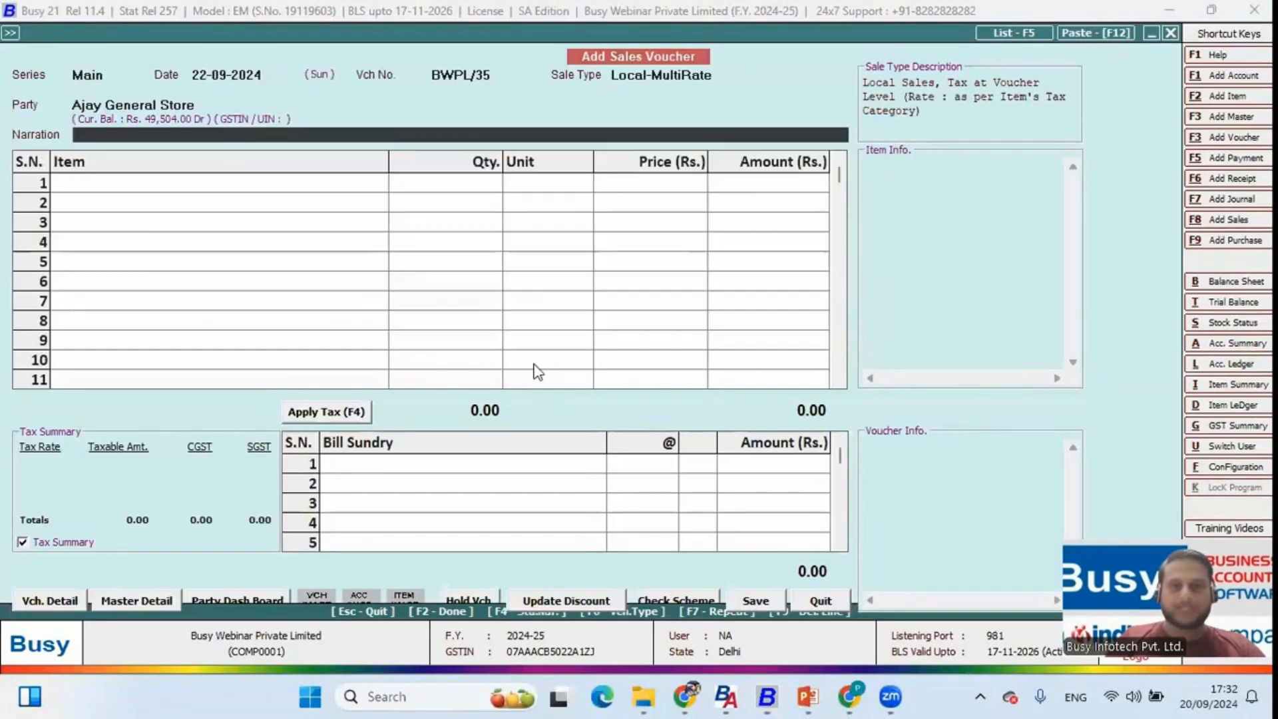
Step: Add Red Chilli Powder (1.00 KG) as the first item with quantity 100 at the 710.00 price
key("Return")
key("Down")
key("Down")
key("Return")
type("100")
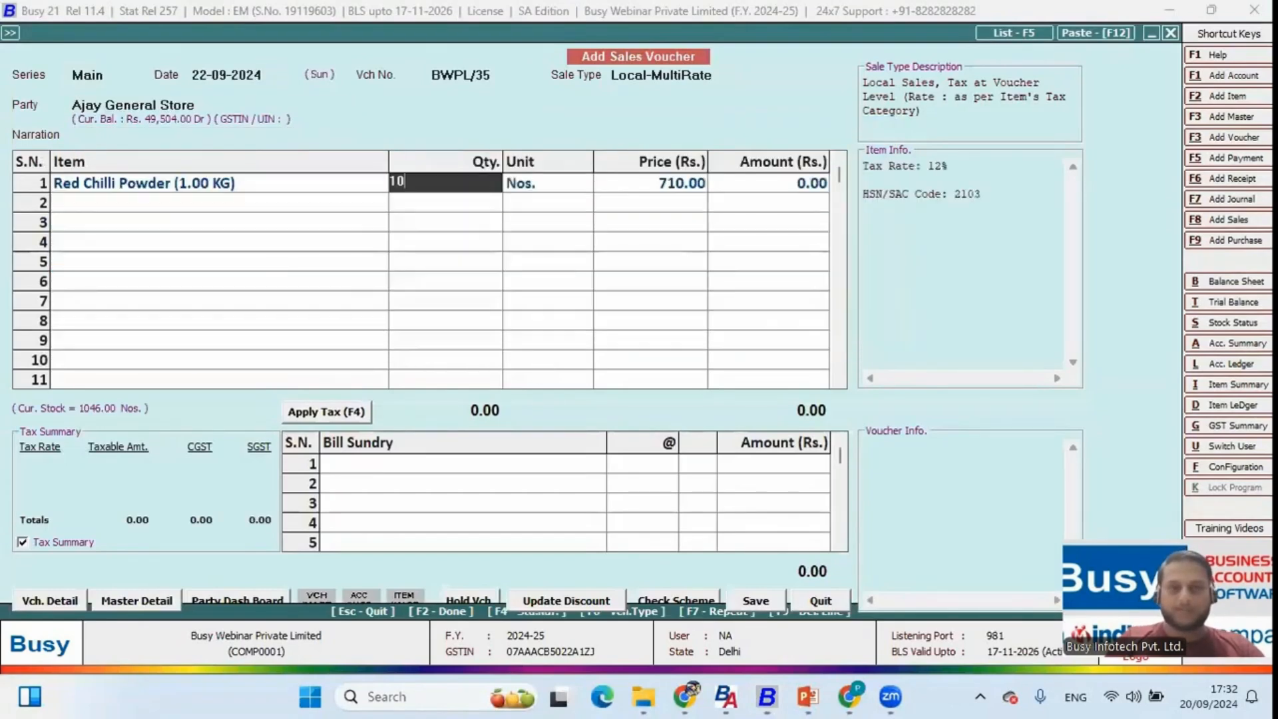
key("Return")
key("Return")
key("Return")
key("Return")
Step: Set the Red Chilli Powder quantity to 20
key("shift+Tab")
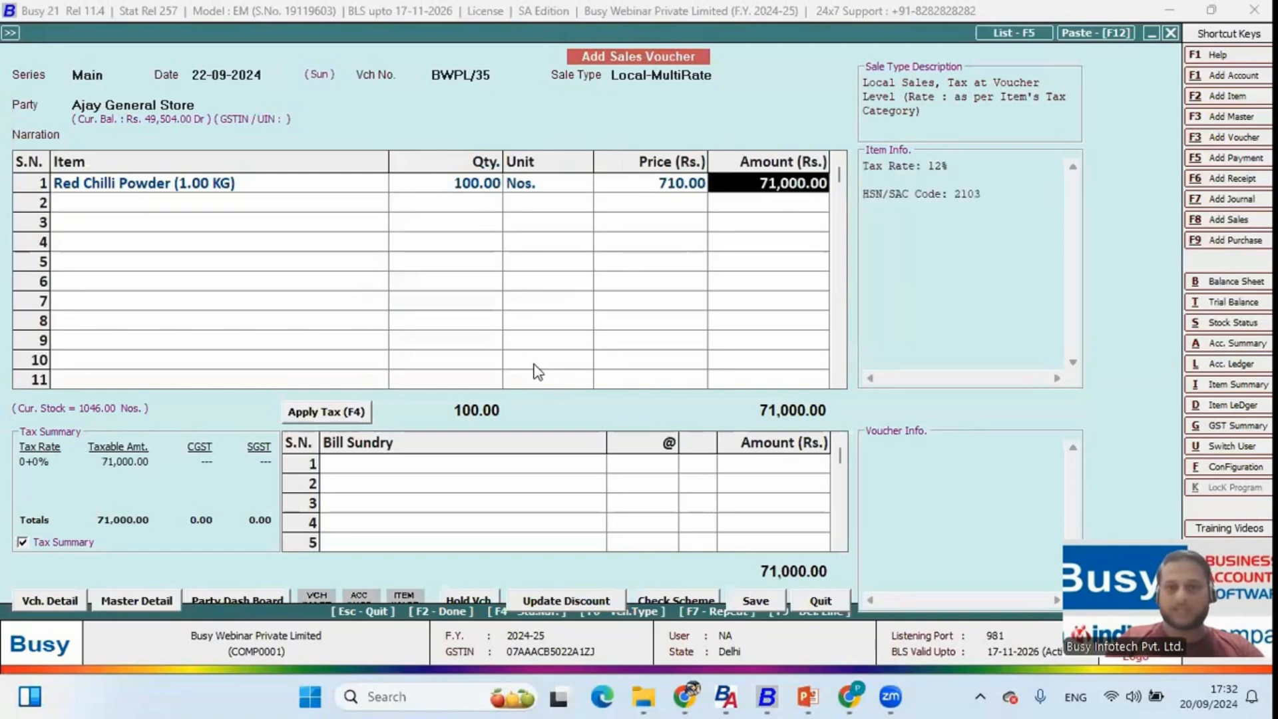
key("shift+Tab")
key("shift+Tab")
key("shift+Tab")
type("20")
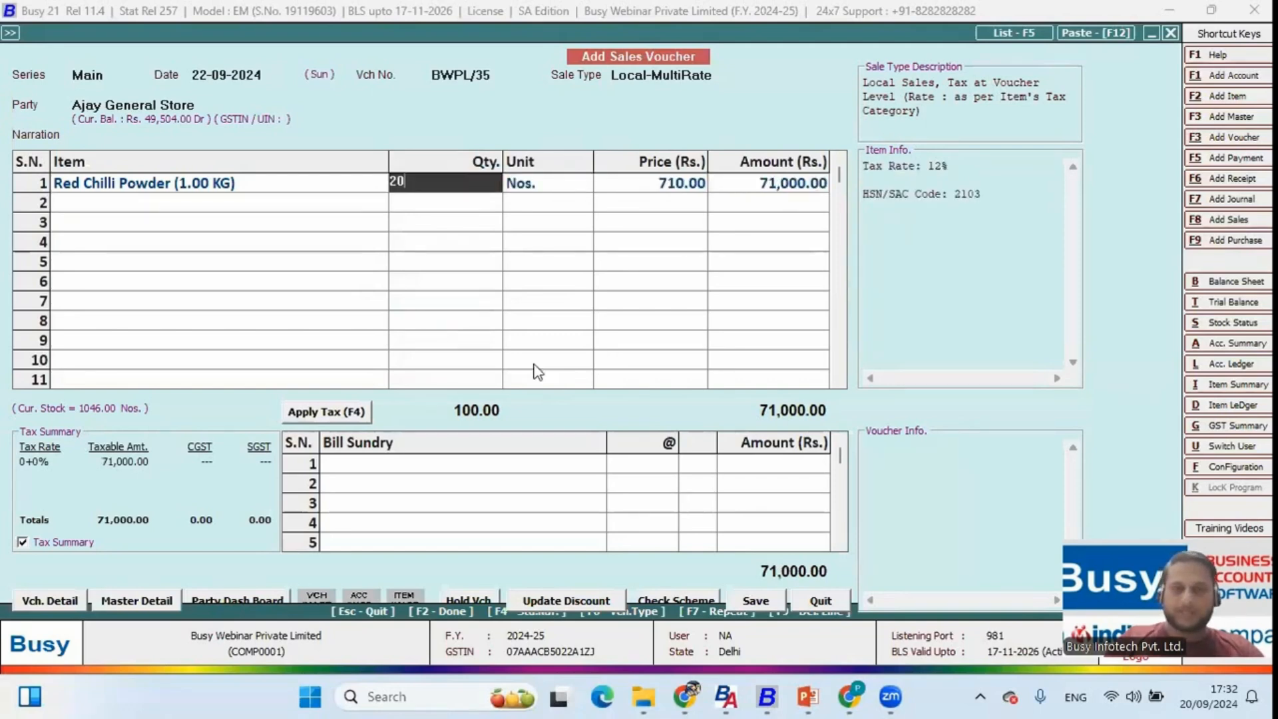
key("Return")
Step: Complete and save the Red Chilli Powder sales voucher, and leave sales entry
key("Return")
key("Return")
key("Return")
key("Return")
key("Return")
key("Return")
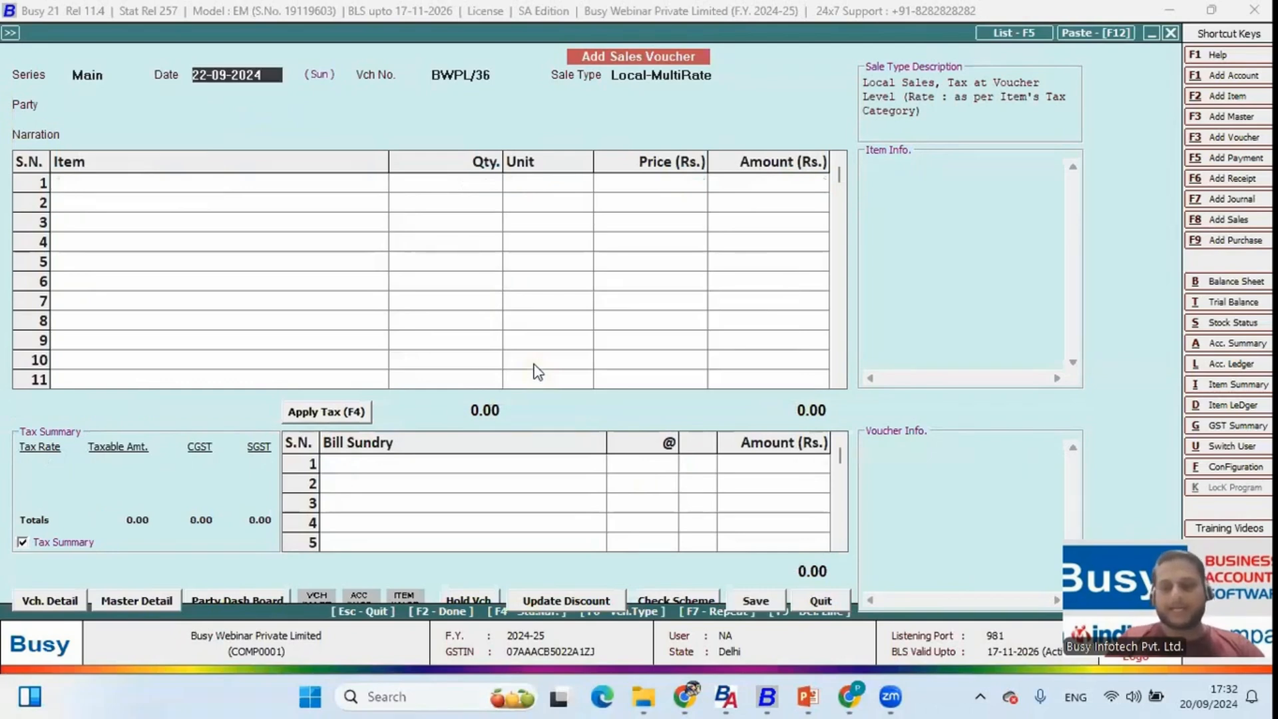
key("Escape")
key("Return")
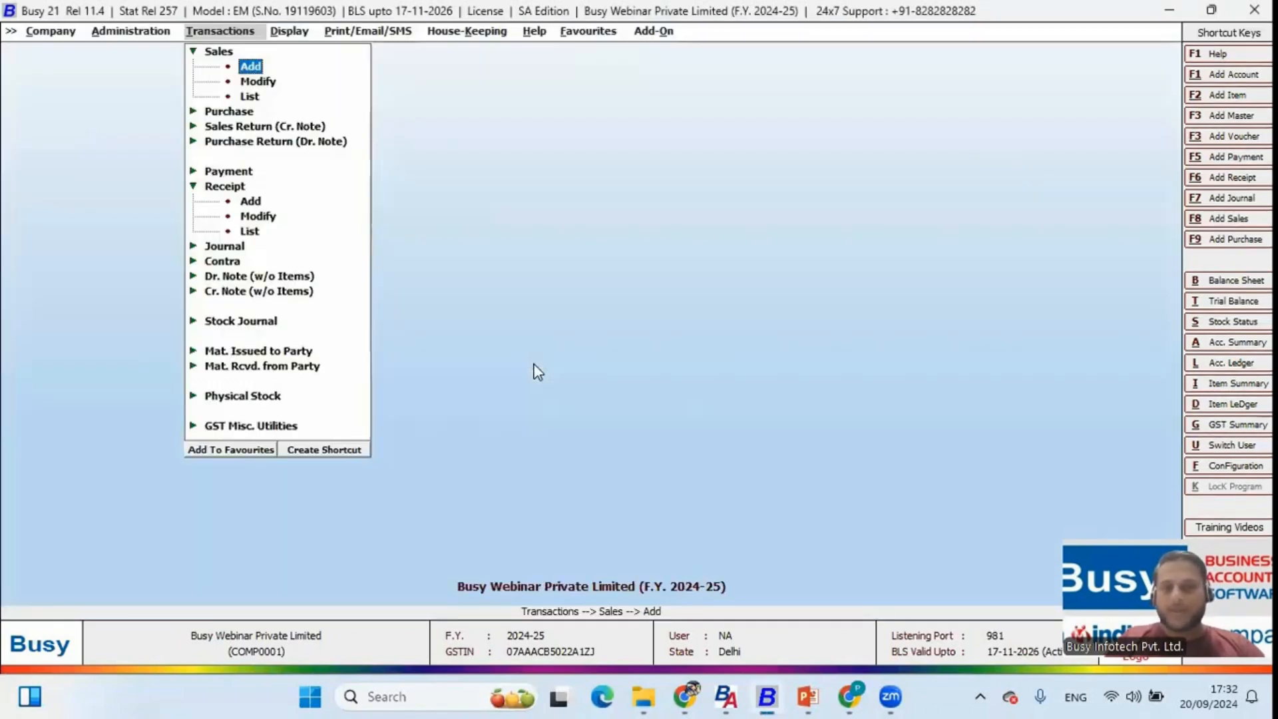
key("Escape")
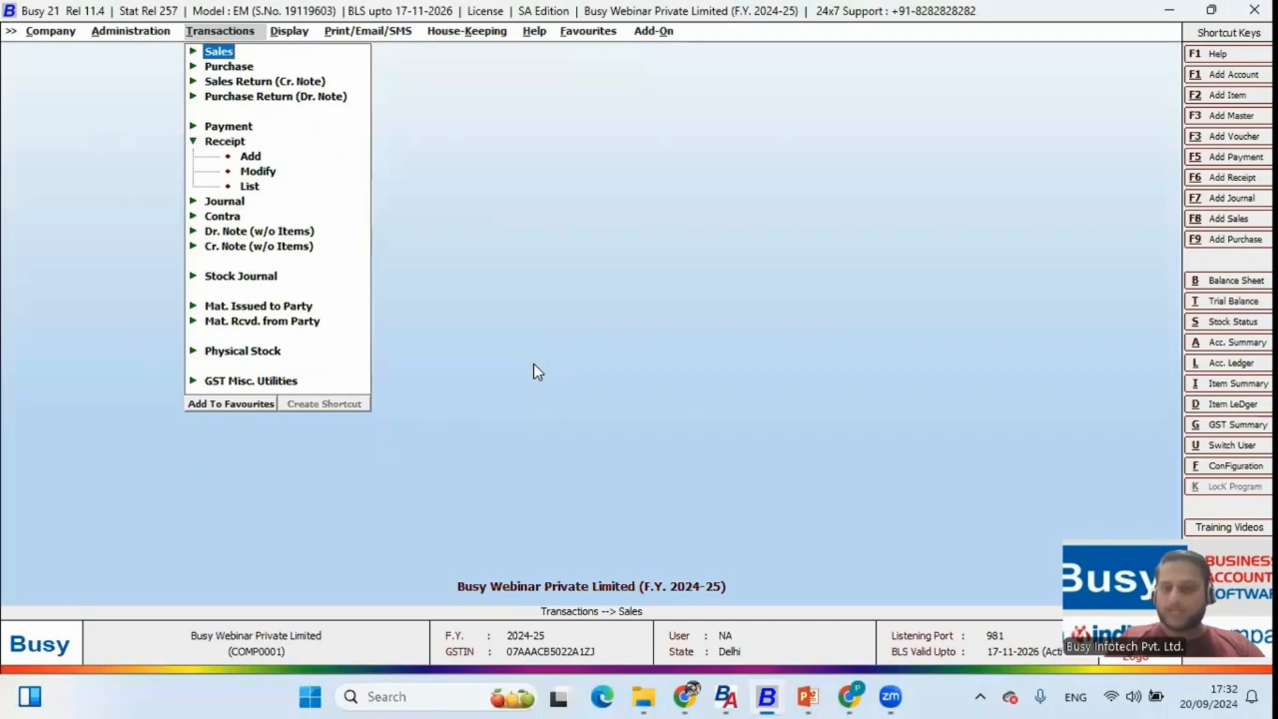
Step: Display the account ledger of Ajay General Store from 01-04-2024 to 26-09-2024
type("l")
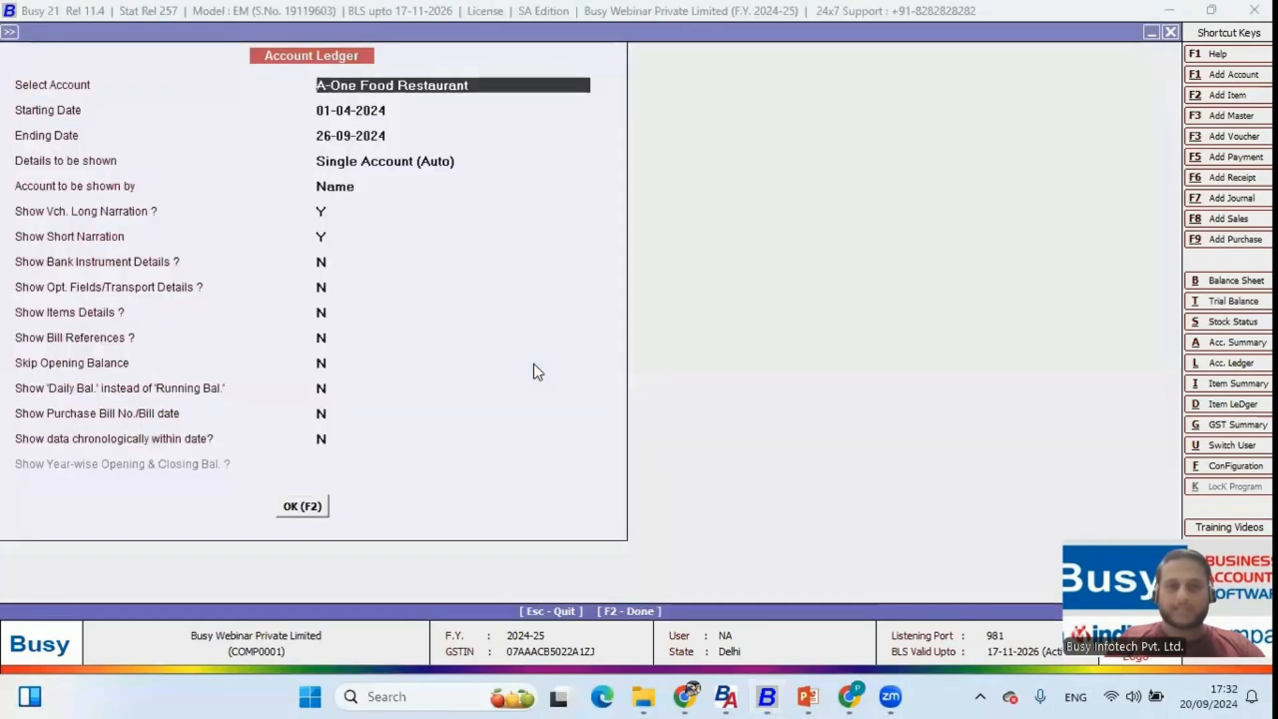
type("ajay")
key("Return")
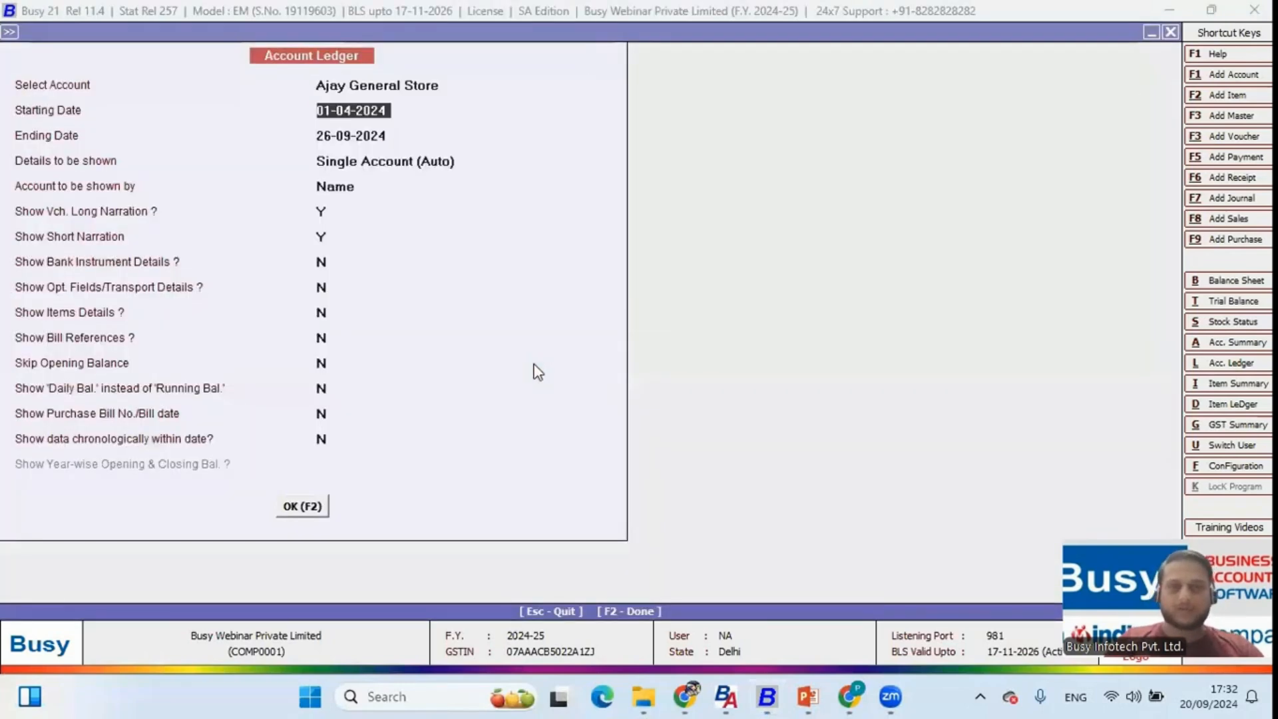
key("F2")
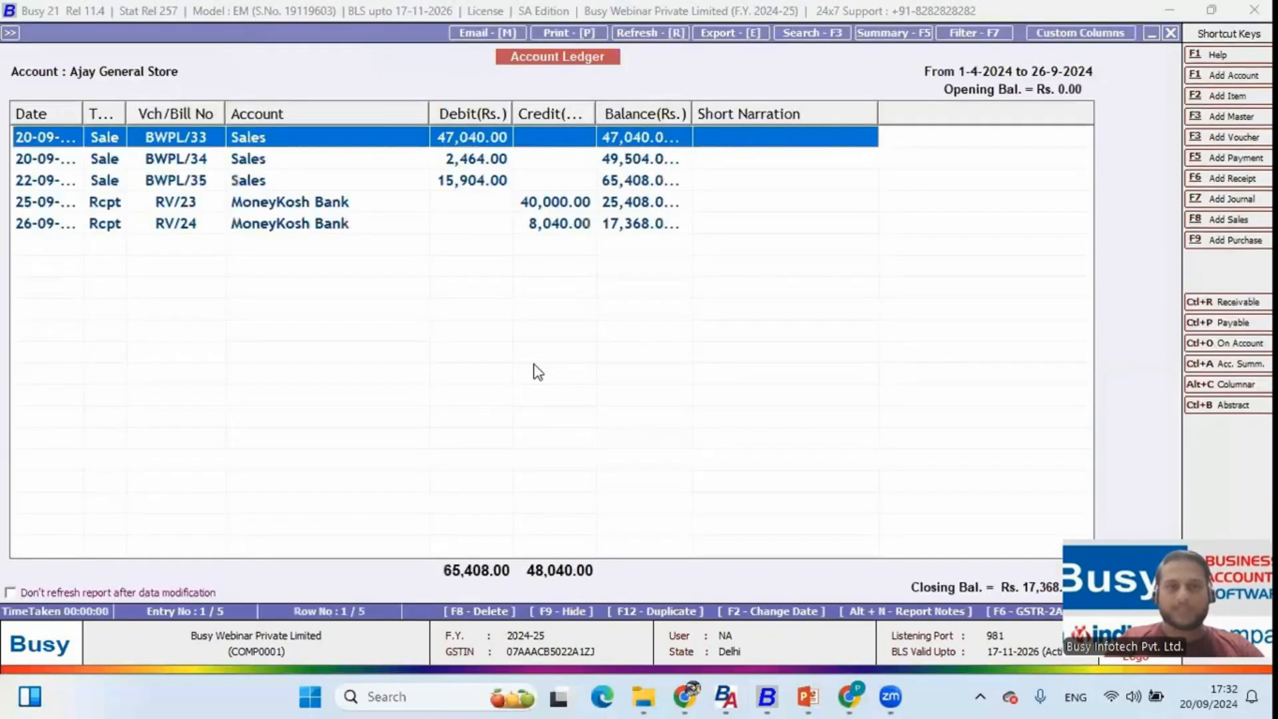
Step: Examine the sales debits and receipt credits in Ajay General Store's ledger, and close the report
key("shift+Down")
key("shift+Down")
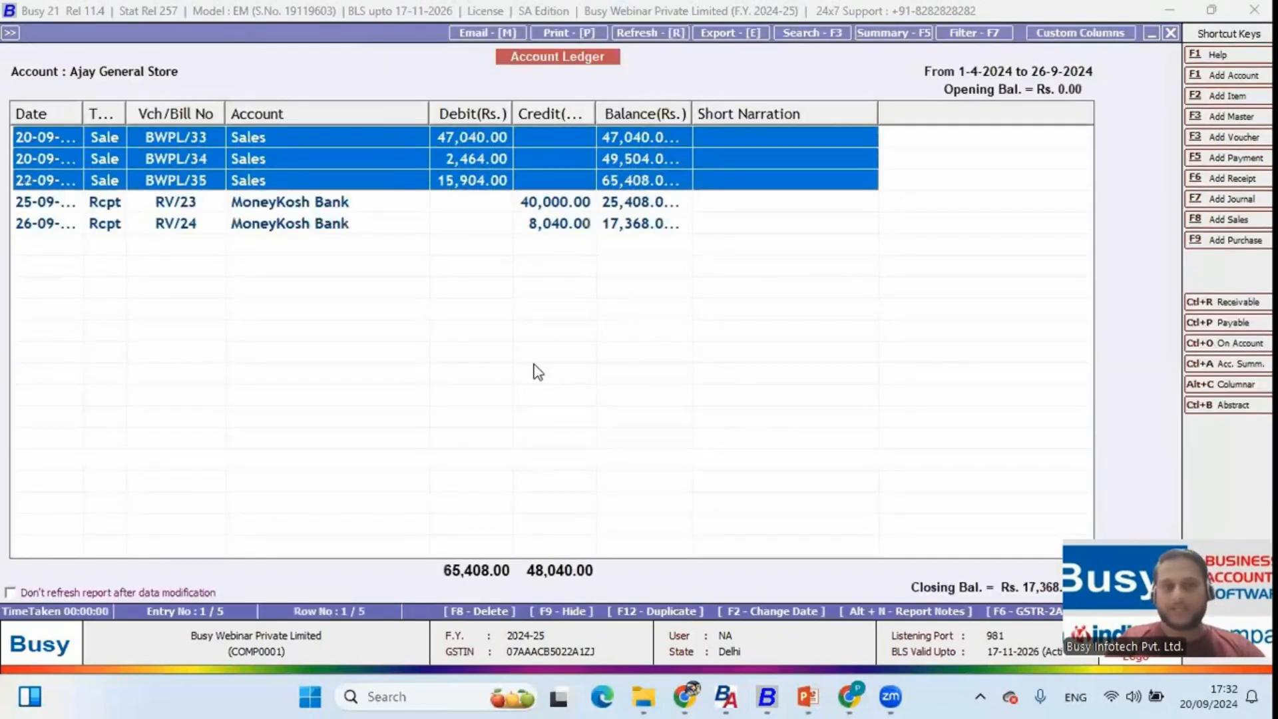
key("Down")
key("Down")
key("Up")
key("shift+Down")
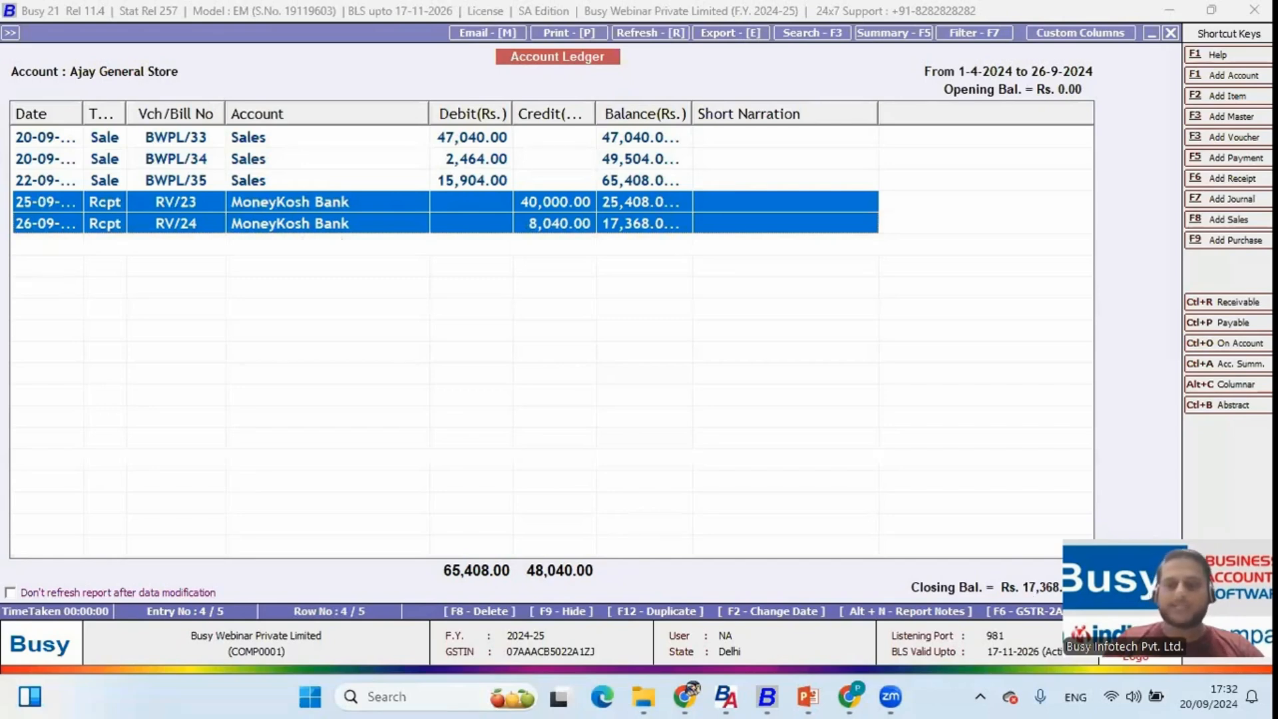
left_click(566, 189)
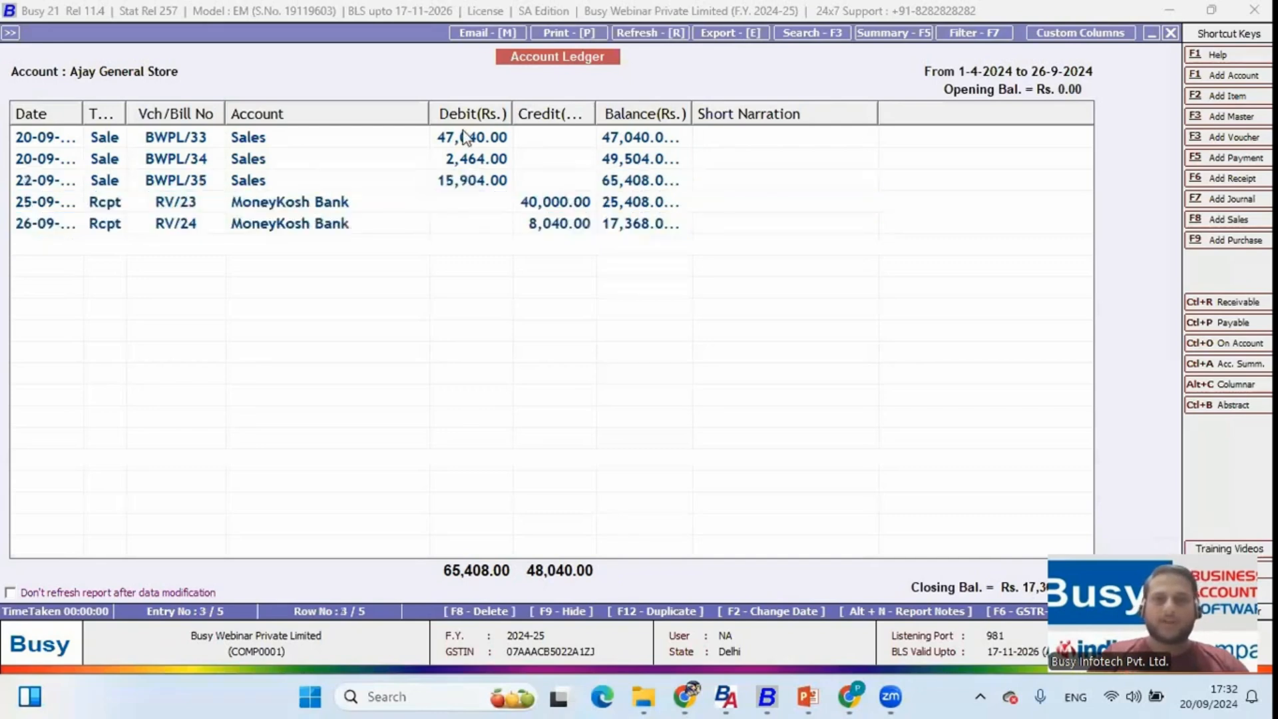
left_click_drag(460, 138, 569, 222)
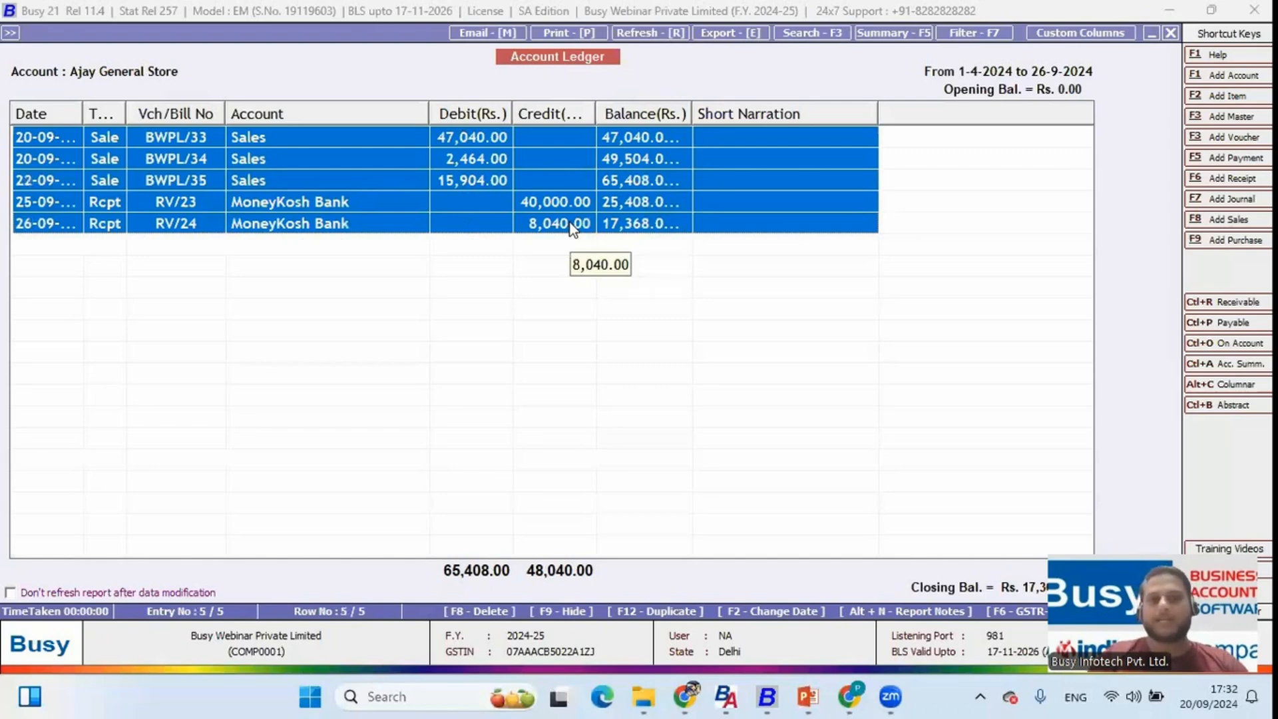
key("Up")
key("Up")
key("Up")
key("Up")
key("Escape")
key("Escape")
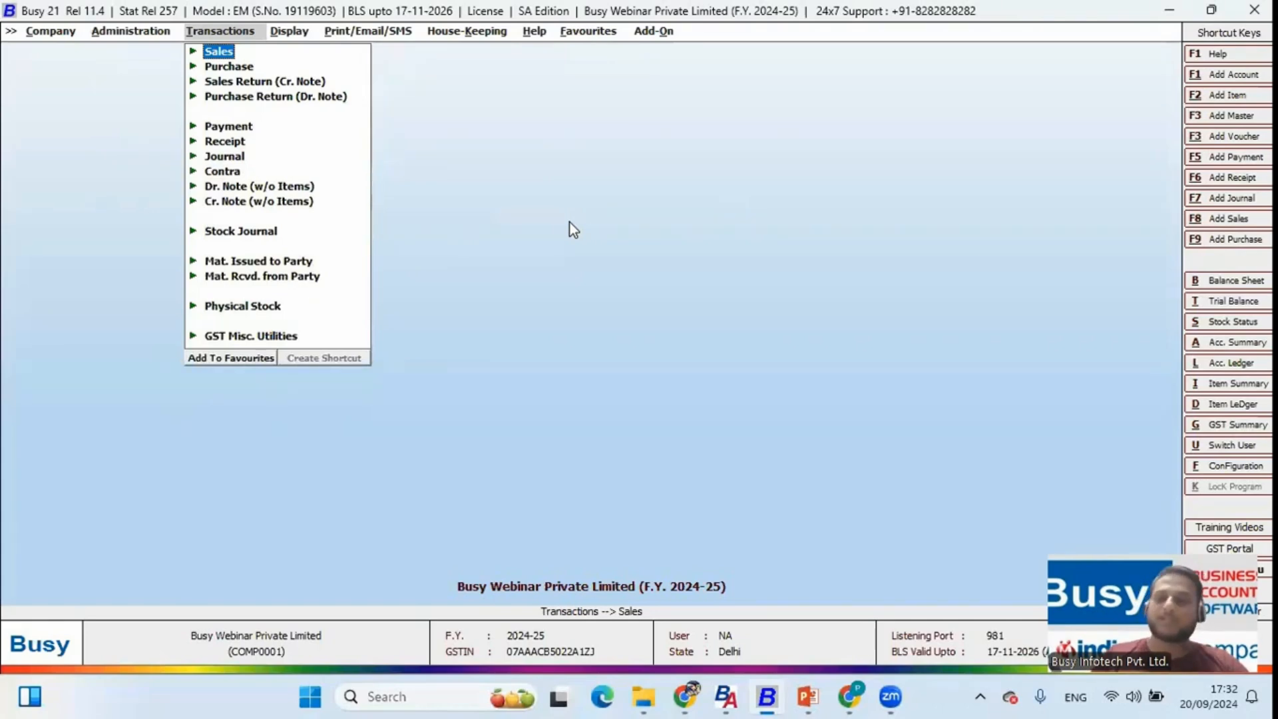
Step: Display the Bills Receivable report of Ajay General Store with all entries including cleared ones, and narrow the Dated column
key("Right")
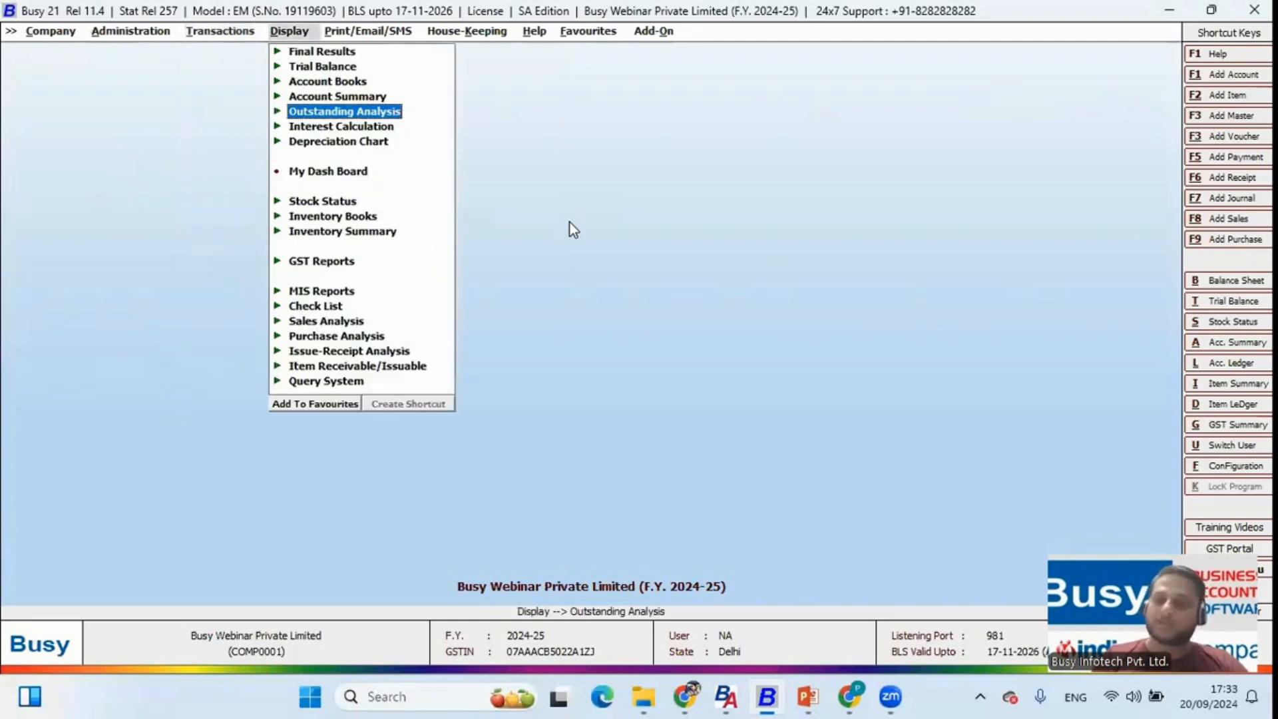
key("Return")
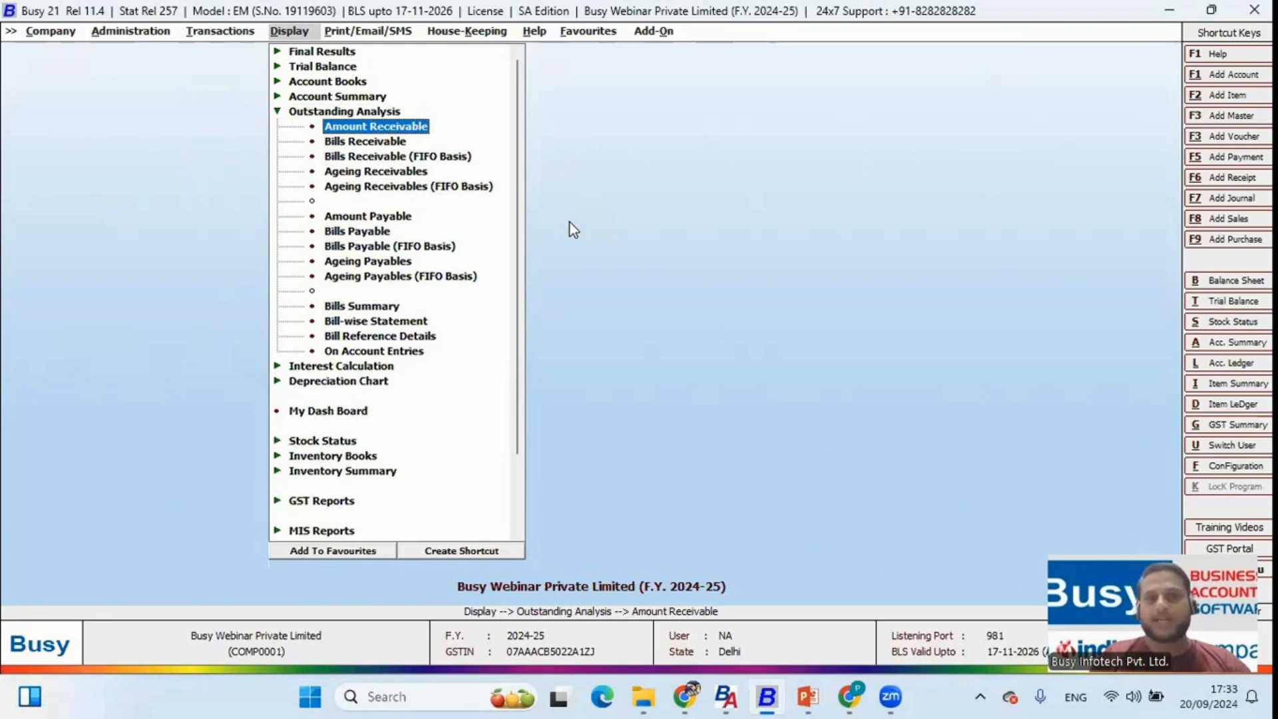
key("Down")
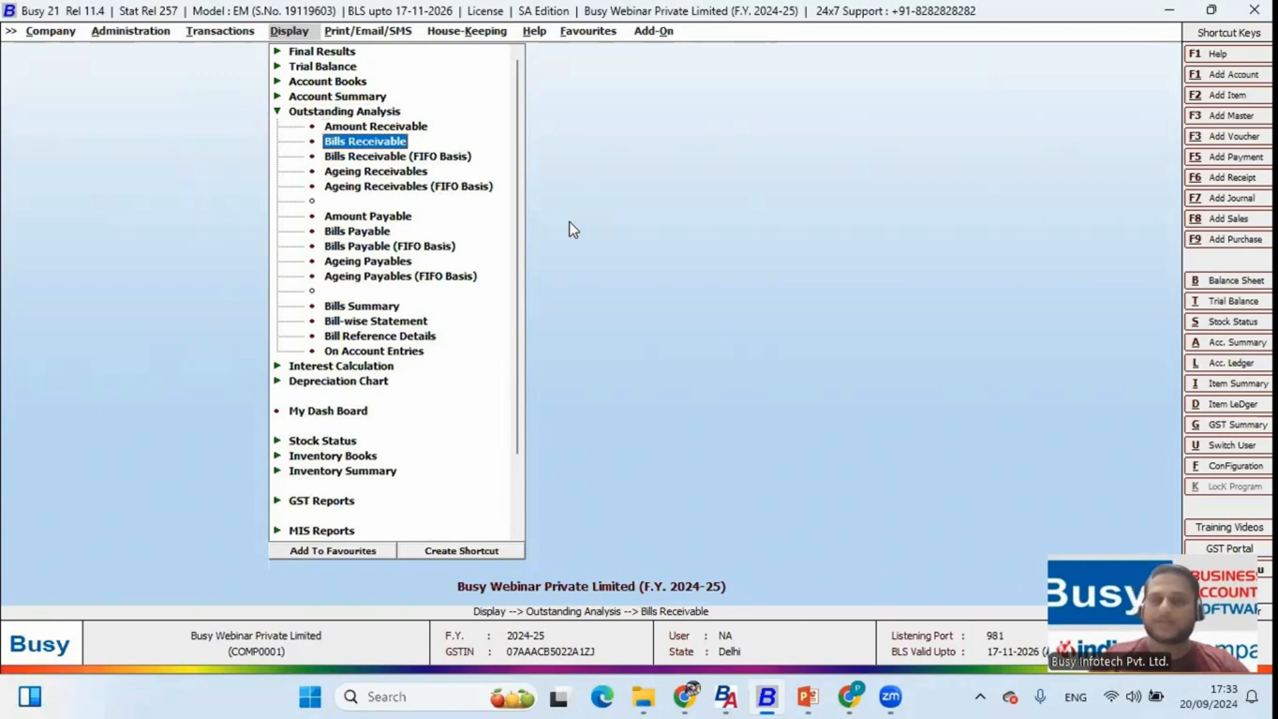
key("Return")
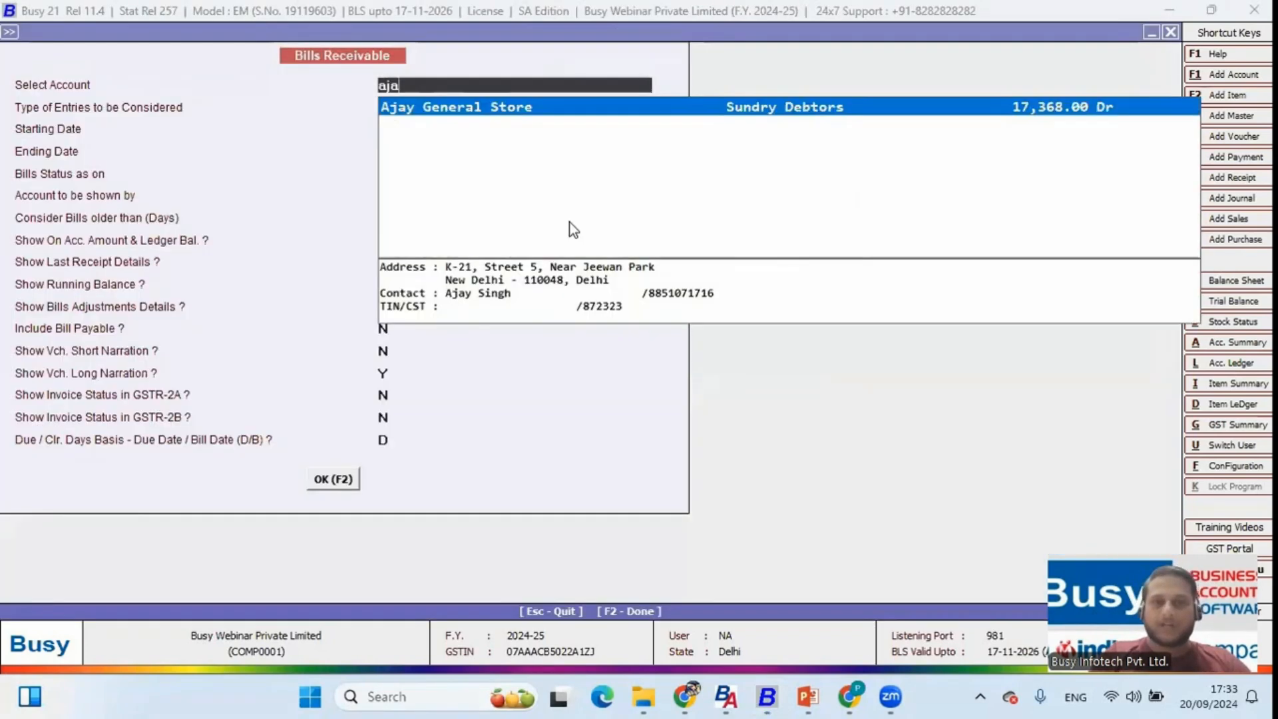
key("Return")
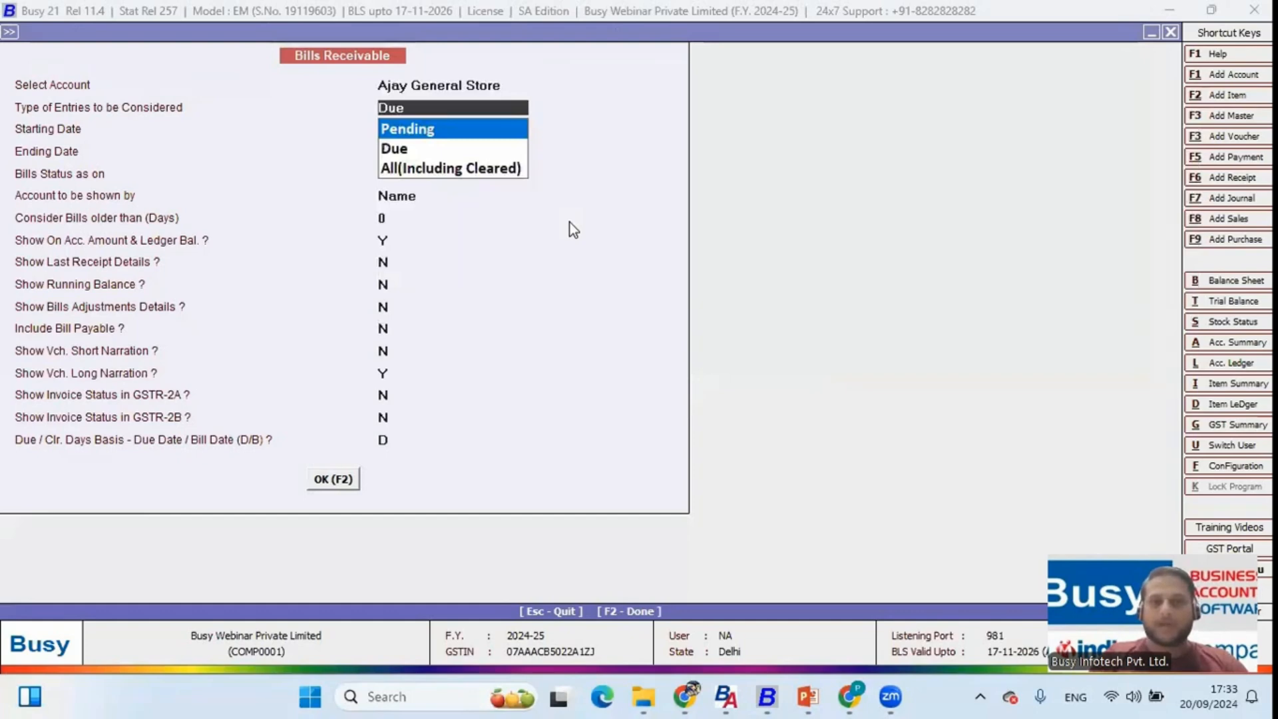
key("Return")
key("Up")
key("Down")
key("Down")
key("Return")
key("F2")
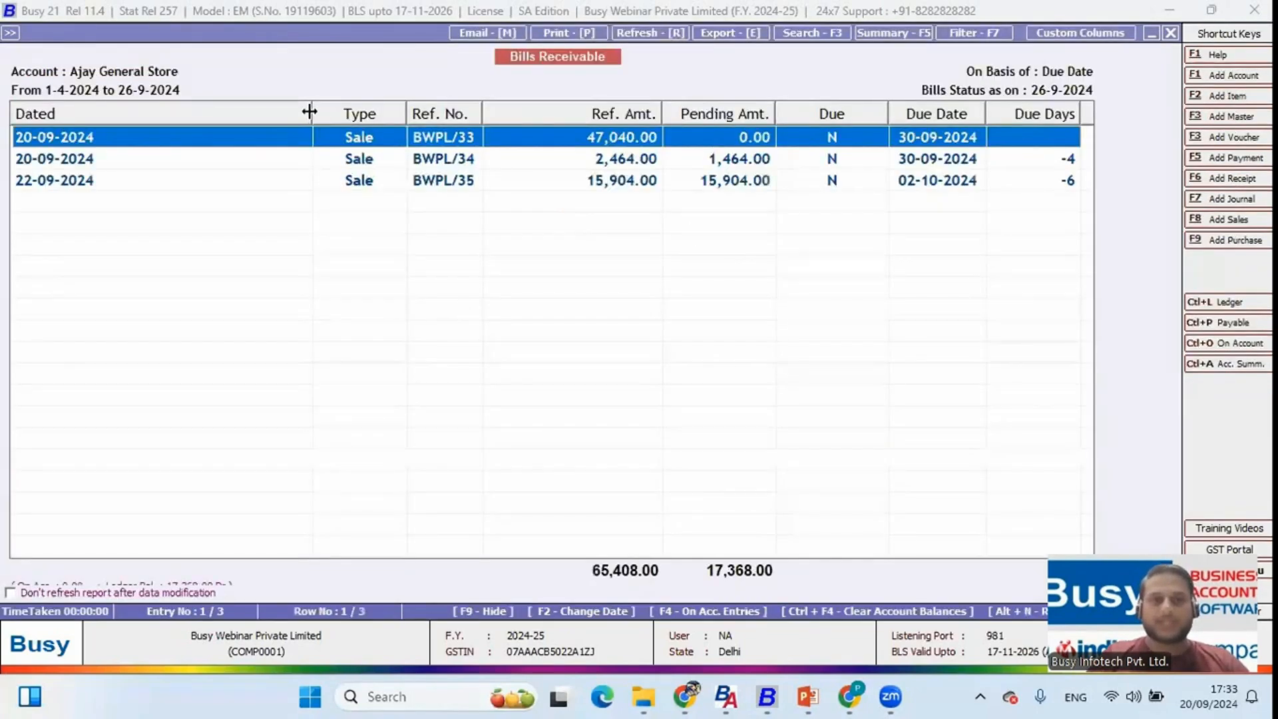
left_click_drag(309, 111, 124, 126)
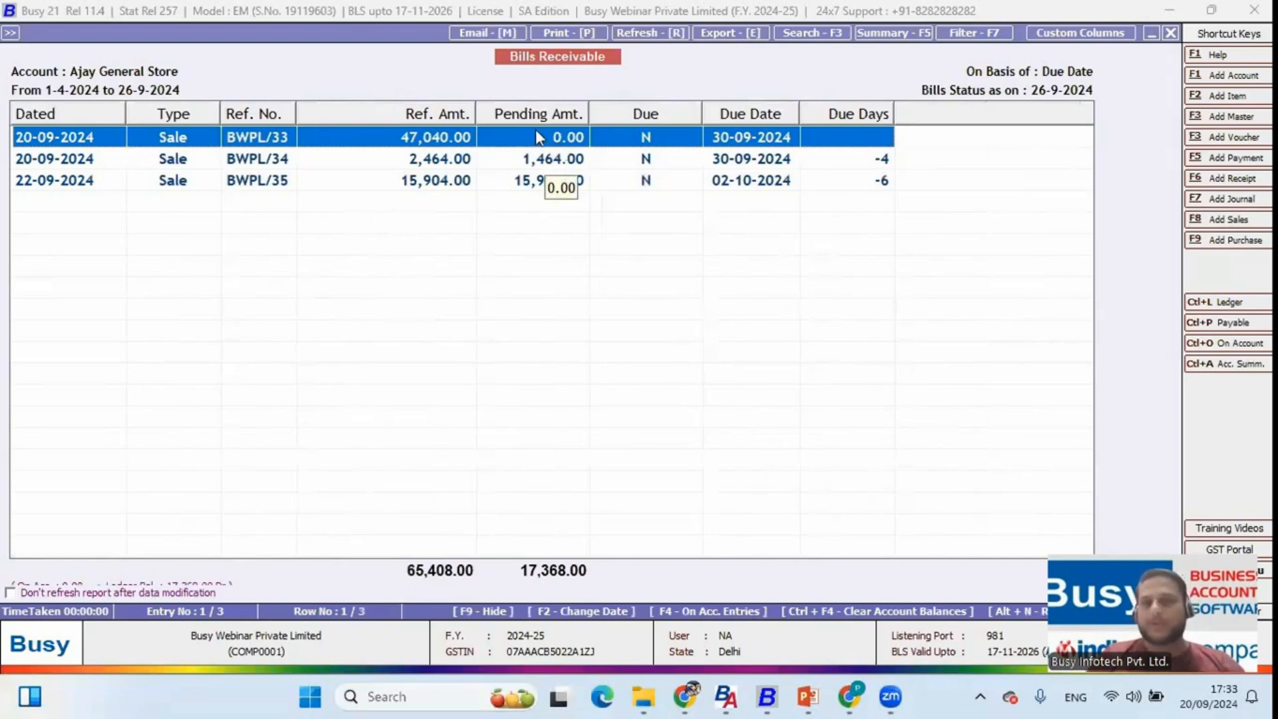
key("Down")
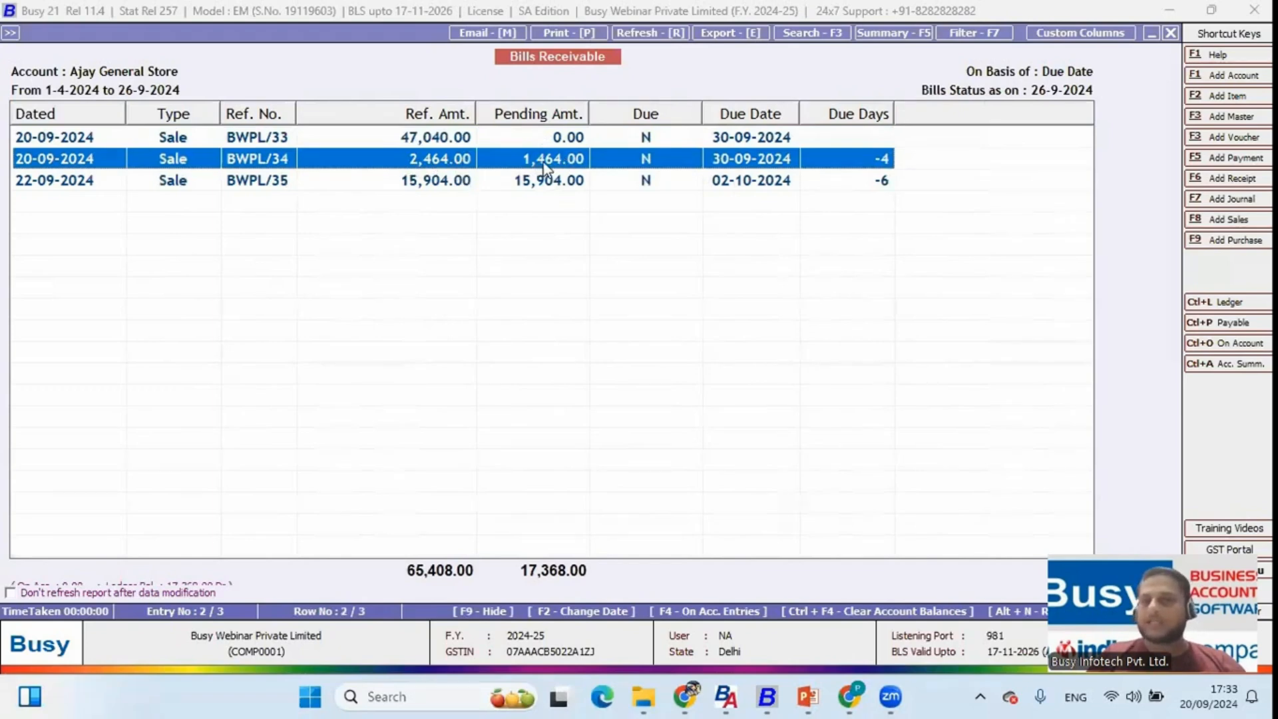
Step: Redisplay Ajay General Store's Bills Receivable report with bills adjustments details set to Y, and narrow the Ref. Amt. column
key("Escape")
key("Return")
key("Return")
key("Return")
key("Return")
key("Return")
key("Return")
key("Return")
key("Return")
key("Return")
key("Return")
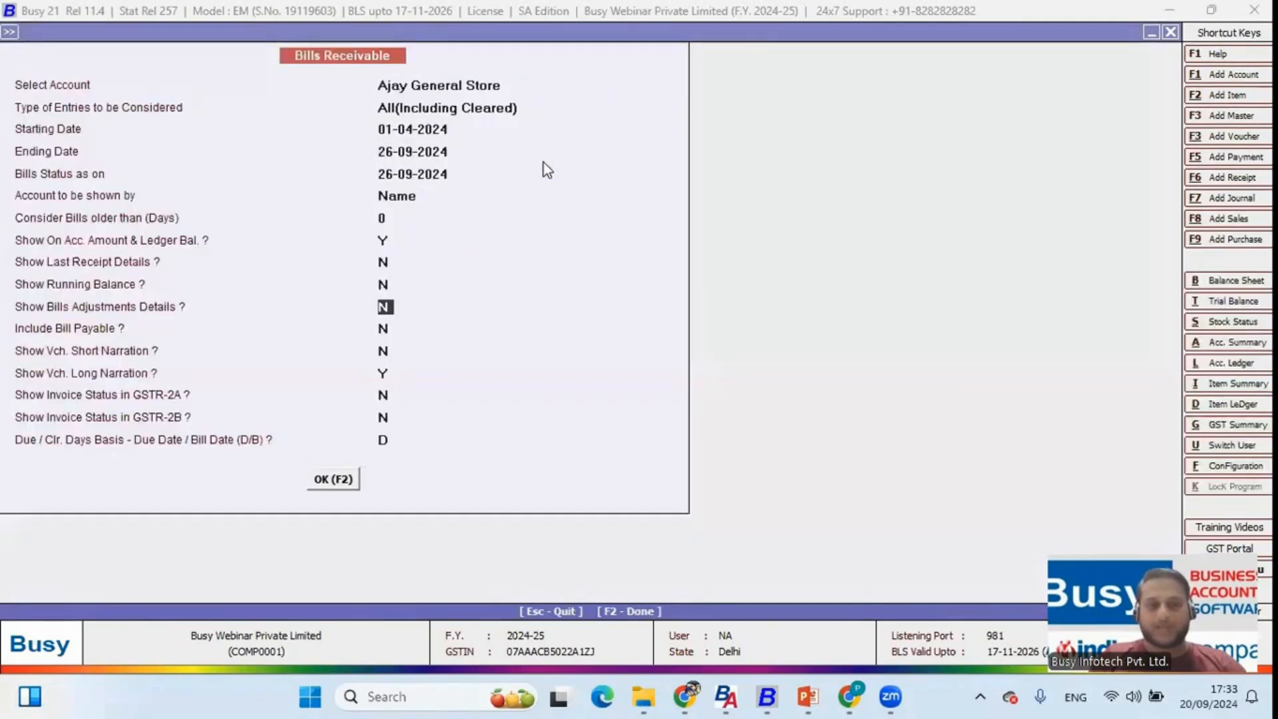
key("y")
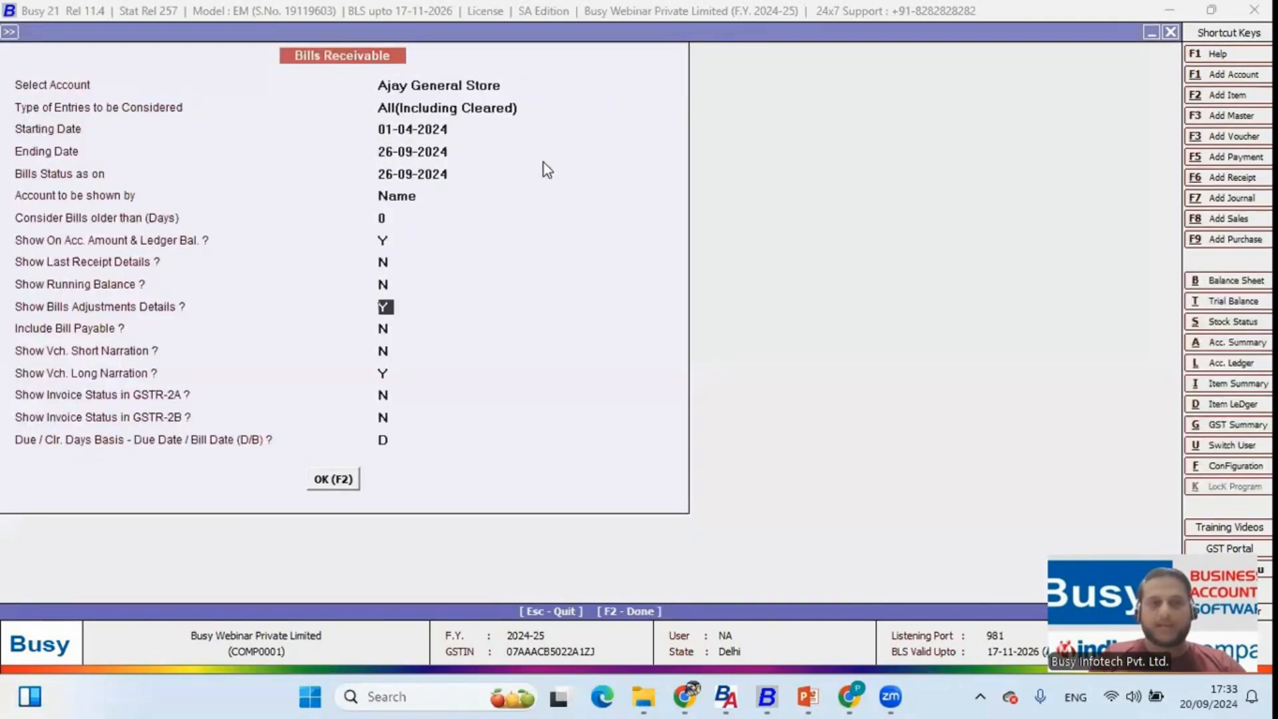
key("F2")
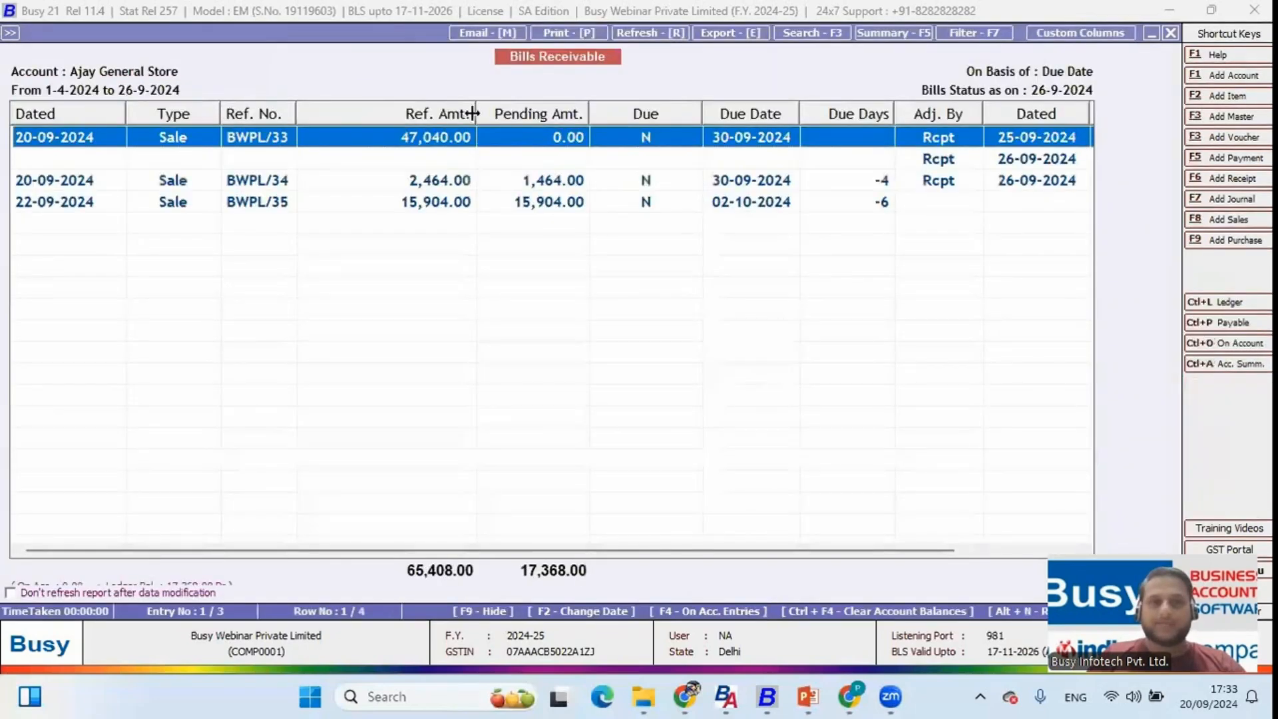
left_click_drag(475, 113, 392, 113)
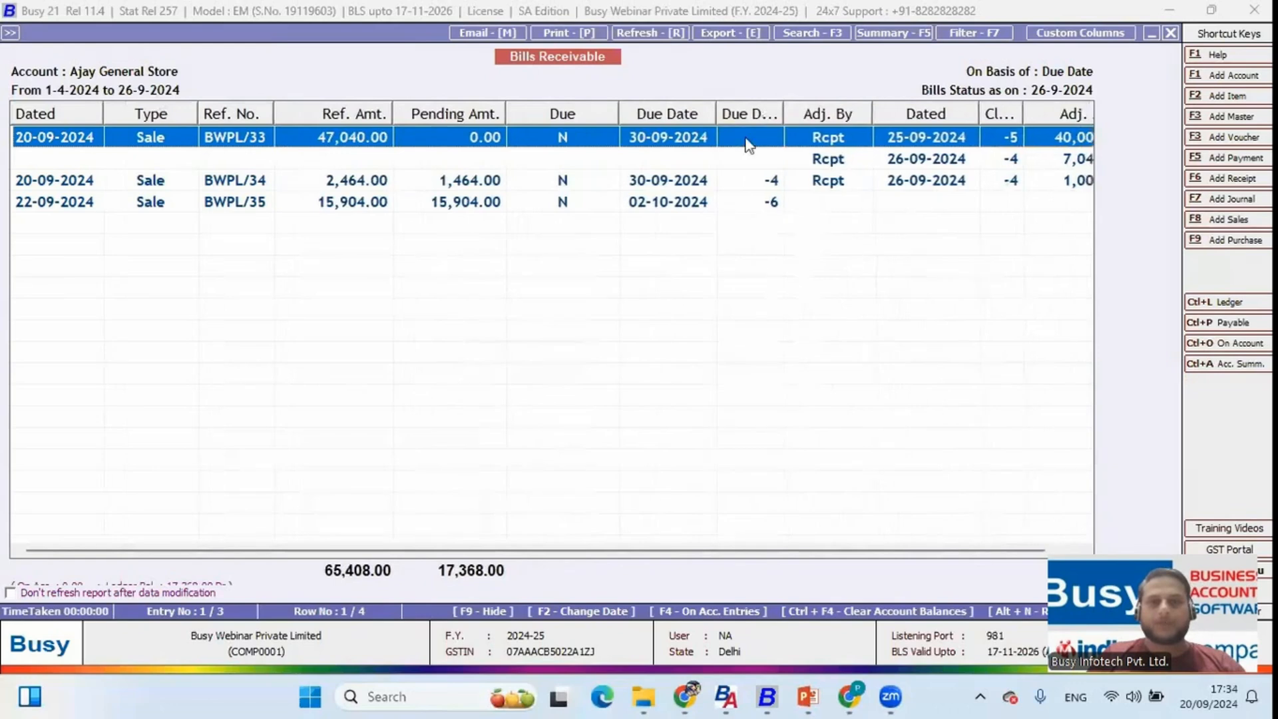
Step: Examine the receipt adjustments, dates and adjusted amounts listed against bills BWPL/33 and BWPL/34
key("Down")
key("Up")
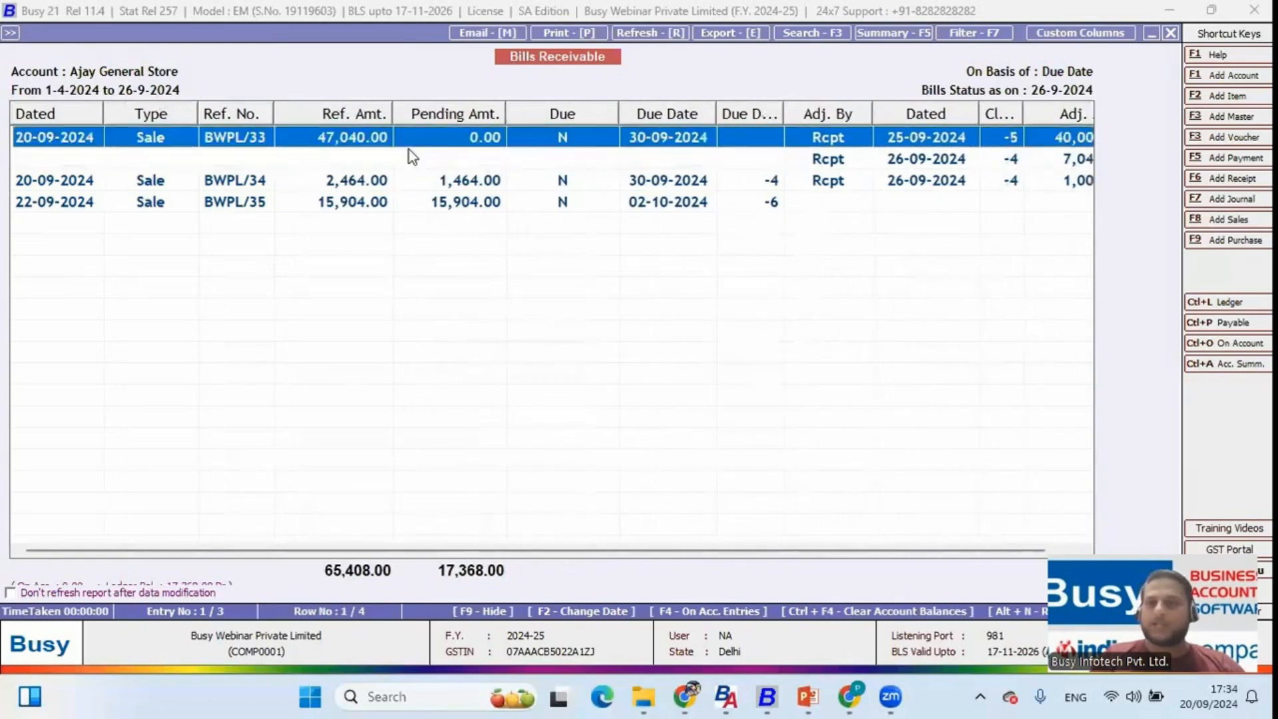
key("shift+Down")
key("Down")
key("Right")
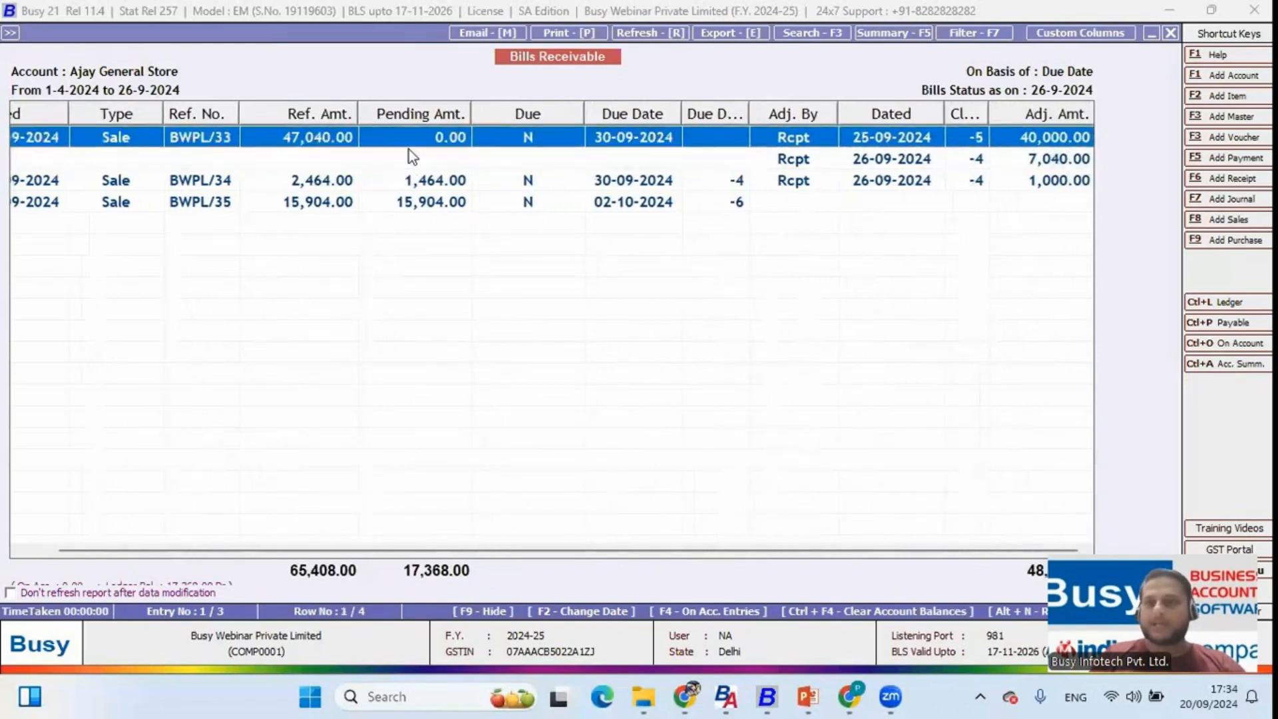
key("Left")
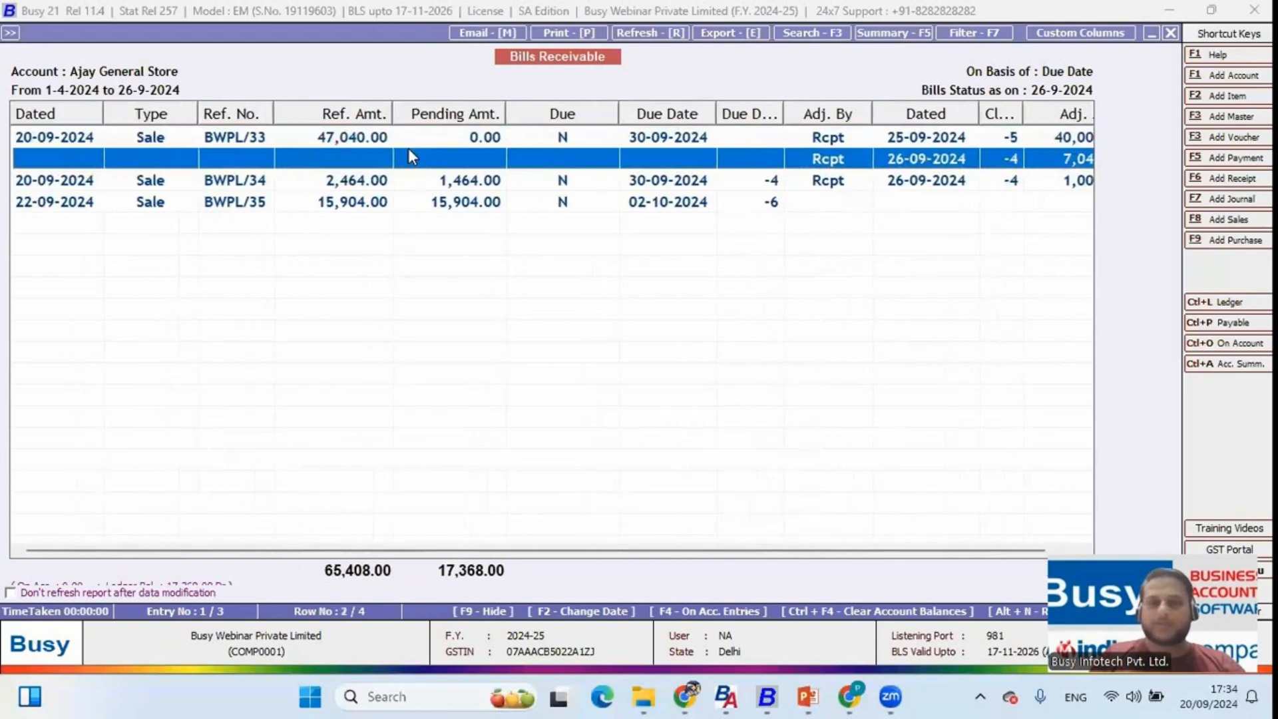
key("Down")
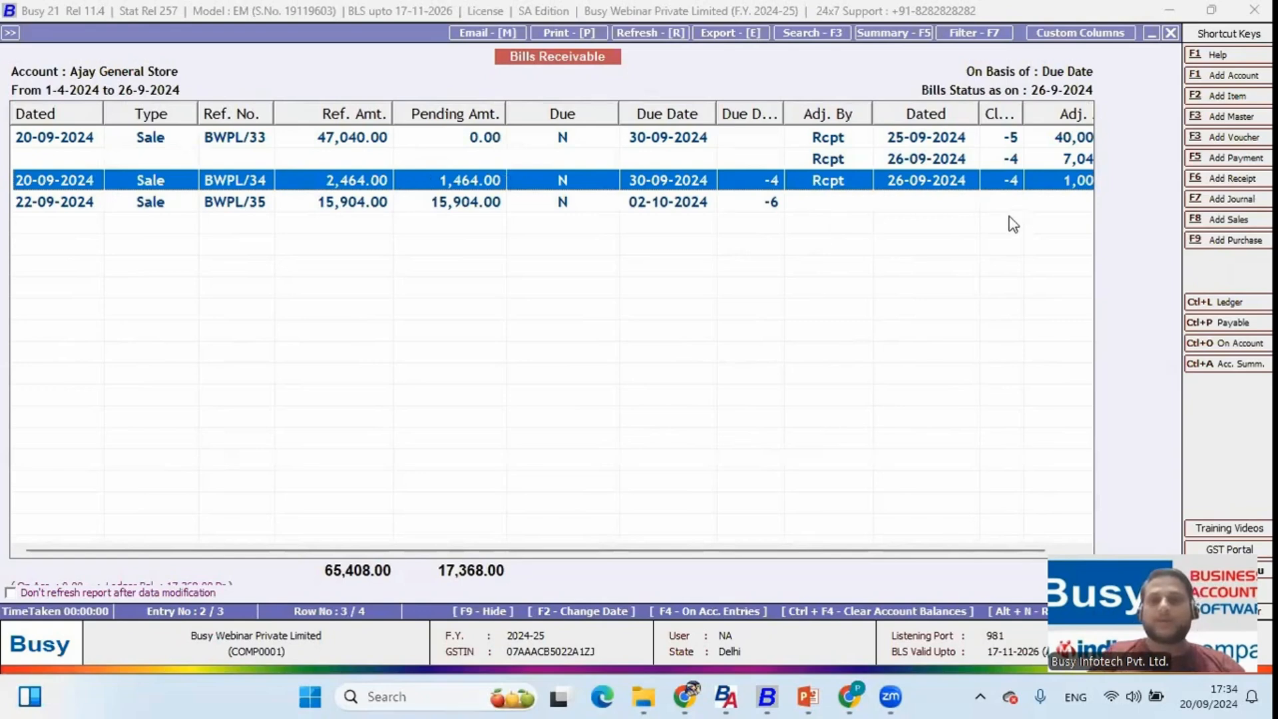
key("Right")
key("Right")
key("Right")
key("Right")
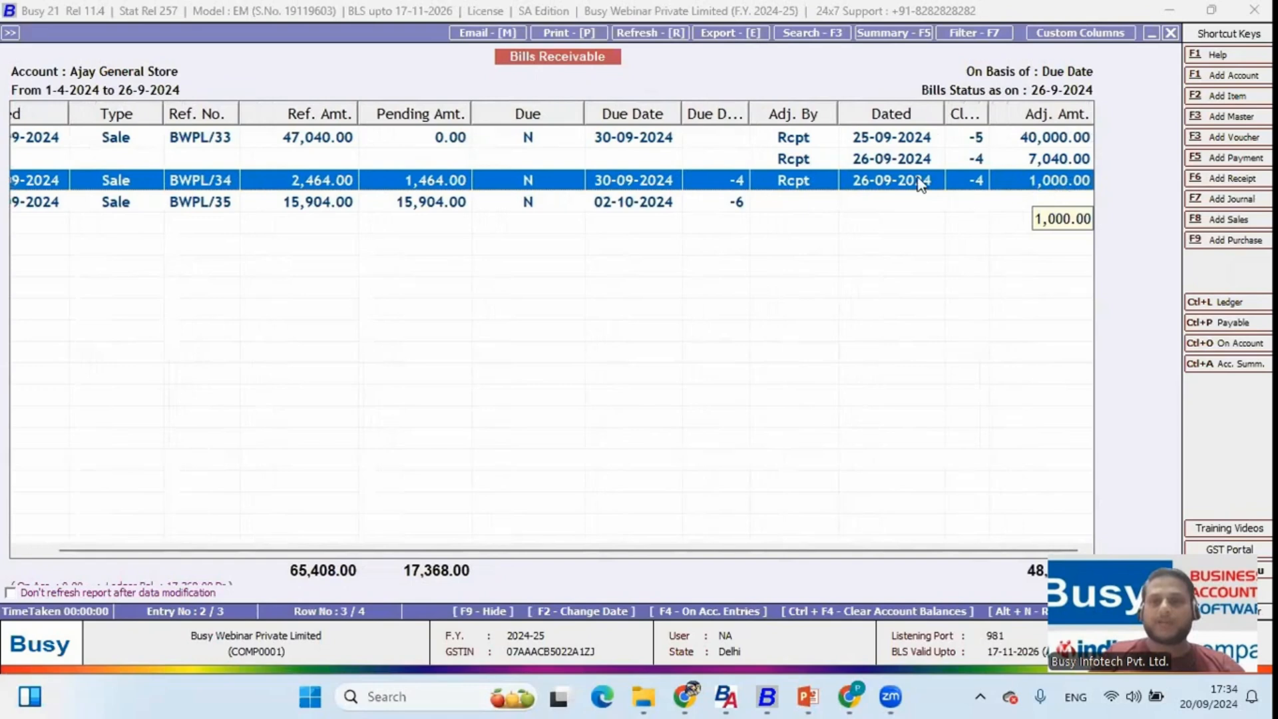
Step: Widen the Due Days column, compare the pending amounts, due dates and due days of the bills, and close the report
left_click(432, 204)
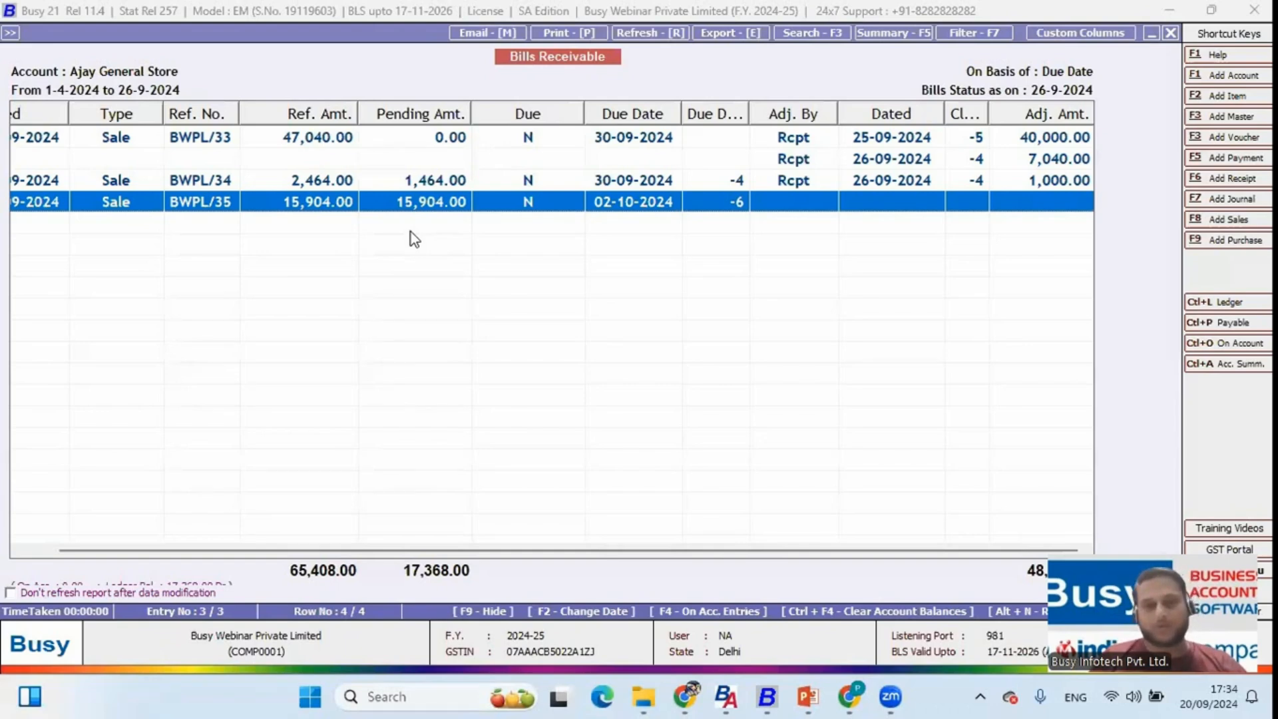
left_click_drag(750, 115, 786, 114)
left_click(771, 183)
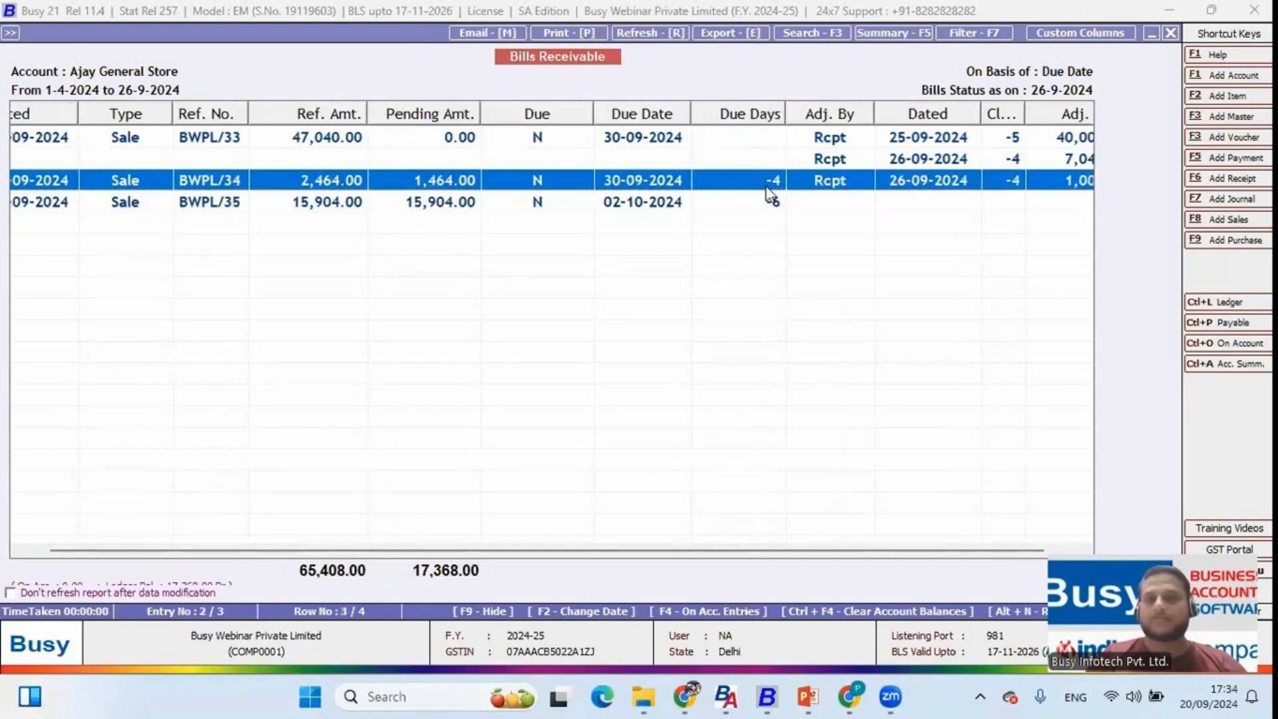
left_click(771, 203)
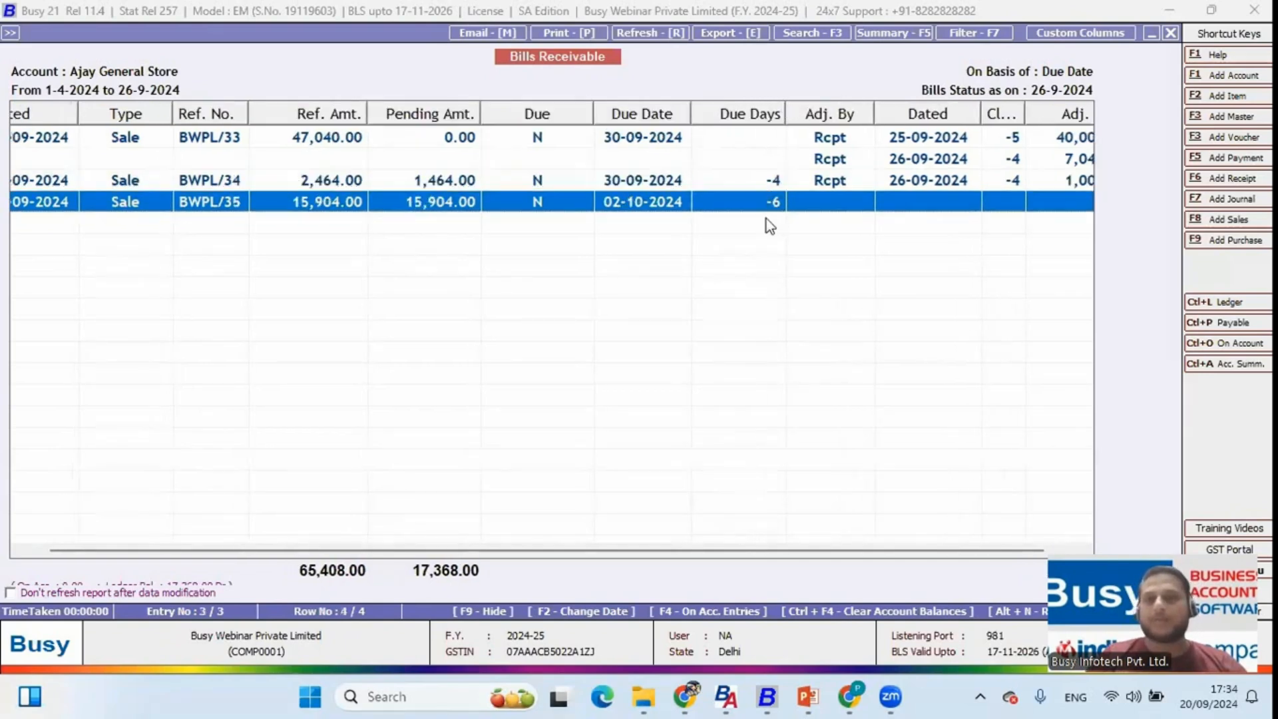
left_click(624, 141)
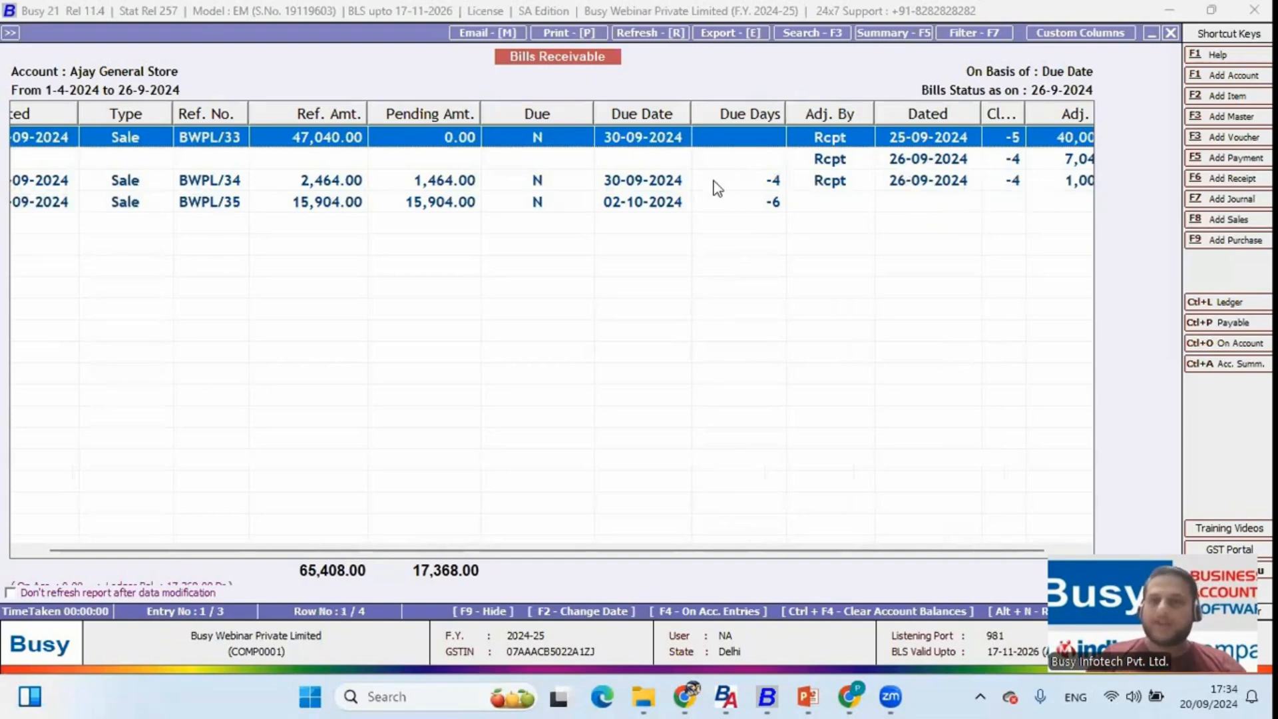
left_click(747, 185)
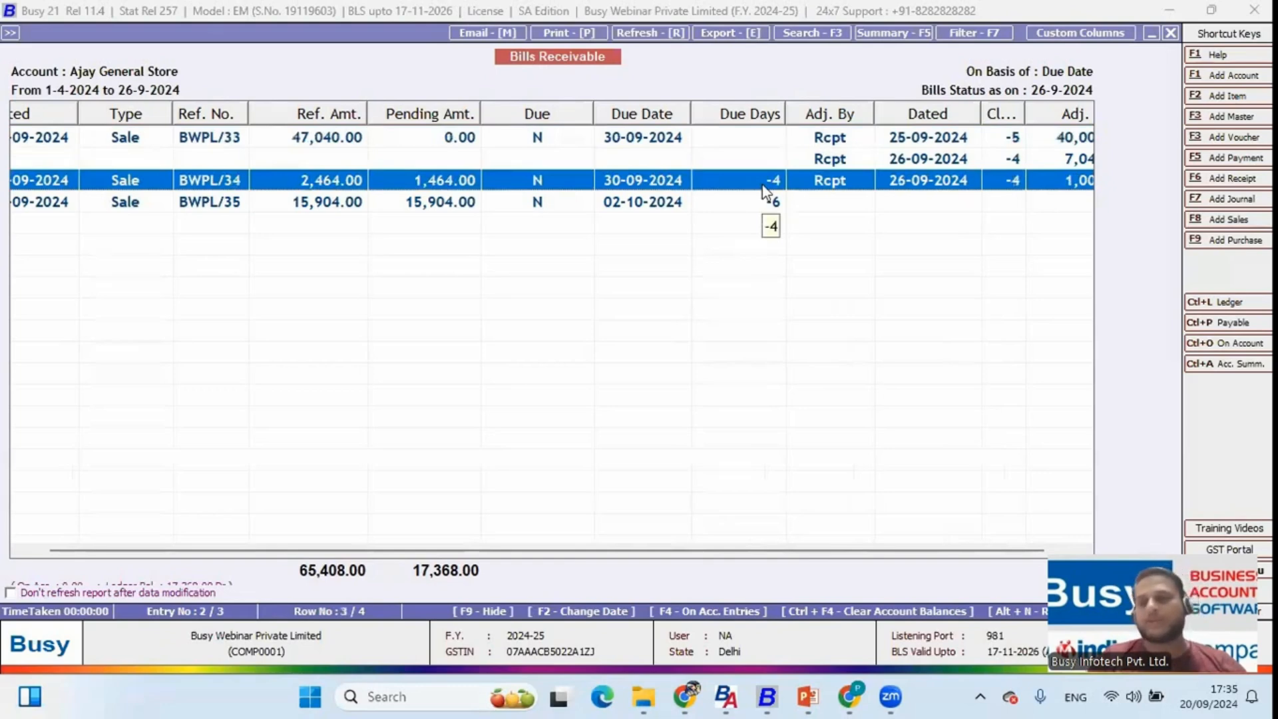
key("Escape")
Step: Open sales voucher BWPL/35 of the Main series, dated 22-09-2024, for modification
key("Left")
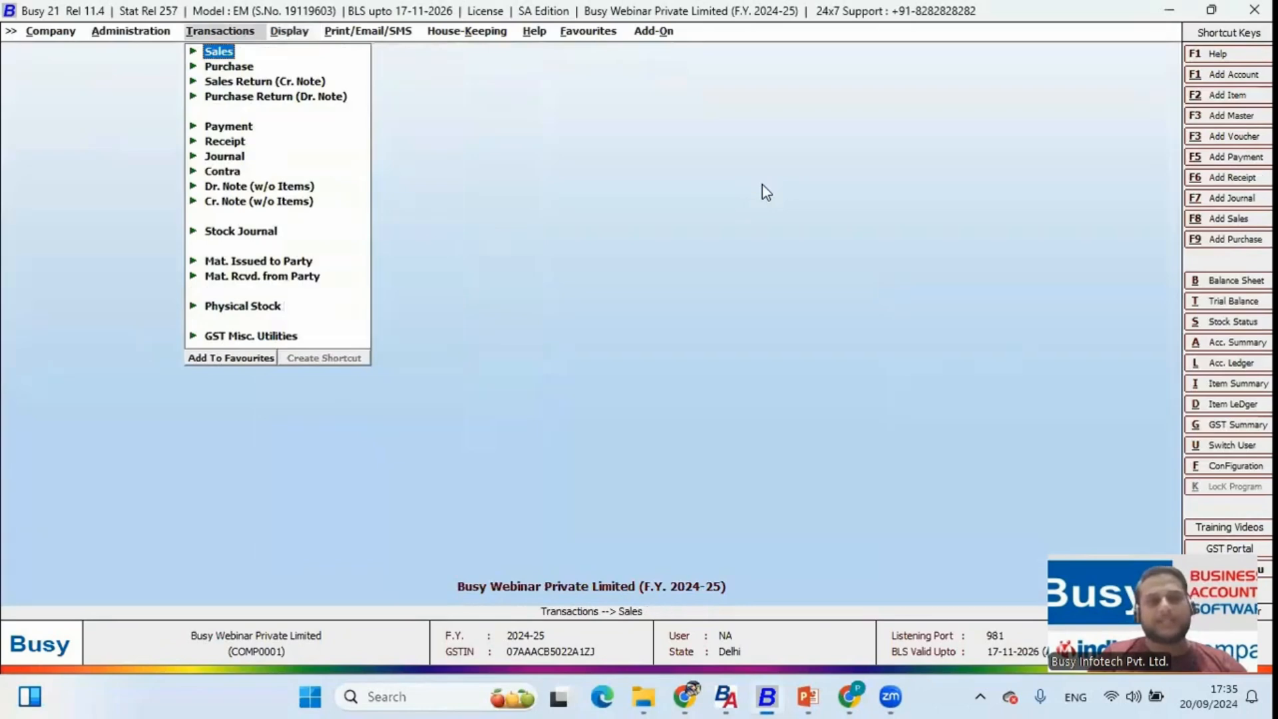
key("Return")
key("Down")
key("Return")
key("Return")
key("Return")
key("Return")
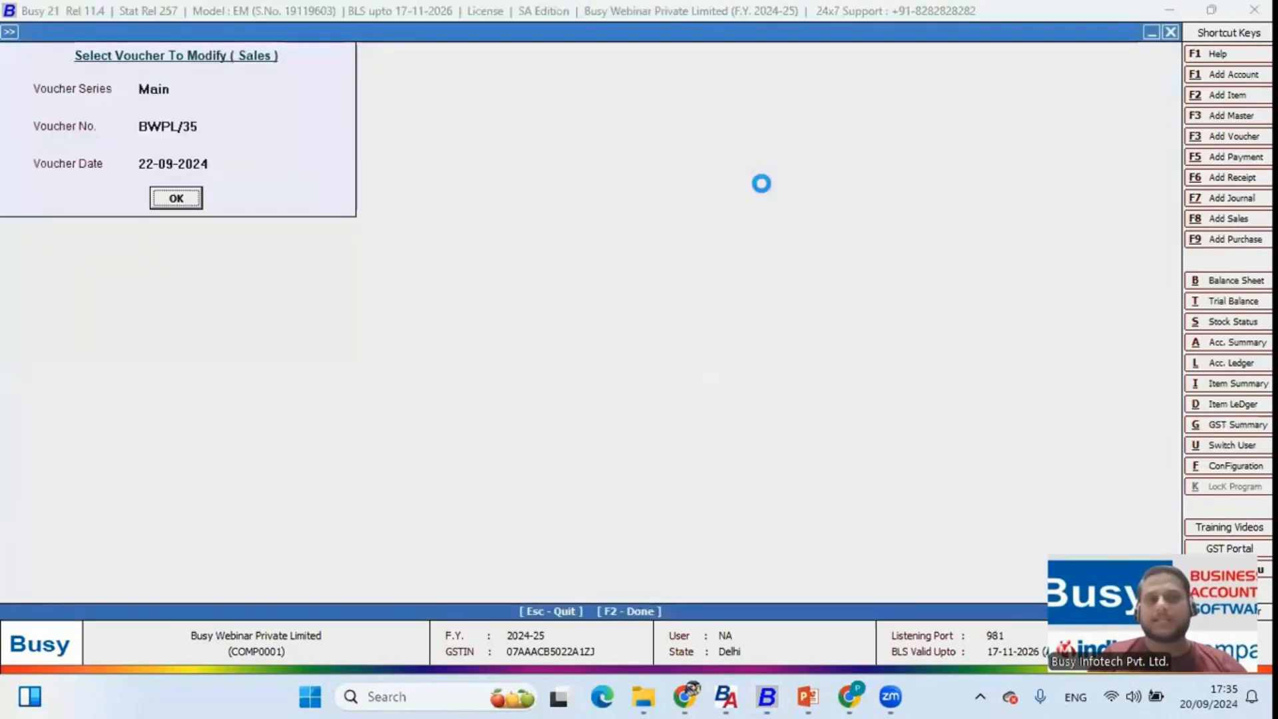
key("Return")
Step: Continue saving the voucher past the credit limit to its bill-by-bill adjustment, and review the reference, amount and due date
key("F2")
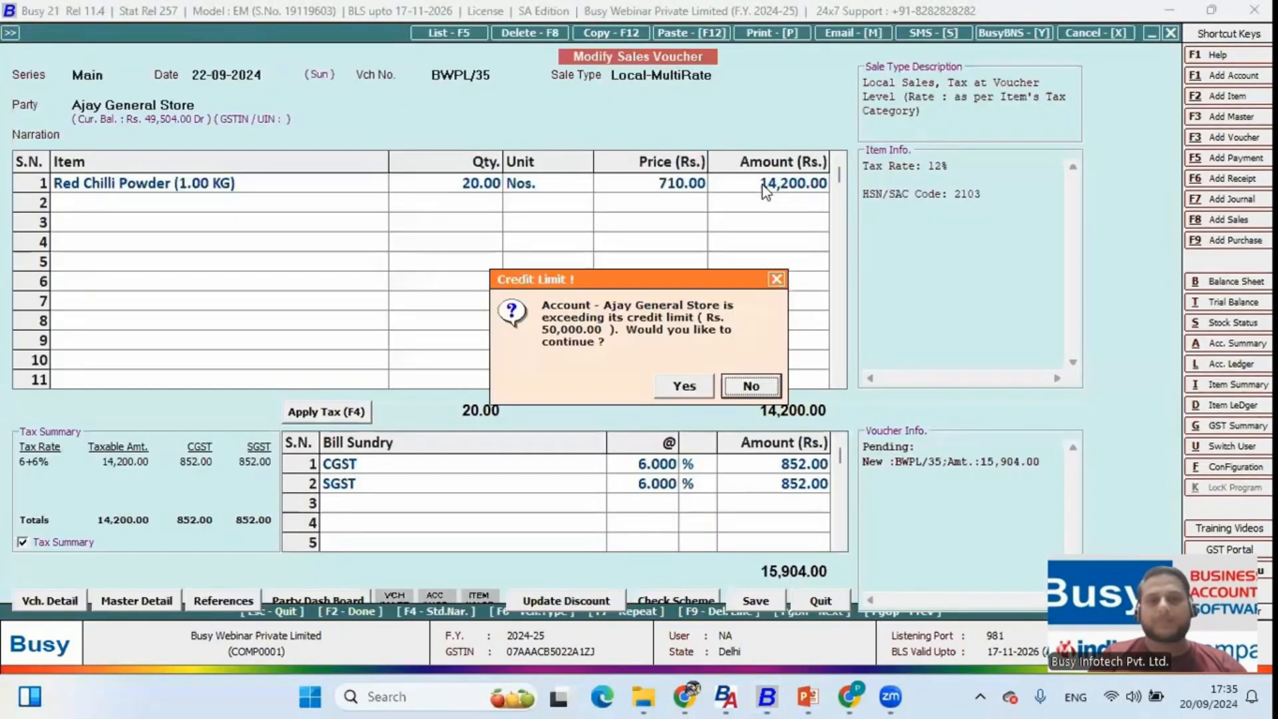
key("Left")
key("Return")
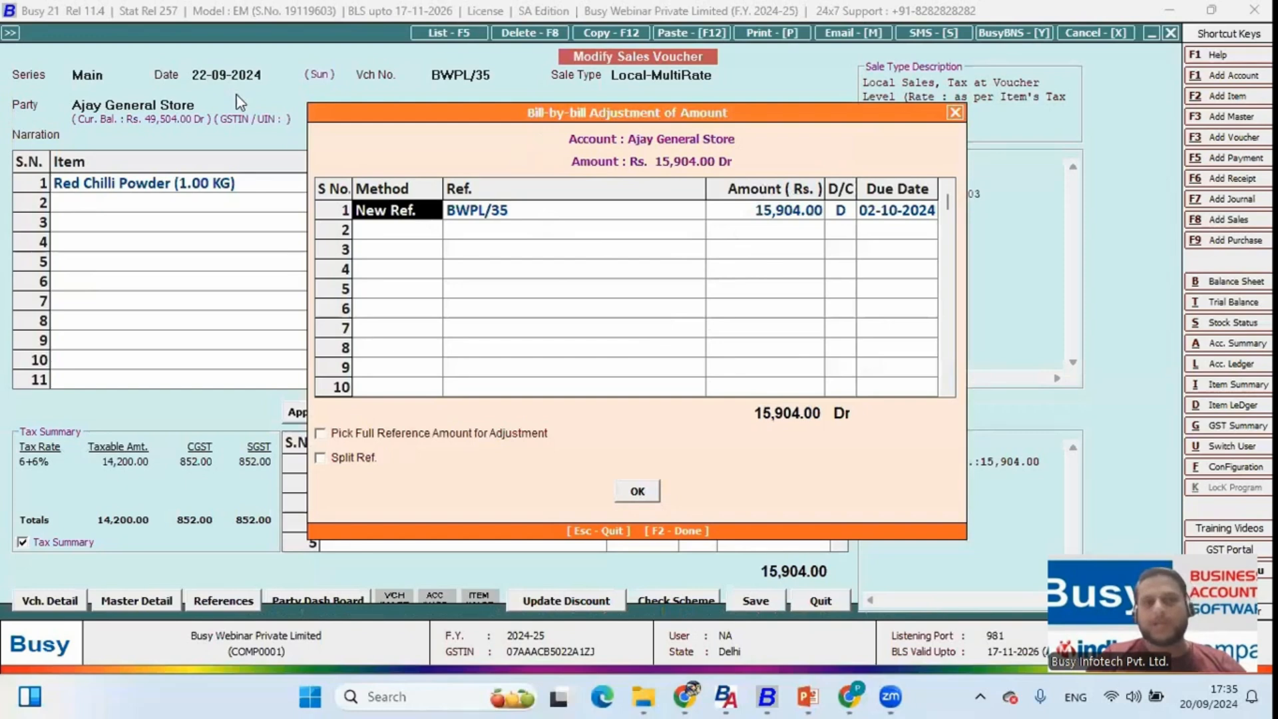
key("Return")
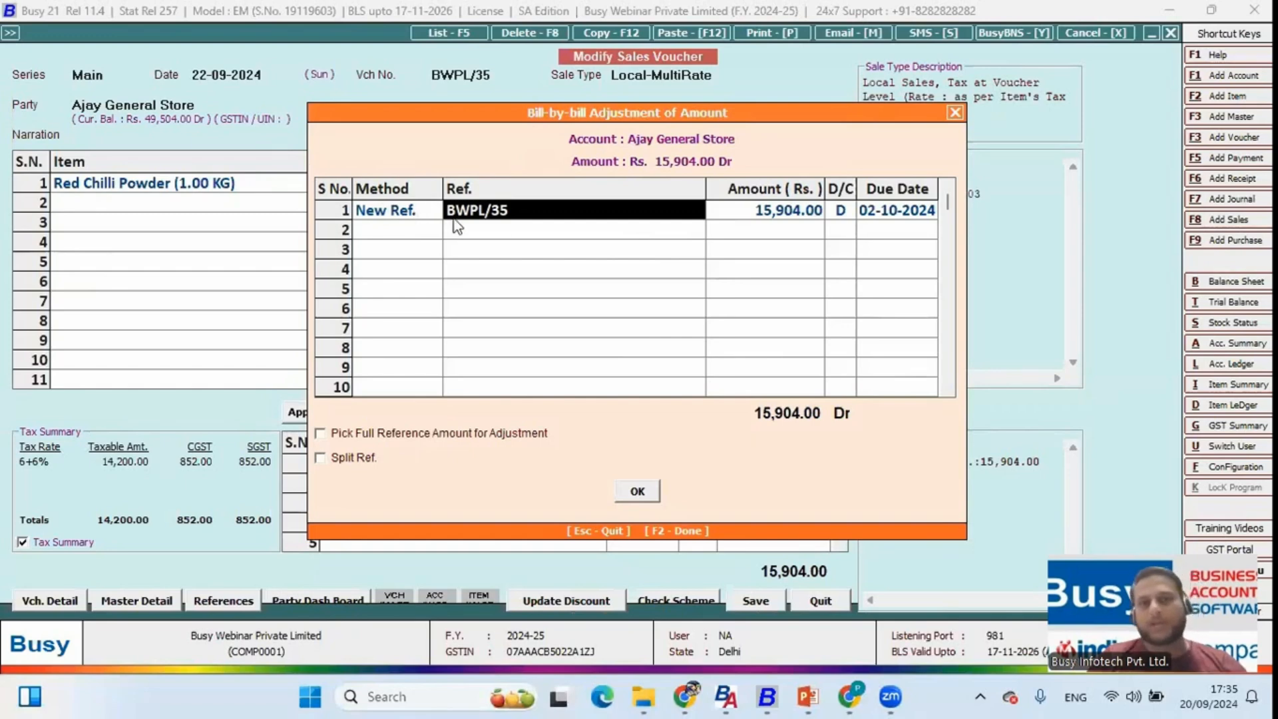
left_click(784, 217)
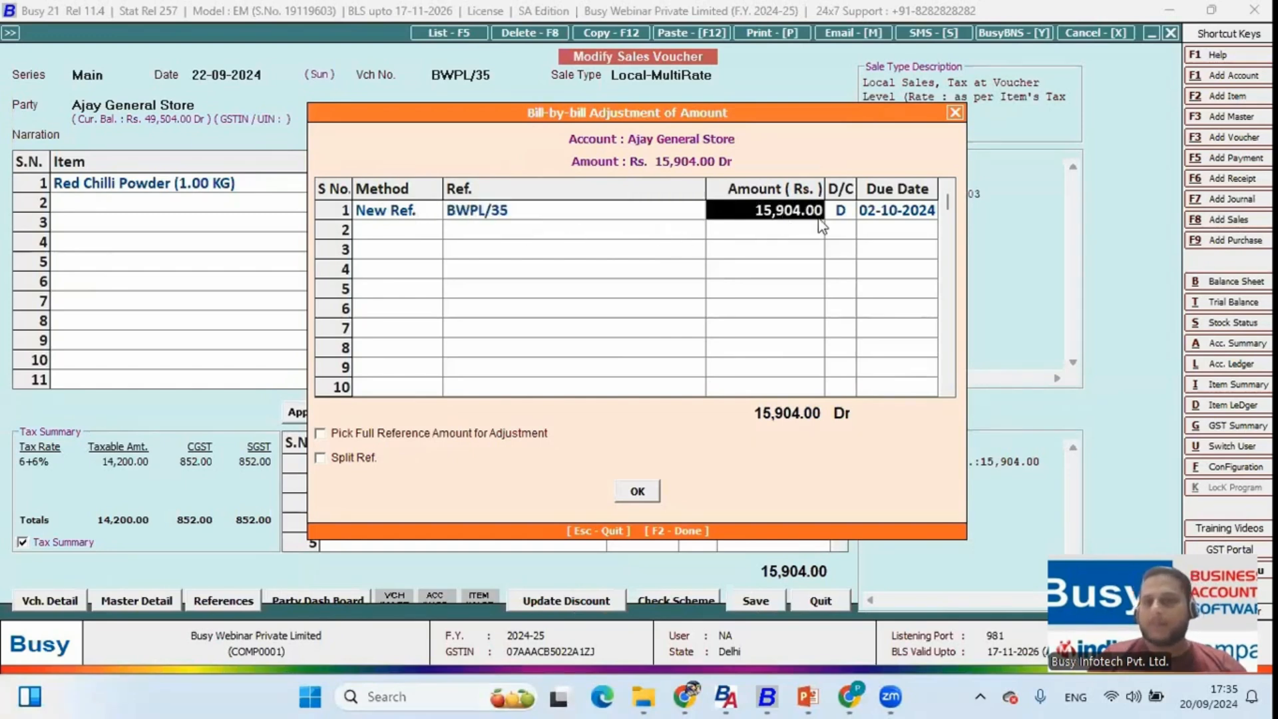
left_click(878, 219)
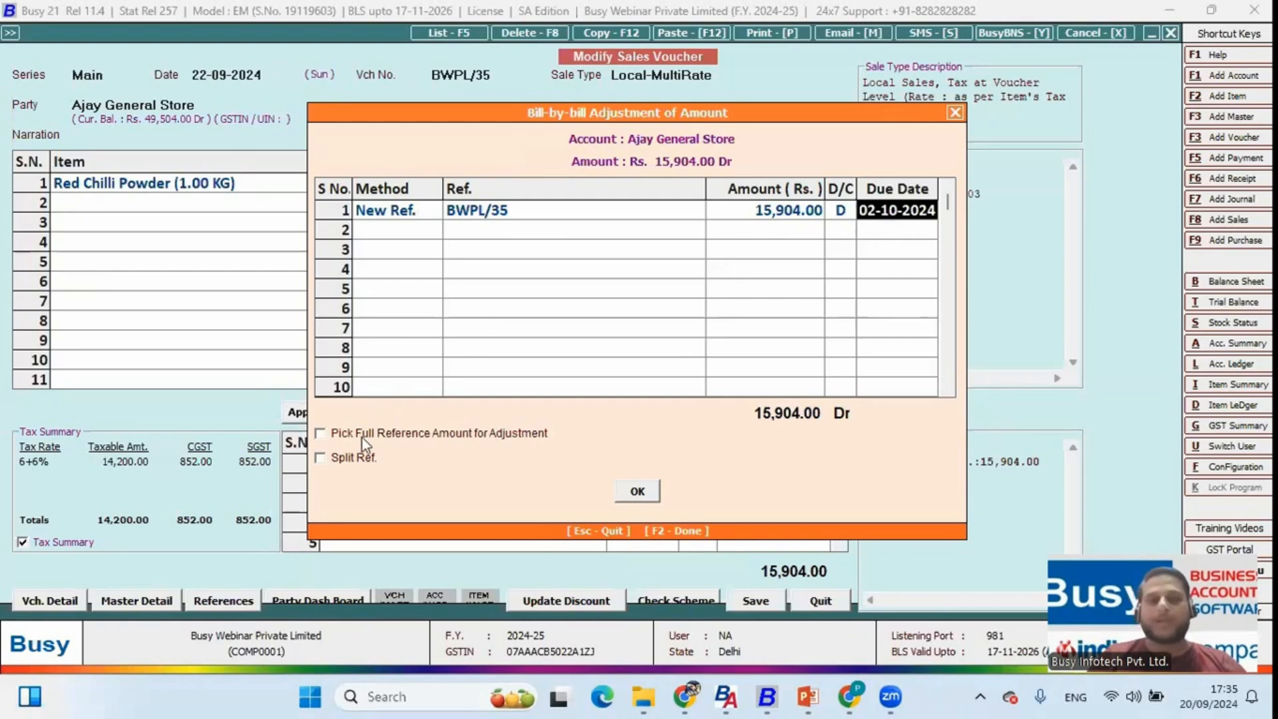
Step: Split bill reference BWPL/35 into 3 references on a monthly basis without rounding off, and check their amounts and due dates
left_click(344, 461)
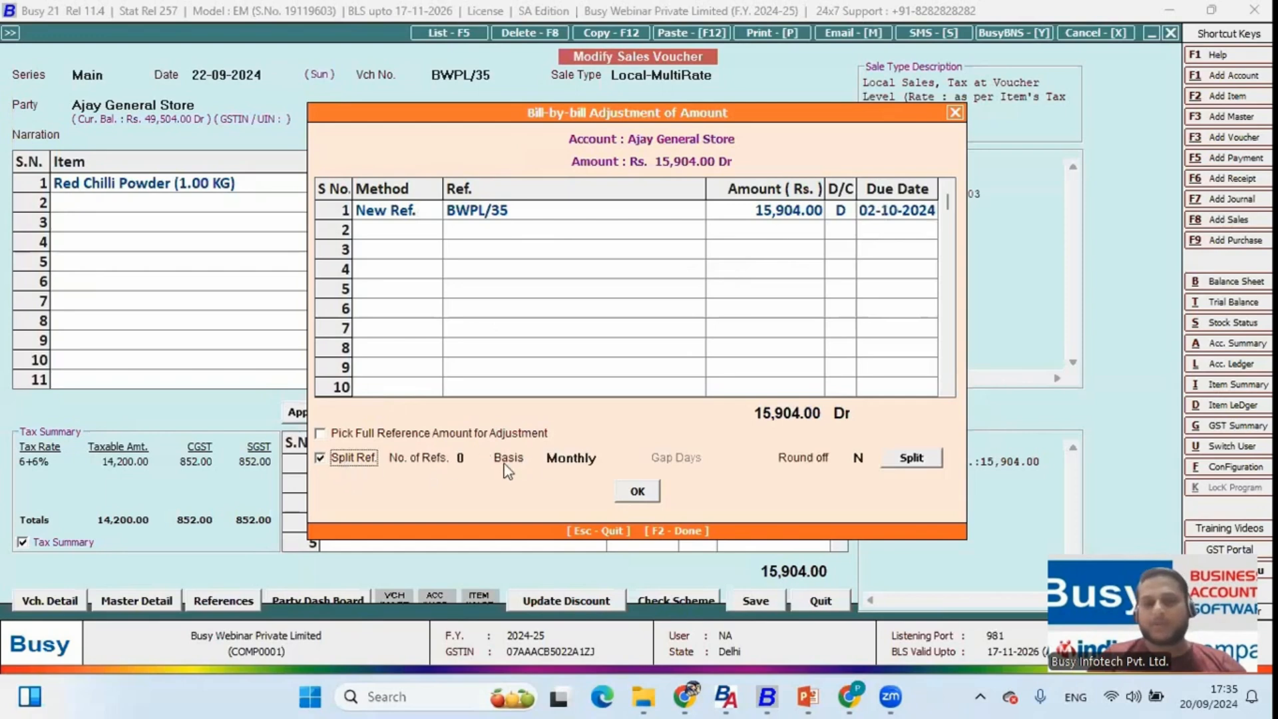
left_click(466, 458)
type("3")
key("Return")
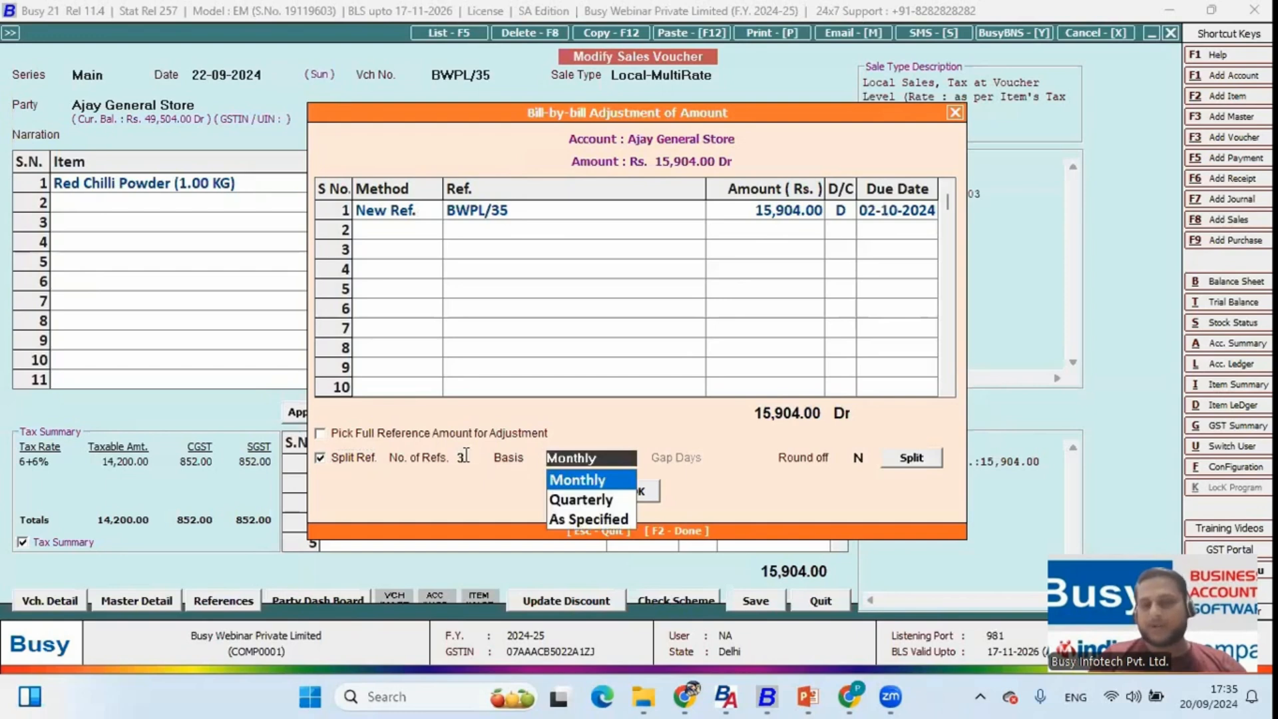
key("Return")
key("Return")
key("Return")
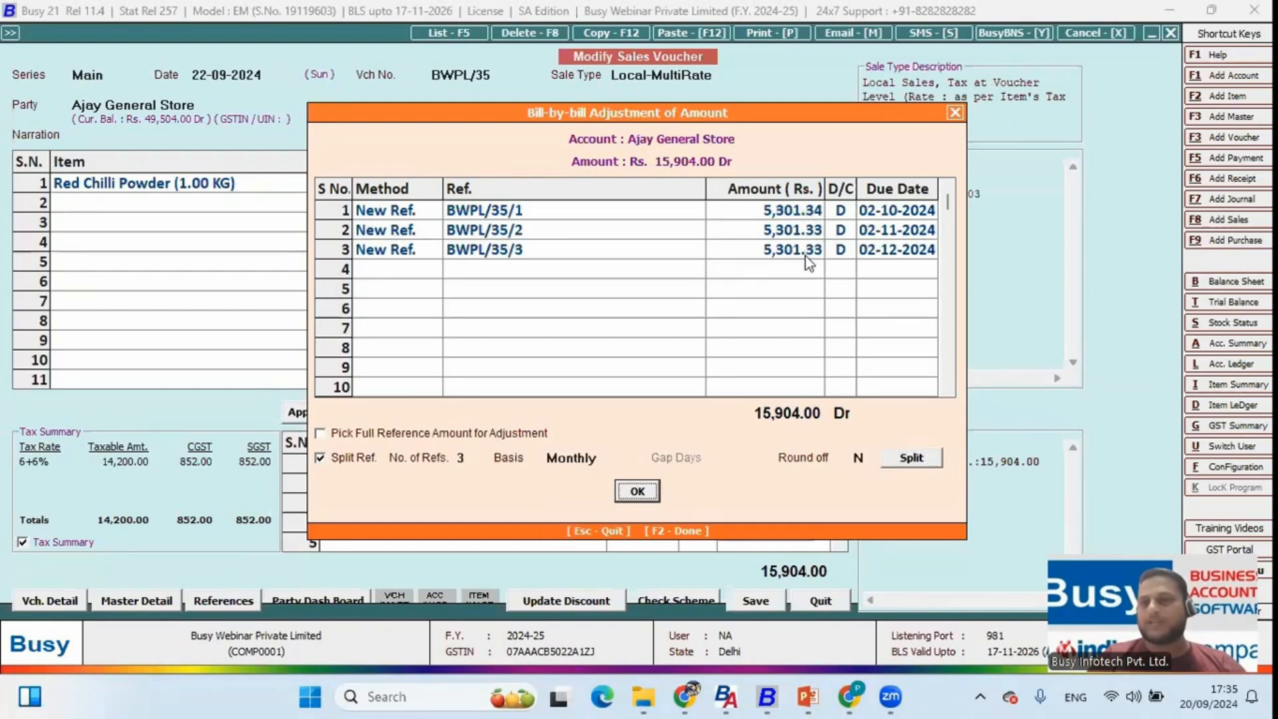
left_click(899, 216)
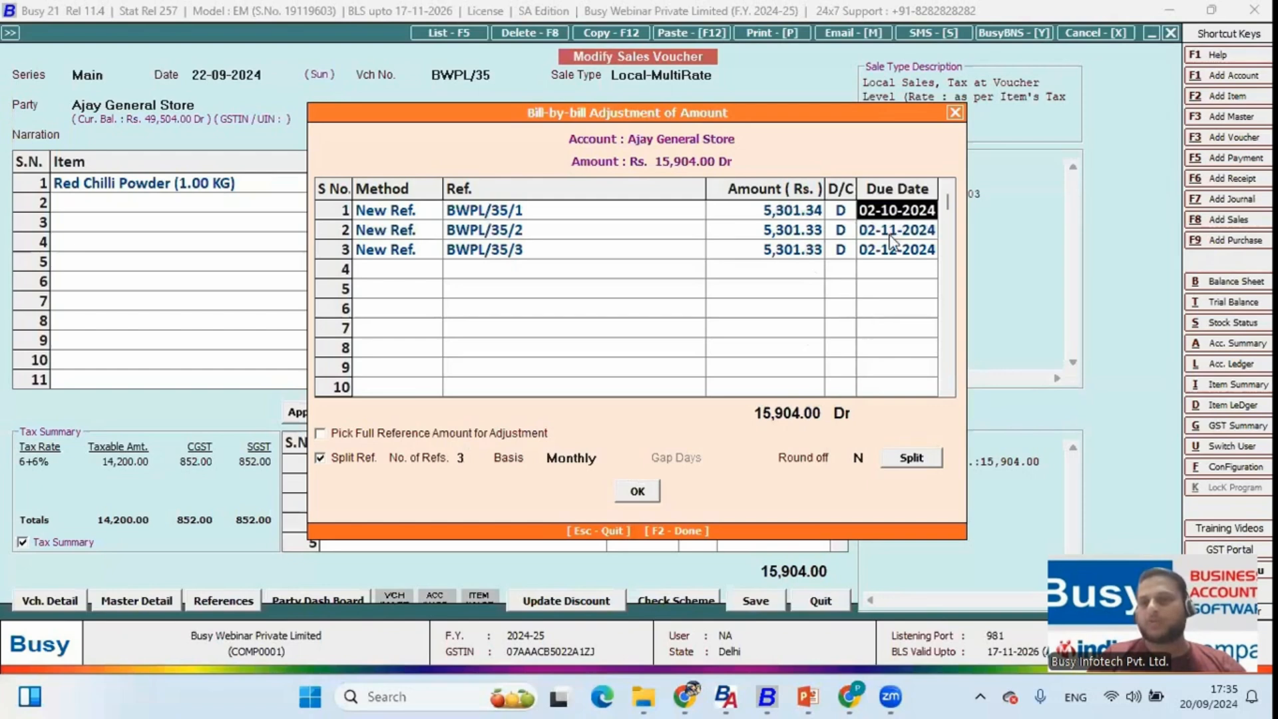
left_click(780, 210)
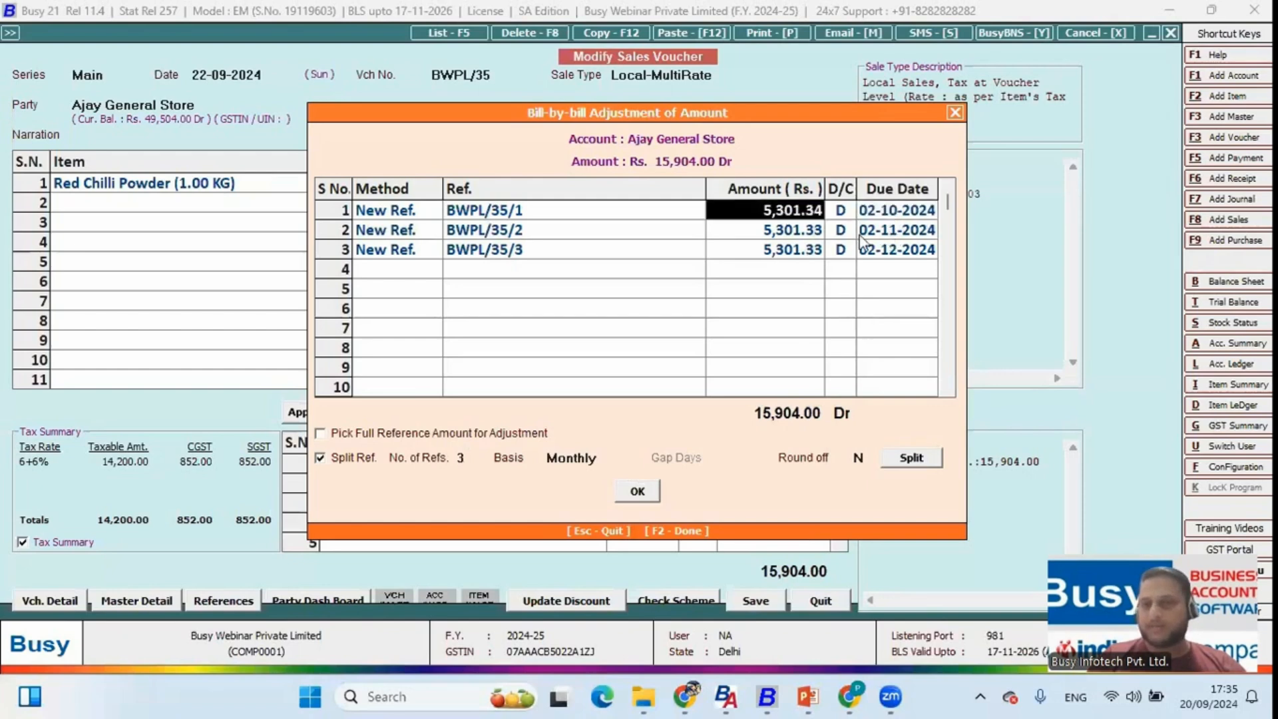
left_click(882, 235)
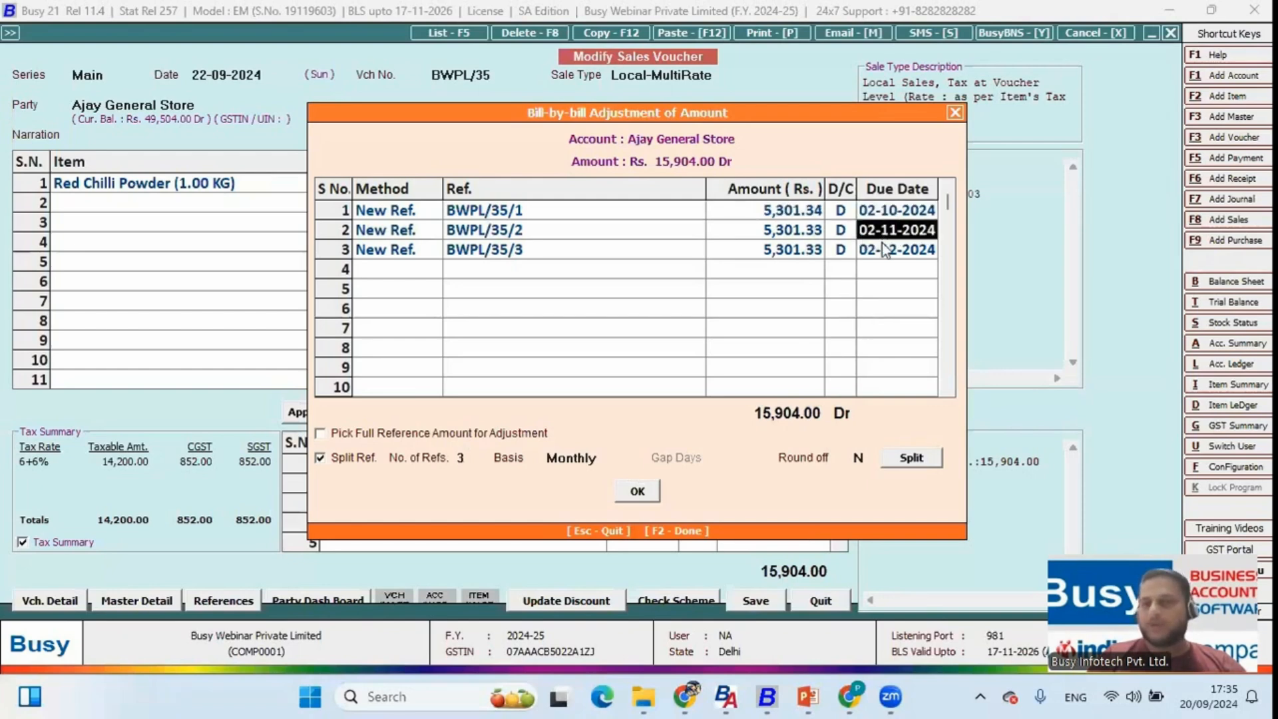
Step: Check the due date of the third split reference, BWPL/35/3, and close the sales voucher without saving the split
left_click(884, 250)
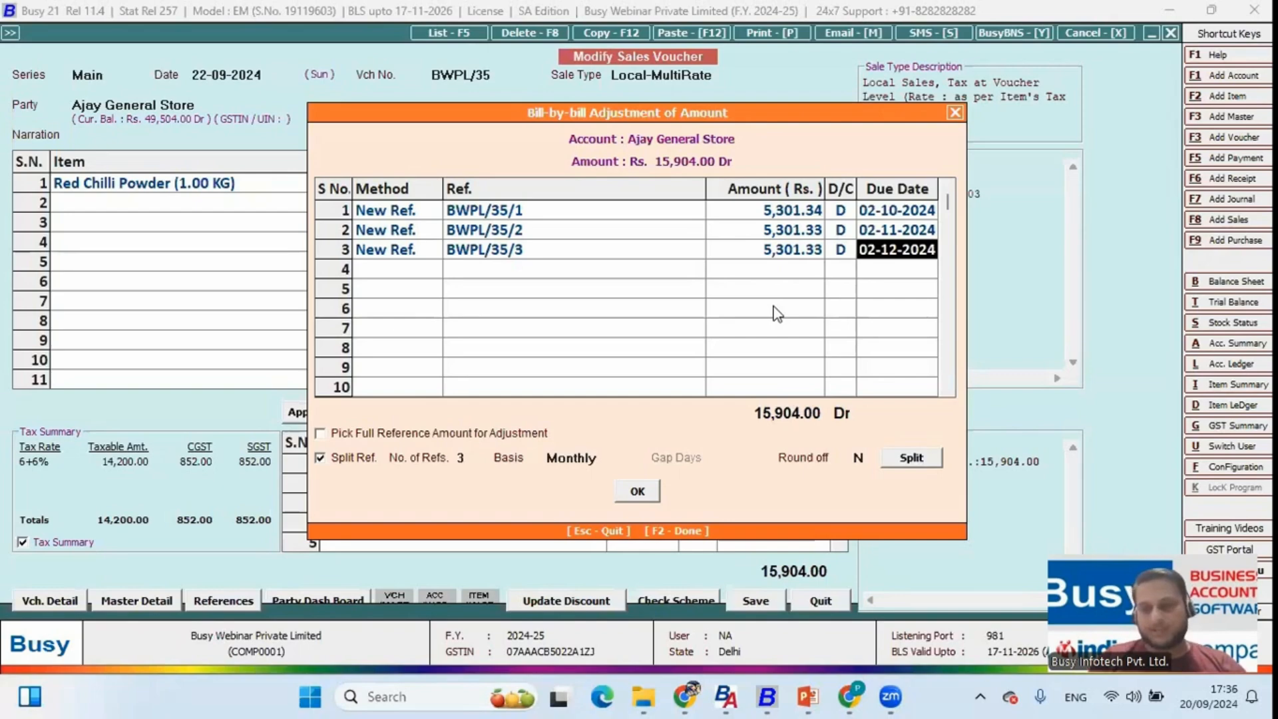
key("Escape")
key("Escape")
key("Return")
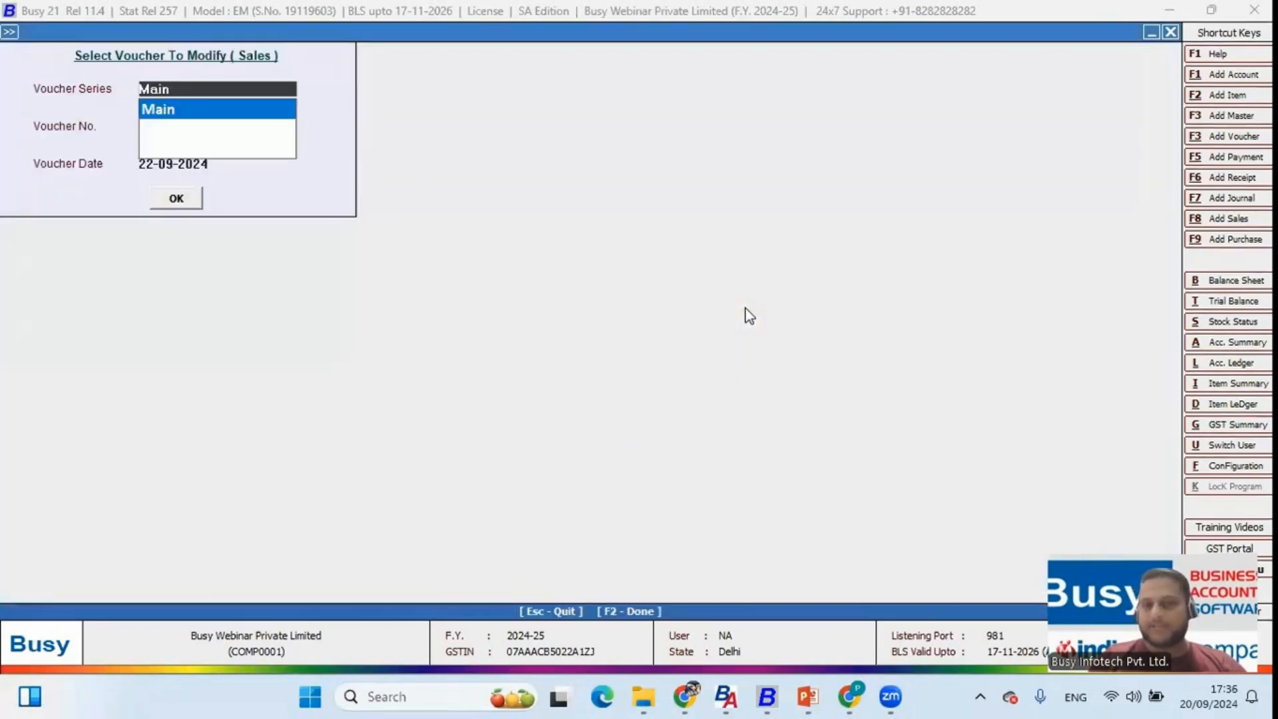
Step: Reopen sales voucher BWPL/35 of the Main series, view its bill-by-bill adjustment, and close it without saving
key("Return")
key("Return")
key("Return")
key("Return")
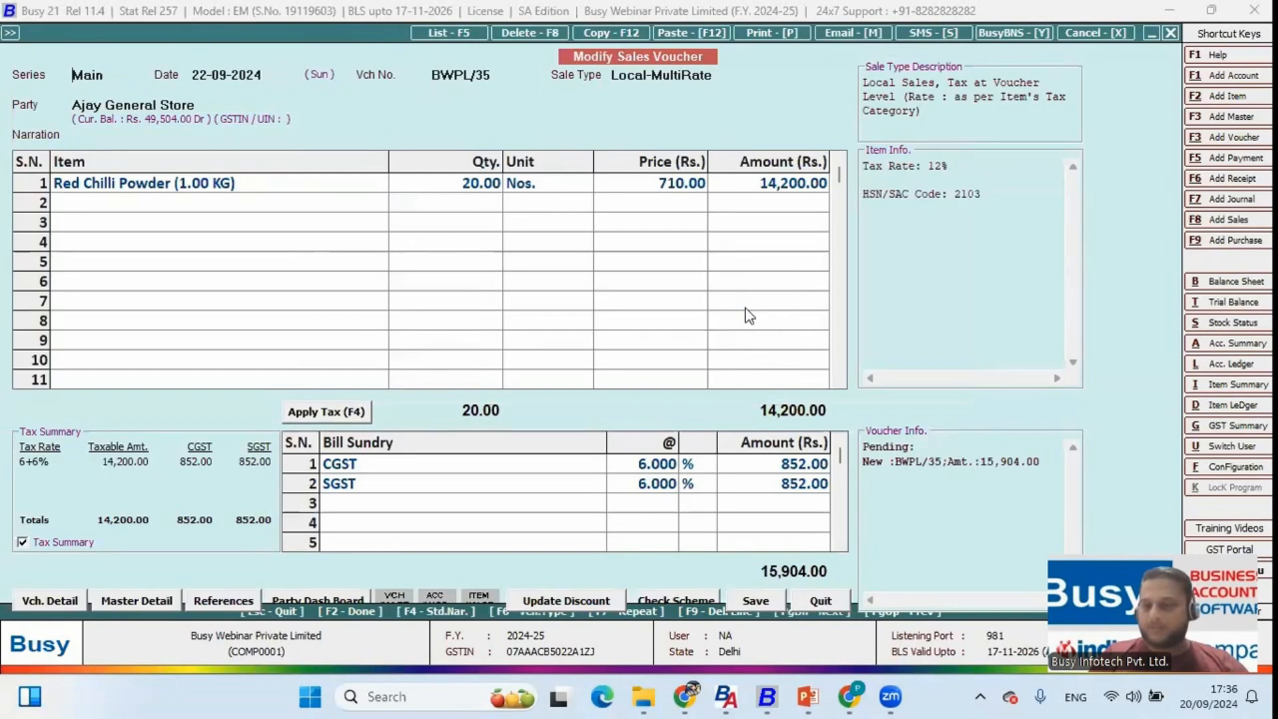
key("F2")
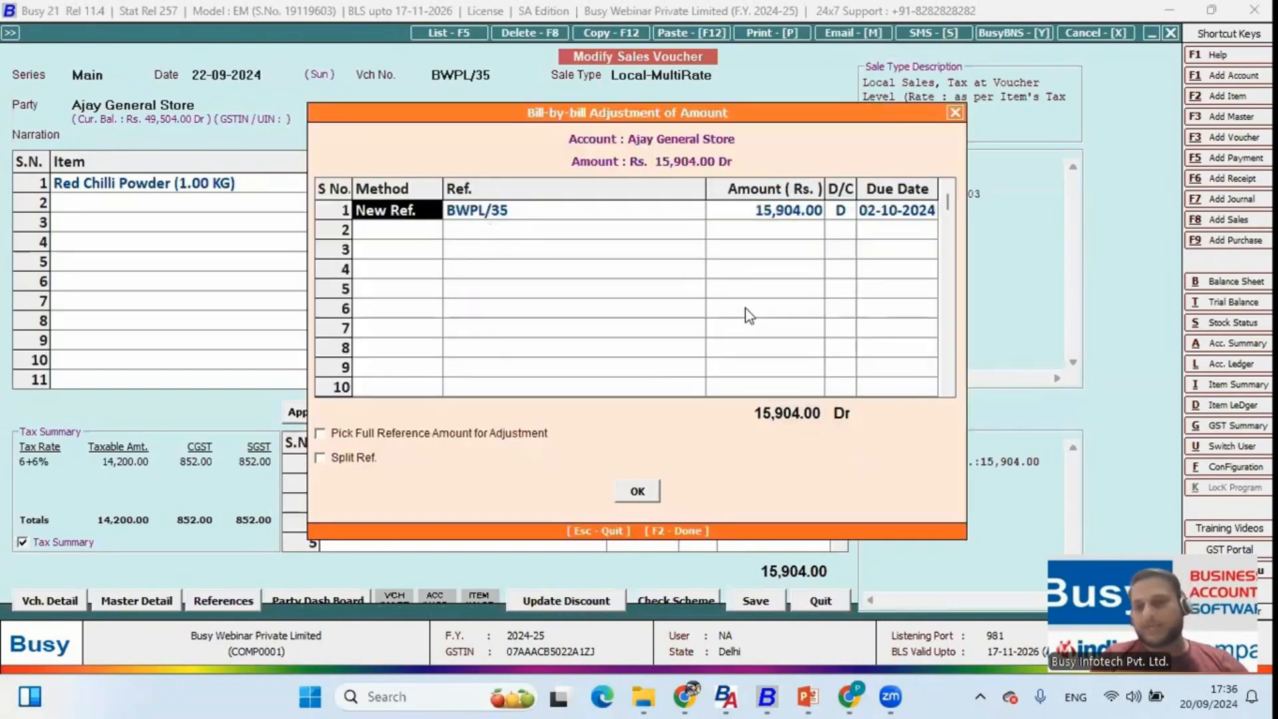
key("Escape")
key("Escape")
key("Escape")
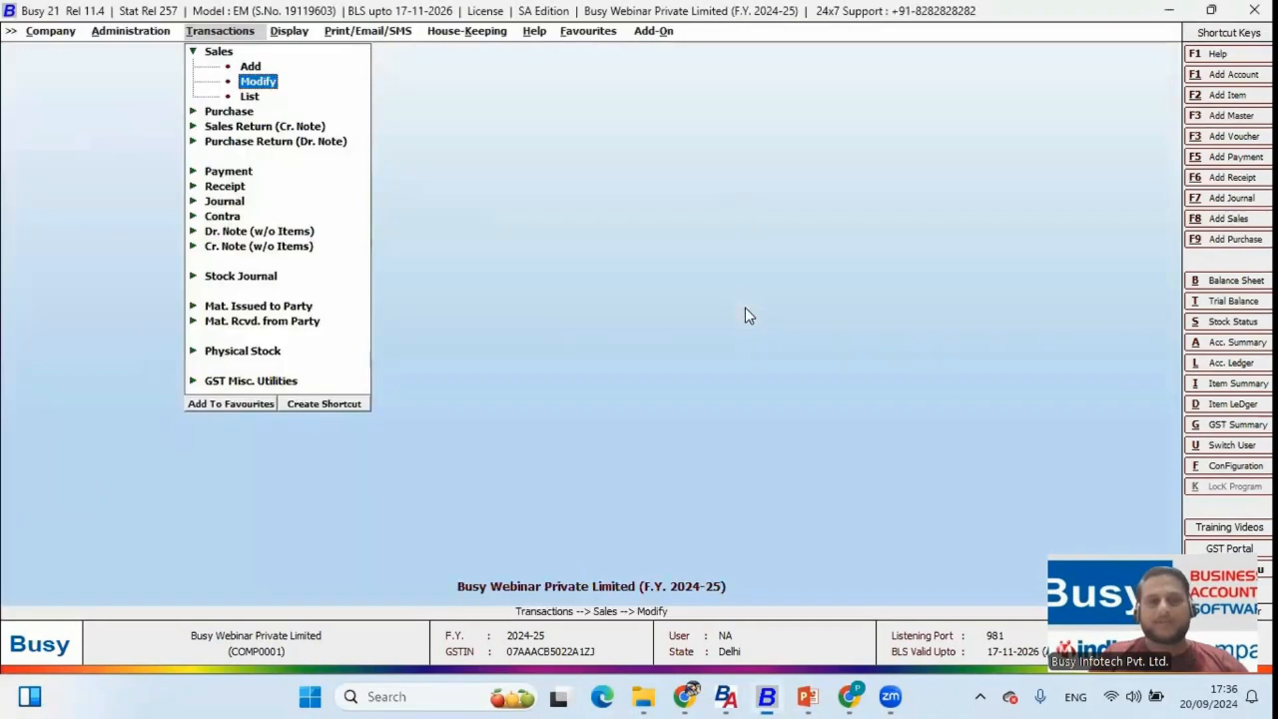
Step: Open receipt voucher RV/24 of the Main series, dated 26-09-2024, for modification
key("Escape")
key("Down")
key("Down")
key("Down")
key("Down")
key("Down")
key("Return")
key("Down")
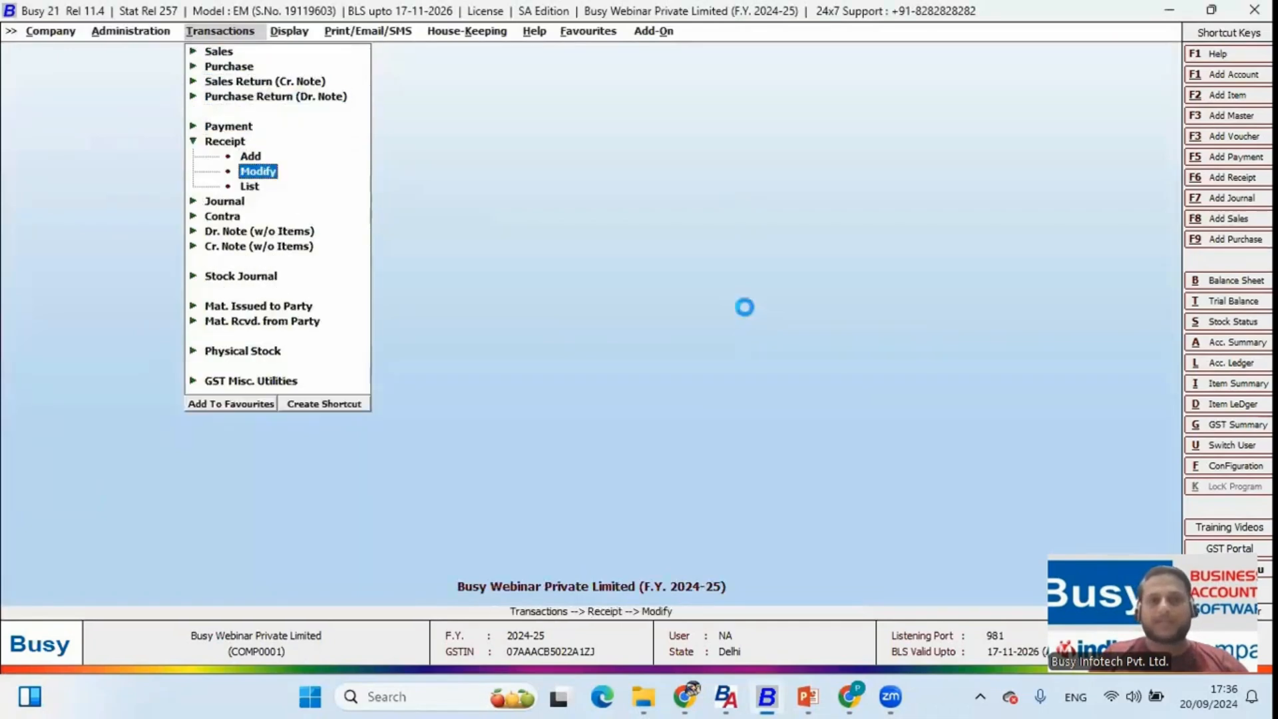
key("Return")
key("Return")
key("Return")
key("Return")
key("Return")
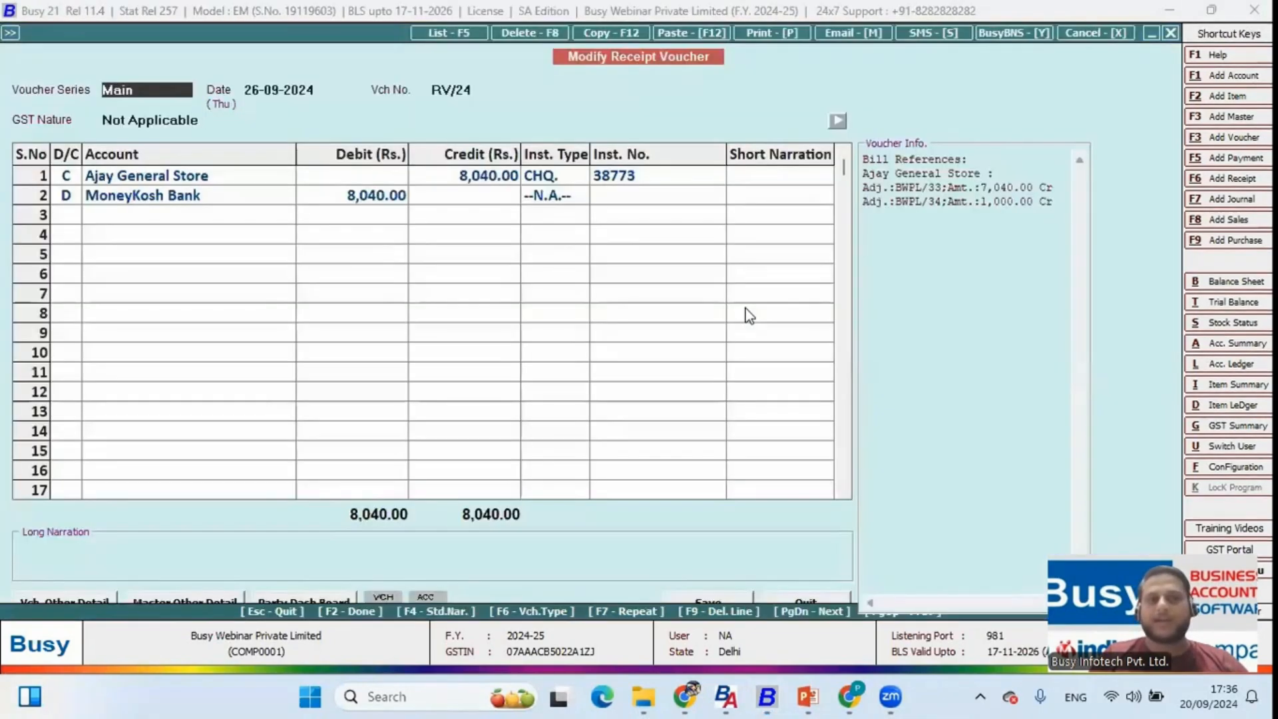
Step: Open the bill-by-bill adjustment of the Ajay General Store credit amount in the receipt voucher
key("Return")
key("Return")
key("Return")
key("Return")
key("Return")
key("Return")
key("Tab")
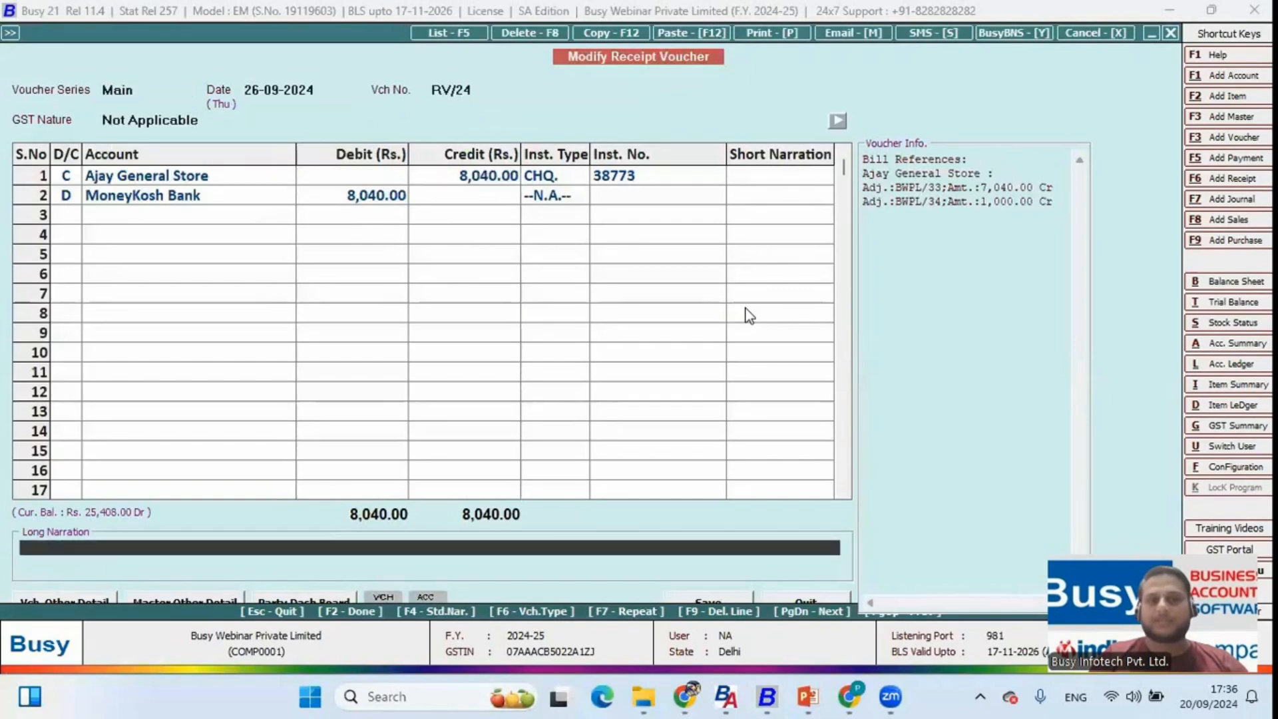
key("shift+Tab")
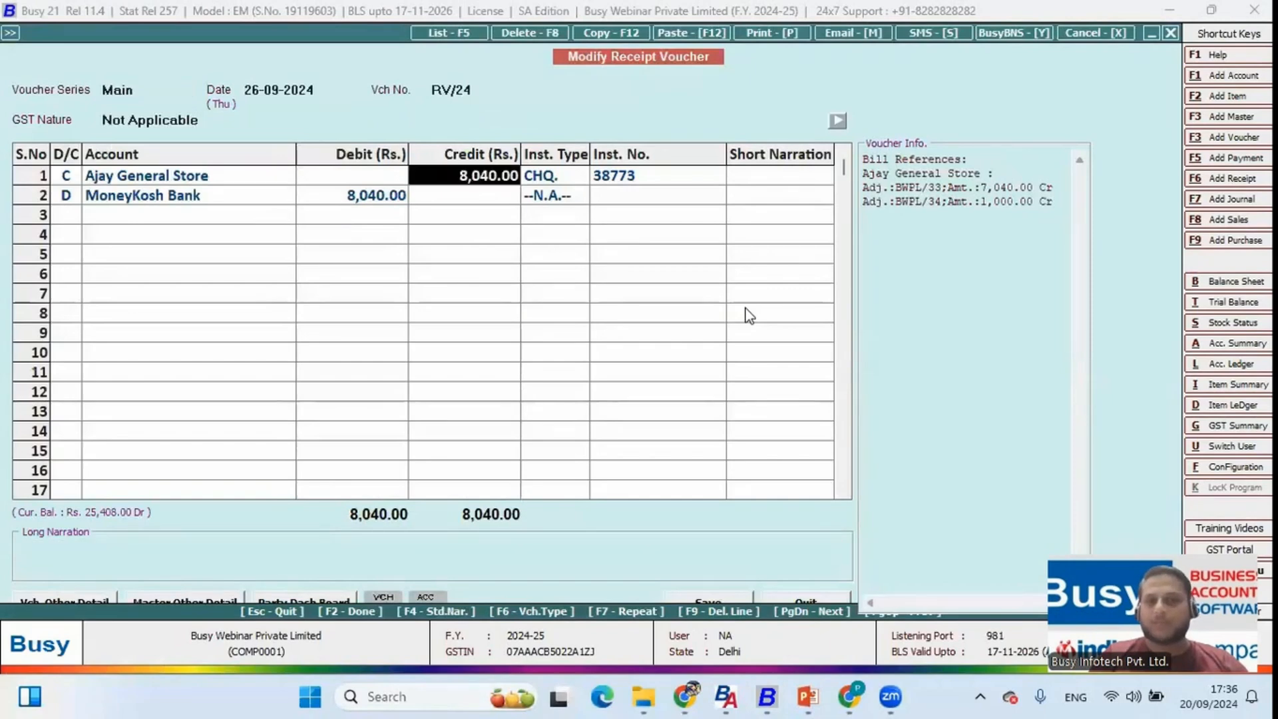
key("Return")
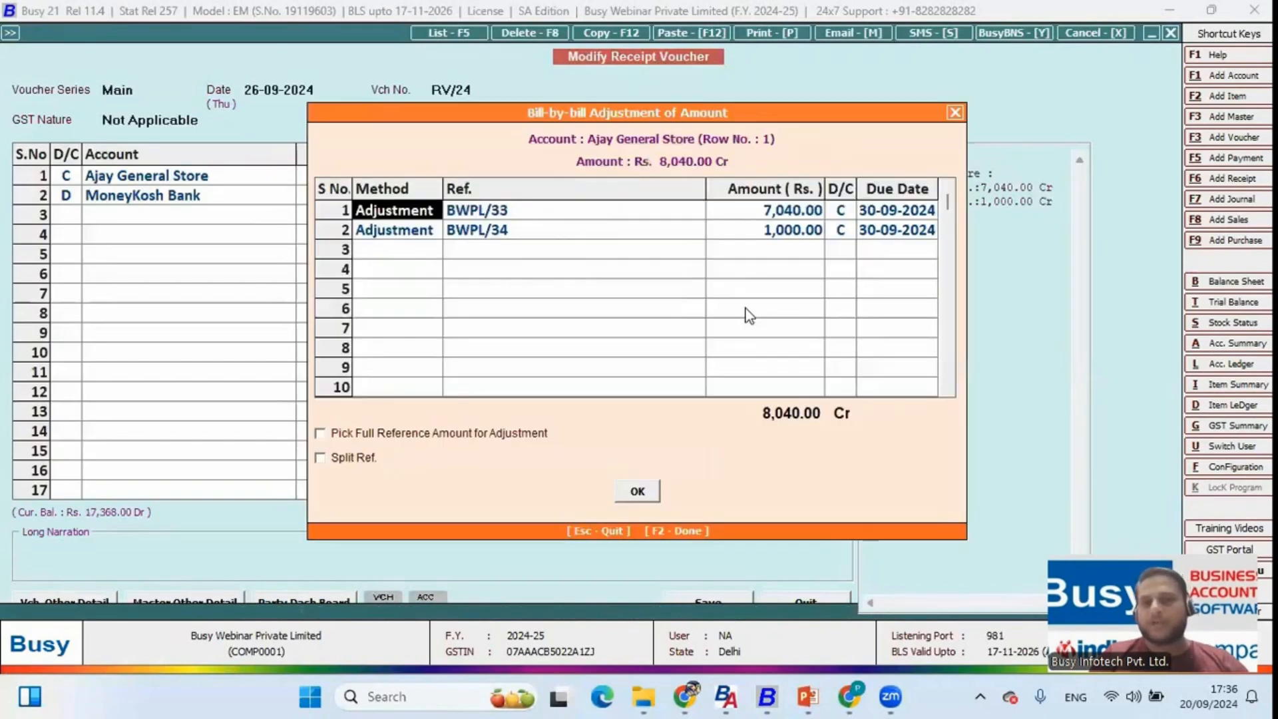
Step: List the references available for the first adjustment row, check their amounts and due dates, and close the receipt voucher without saving
key("space")
key("Return")
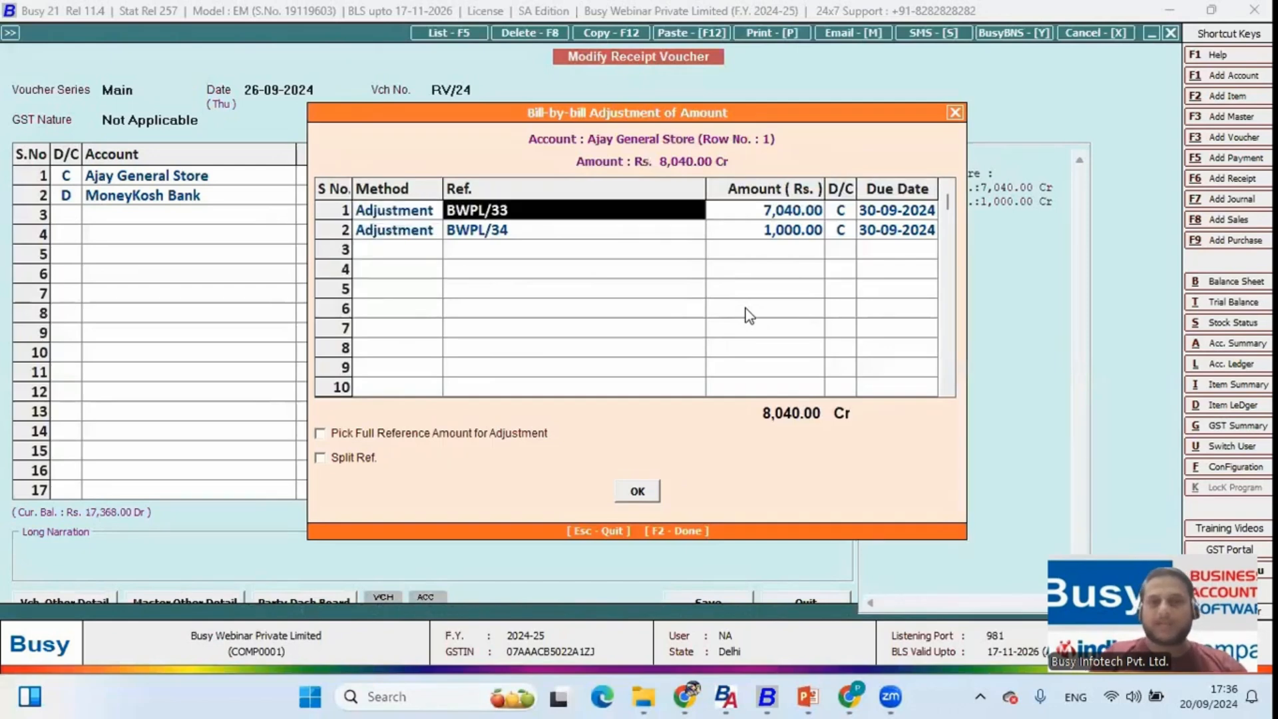
key("Return")
key("Left")
key("space")
key("Down")
key("Up")
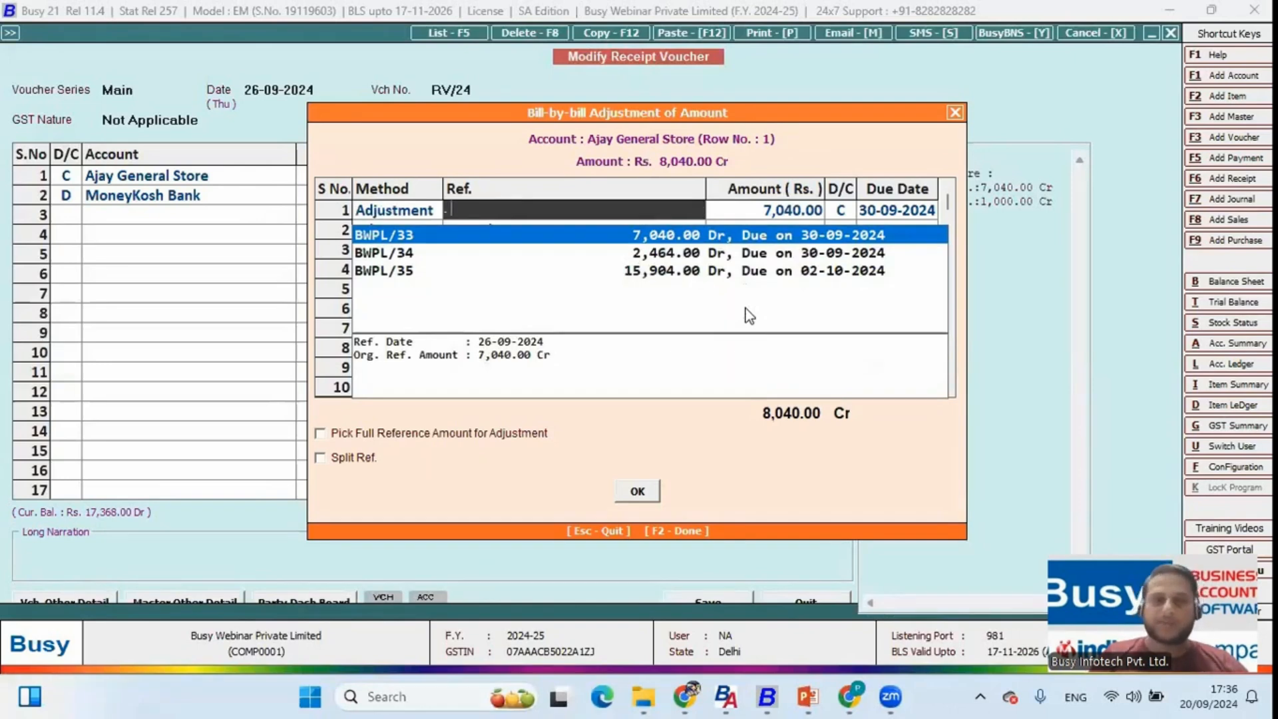
key("Escape")
key("Escape")
key("Escape")
key("Escape")
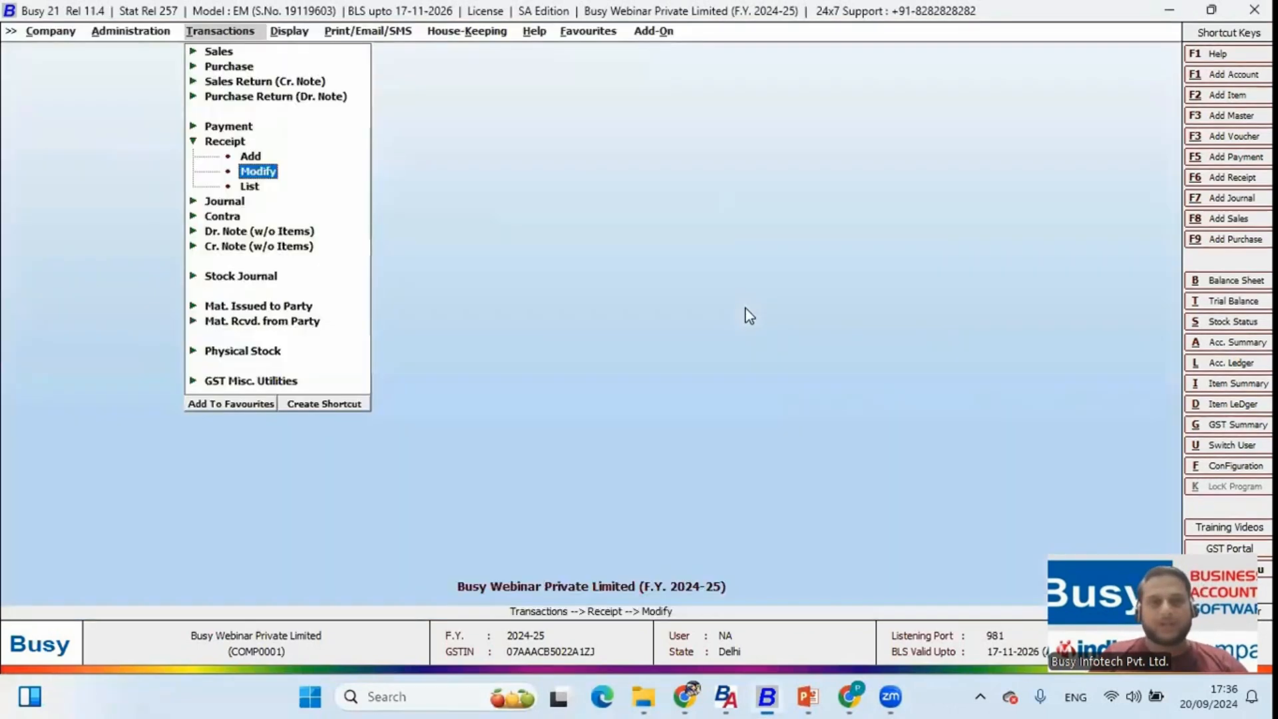
Step: Generate the Bills Receivable report from Outstanding Analysis for Due entries from 01-04-2024 to 20-09-2024
key("Right")
key("Right")
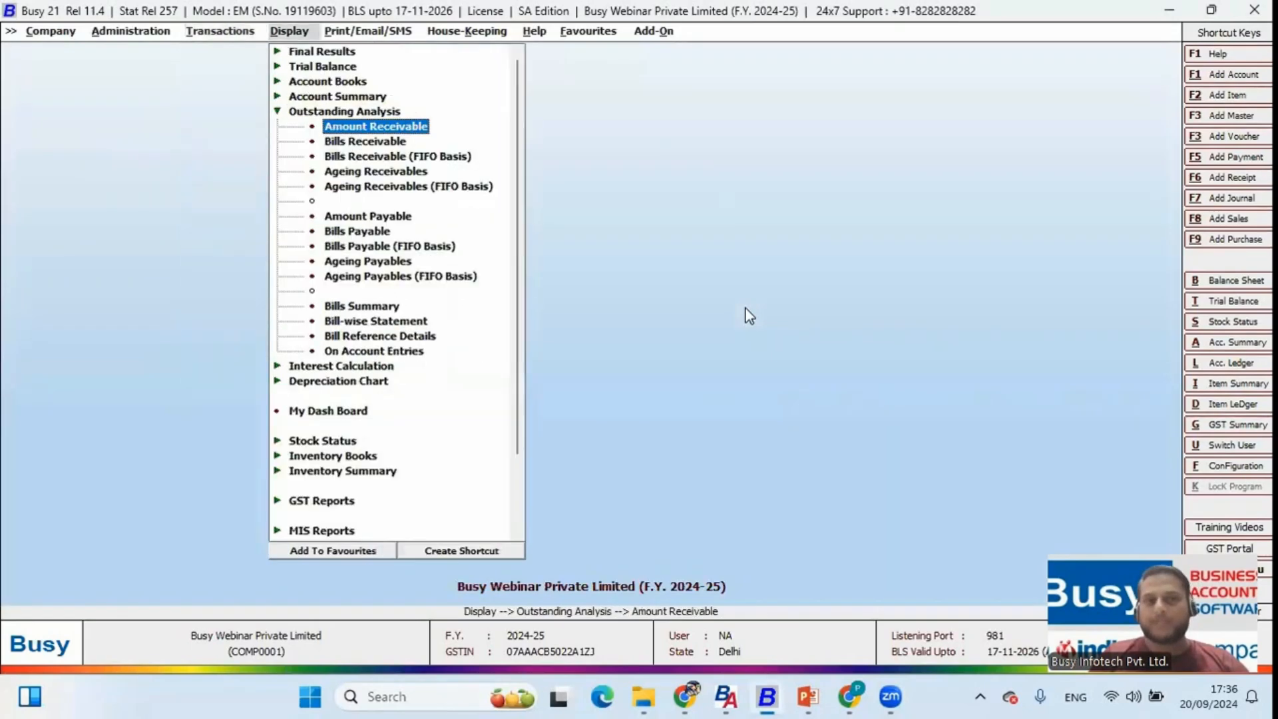
key("Down")
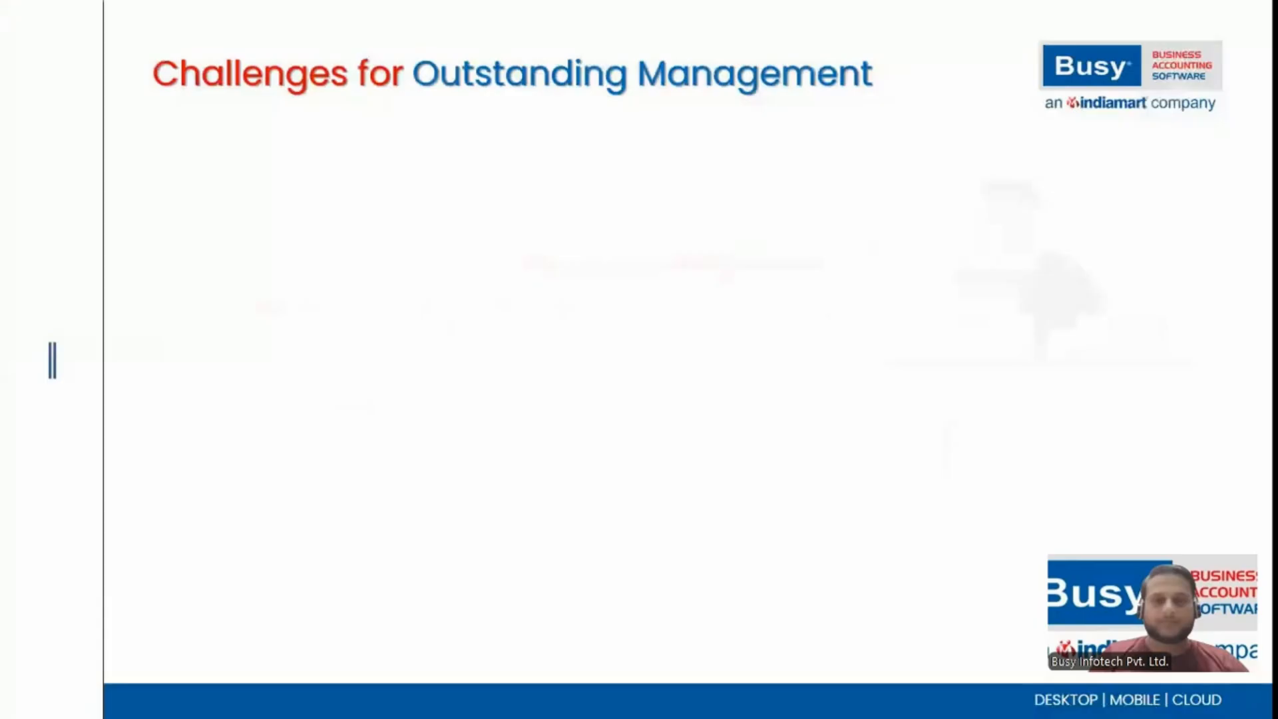
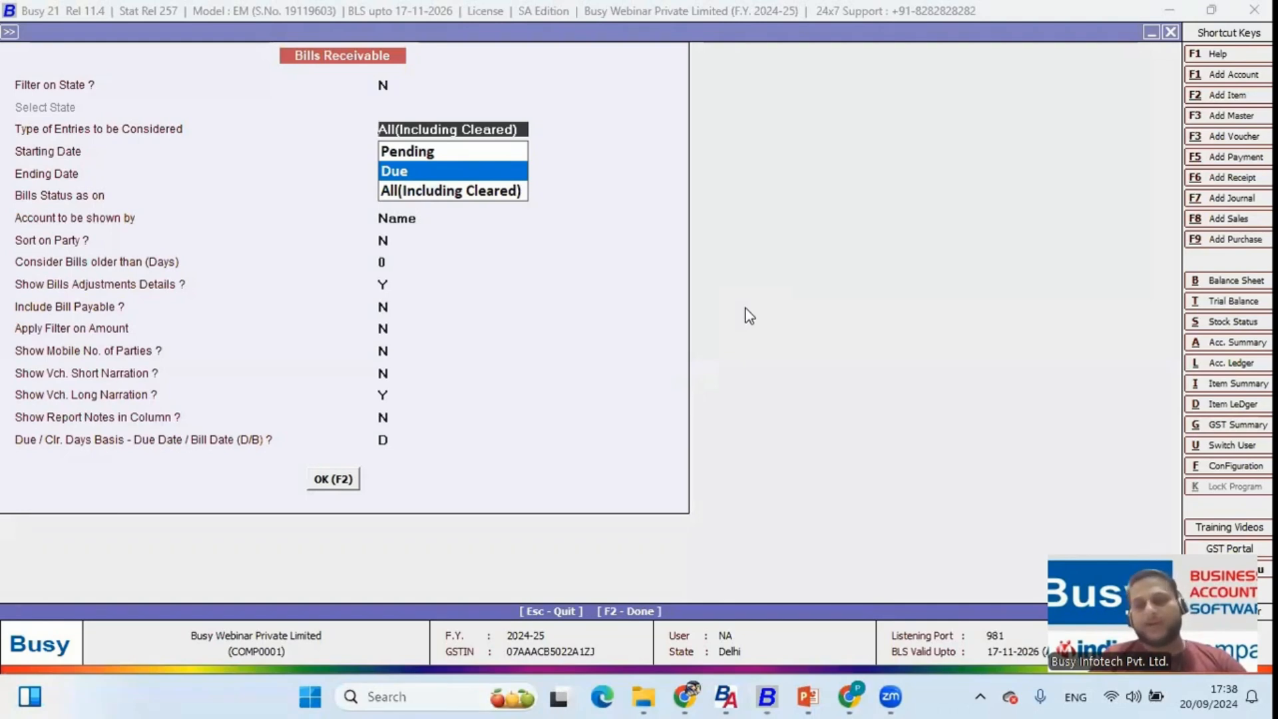
key("Return")
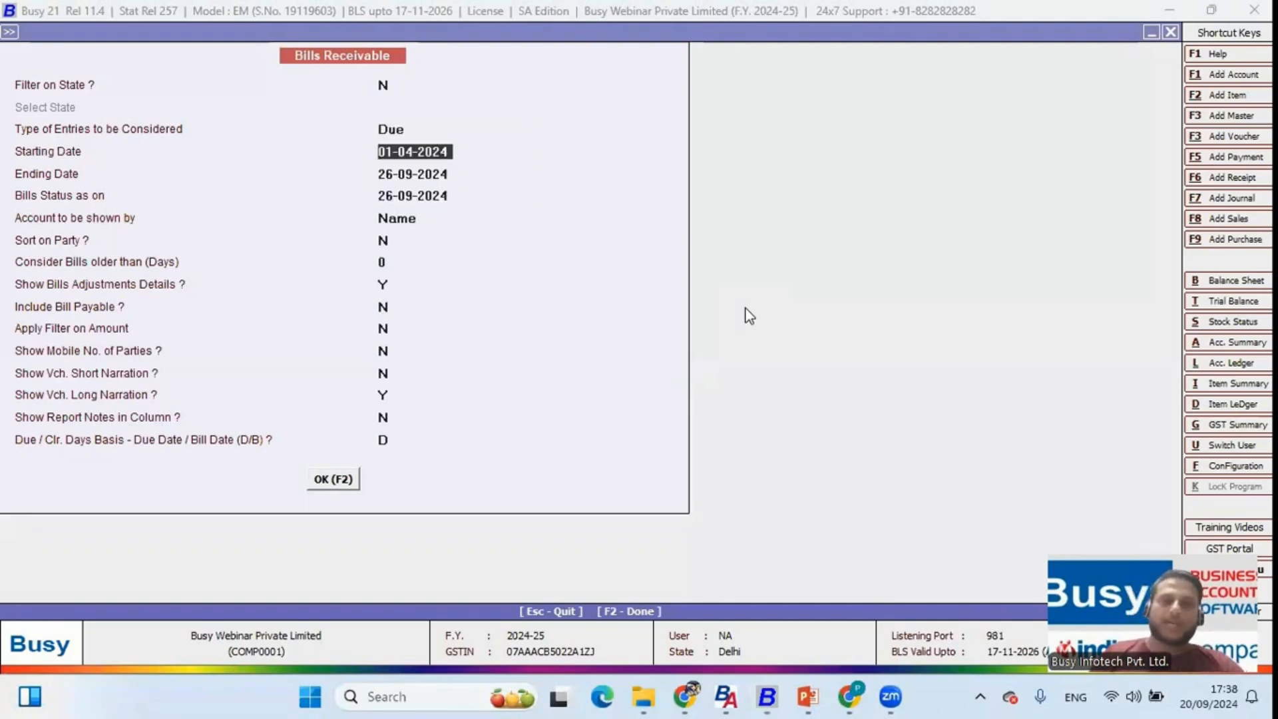
key("Return")
type("20")
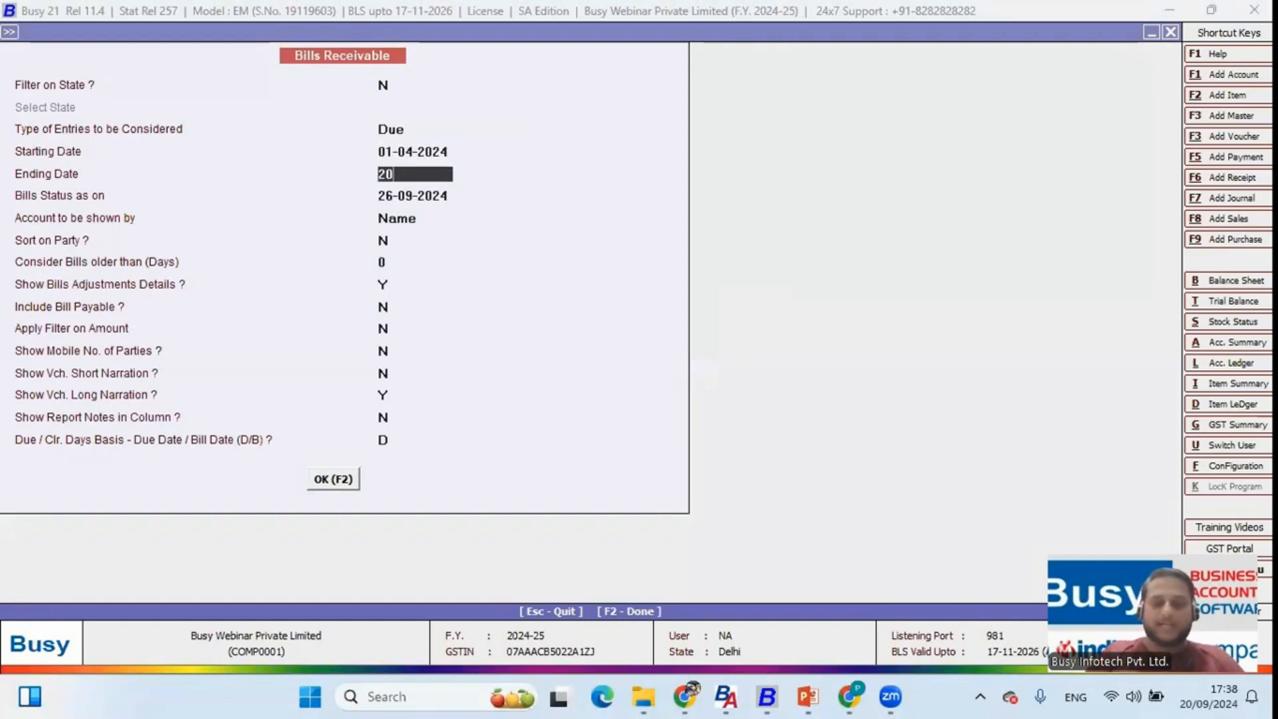
key("F2")
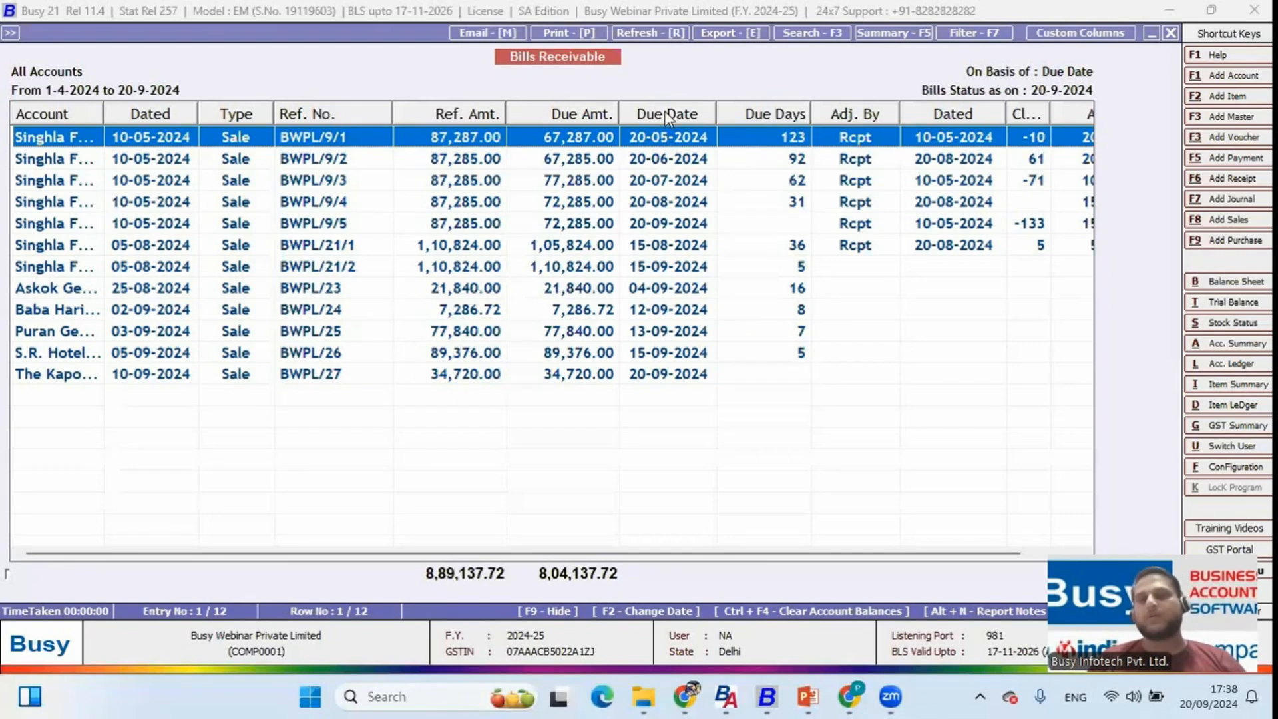
Step: Check the due dates and due days of bills BWPL/9/2, BWPL/9/3 and BWPL/9/4 in the report
left_click(660, 165)
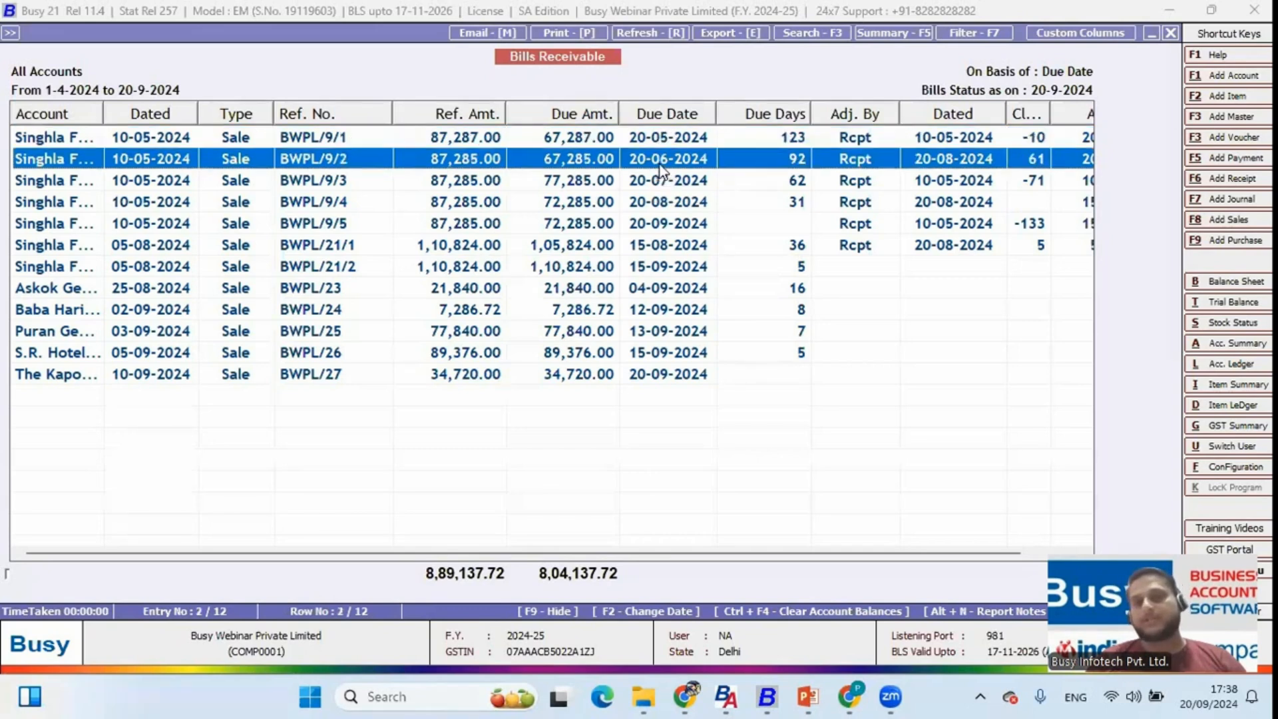
left_click(670, 189)
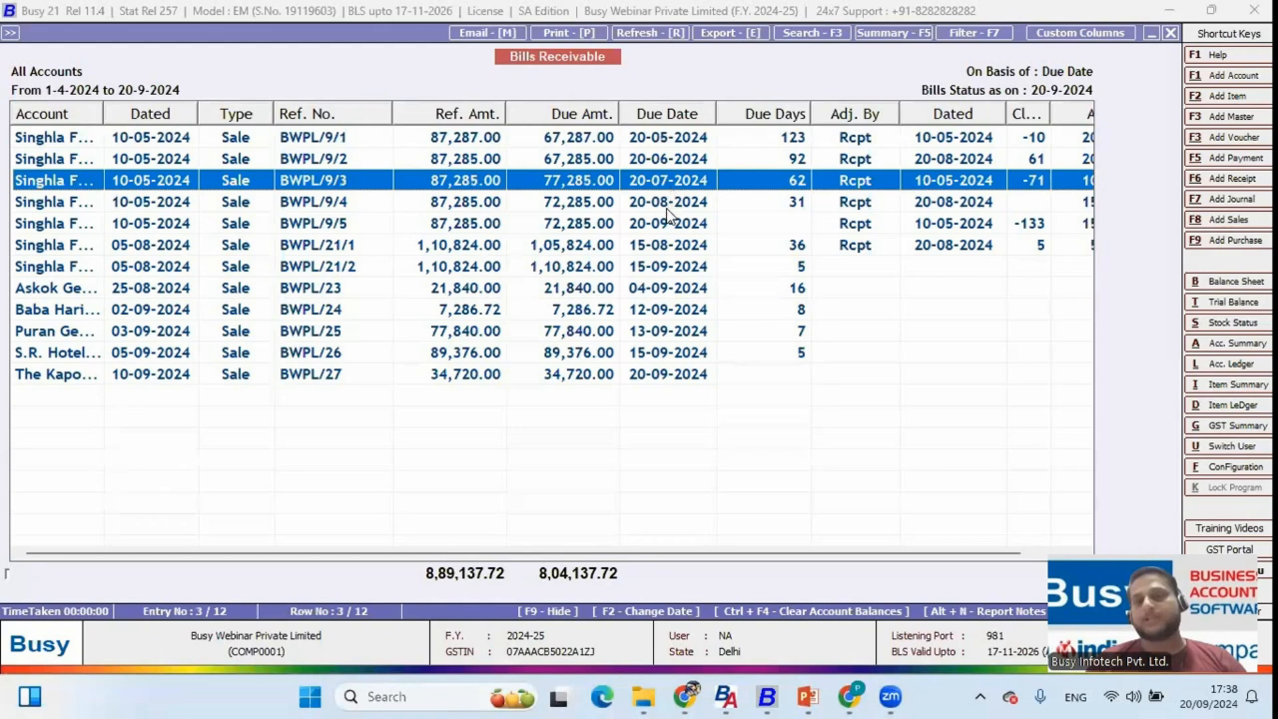
left_click(656, 159)
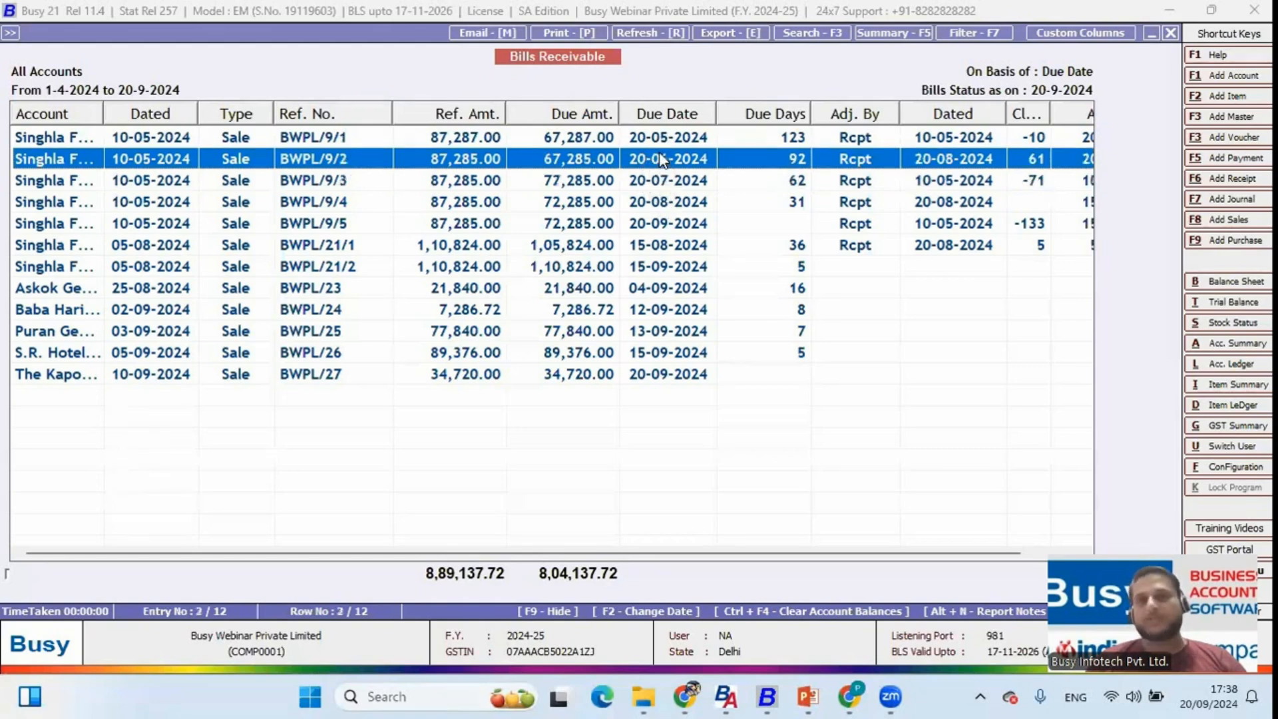
left_click(657, 182)
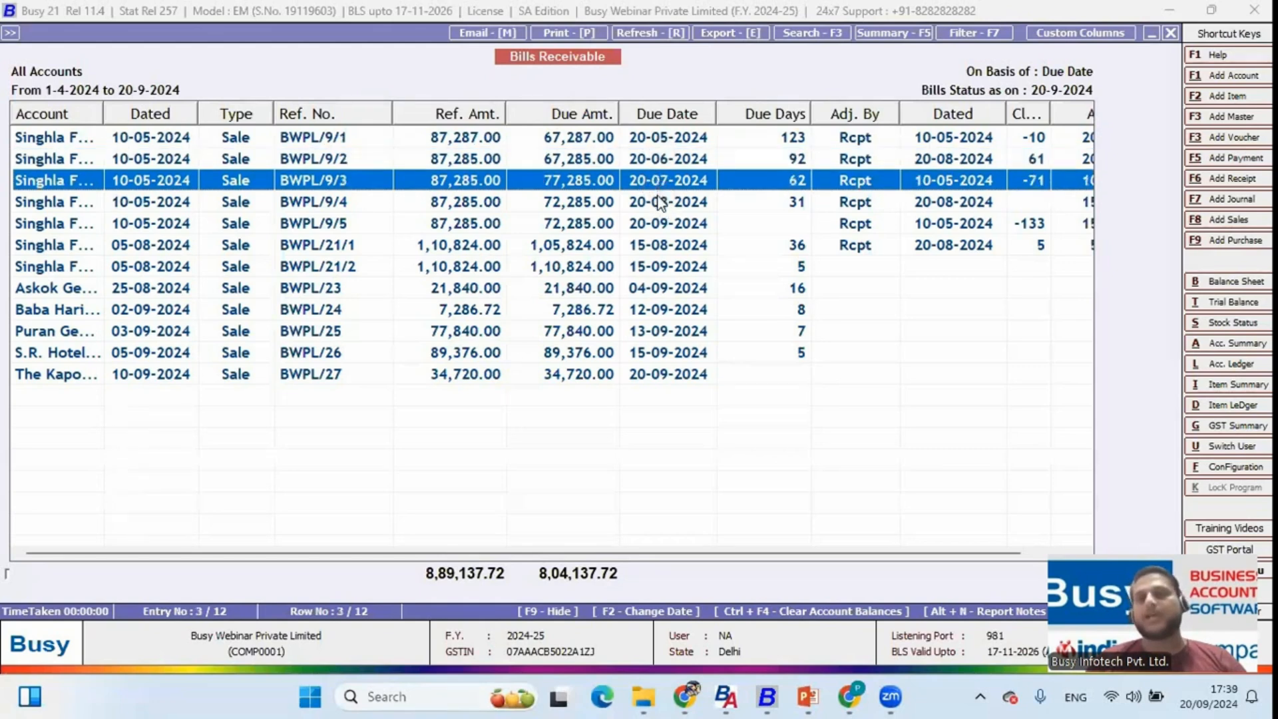
left_click(658, 201)
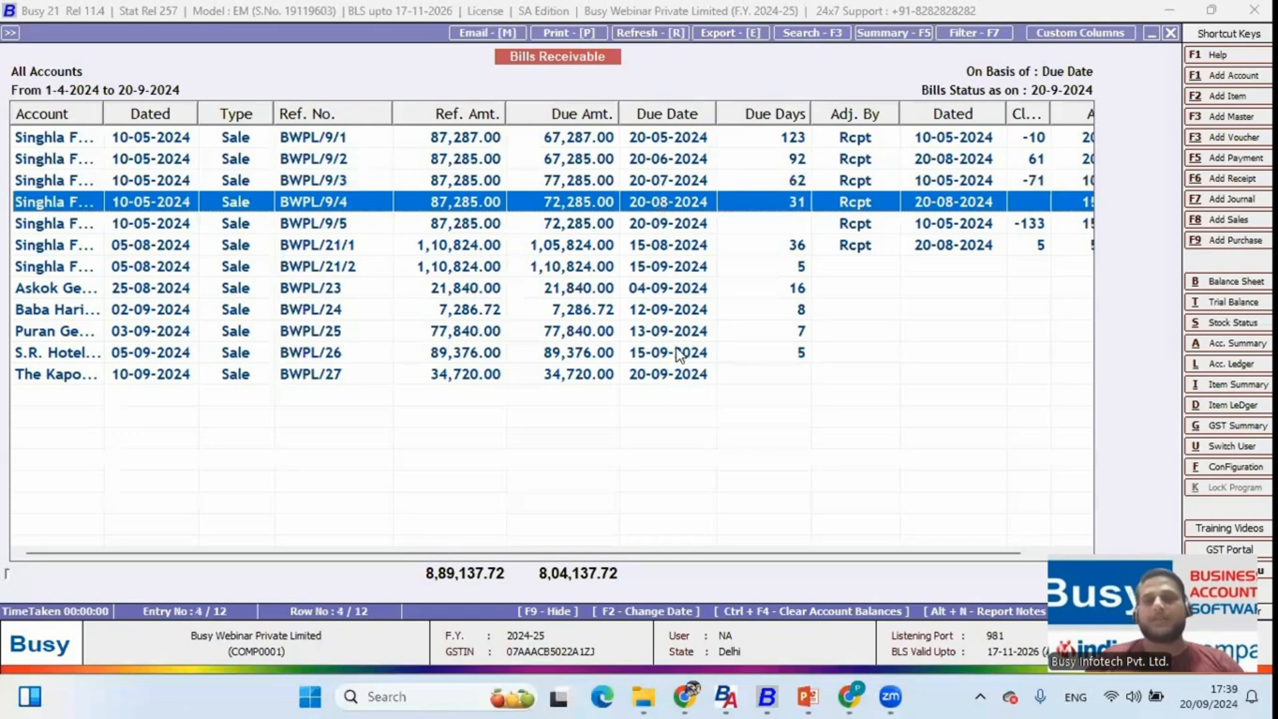
Step: Highlight bills BWPL/23 to BWPL/27 to review their due amounts and due dates, and close the report
key("Down")
key("Down")
key("Down")
key("Down")
key("shift+Down")
key("shift+Down")
key("shift+Down")
key("shift+Down")
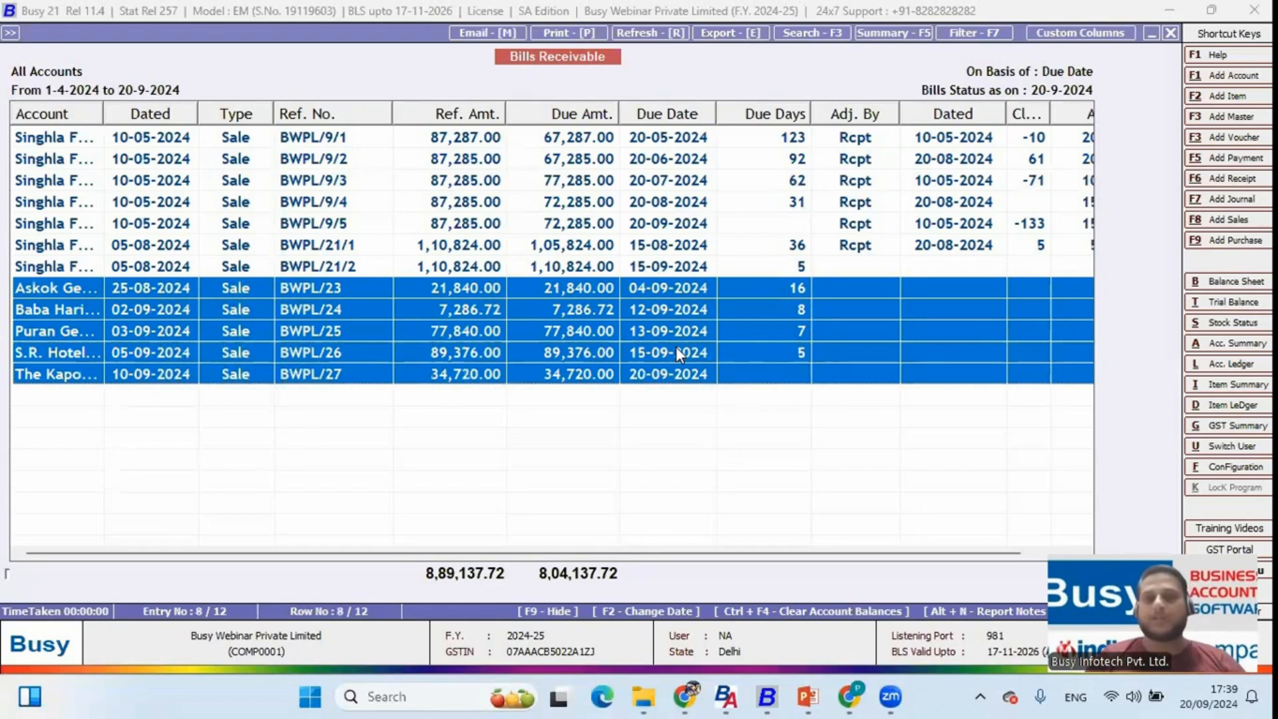
left_click(676, 347)
key("Escape")
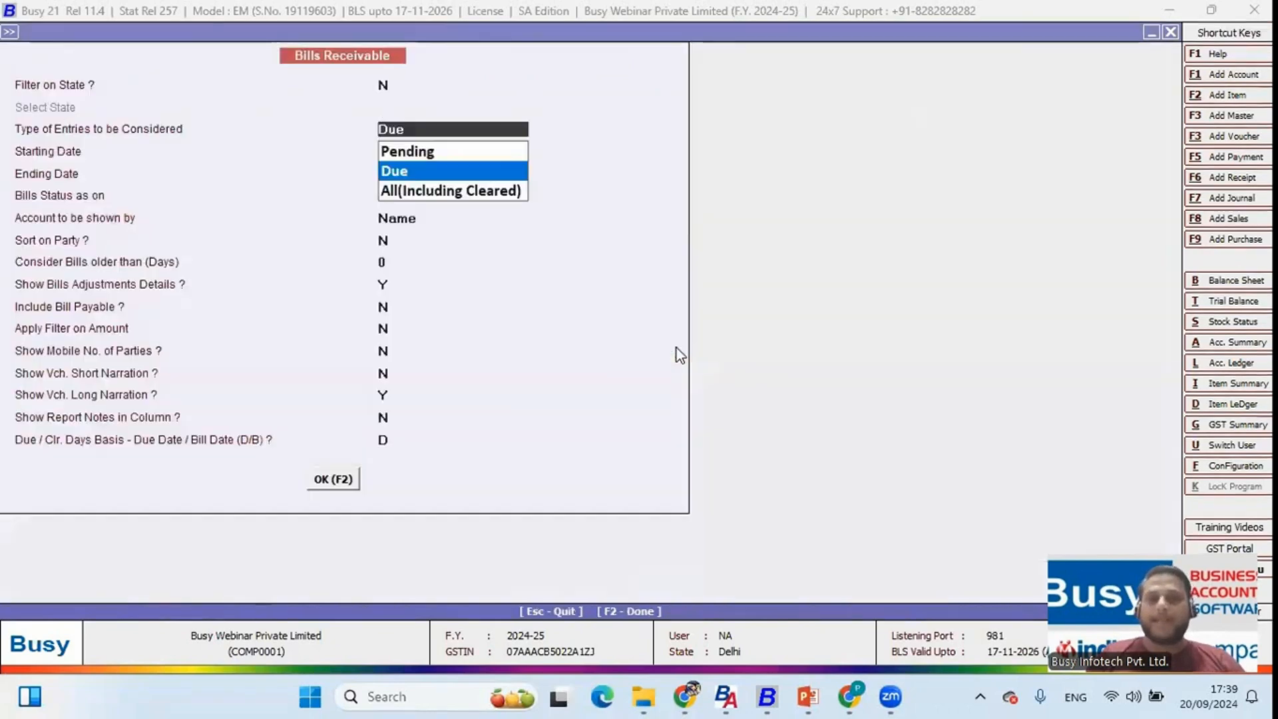
Step: Regenerate the Bills Receivable report with Pending as the type of entries considered
key("Up")
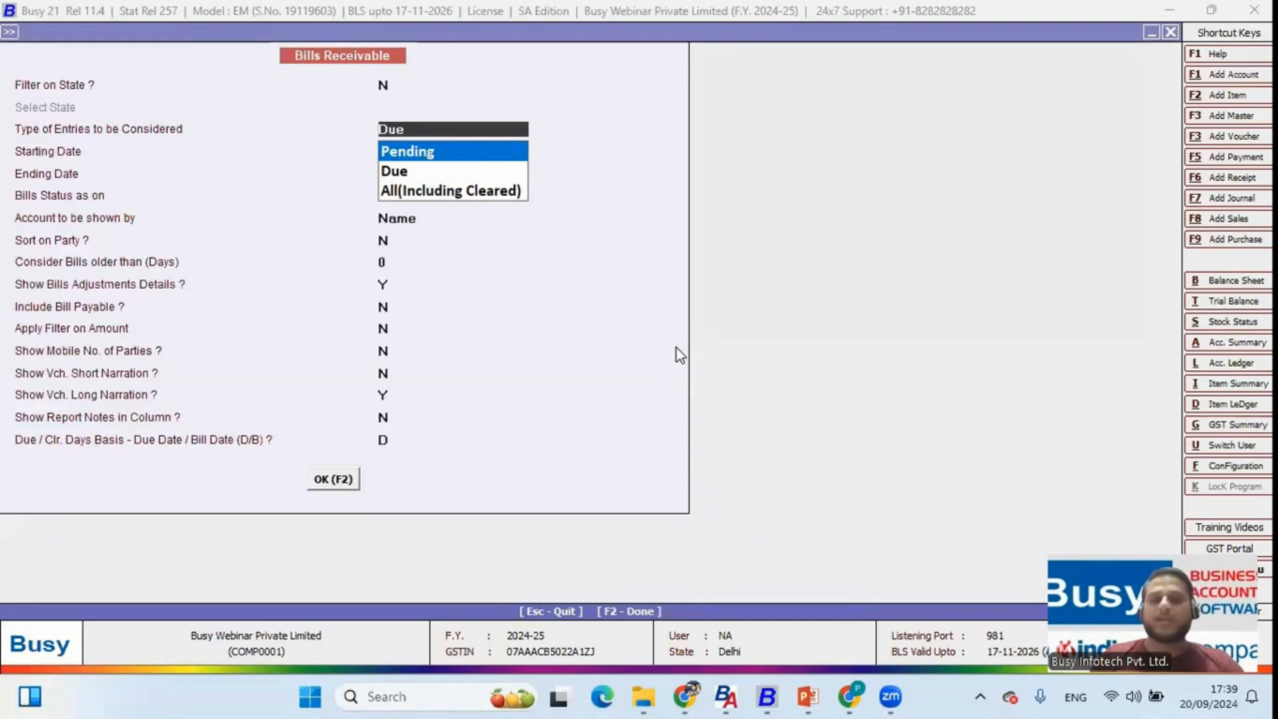
key("Return")
key("F2")
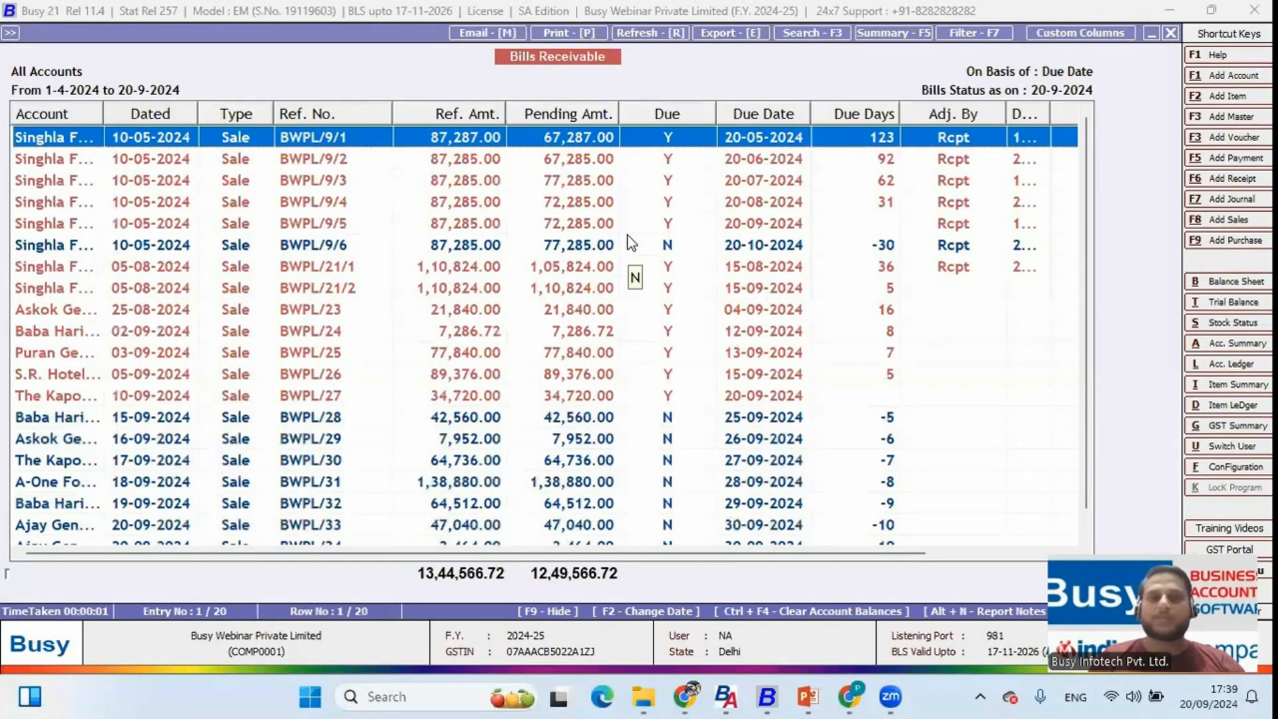
Step: Highlight bills BWPL/9/1 to BWPL/9/5 and compare their due status and due days with bill BWPL/9/6
key("shift+Down")
key("shift+Down")
key("shift+Down")
key("shift+Down")
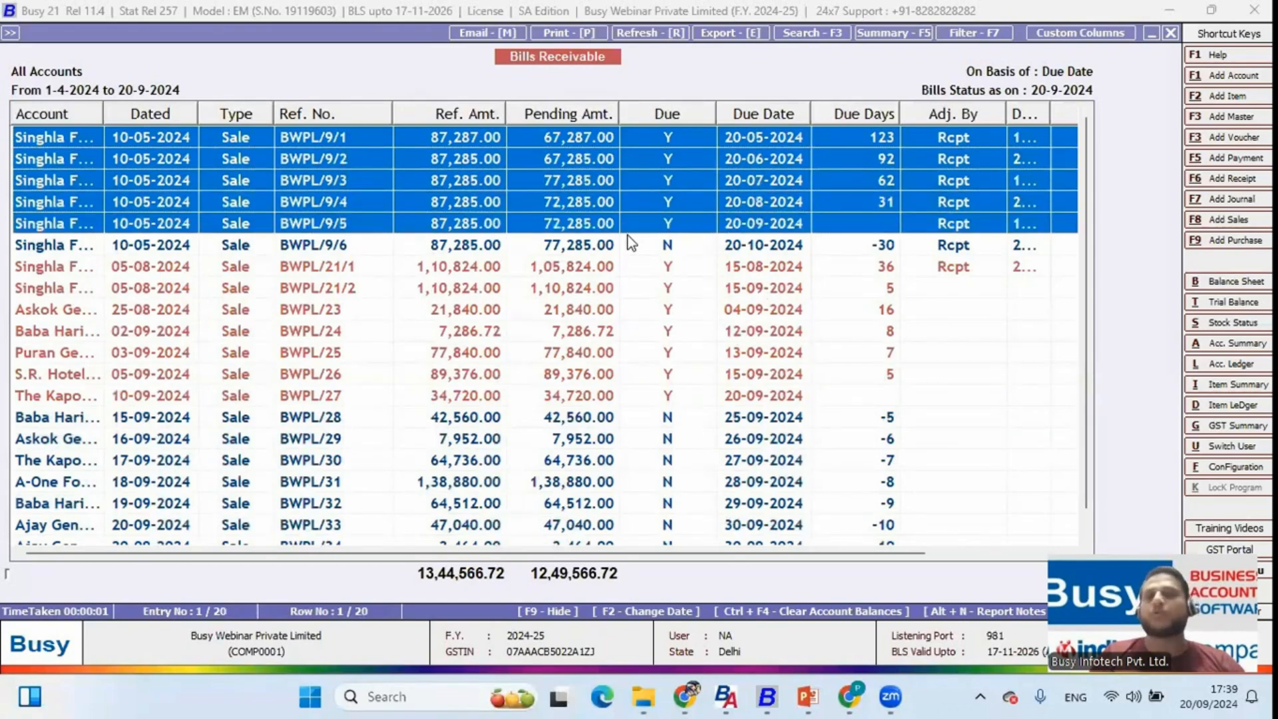
key("Down")
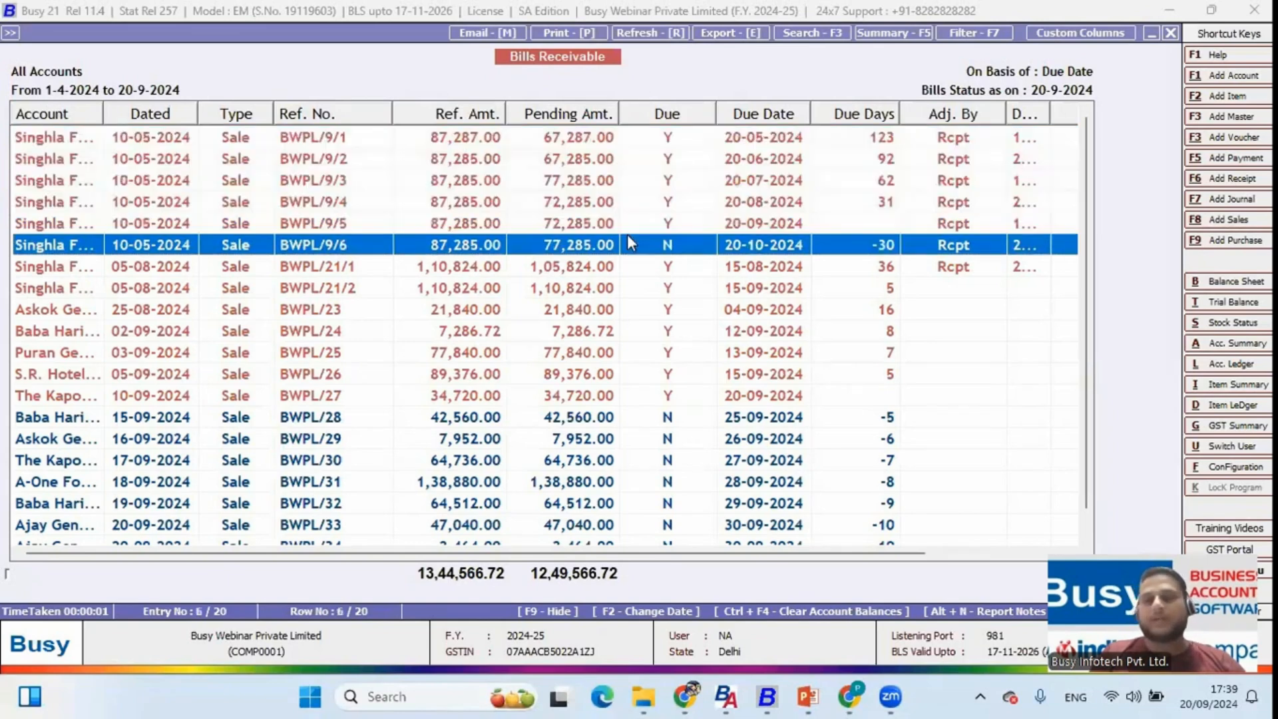
key("Down")
key("Up")
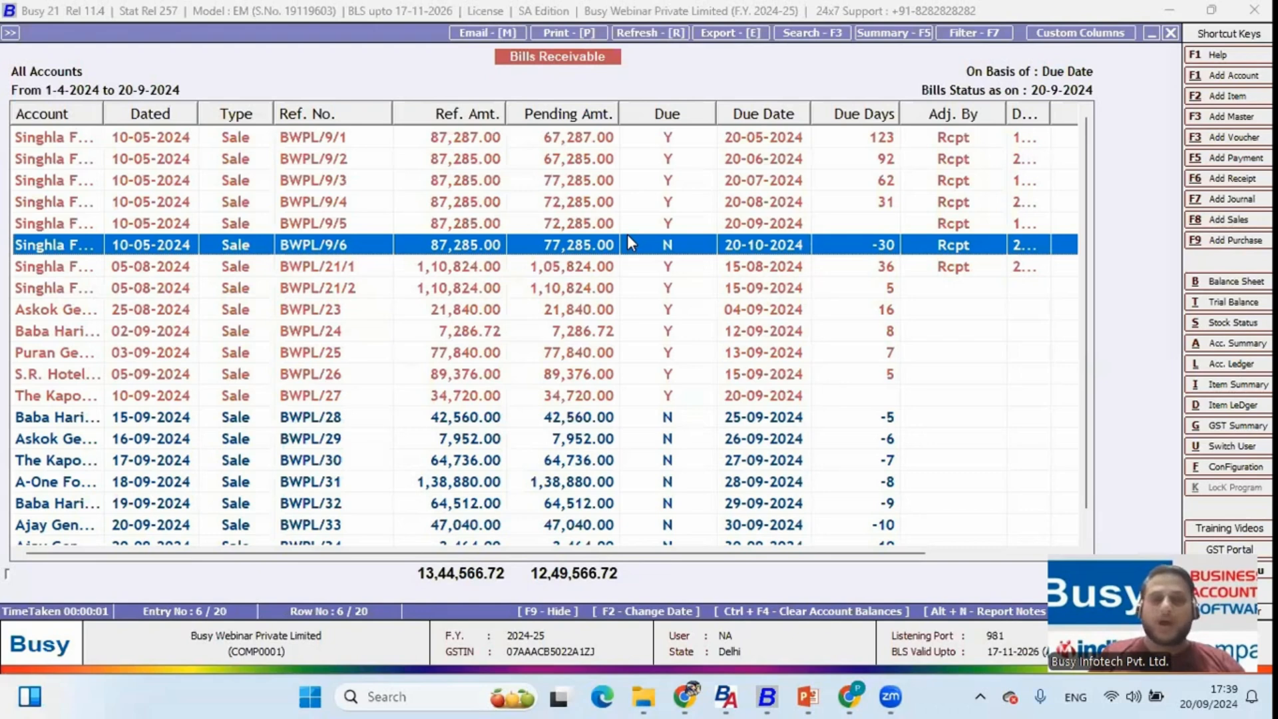
Step: Go through the remaining pending bills down to BWPL/34, comparing due status and due days, and close the report
key("Down")
key("Down")
key("Down")
key("Down")
key("Down")
key("Down")
key("Down")
key("Down")
key("Down")
key("Down")
key("Down")
key("Down")
key("Down")
key("Down")
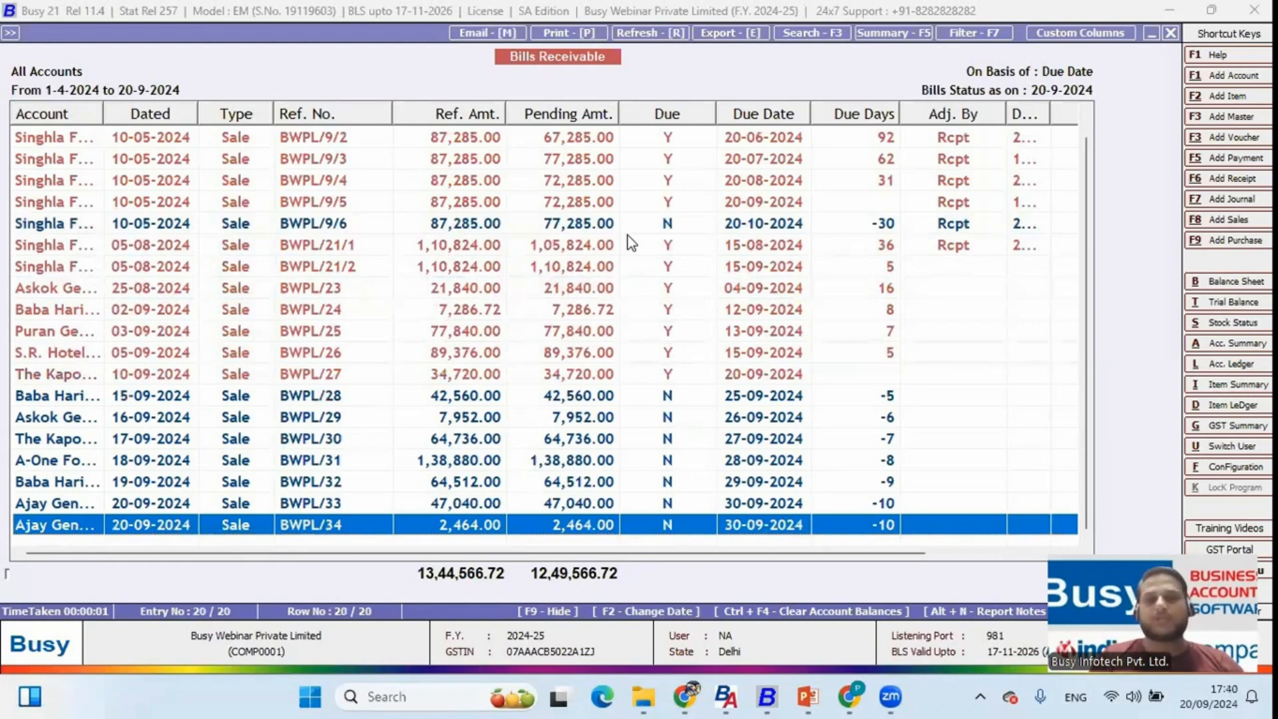
key("Escape")
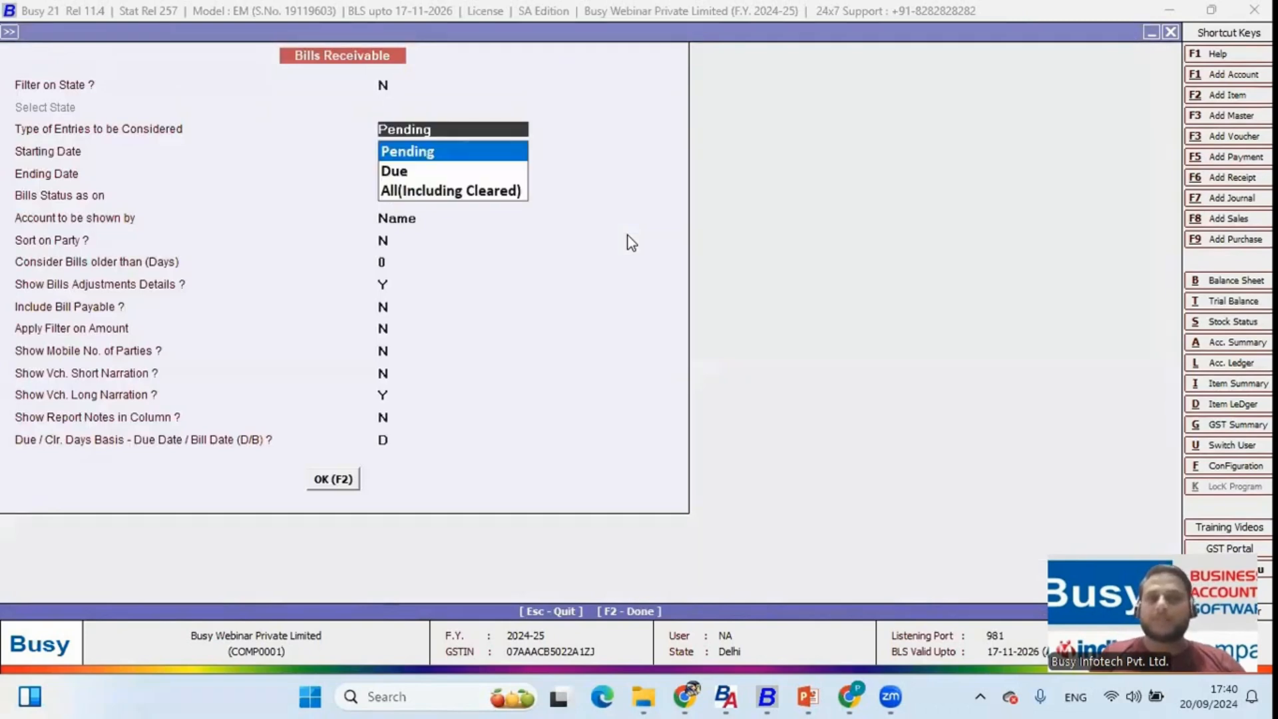
Step: Set the Bills Receivable type of entries back to Due and regenerate the report
key("Down")
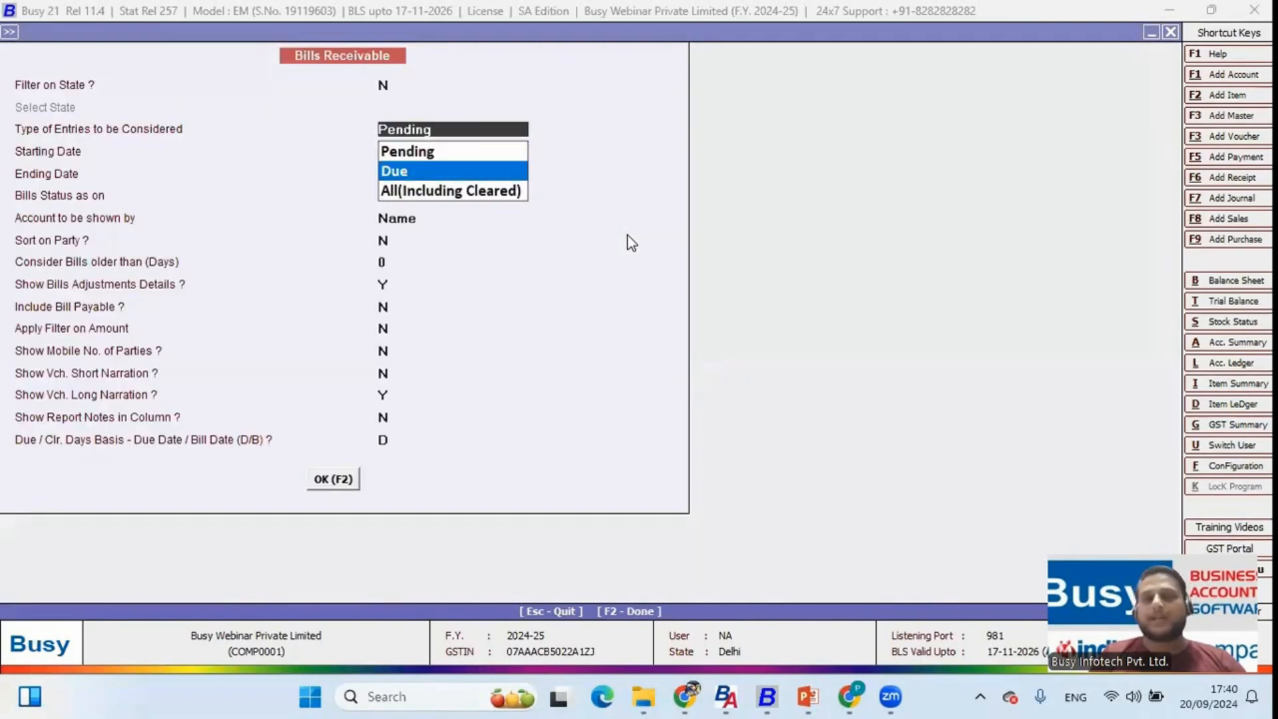
key("Return")
key("F2")
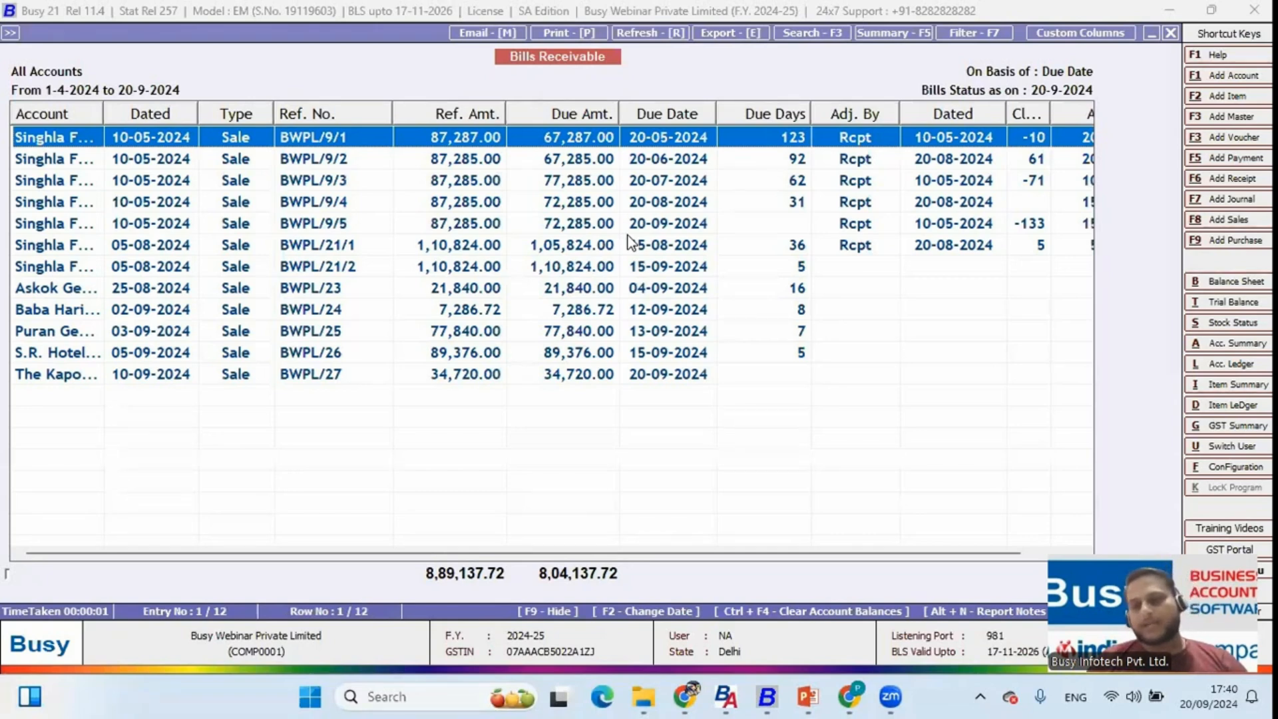
Step: Close the Bills Receivable report together with its report options
key("Escape")
key("Escape")
key("Escape")
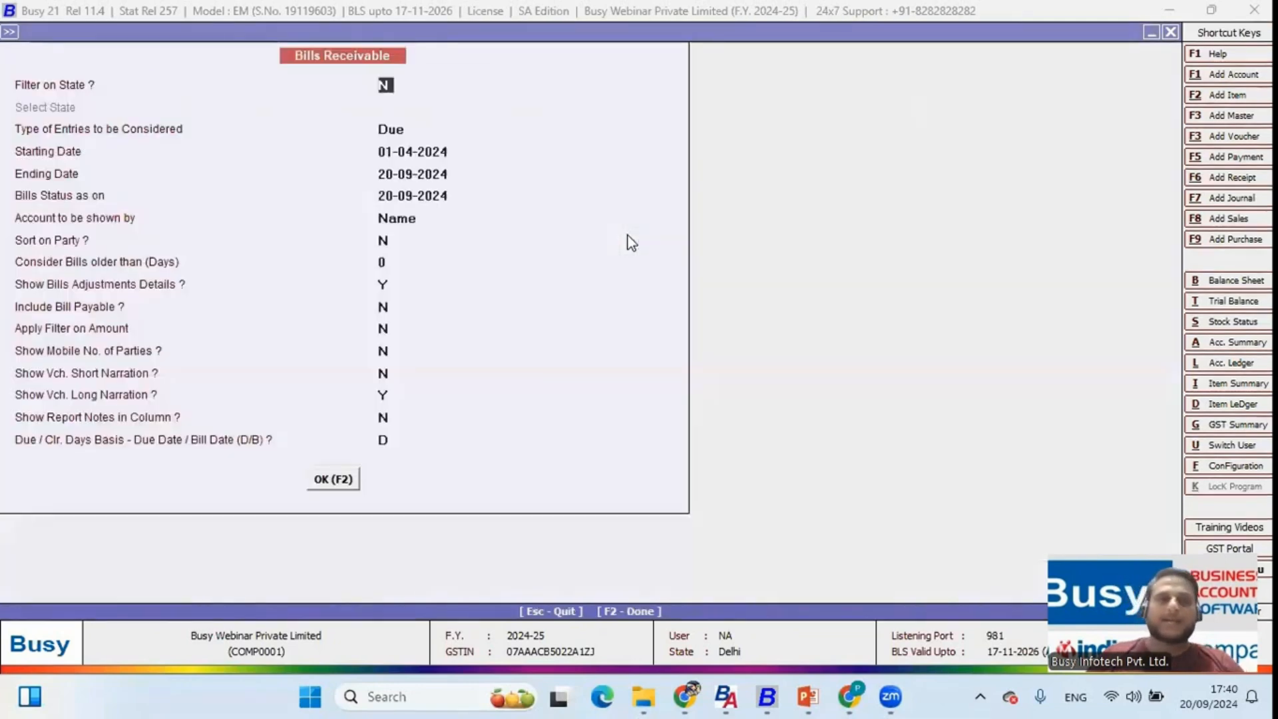
key("Escape")
key("Escape")
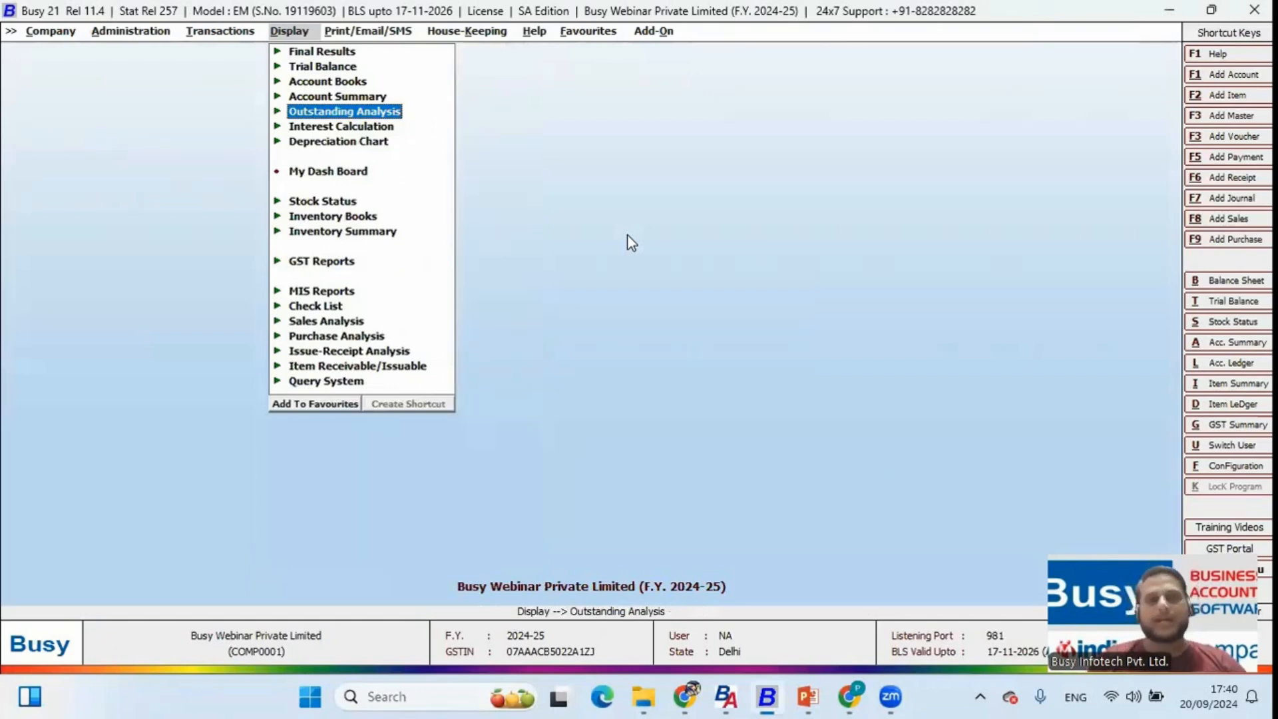
Step: Start the Payment Reminder printing function of the Outstanding Analysis reports
key("Right")
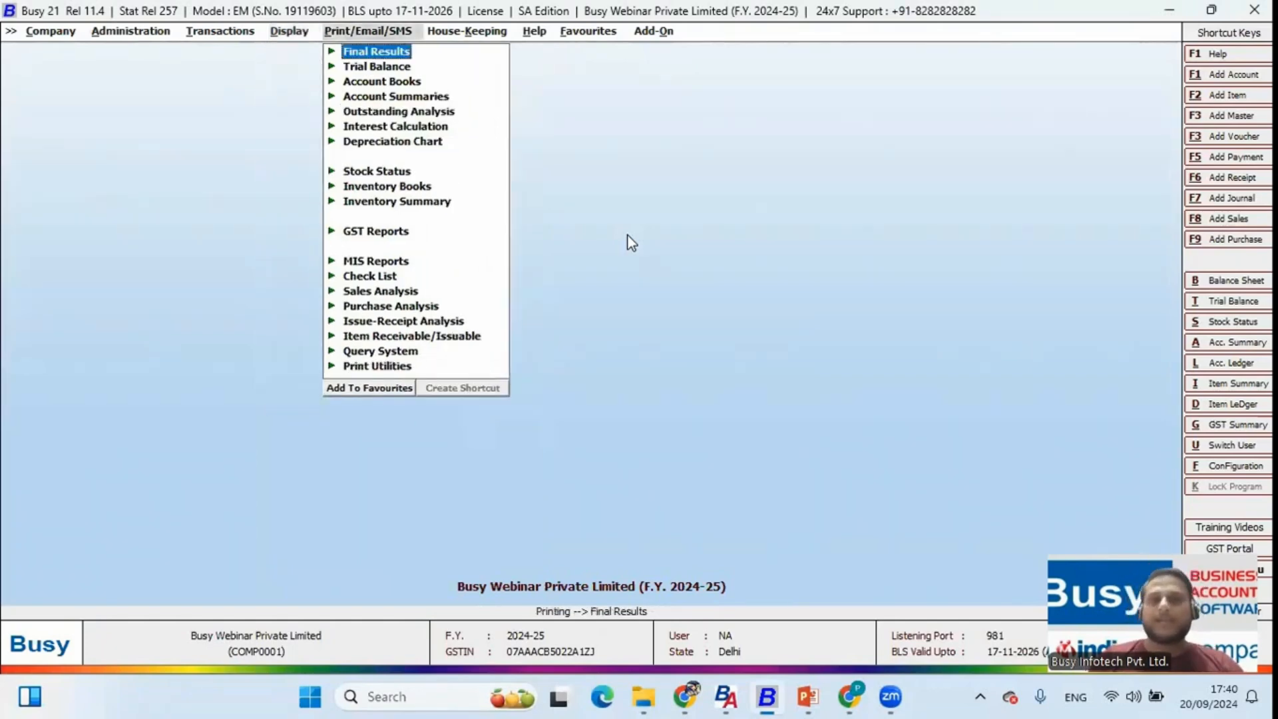
key("Down")
key("Down")
key("Down")
key("Down")
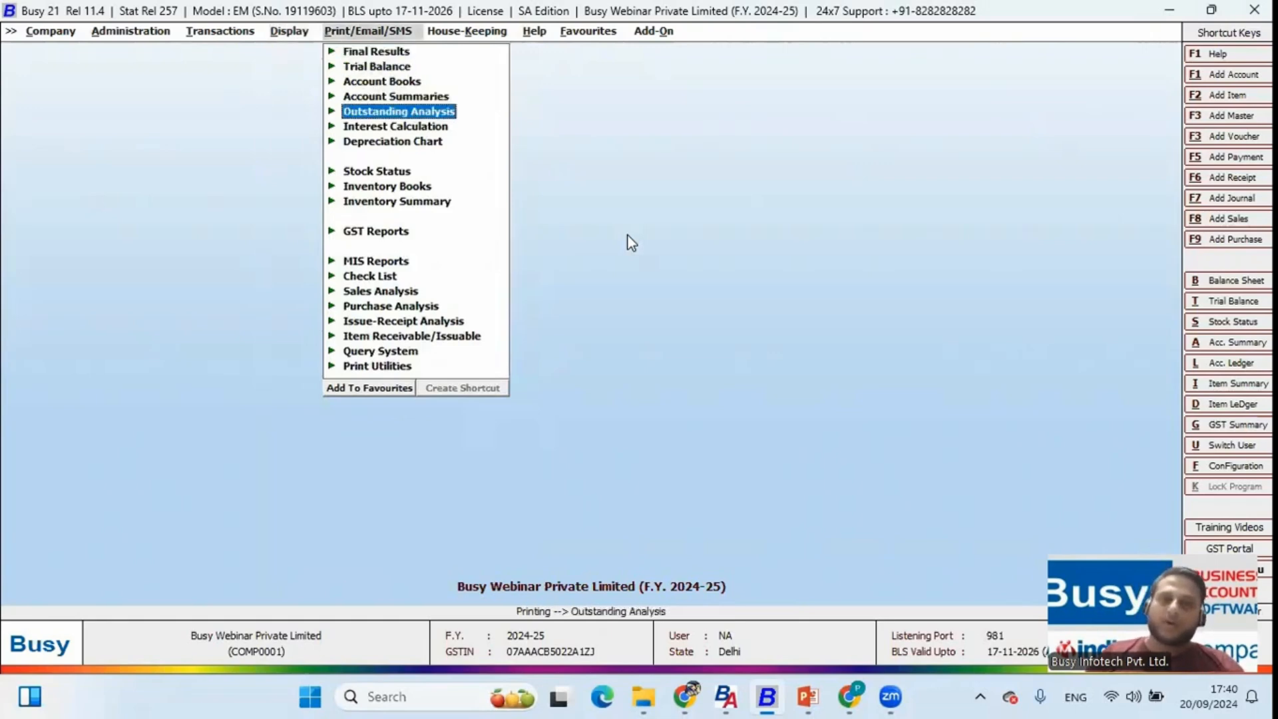
key("Right")
key("Down")
key("Down")
key("Down")
key("Down")
key("Down")
key("Down")
key("Down")
key("Down")
key("Down")
key("Down")
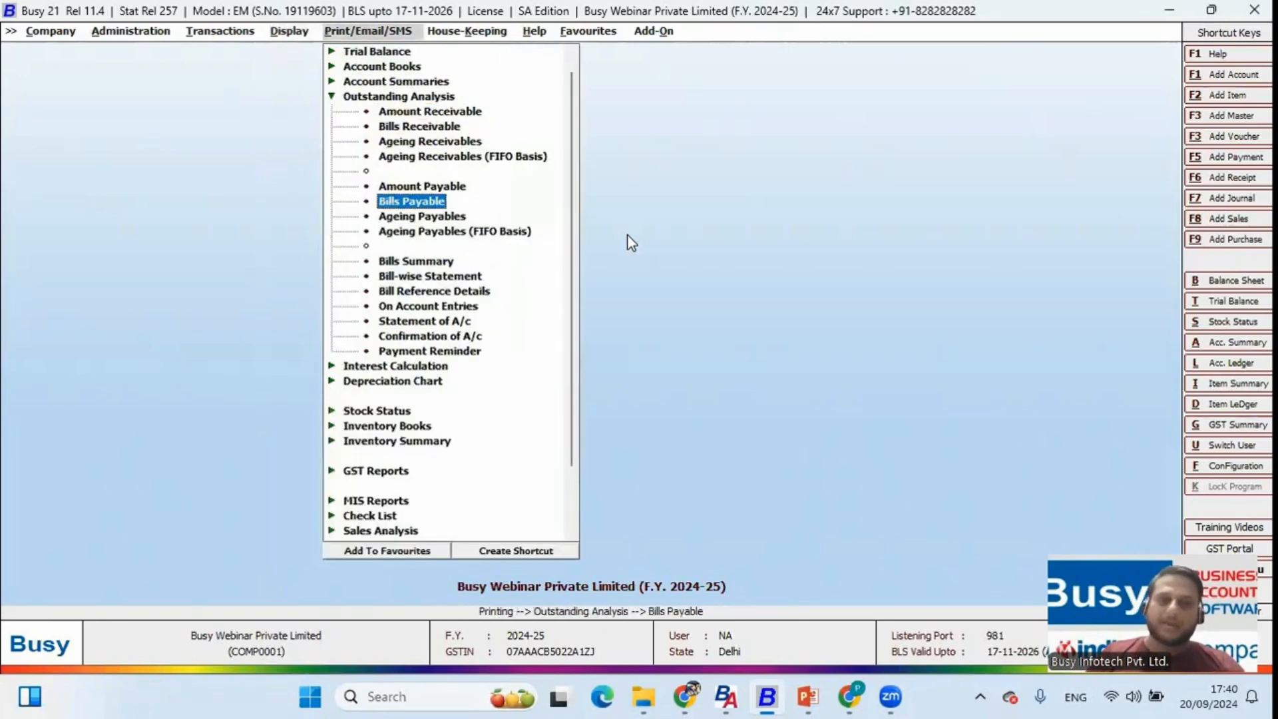
key("Down")
key("Down")
key("Down")
key("Down")
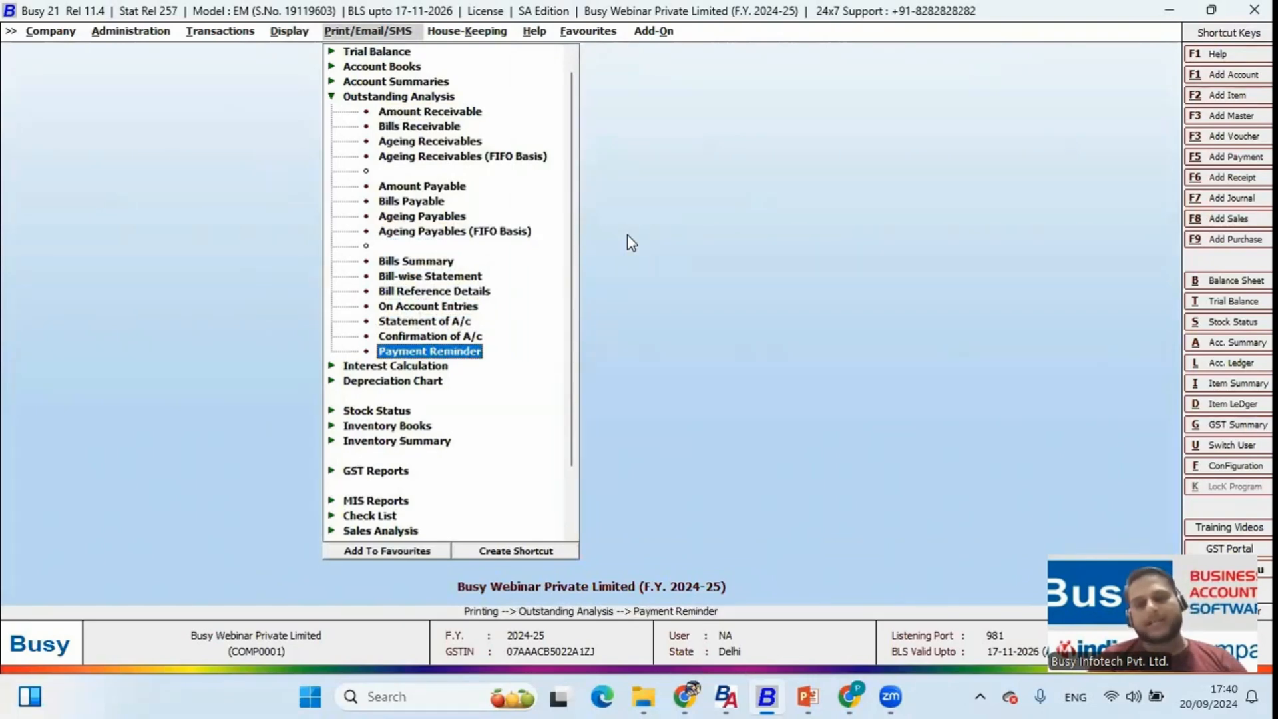
key("Return")
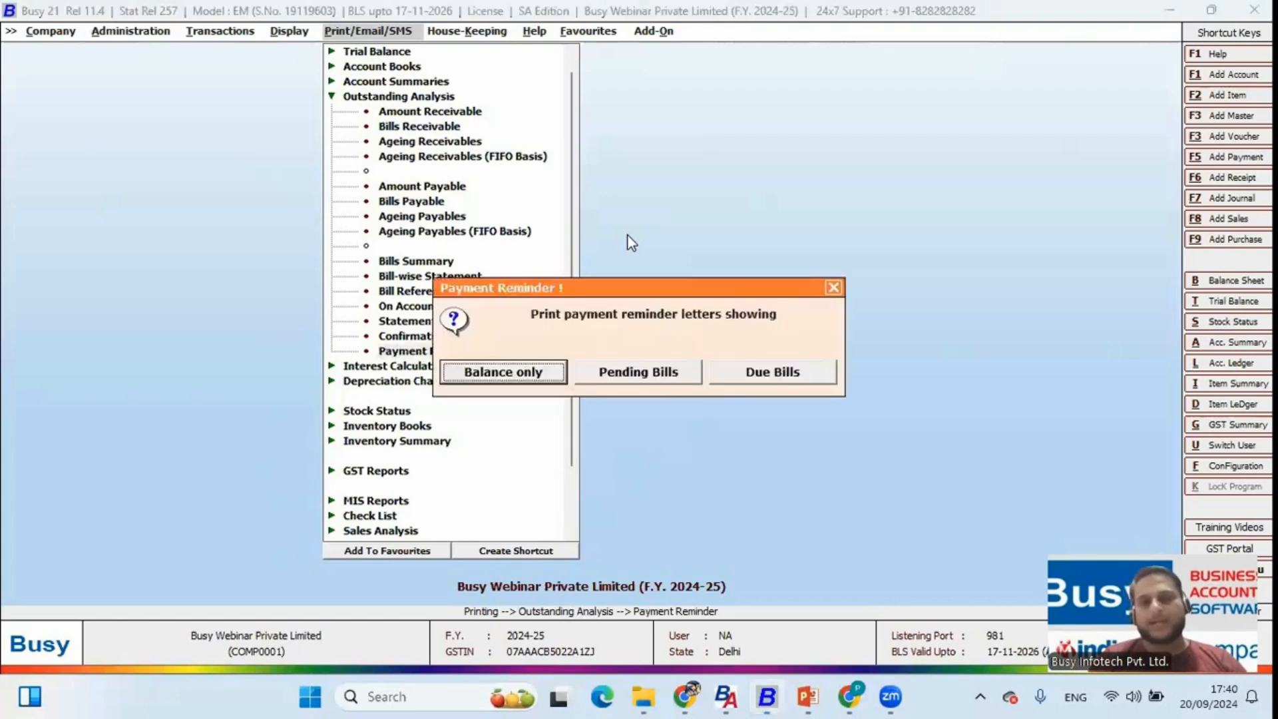
Step: Go through the bill options for the payment reminder letters and choose Due Bills
key("Right")
key("Right")
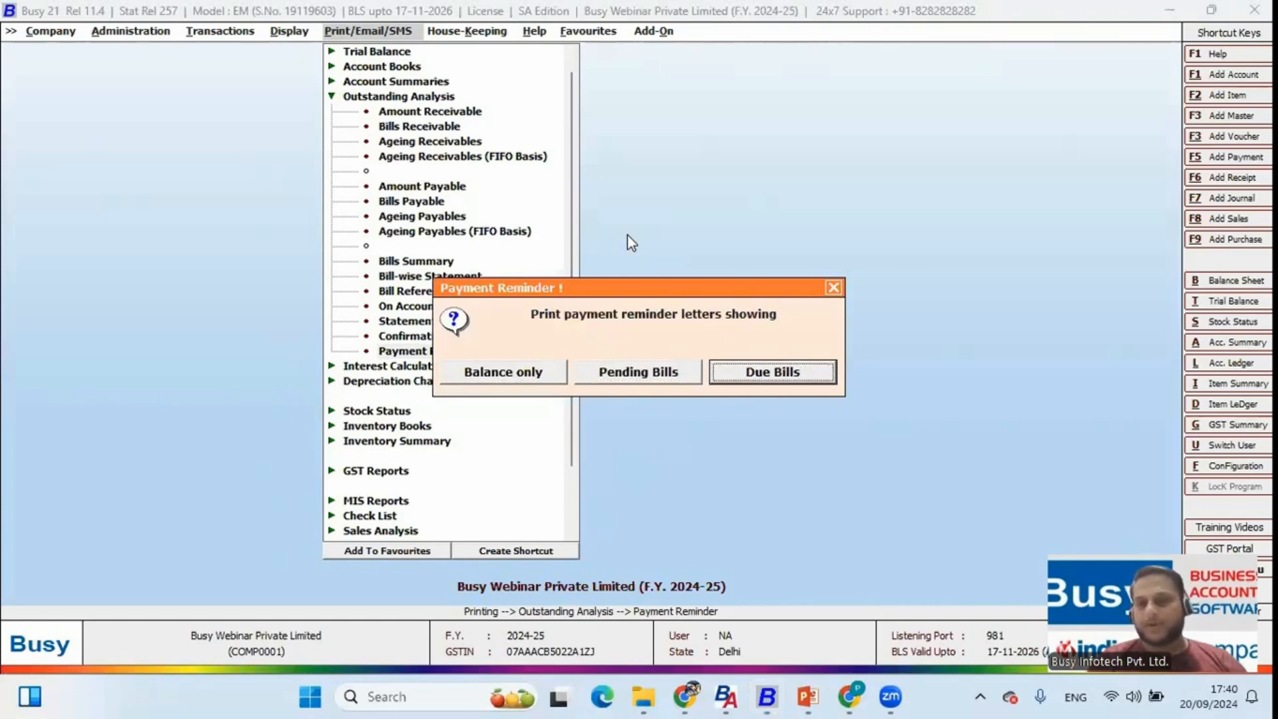
key("Left")
key("Left")
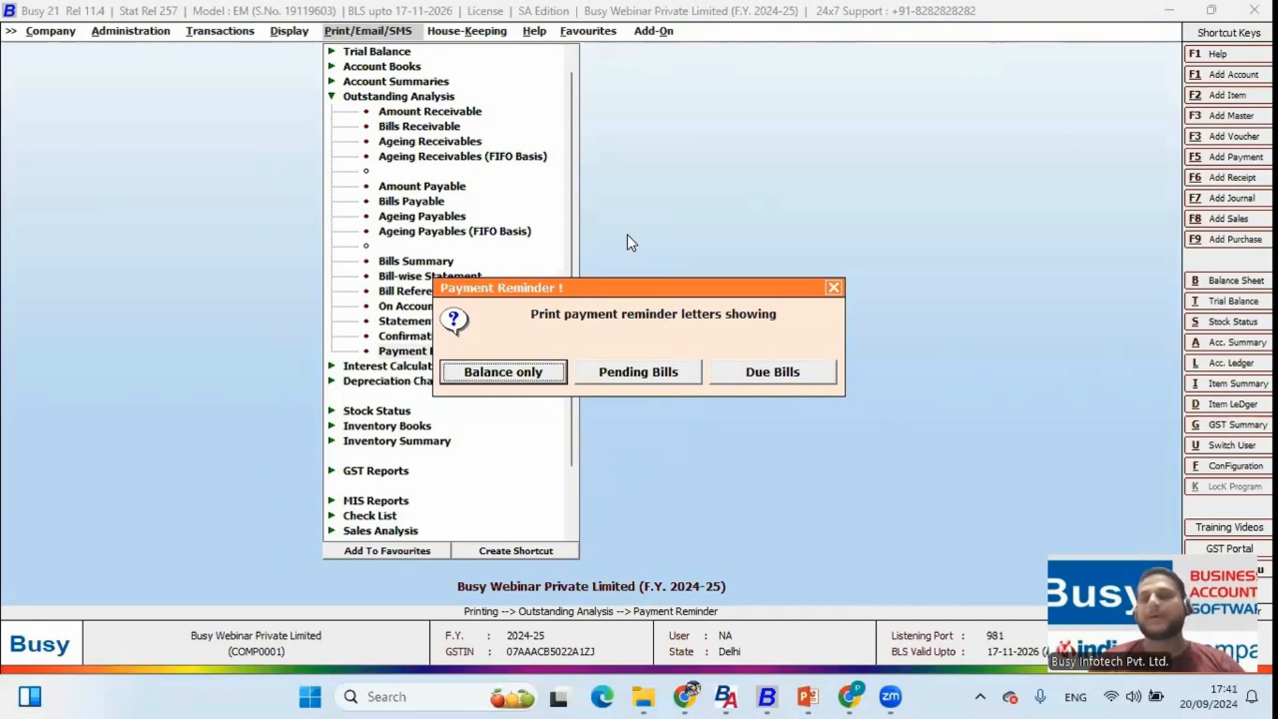
key("Right")
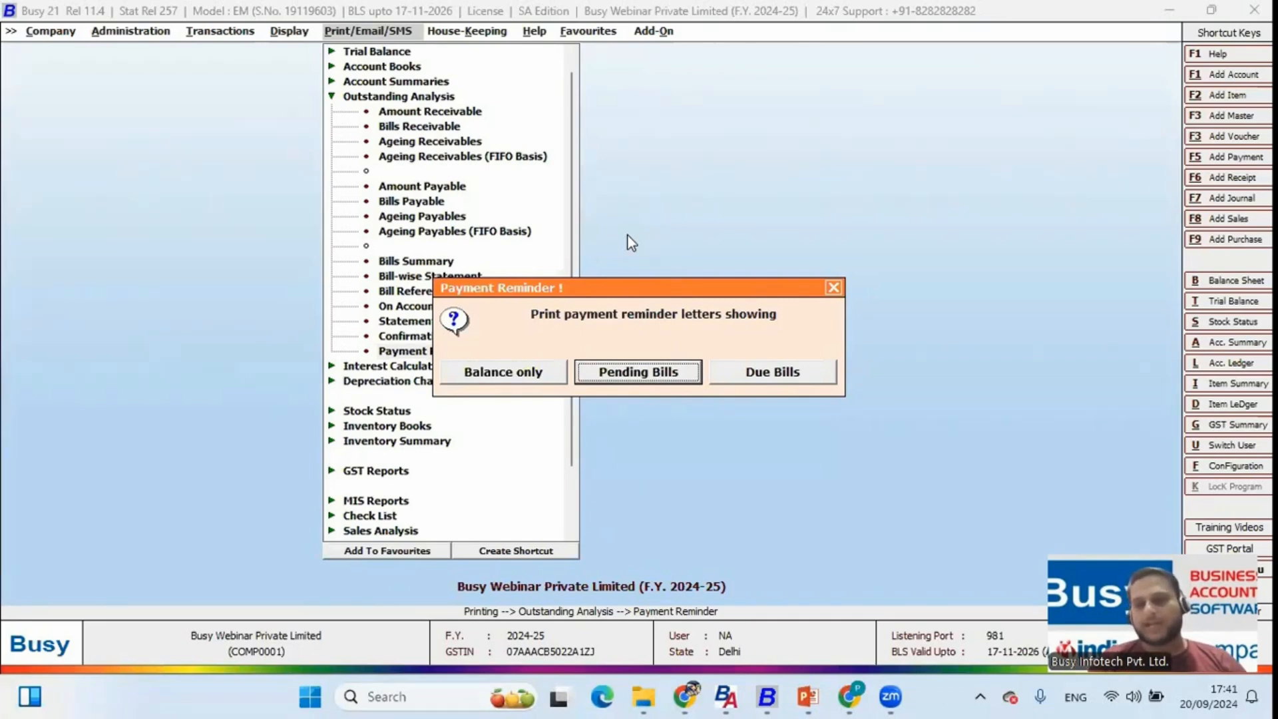
key("Right")
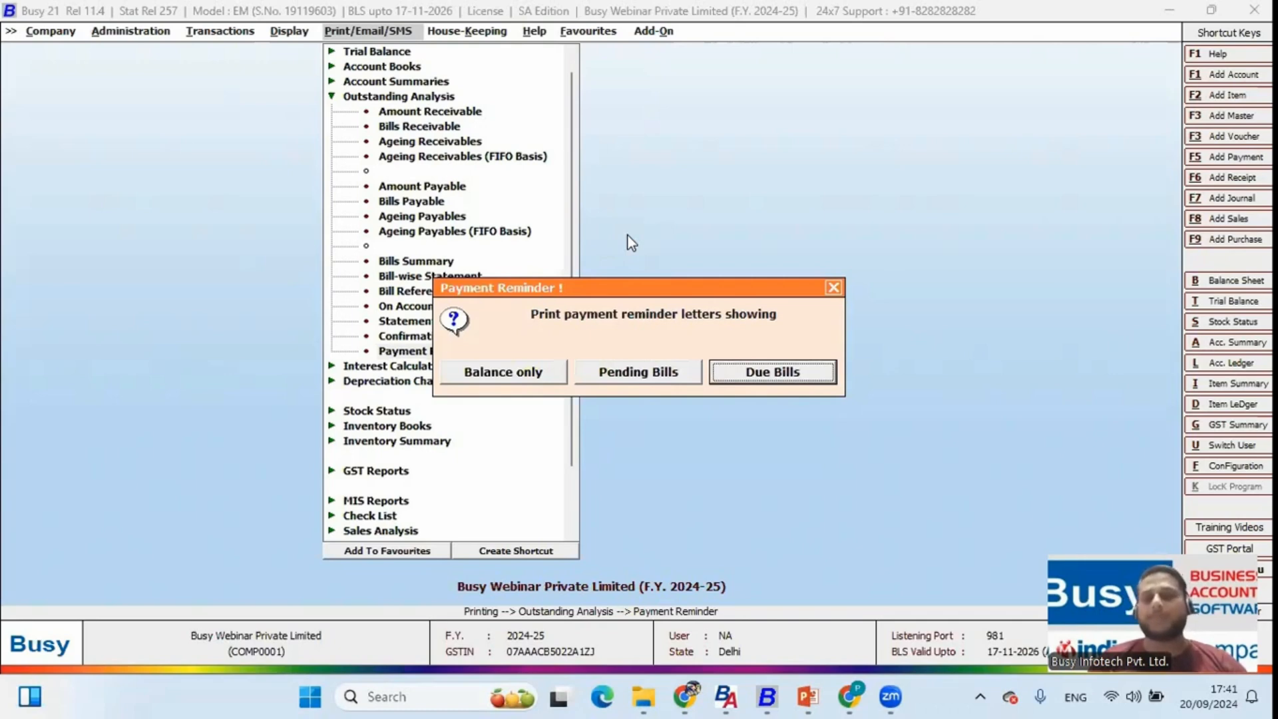
key("Return")
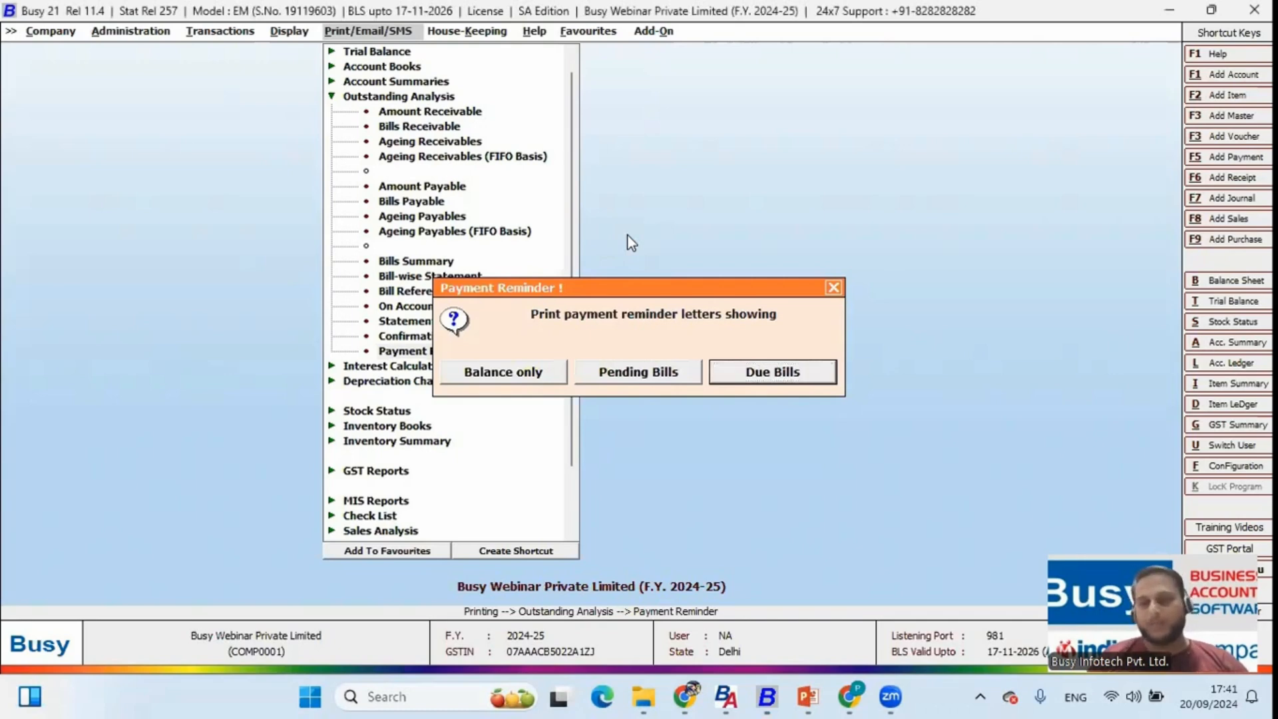
Step: Choose All Parties as the recipients of the payment reminder letters
key("Right")
key("Left")
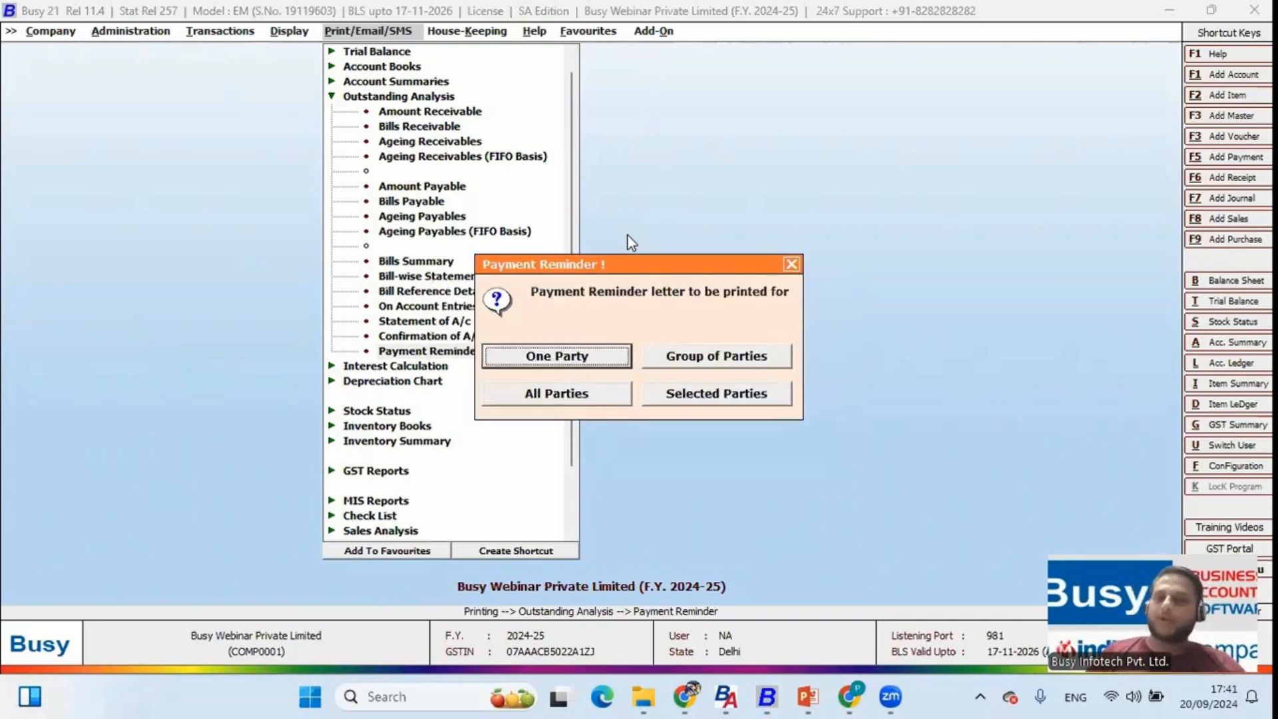
key("Right")
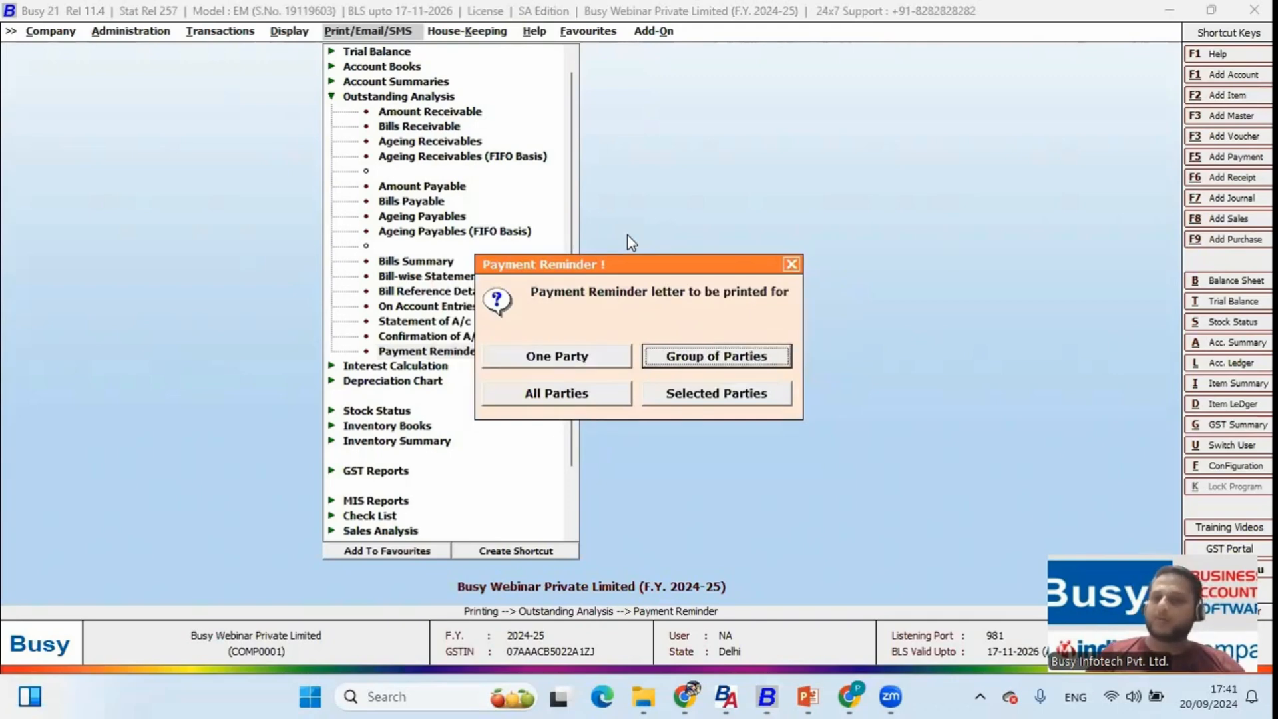
key("Down")
key("Return")
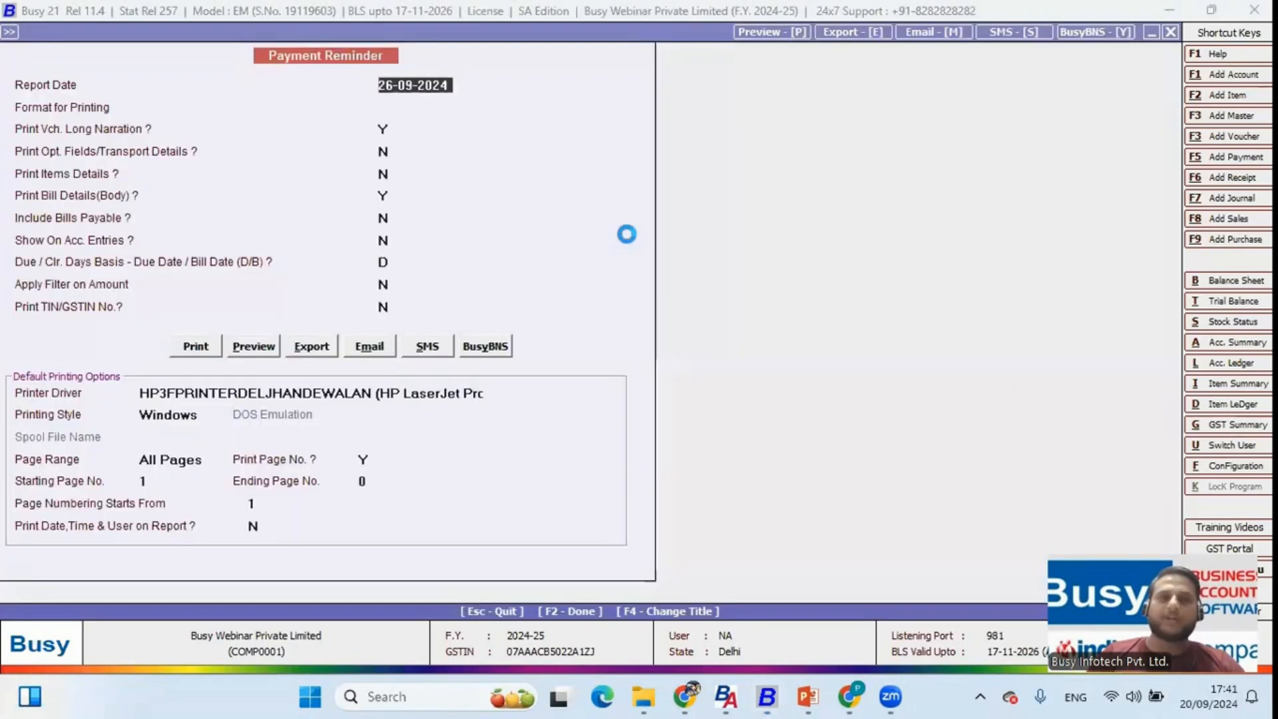
Step: Preview the reminder letters with report date 26-09-2024 and the STANDARD format, check the first party's due bills, and close the preview
key("Return")
key("Return")
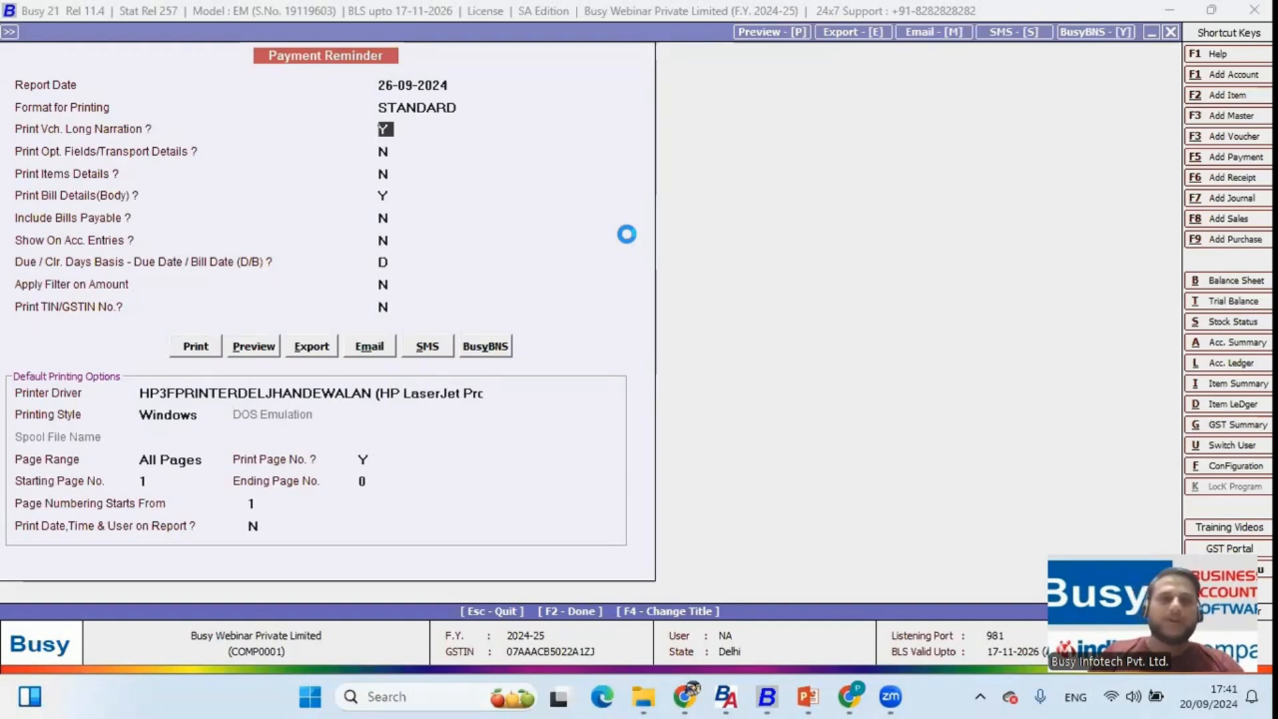
key("Return")
key("Return")
key("Return")
key("Return")
key("Return")
key("Return")
key("Return")
key("Return")
key("Return")
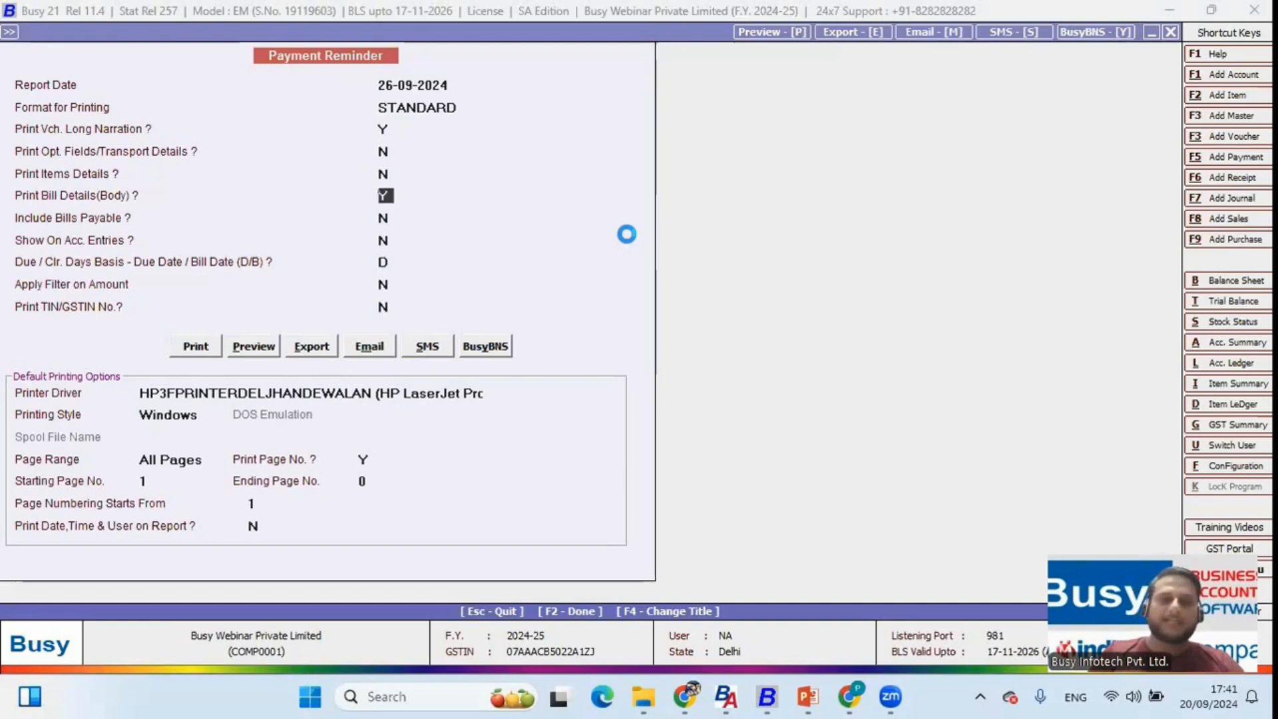
key("Right")
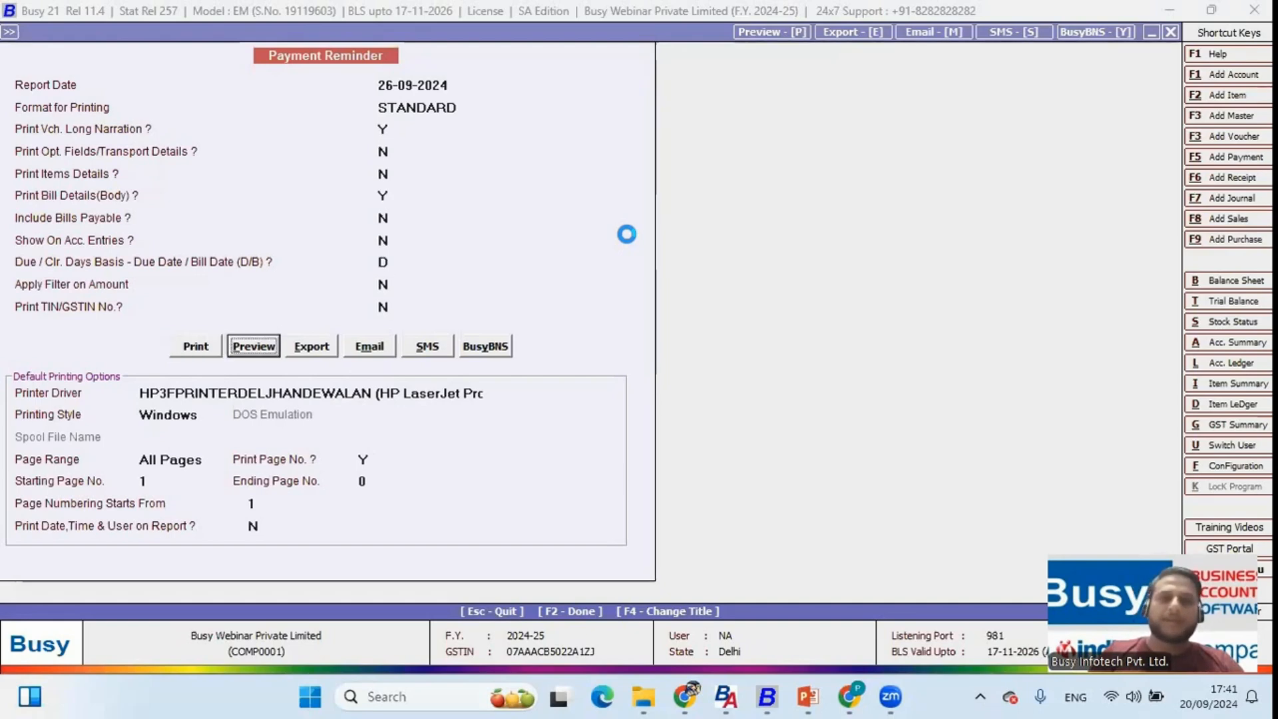
key("Return")
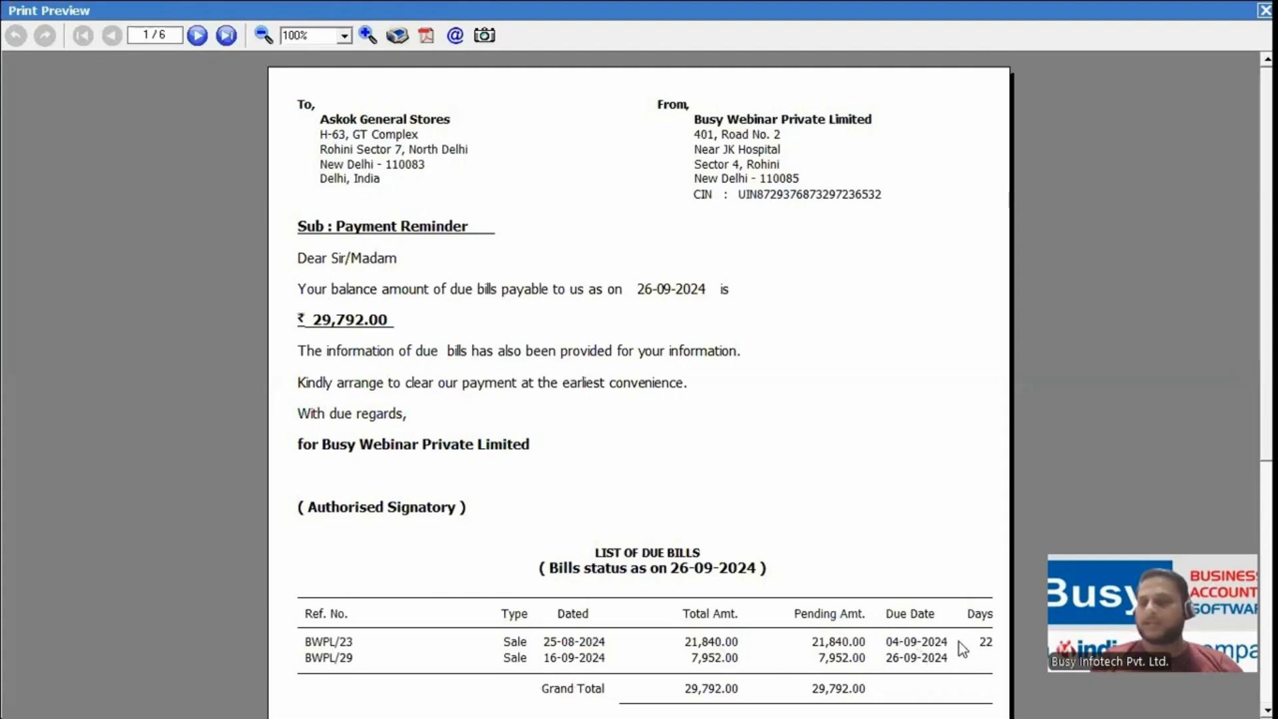
key("Escape")
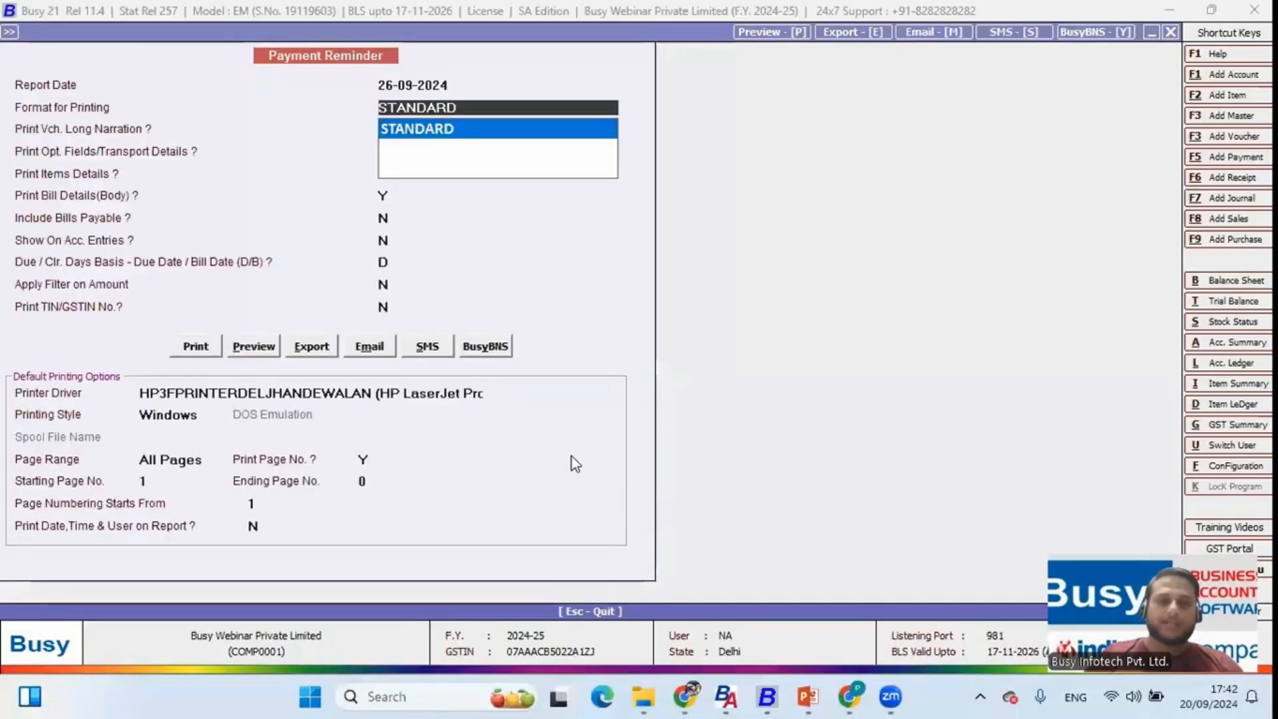
Step: Reopen the preview, page through each party's payment reminder letter to the last one, and close the preview
left_click(265, 344)
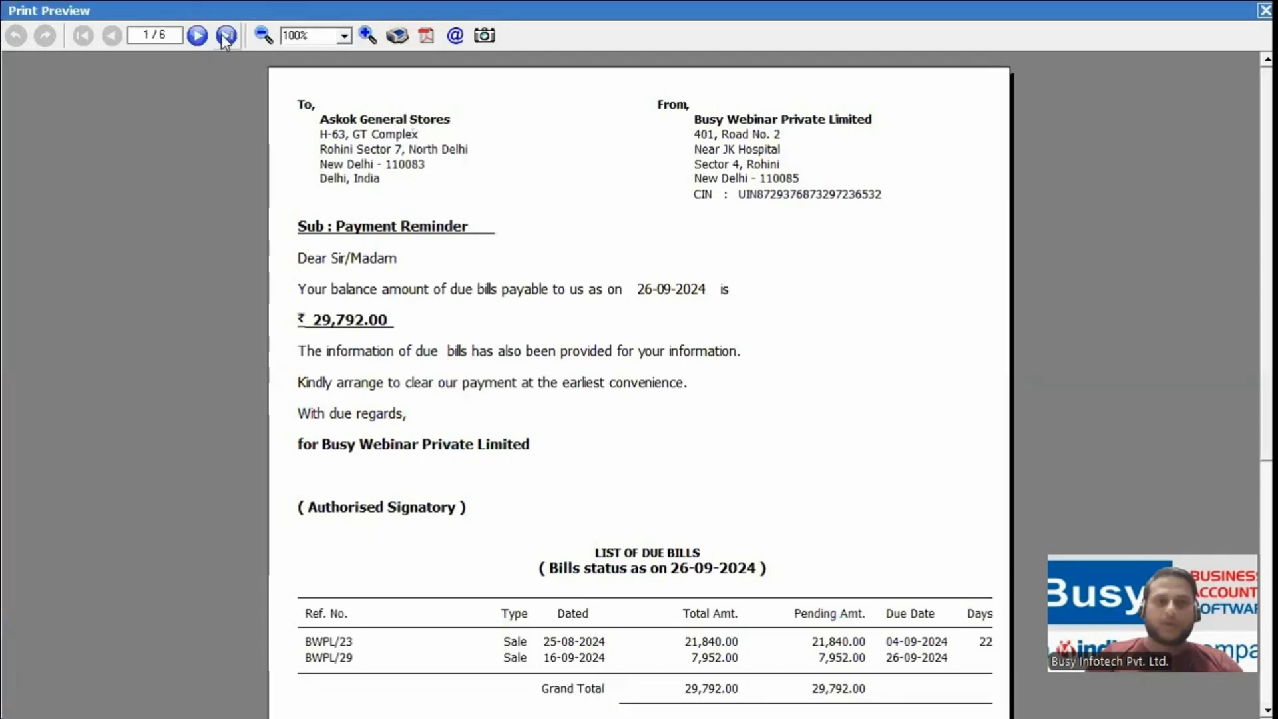
left_click(197, 36)
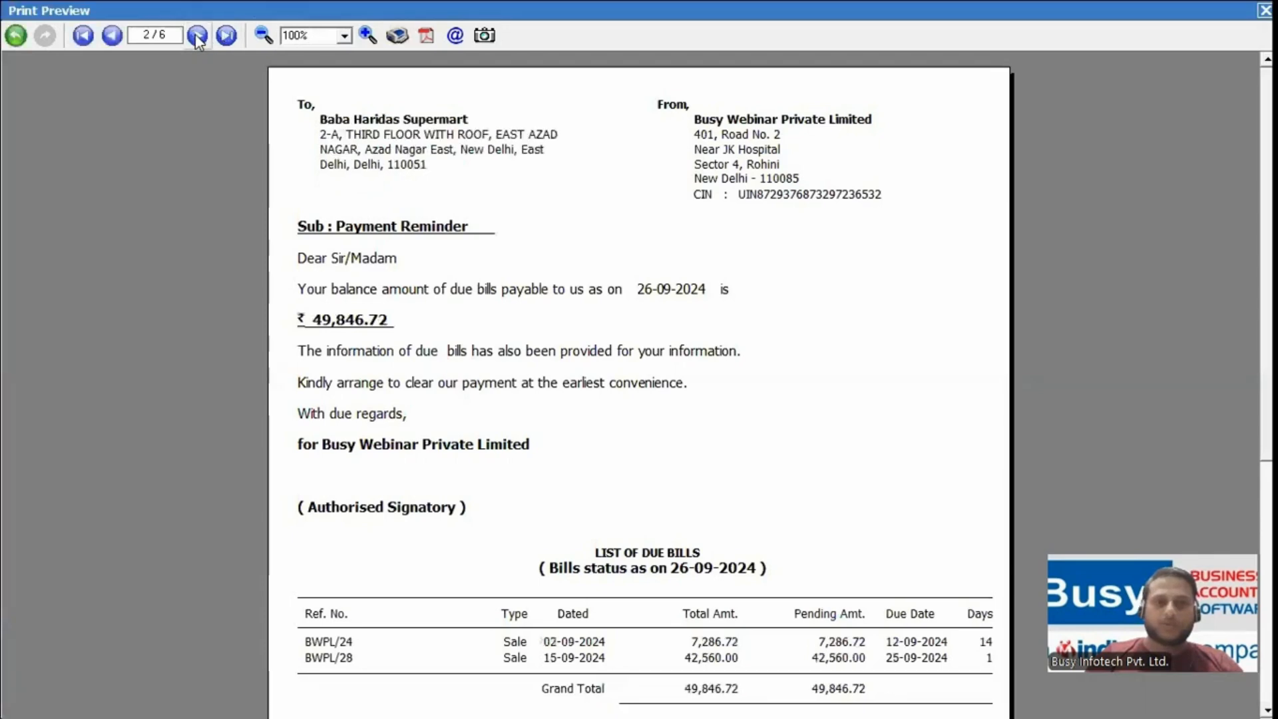
left_click(197, 36)
left_click(197, 36)
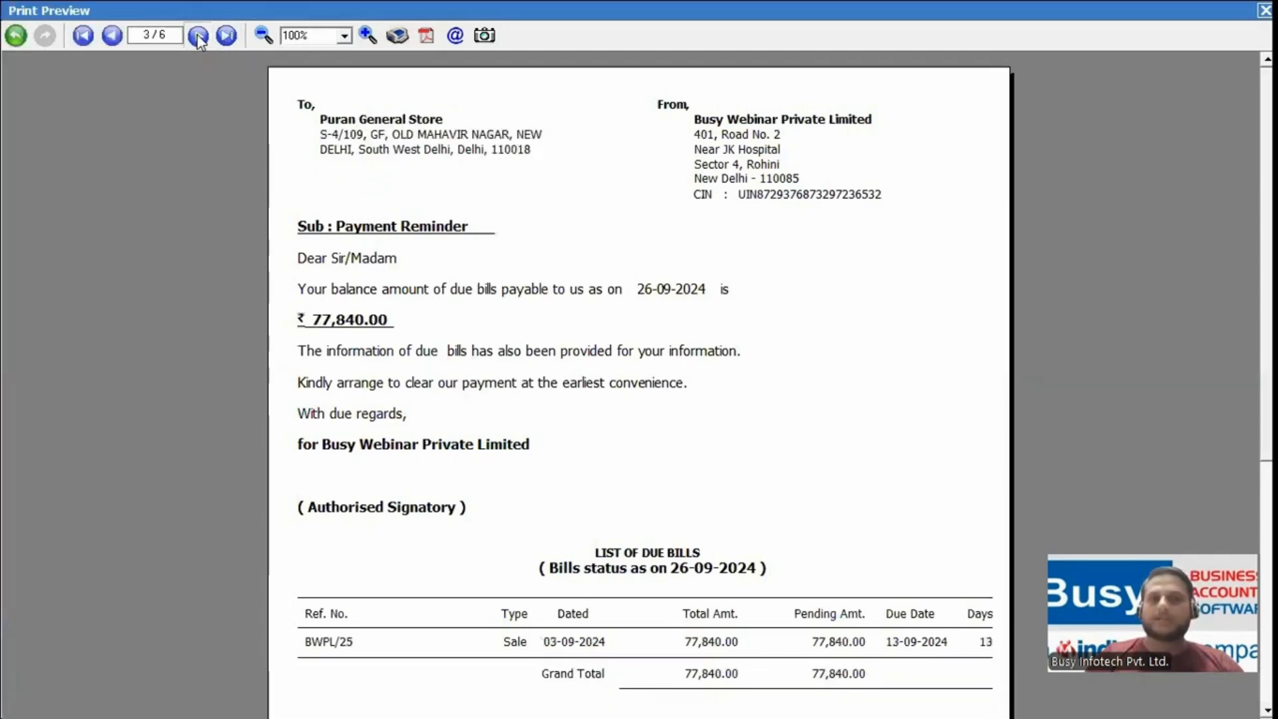
left_click(197, 36)
left_click(197, 36)
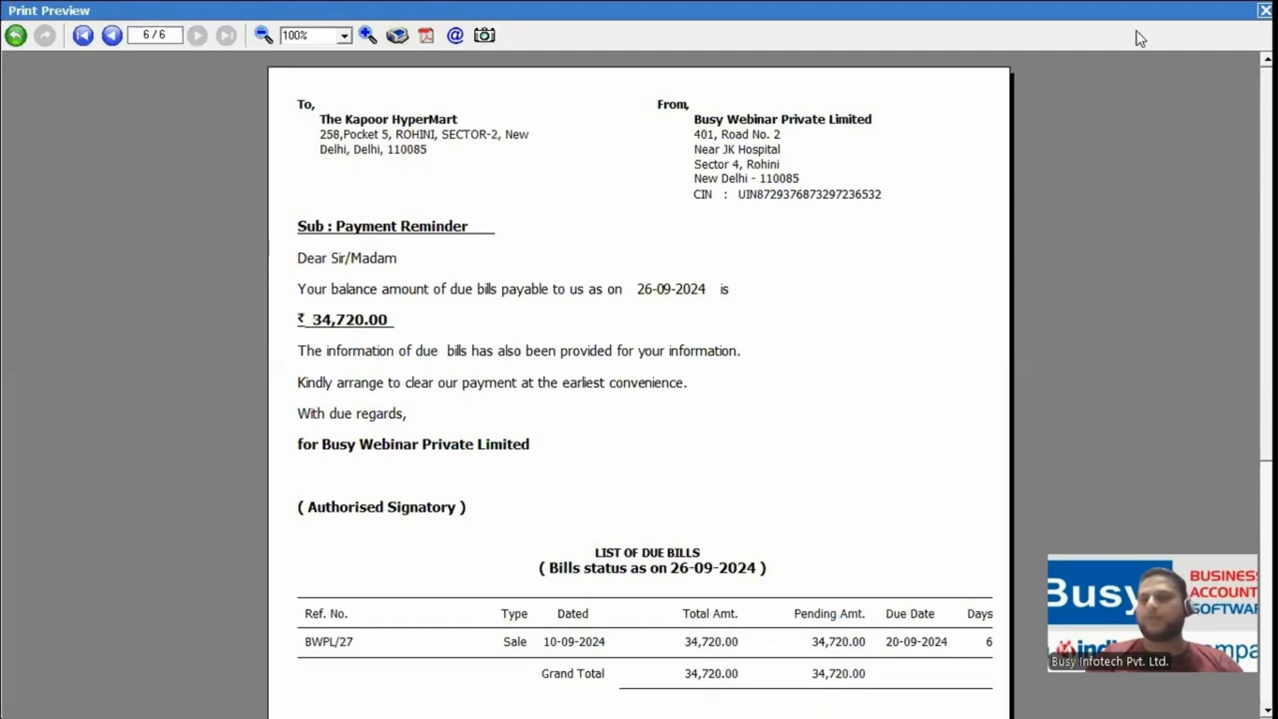
left_click(1265, 10)
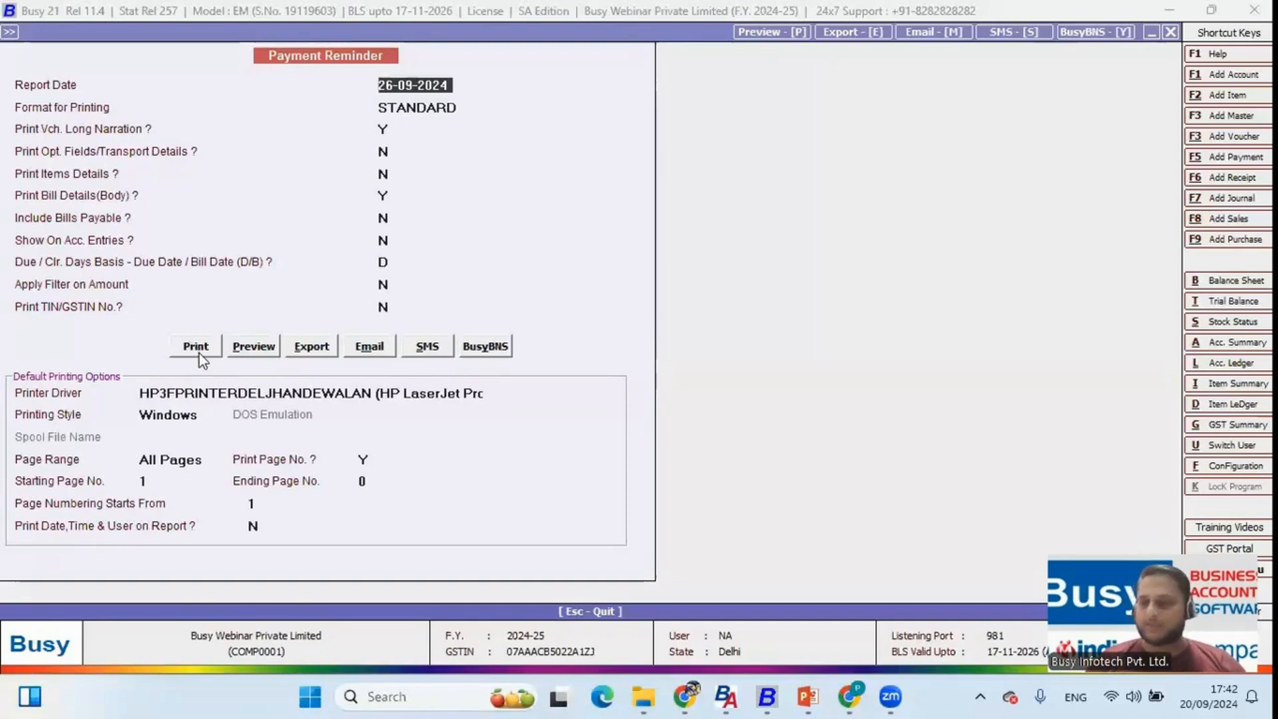
Step: Review the email options for sending the reminders party-wise as PDF attachments, and leave the Payment Reminder form
left_click(369, 356)
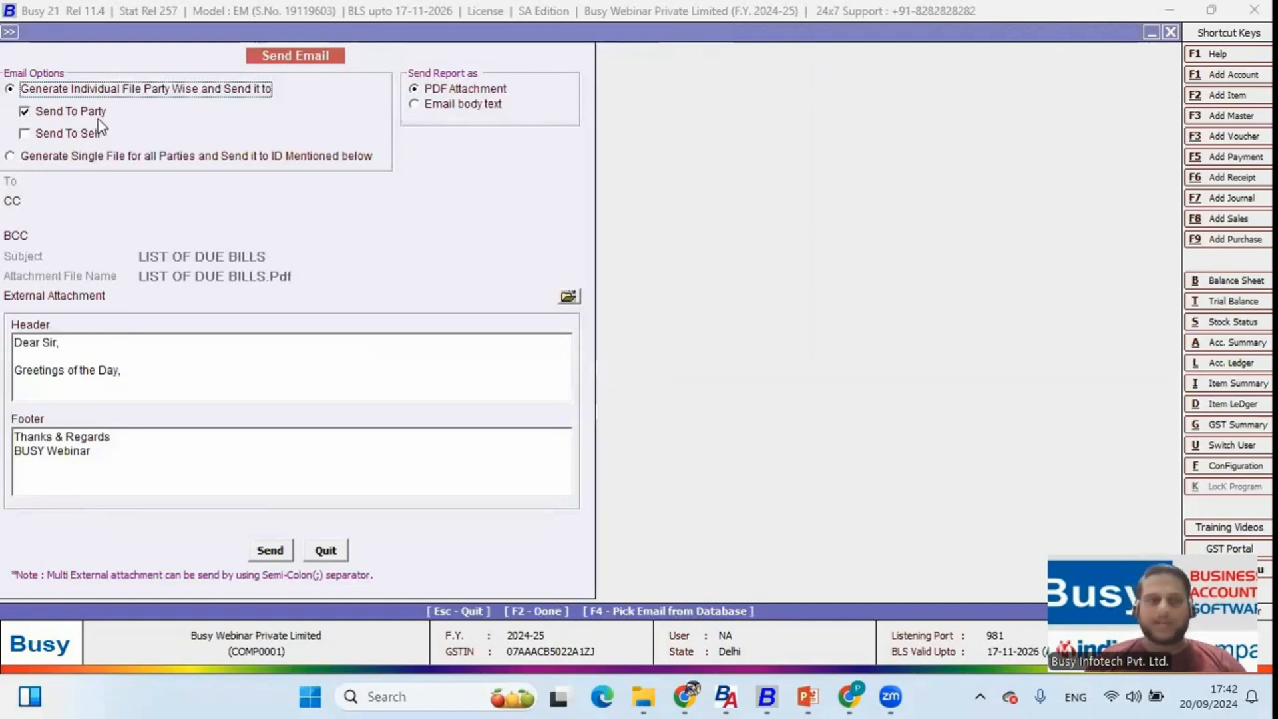
left_click(270, 551)
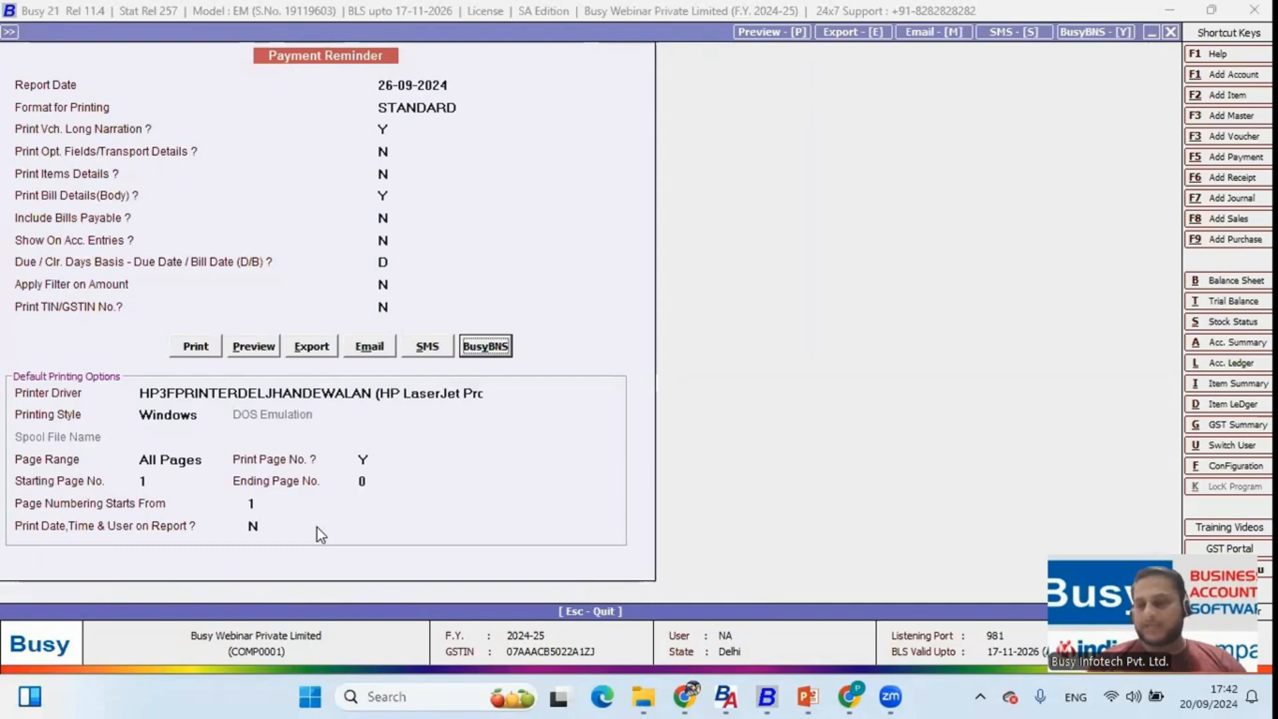
key("Left")
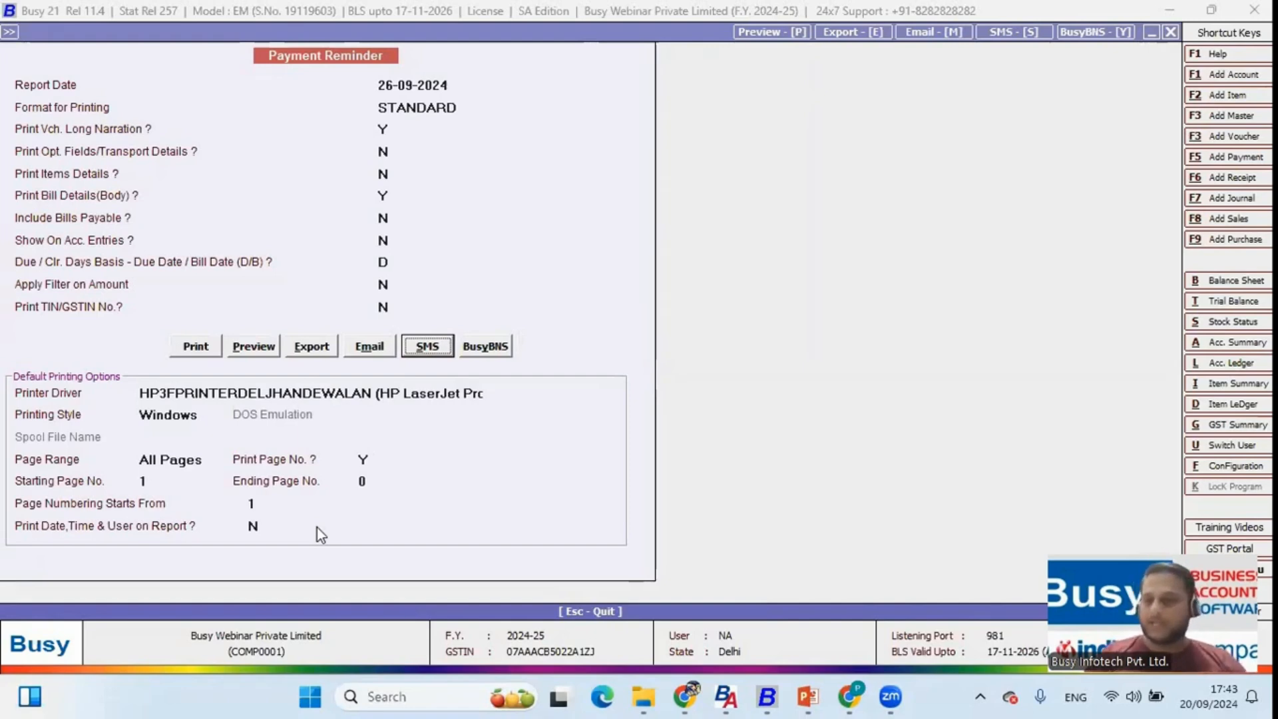
key("Escape")
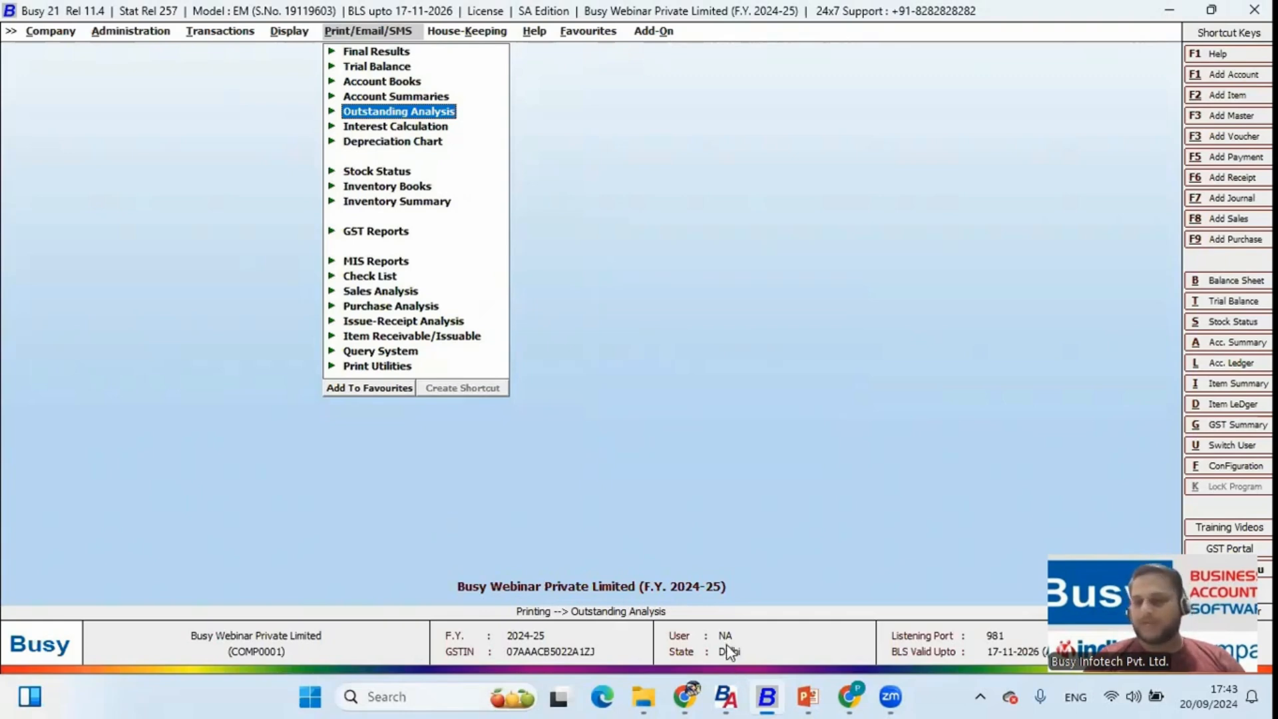
Step: Switch to Chrome, open the Download page of busy.in and find the BUSY Agent 3.6 download
left_click(693, 691)
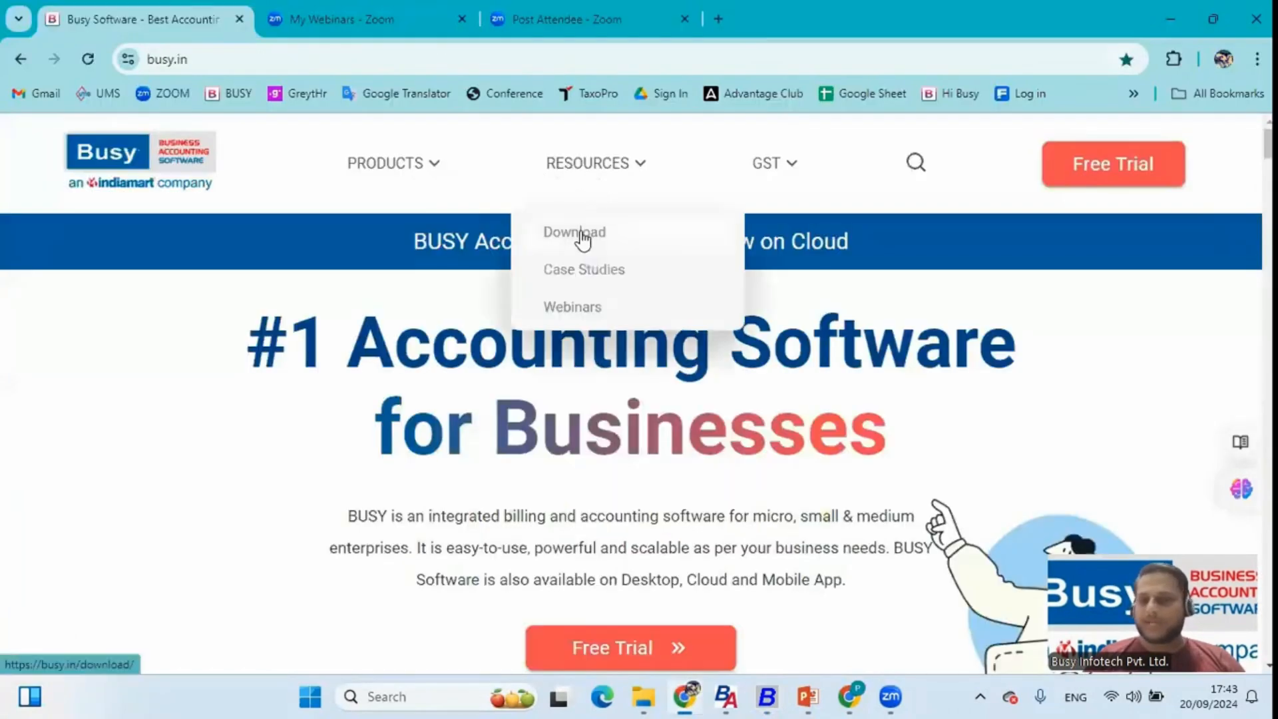
left_click(581, 234)
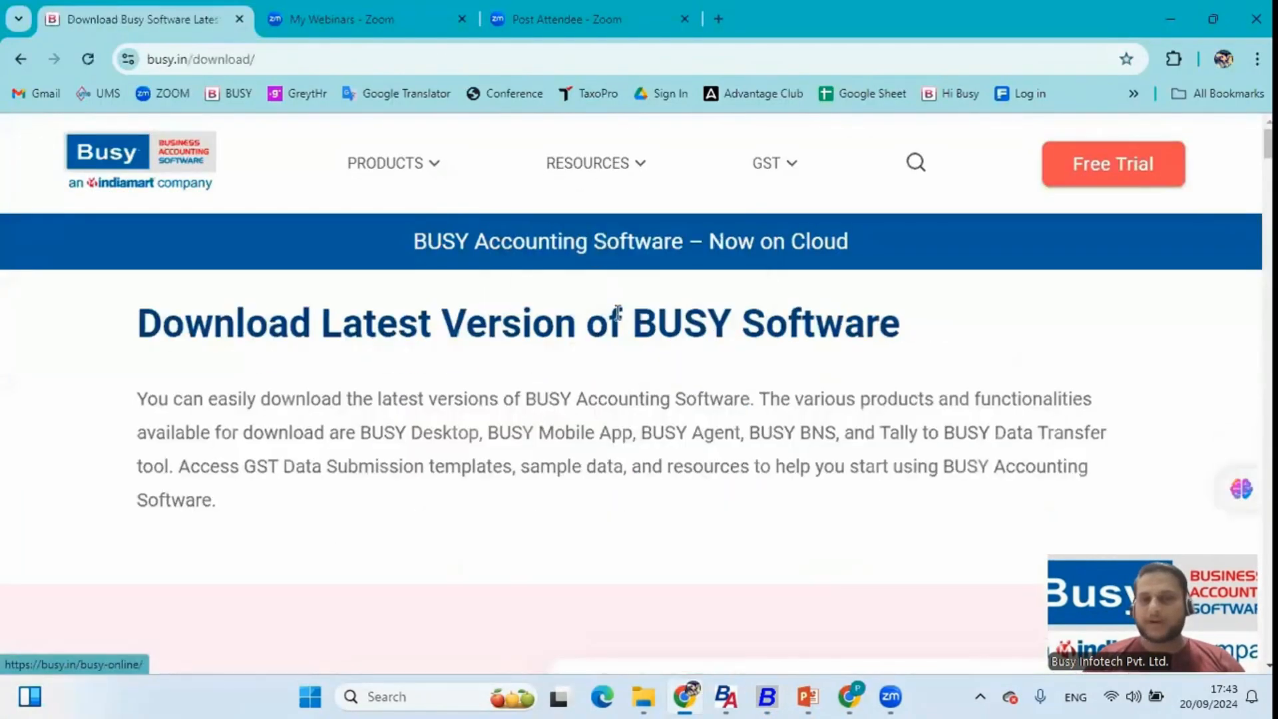
scroll(616, 312, "down", 8)
scroll(616, 312, "down", 20)
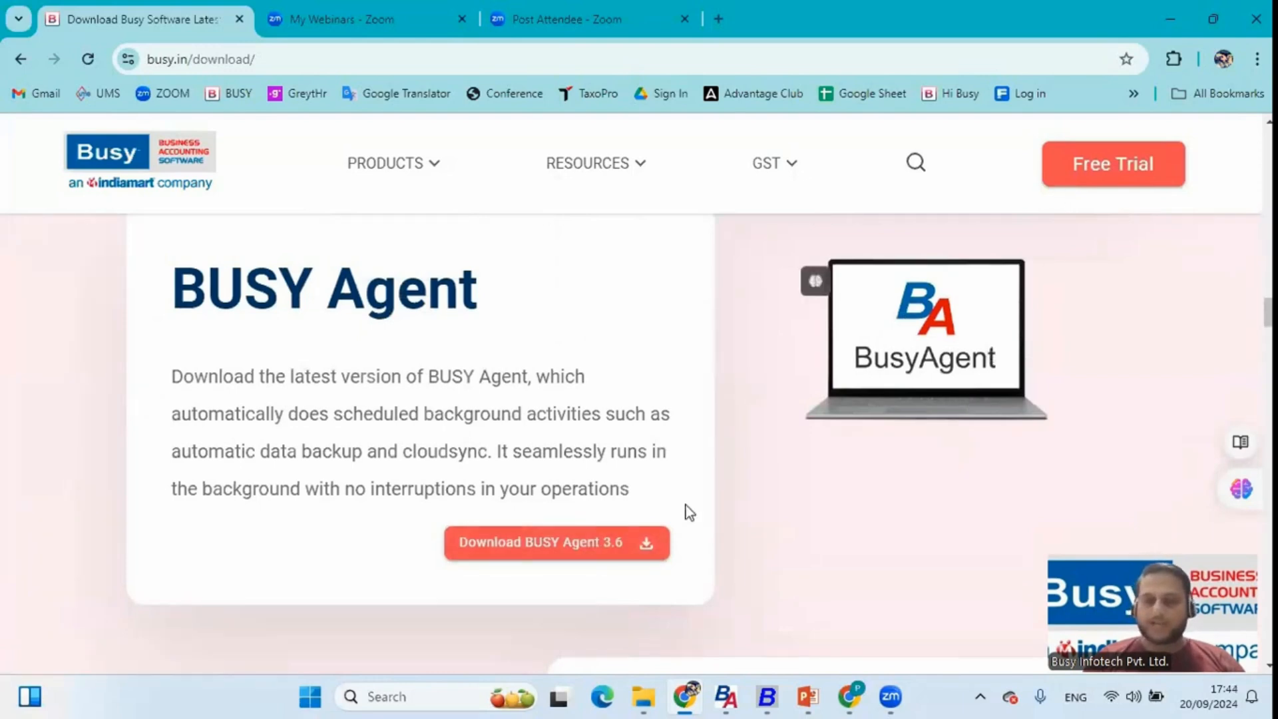
Step: Switch to BusyAgent, open its General Configuration and examine the data directory setting
key("super+d")
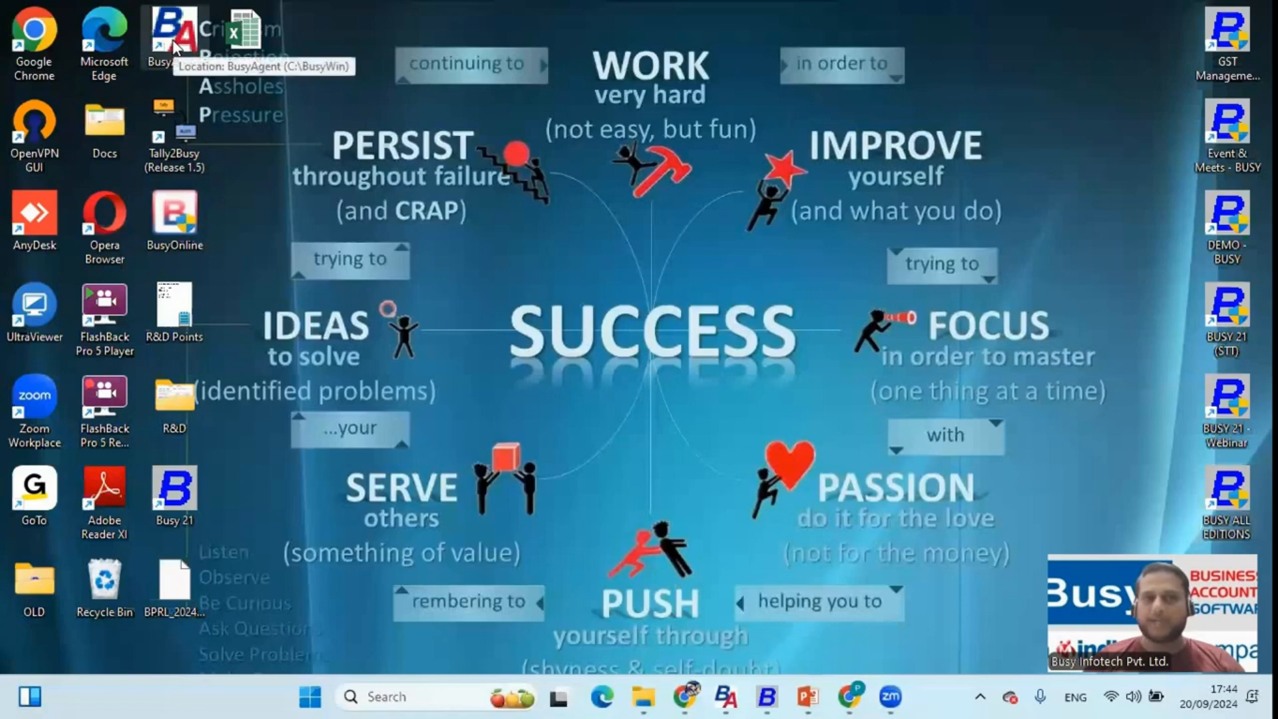
left_click(727, 697)
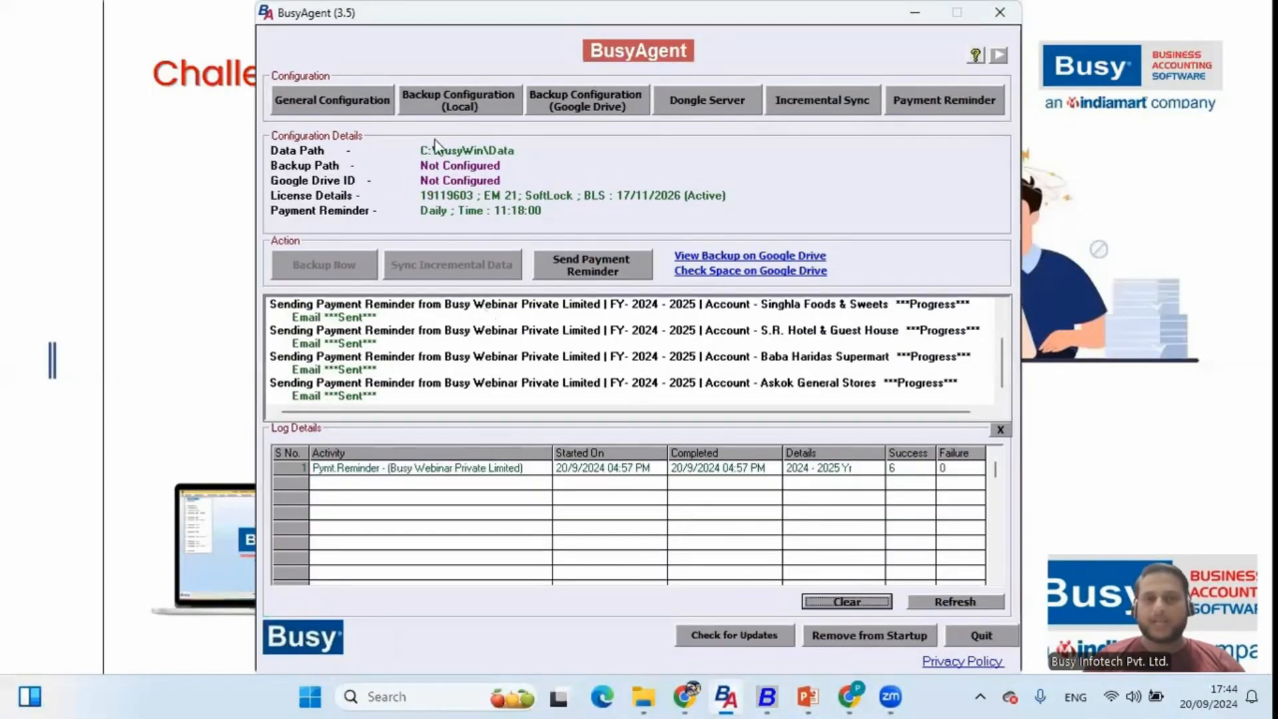
left_click(337, 109)
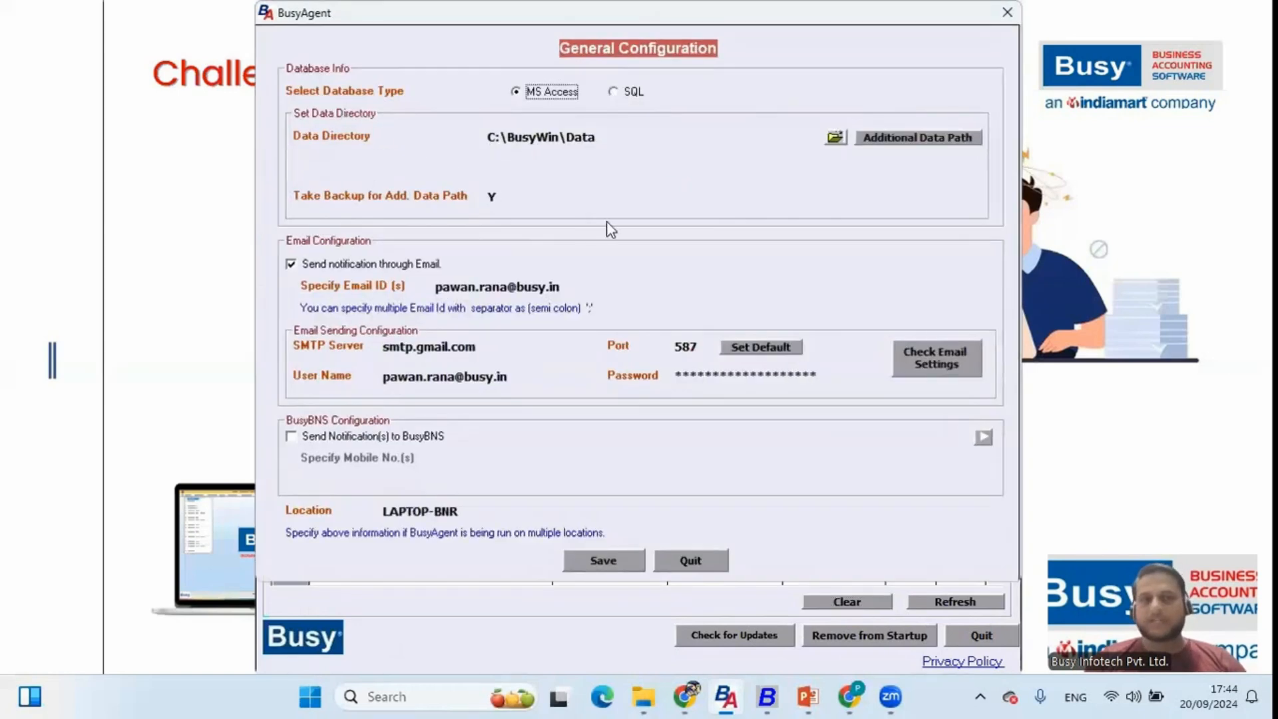
left_click(610, 133)
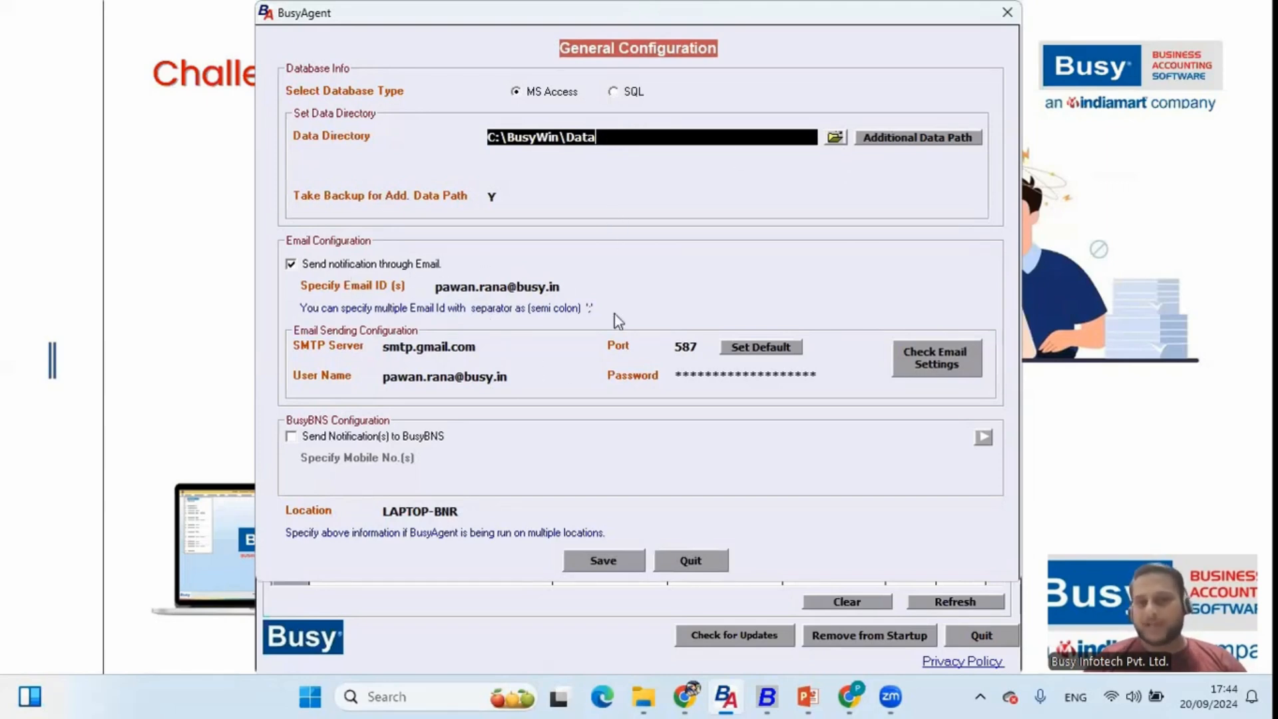
Step: Review the notification e-mail address, SMTP server and user name in the general configuration, and save it
left_click(576, 284)
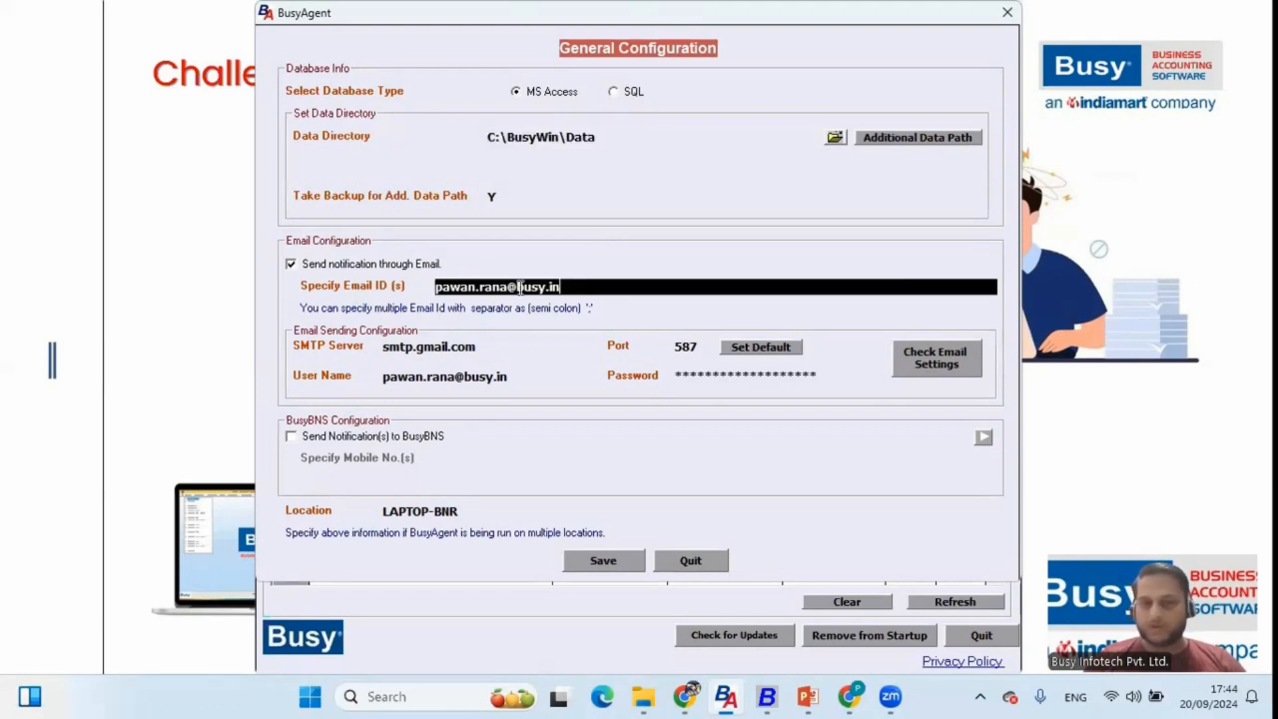
left_click(476, 345)
double_click(476, 345)
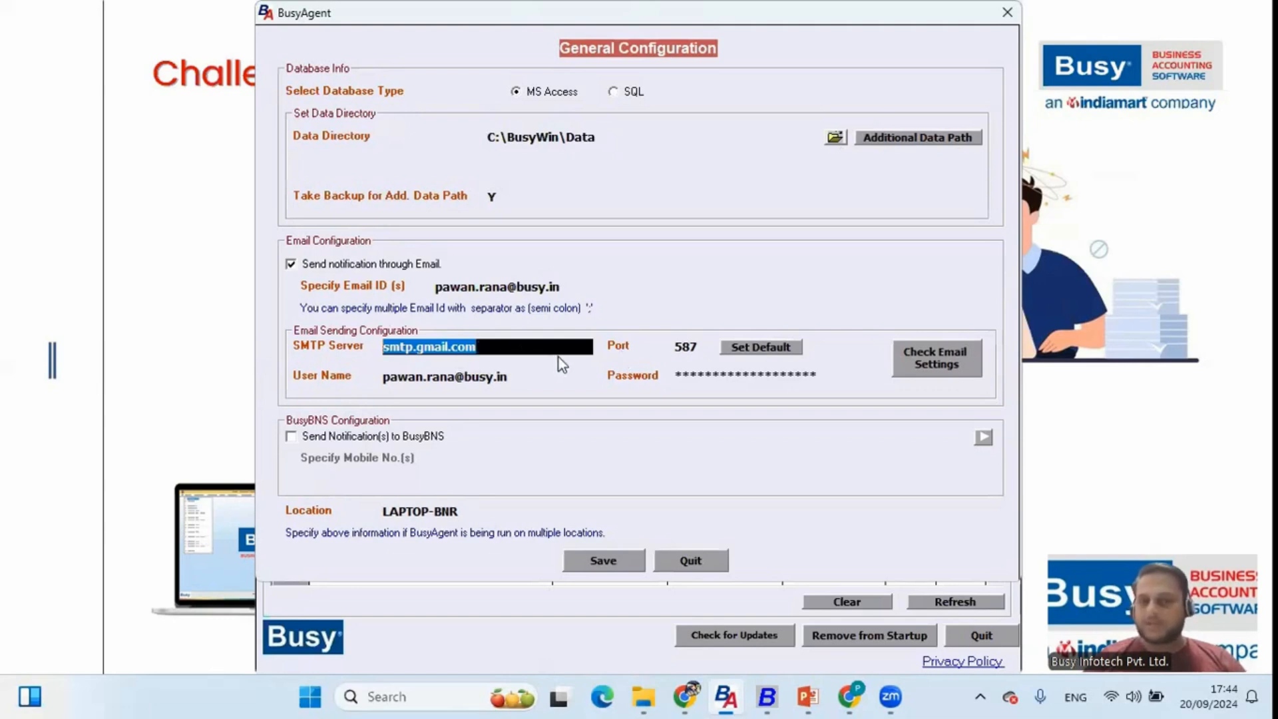
left_click(500, 377)
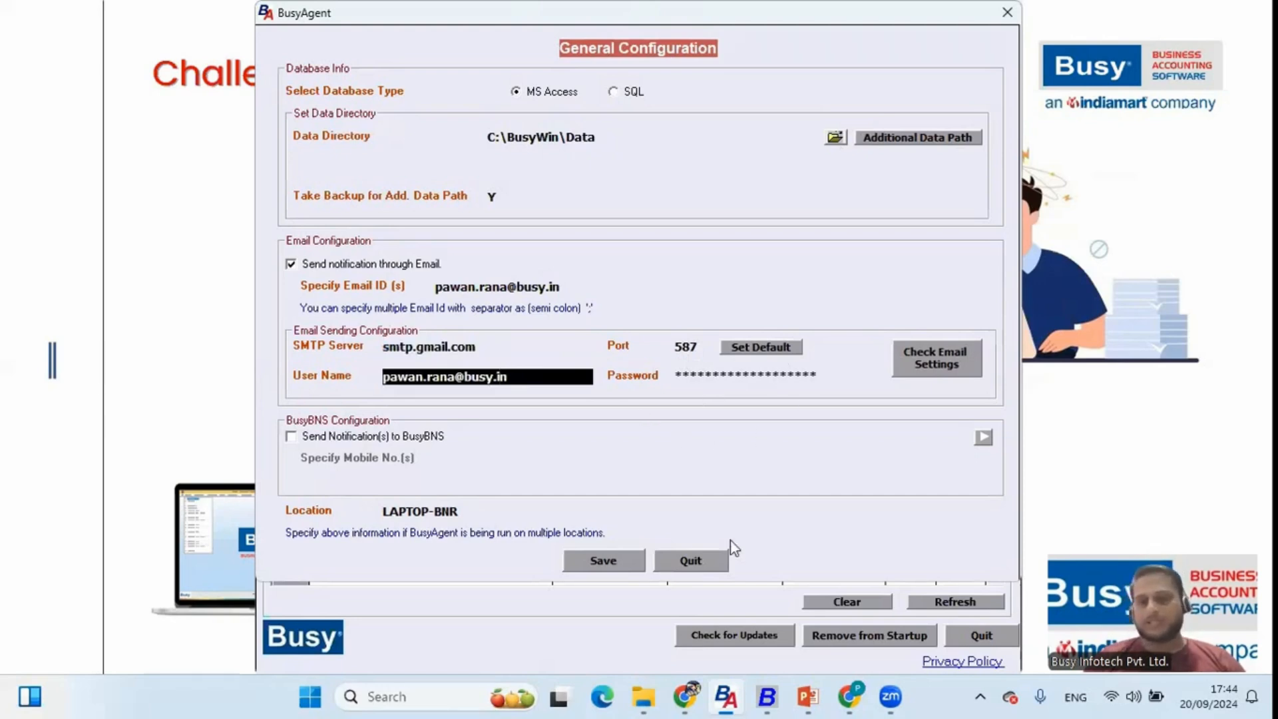
left_click(589, 565)
left_click(705, 398)
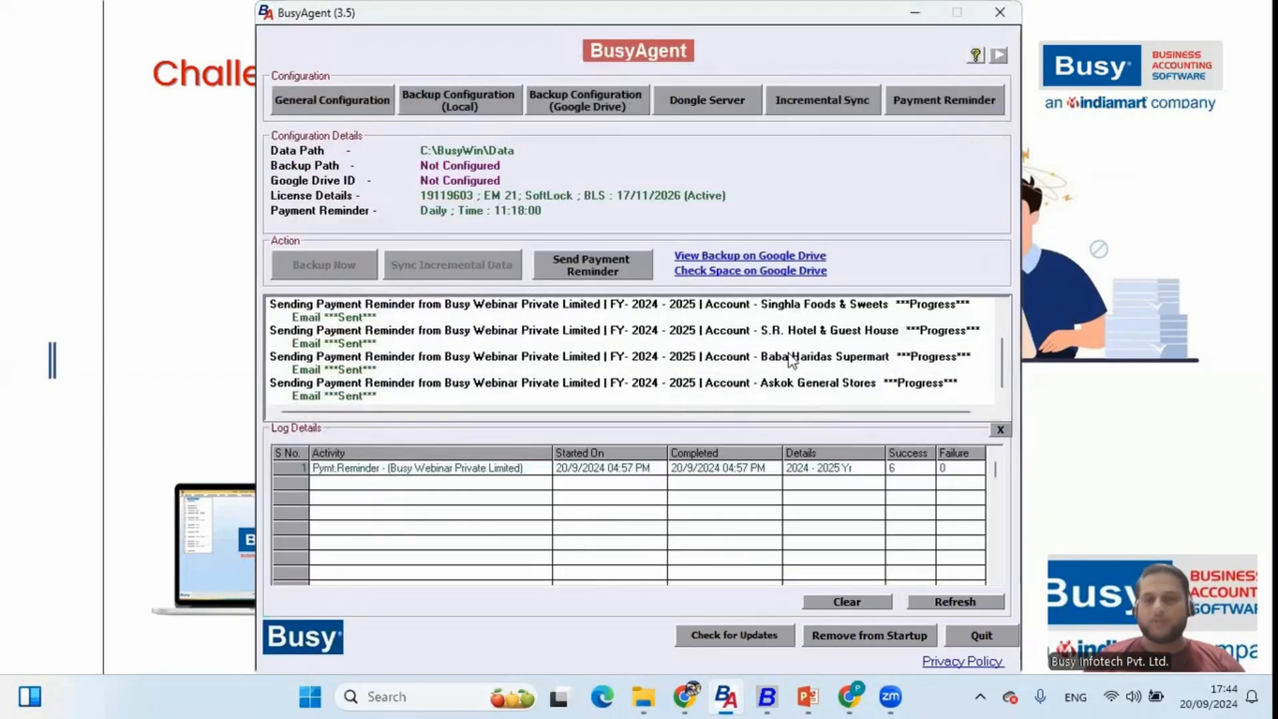
Step: Enable payment reminders and set them to cover all accounts of Busy Webinar Private Limited
left_click(933, 107)
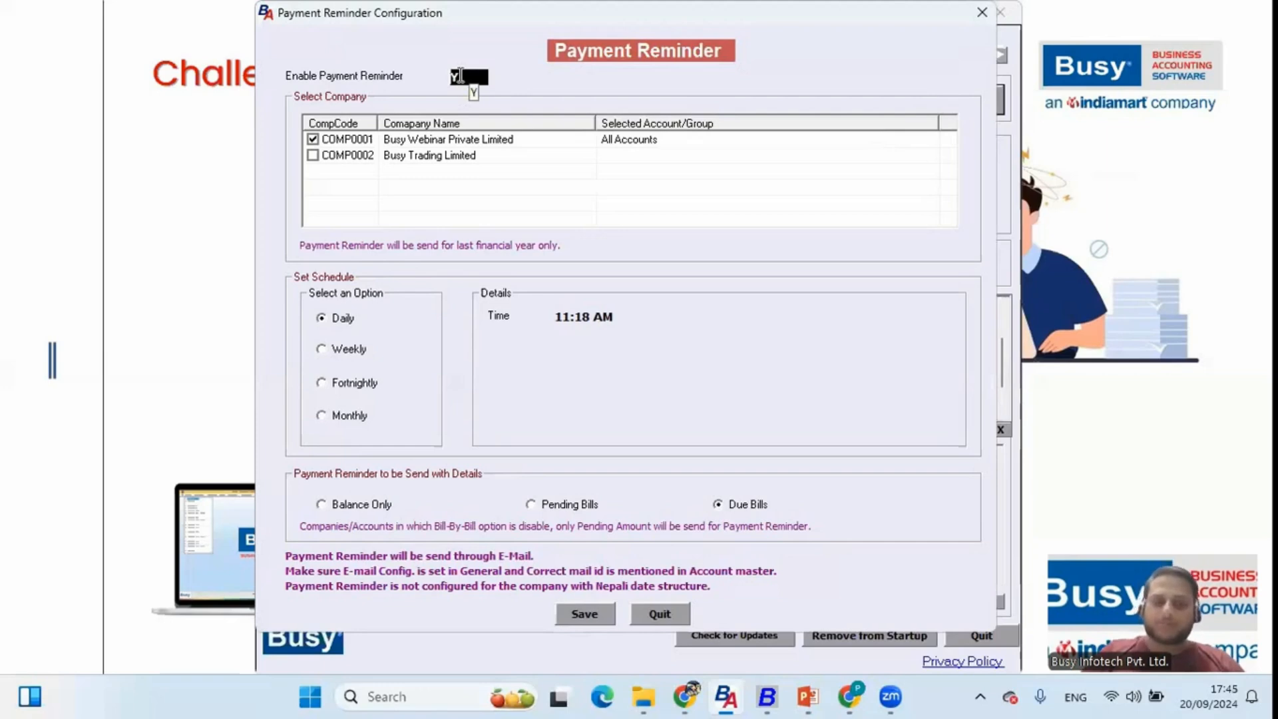
type("N")
type("Y")
key("Return")
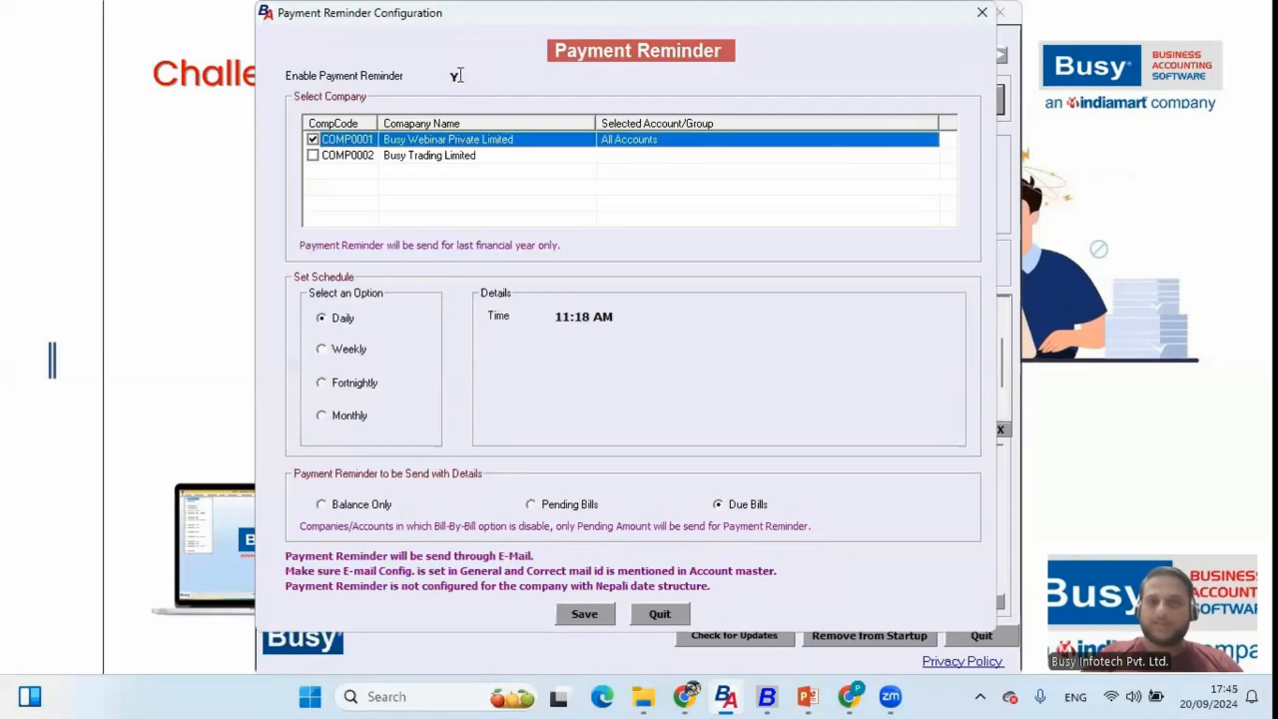
double_click(398, 141)
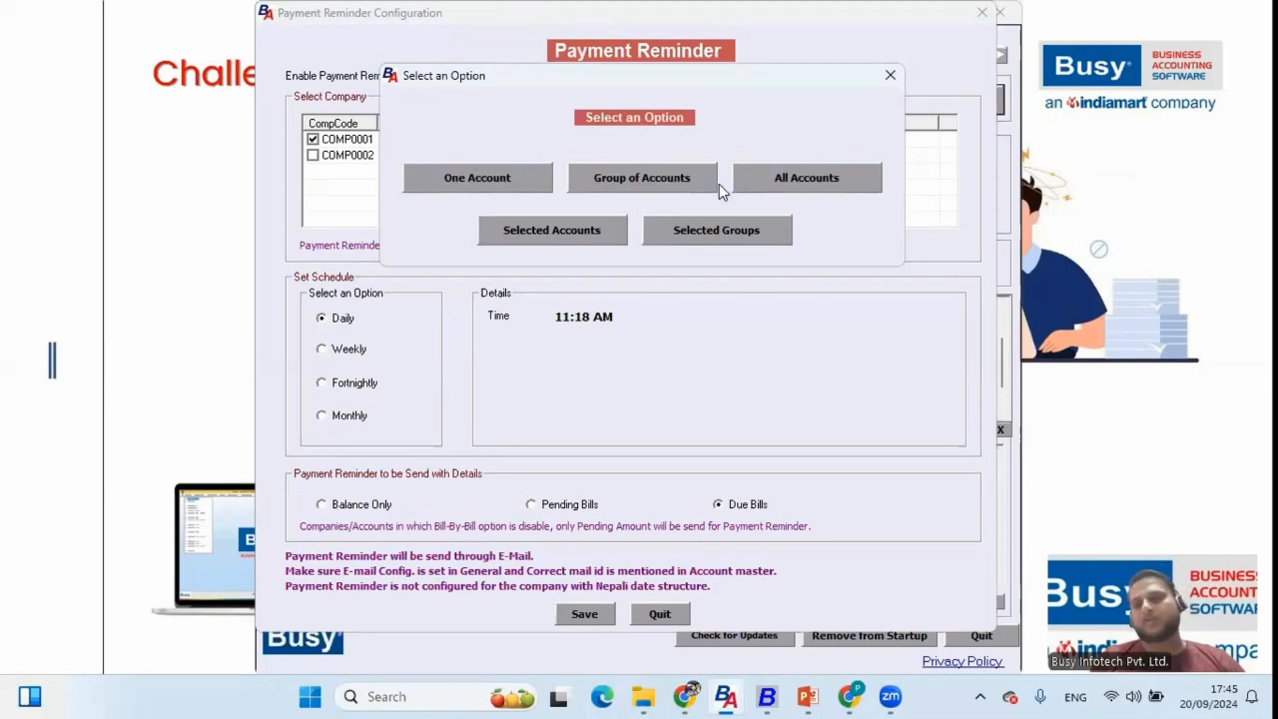
left_click(785, 177)
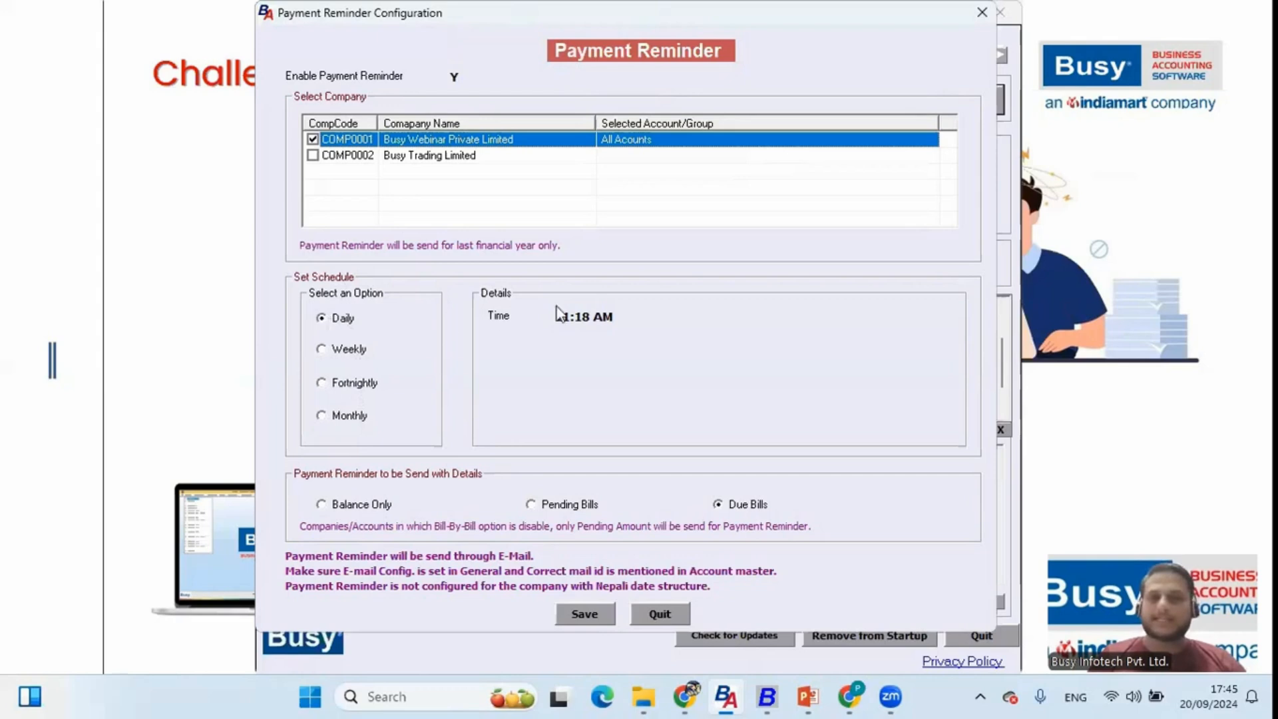
Step: Try the weekly, fortnightly and monthly reminder schedules, entering 2 as the monthly date
left_click(603, 316)
left_click(350, 347)
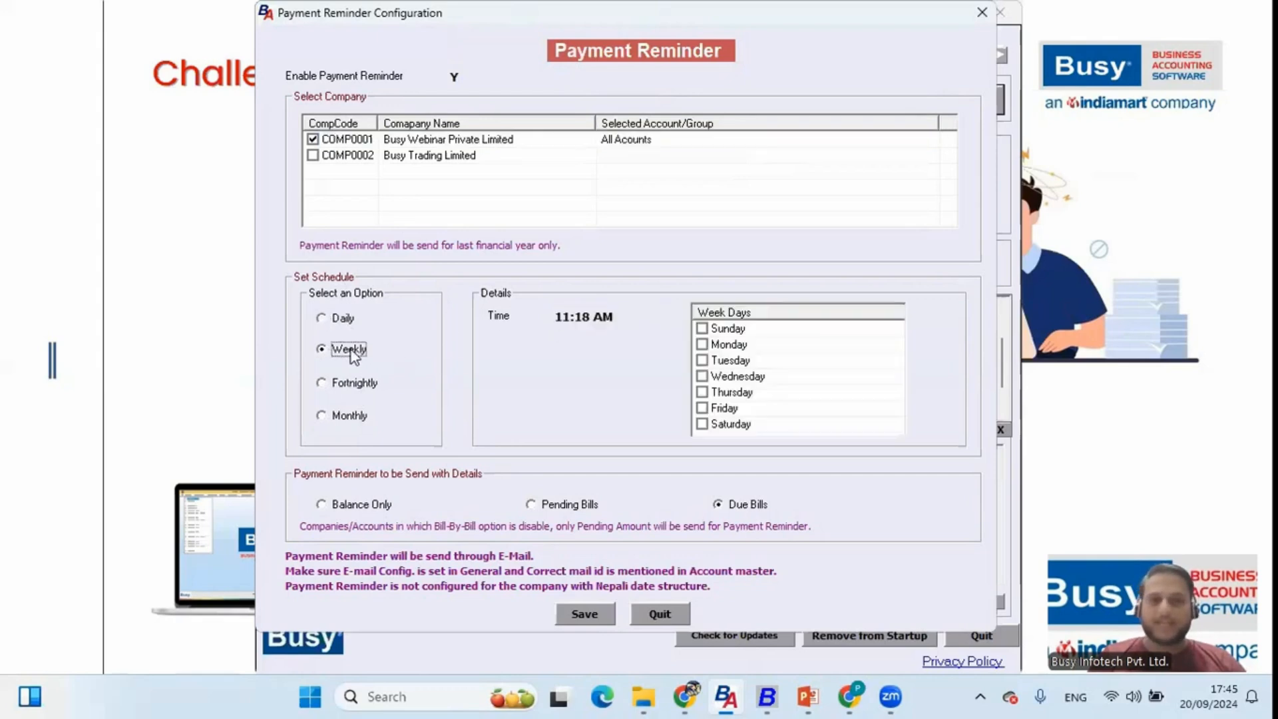
left_click(593, 317)
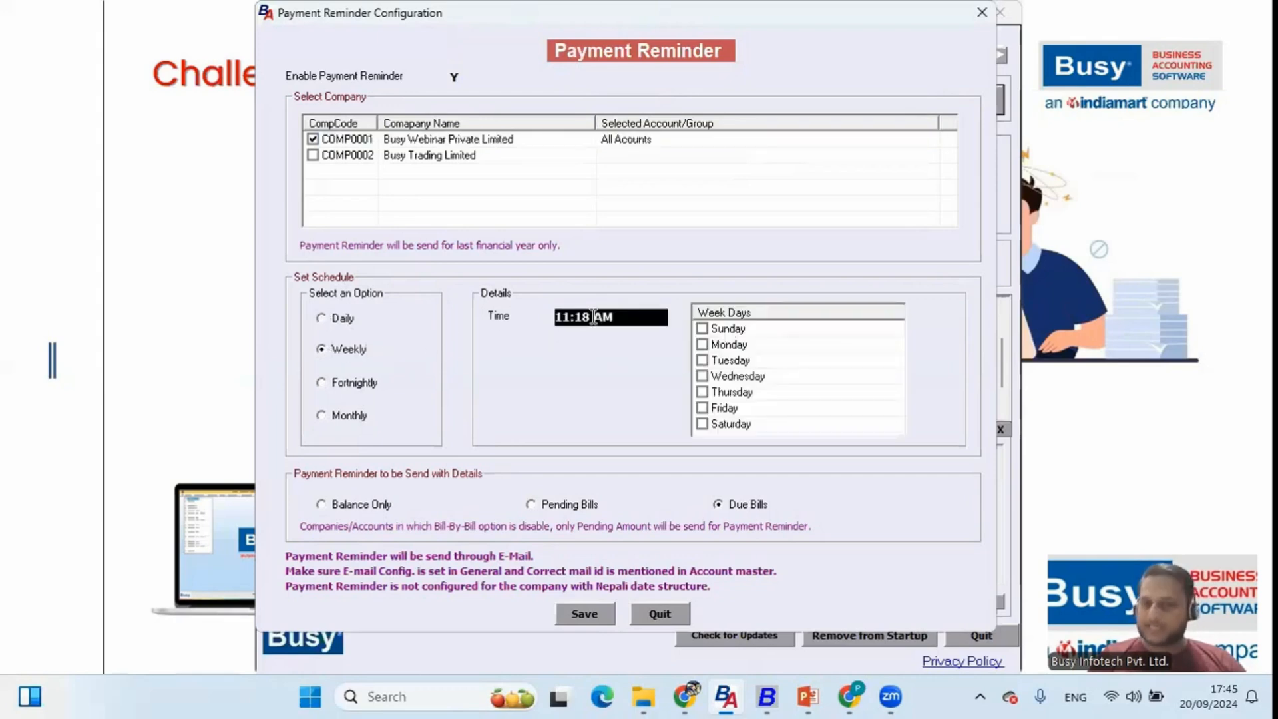
left_click(344, 385)
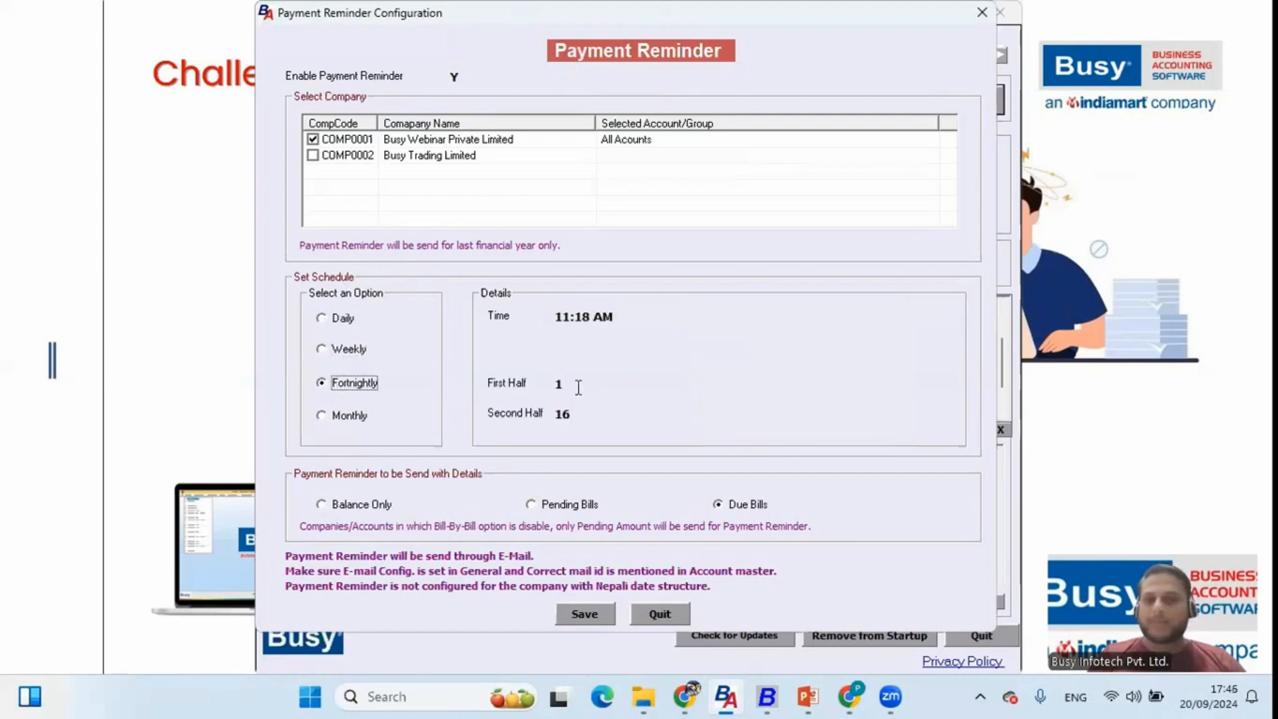
left_click(578, 387)
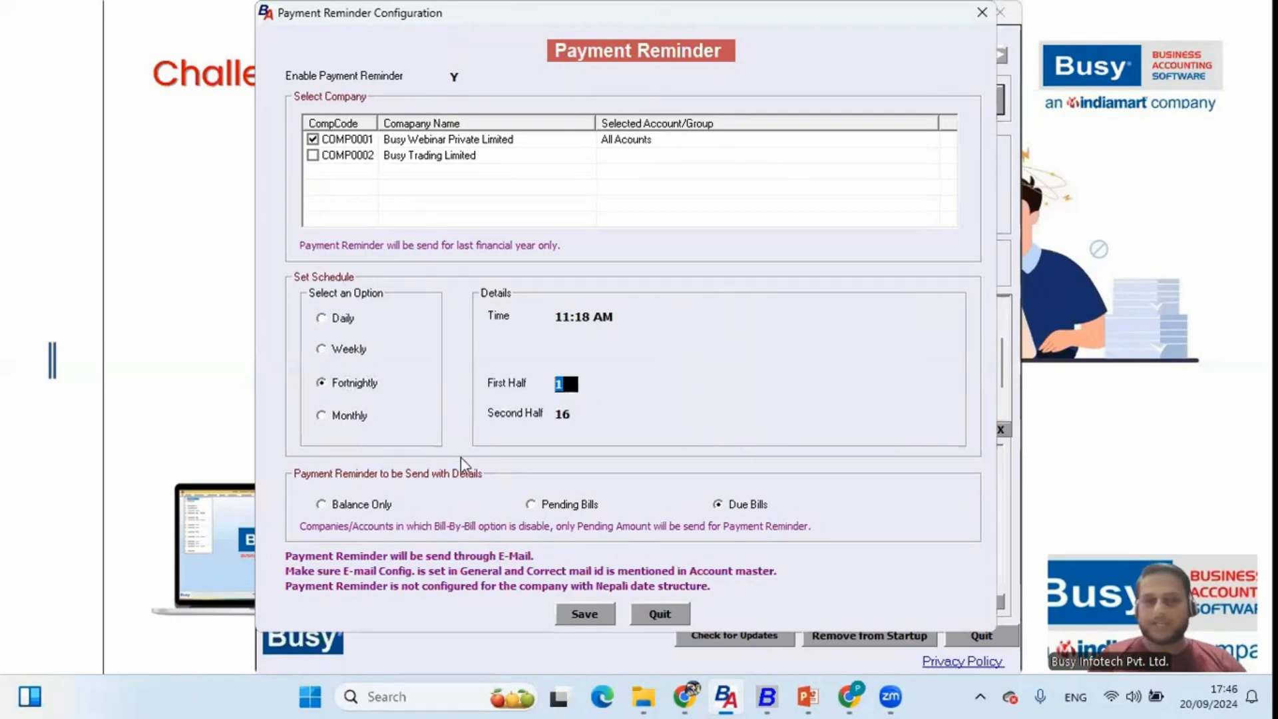
left_click(346, 416)
left_click(584, 348)
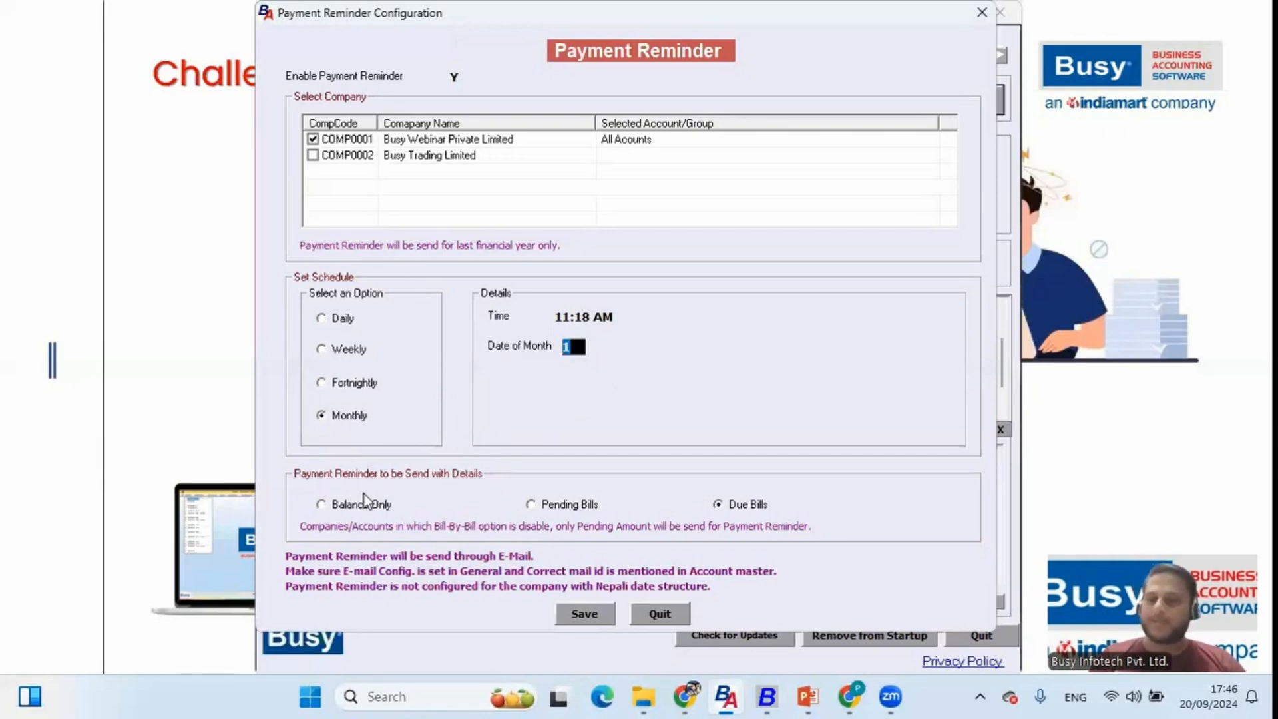
type("2")
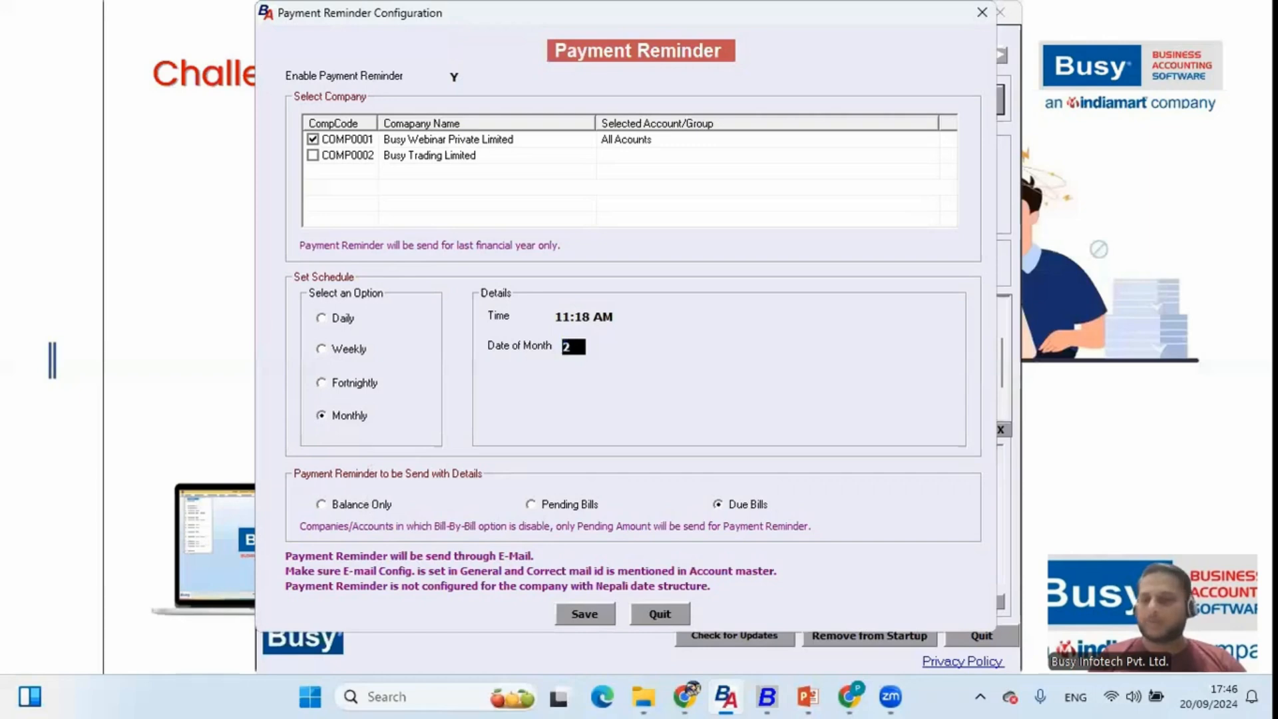
Step: Set the payment reminder schedule to daily and save the reminder configuration
left_click(330, 318)
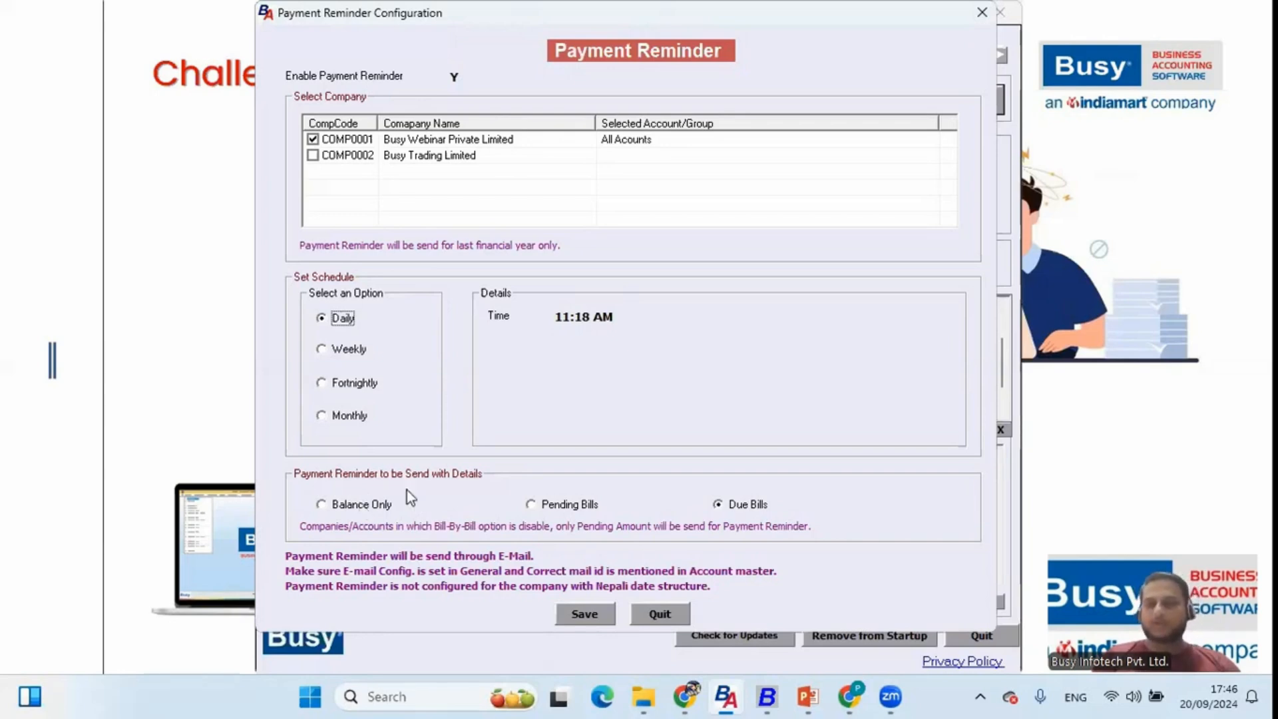
left_click(589, 617)
left_click(690, 398)
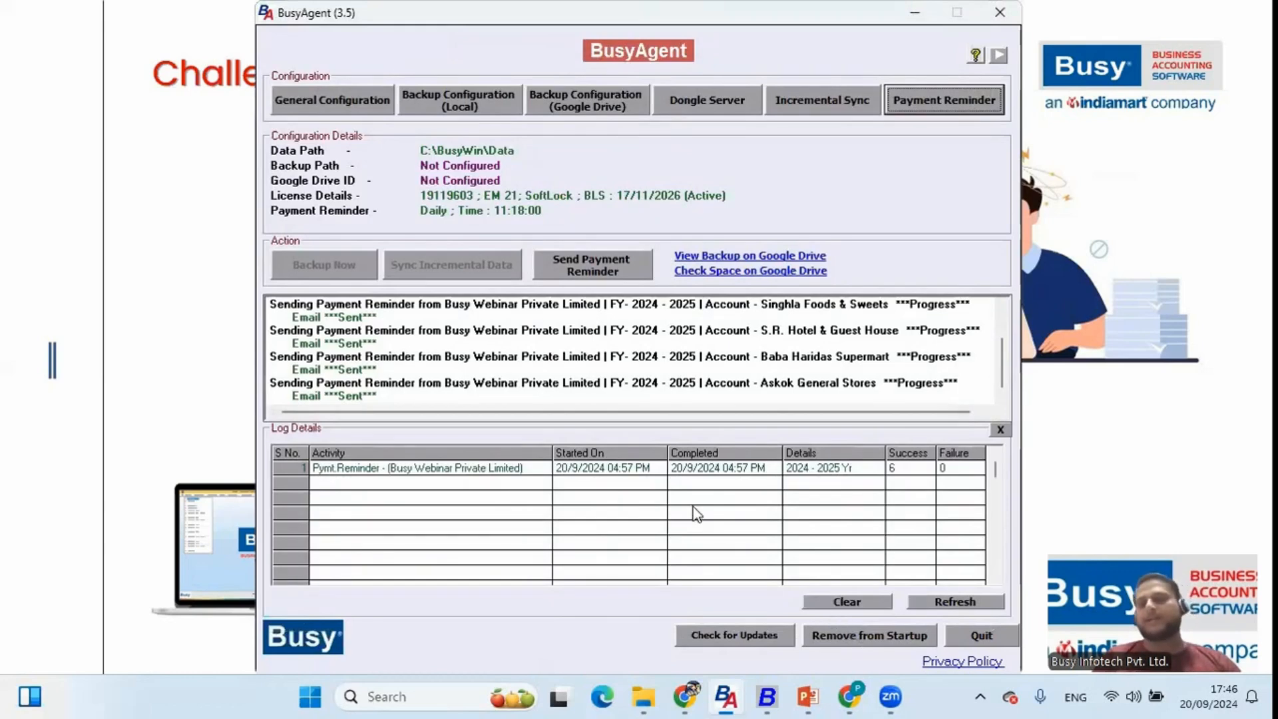
Step: Clear the activity log and send the payment reminders immediately
left_click(846, 602)
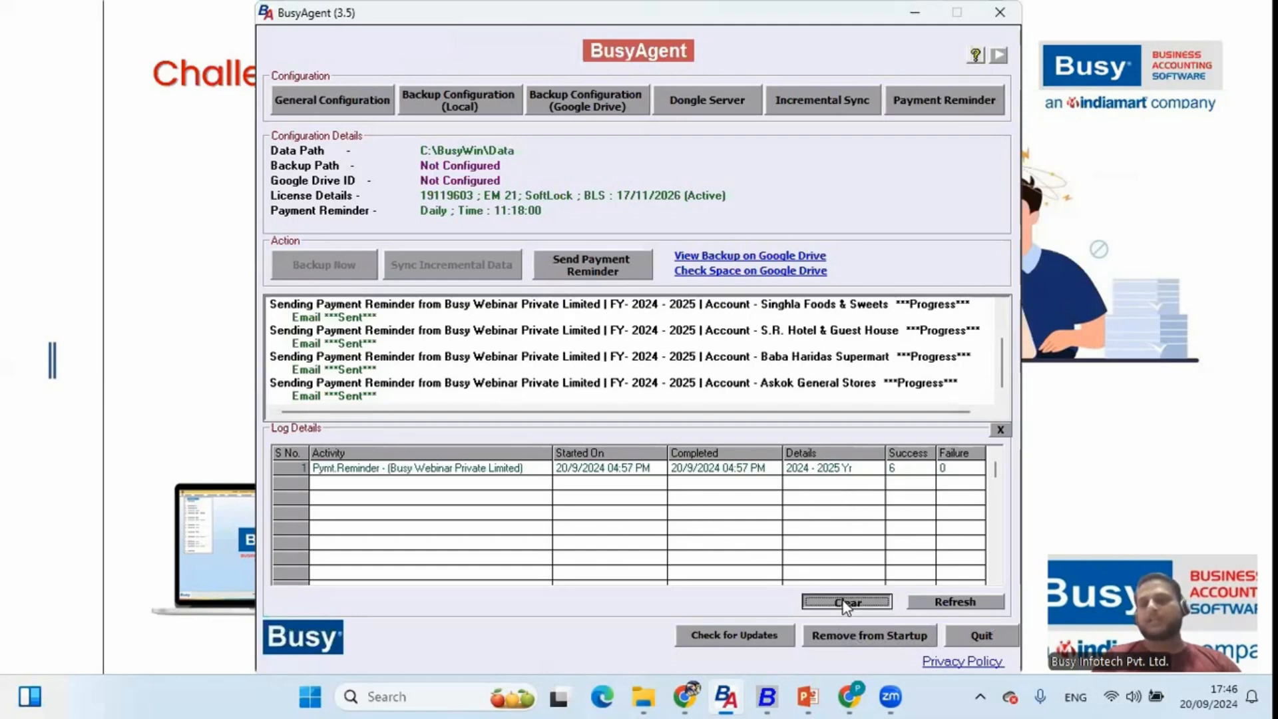
left_click(611, 398)
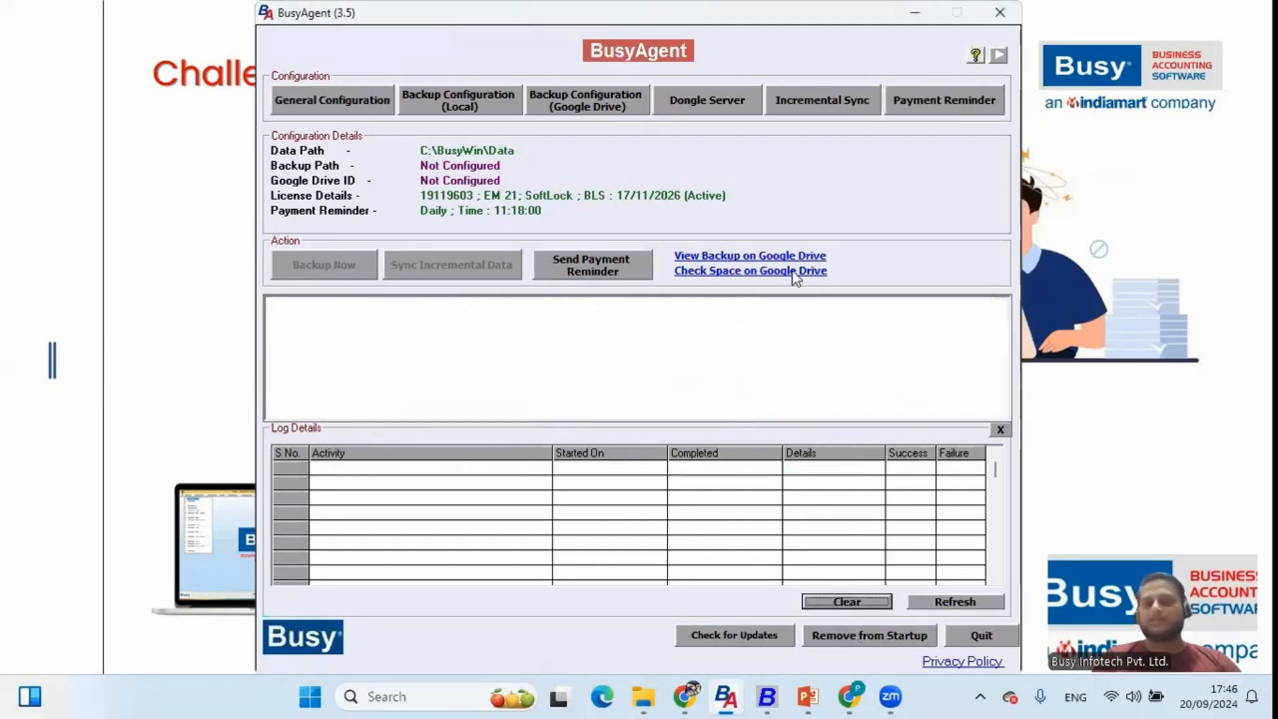
left_click(589, 256)
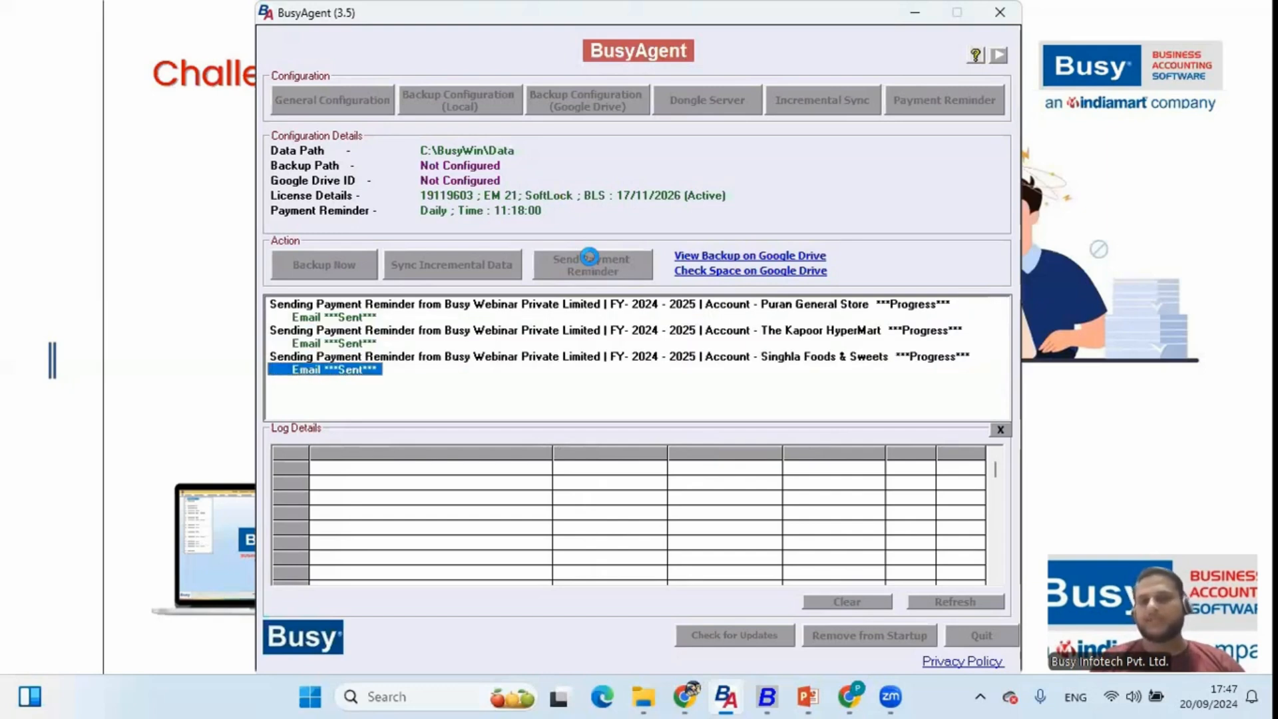
Step: Switch to Gmail, open the payment reminder conversation from Busy Webinar Private Limited, and read the outstanding balance message
left_click(858, 683)
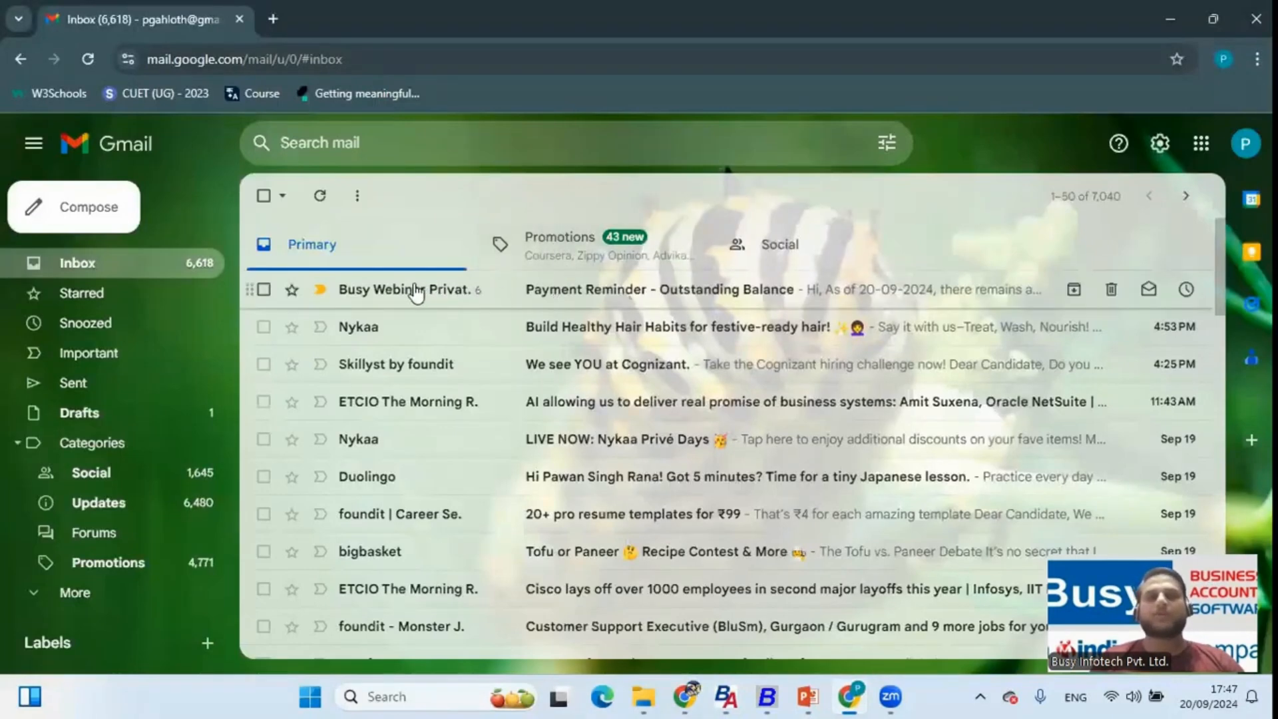
mouse_move(447, 299)
left_click(625, 293)
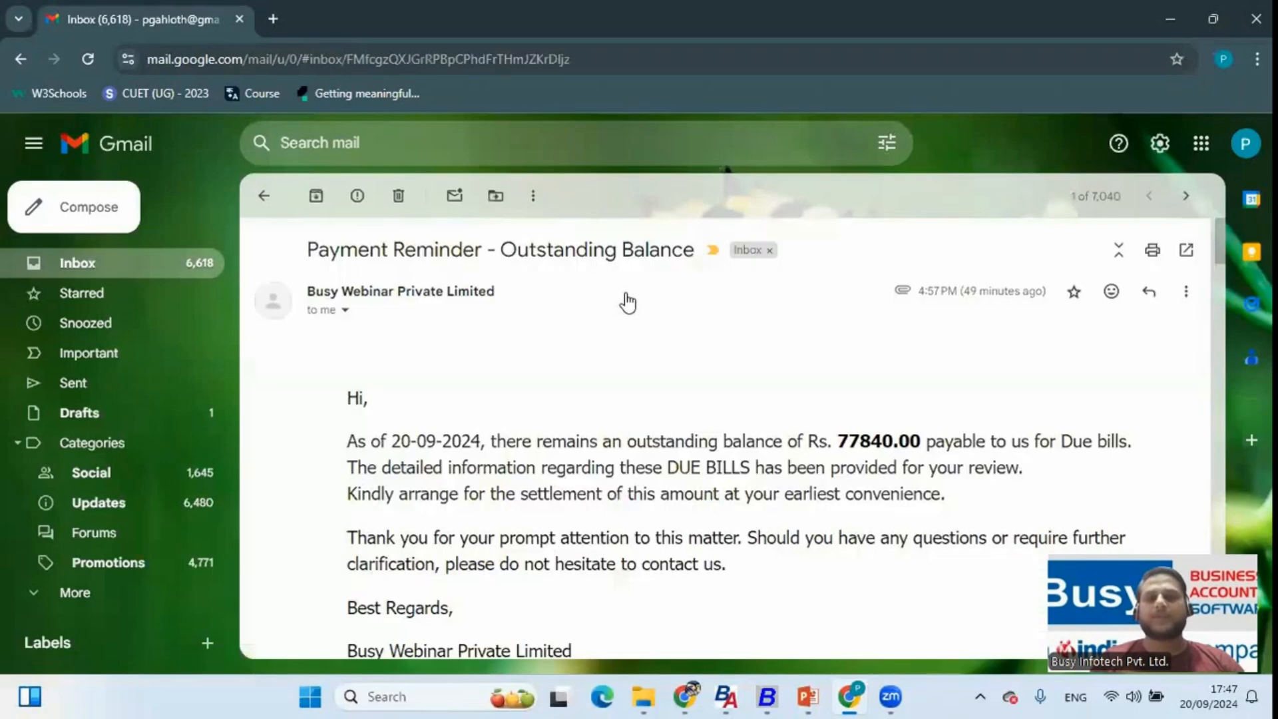
scroll(509, 361, "down", 1)
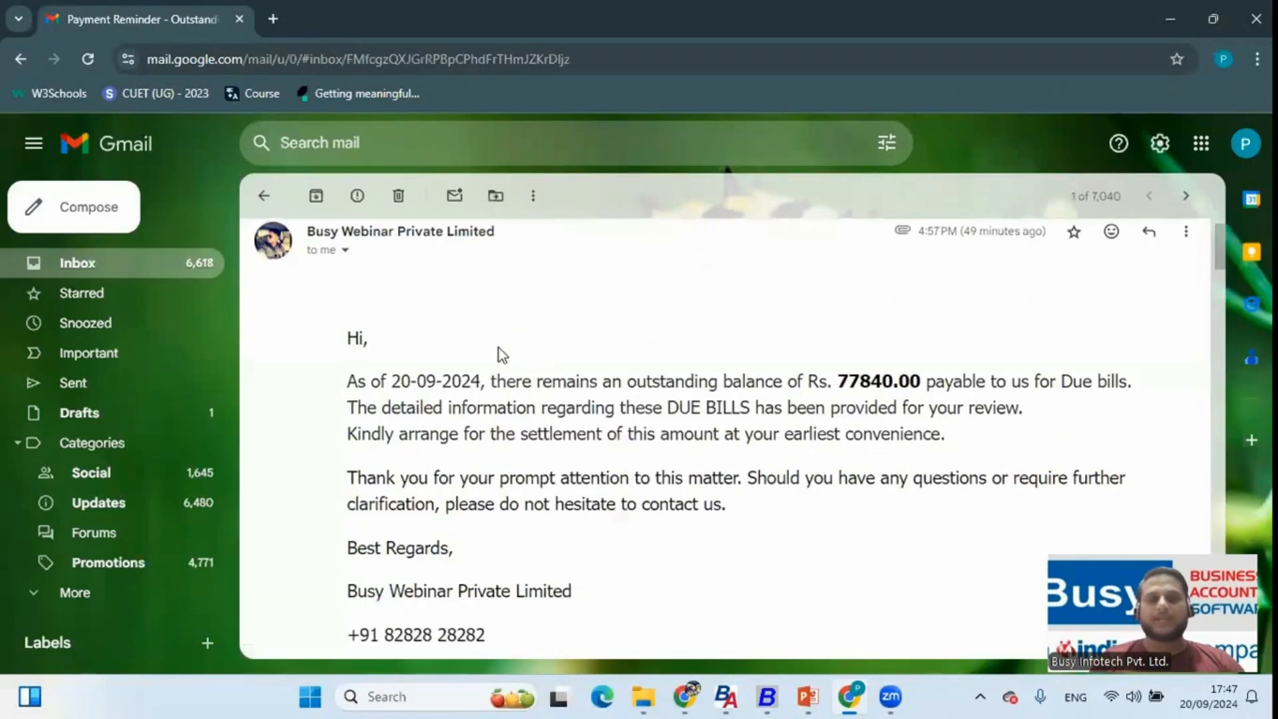
scroll(499, 353, "up", 1)
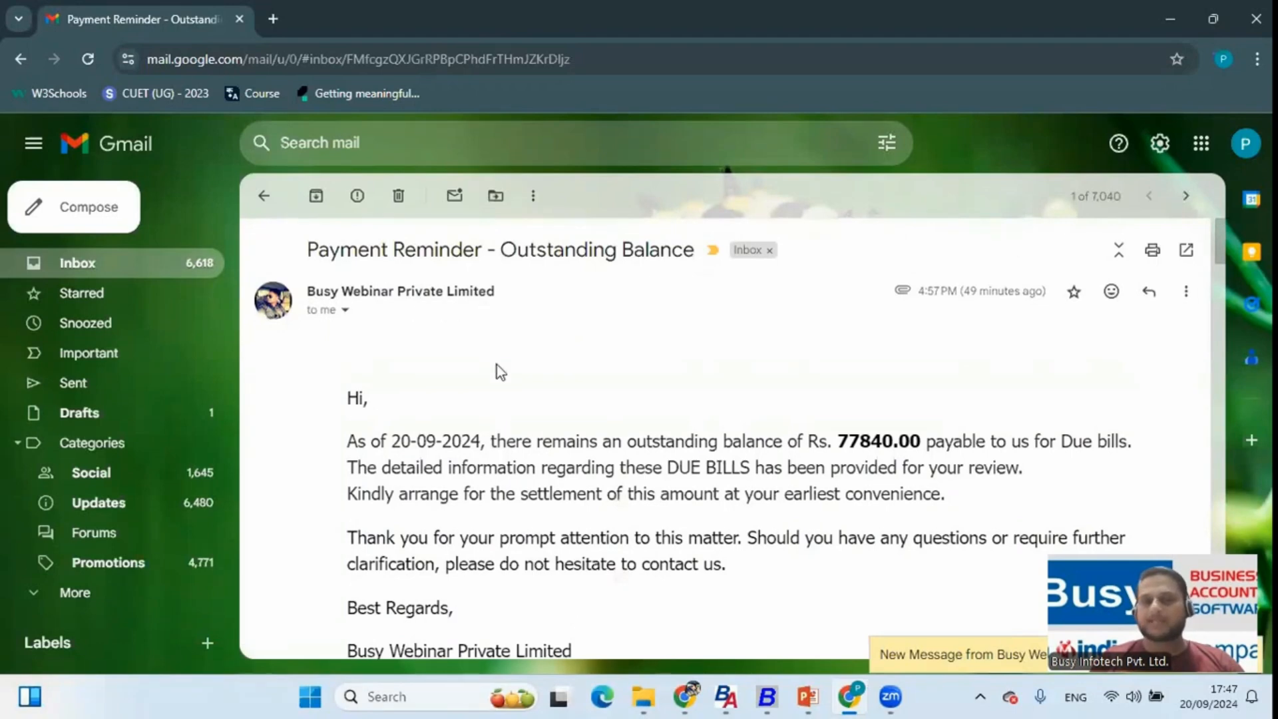
scroll(496, 367, "down", 2)
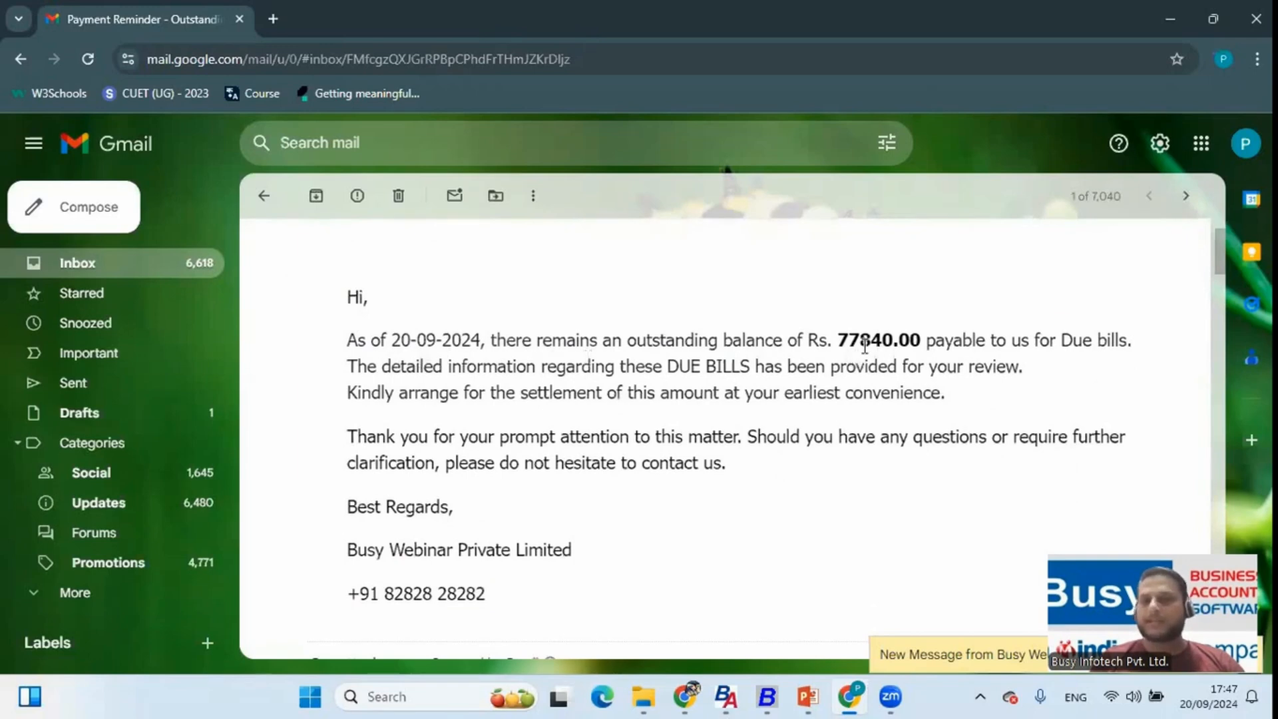
left_click_drag(837, 339, 921, 336)
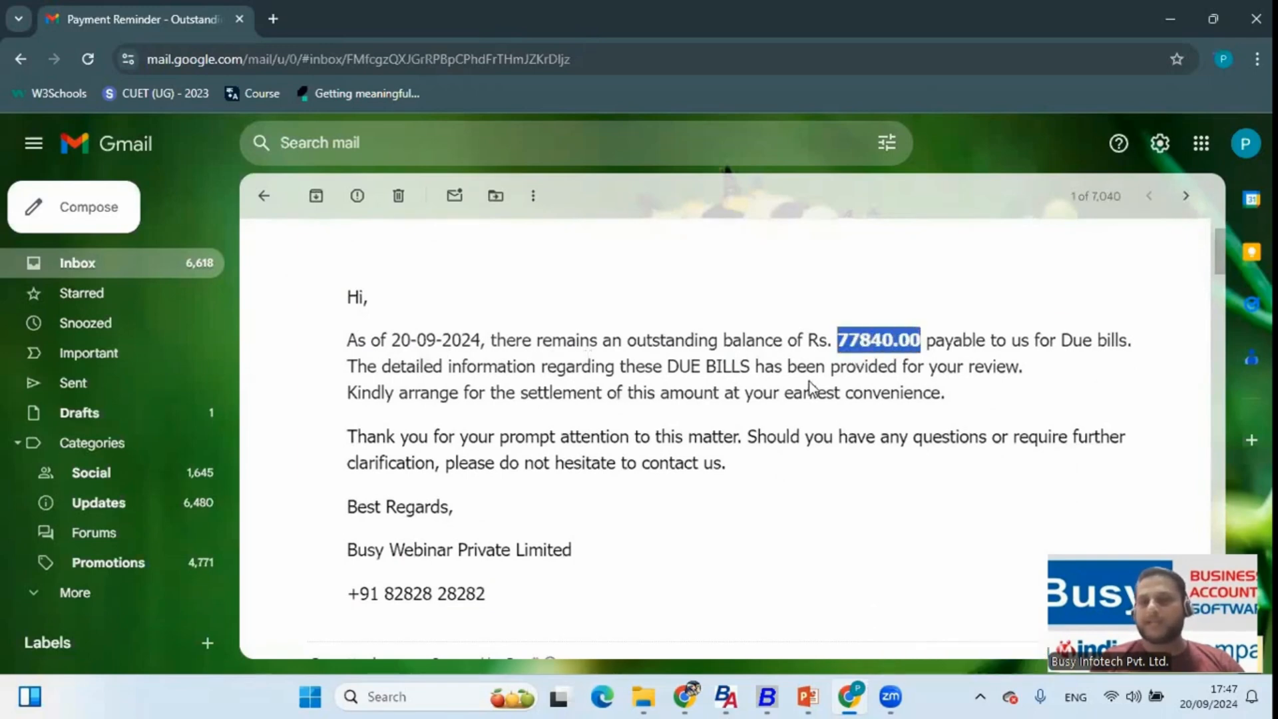
scroll(809, 381, "down", 3)
scroll(562, 345, "up", 3)
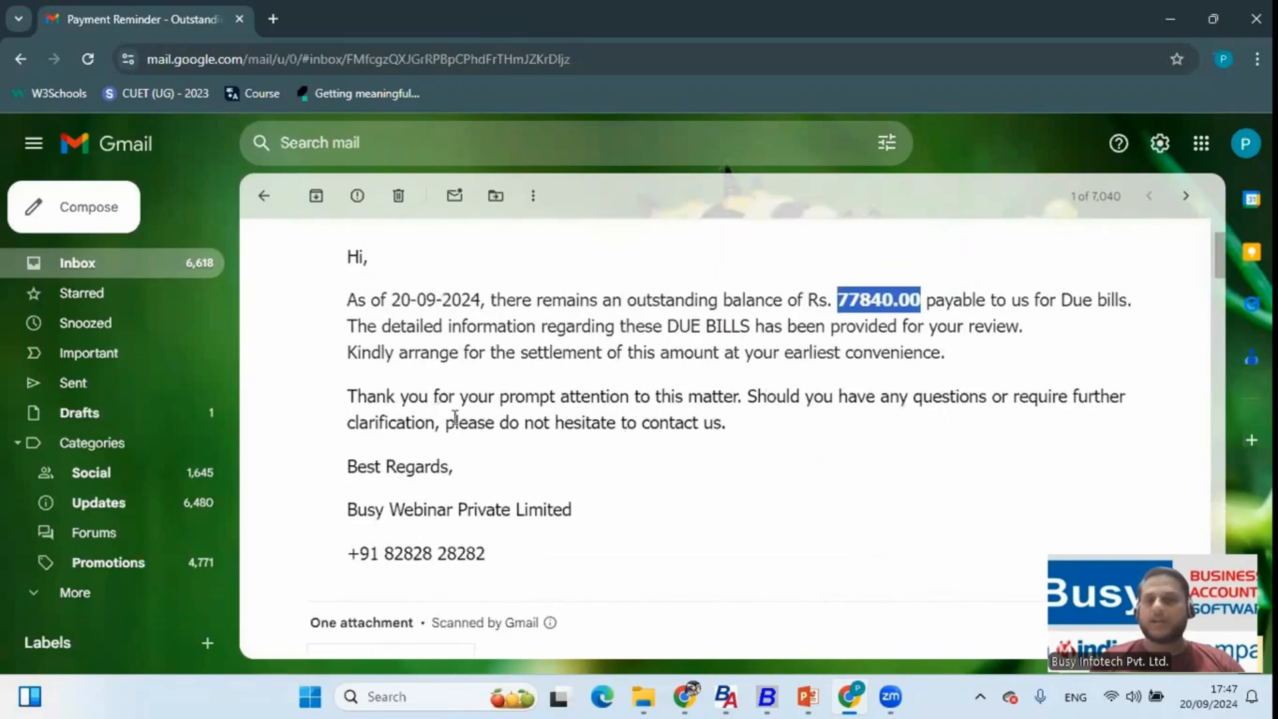
scroll(455, 417, "down", 1)
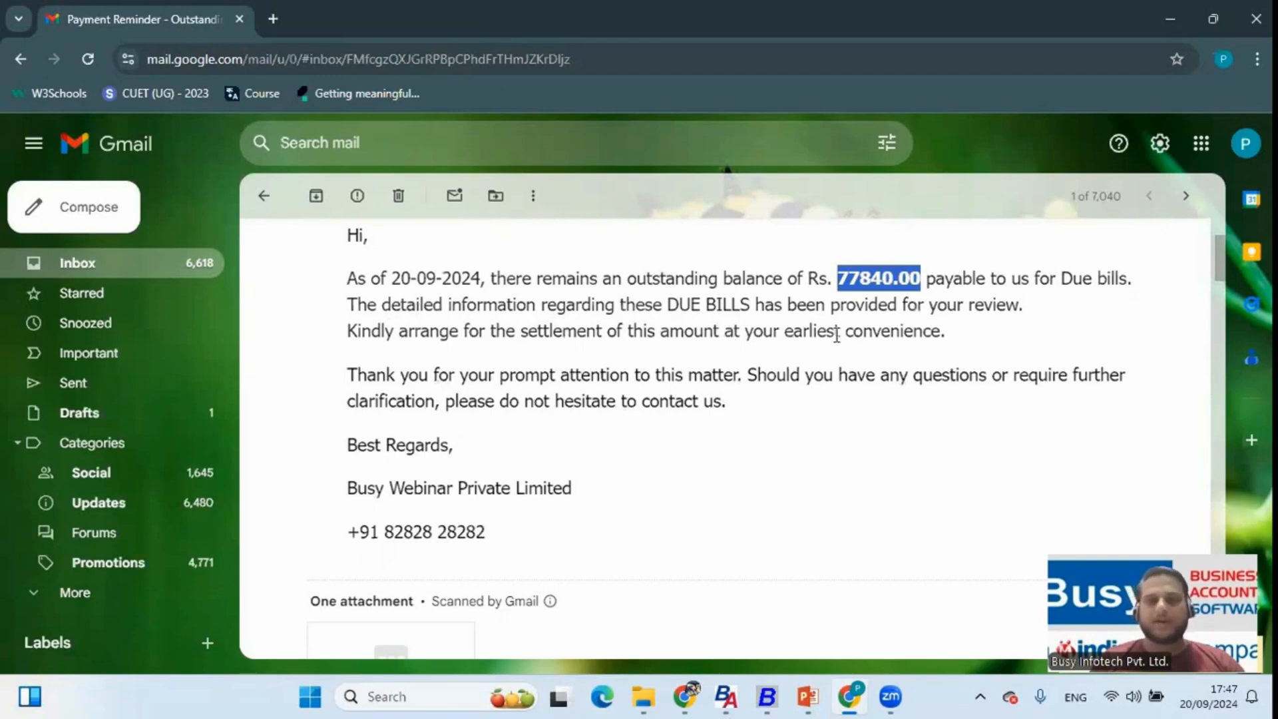
scroll(582, 457, "down", 4)
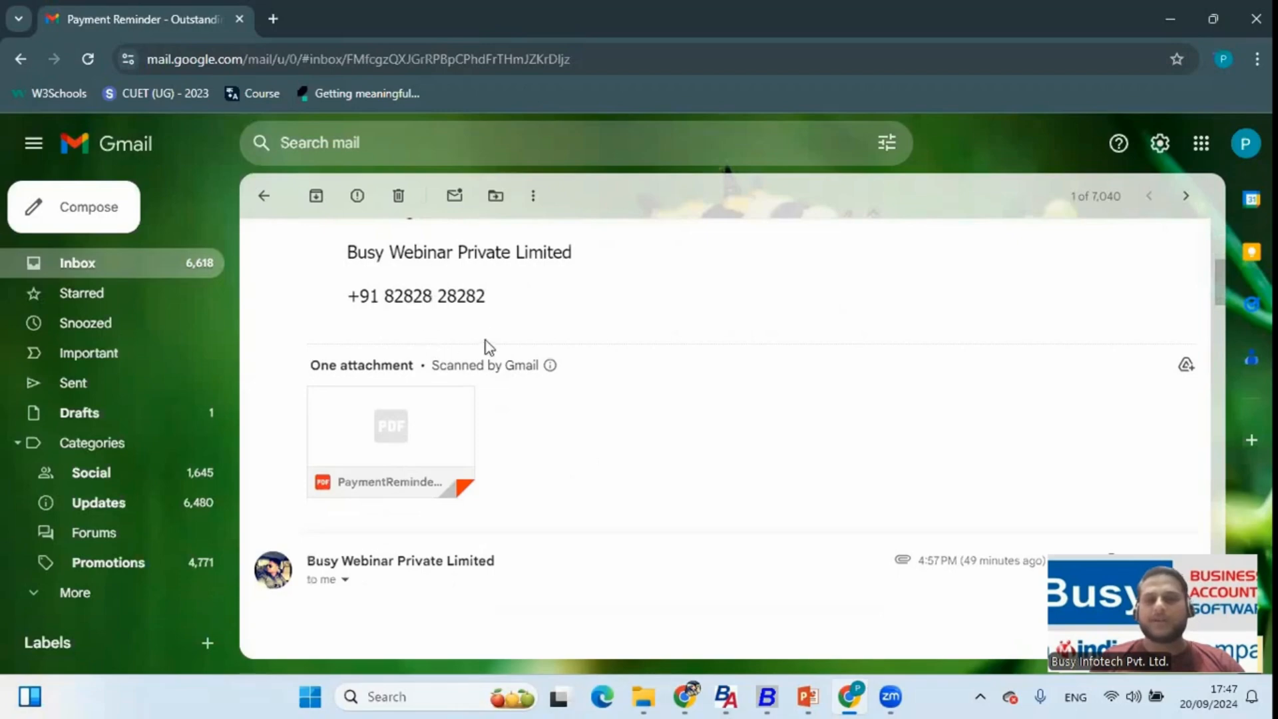
Step: View the attached payment reminder PDF, check the bill's due date, and return to the e-mail to see the following reminders
left_click(391, 430)
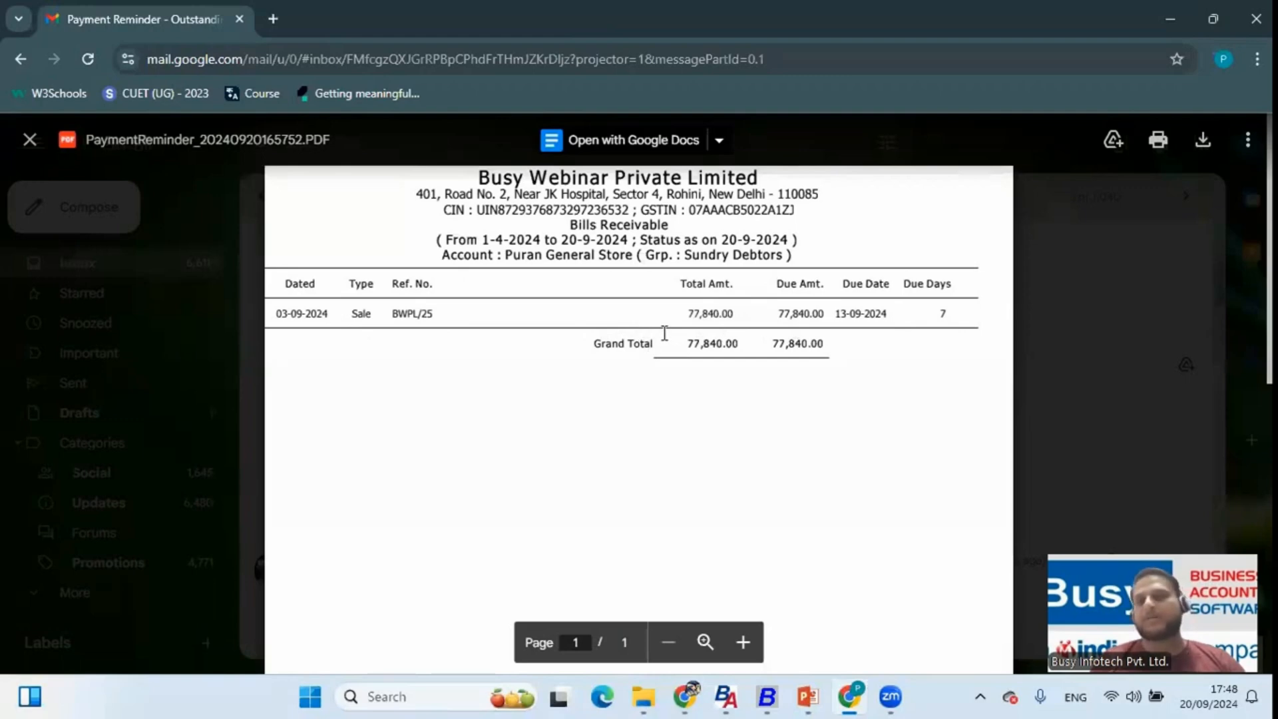
left_click_drag(888, 320, 855, 320)
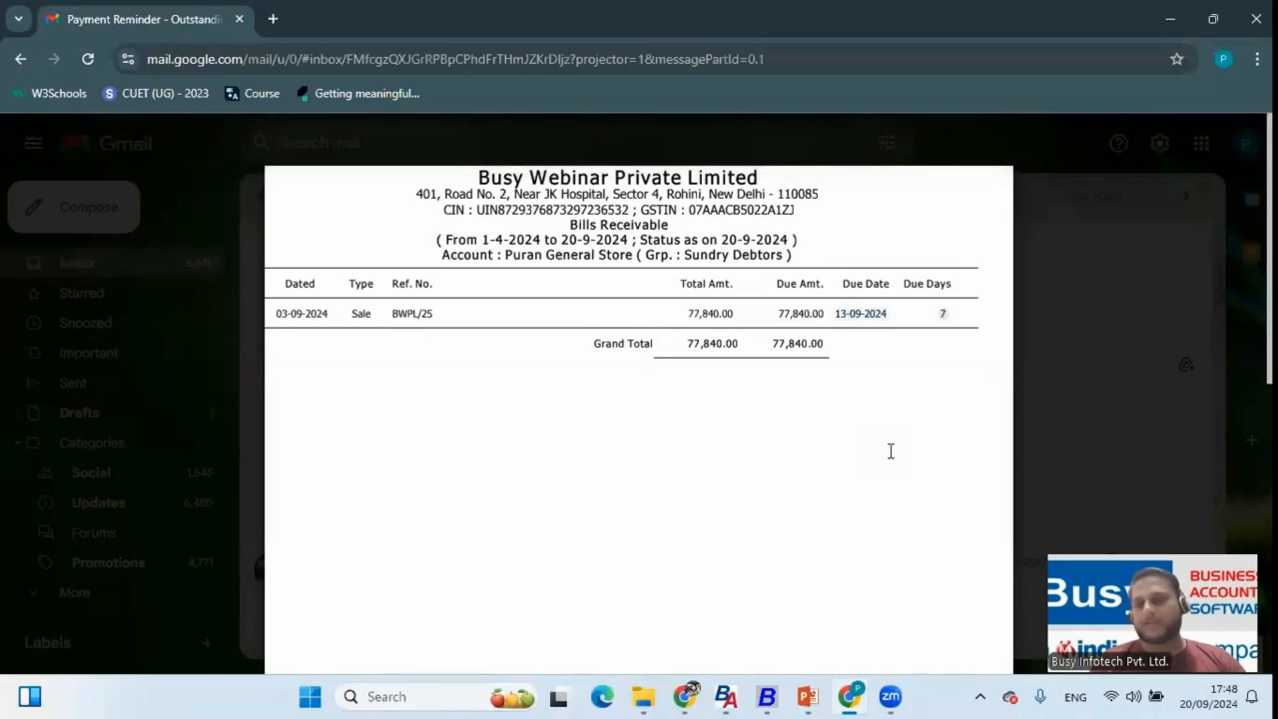
key("Escape")
scroll(614, 410, "down", 5)
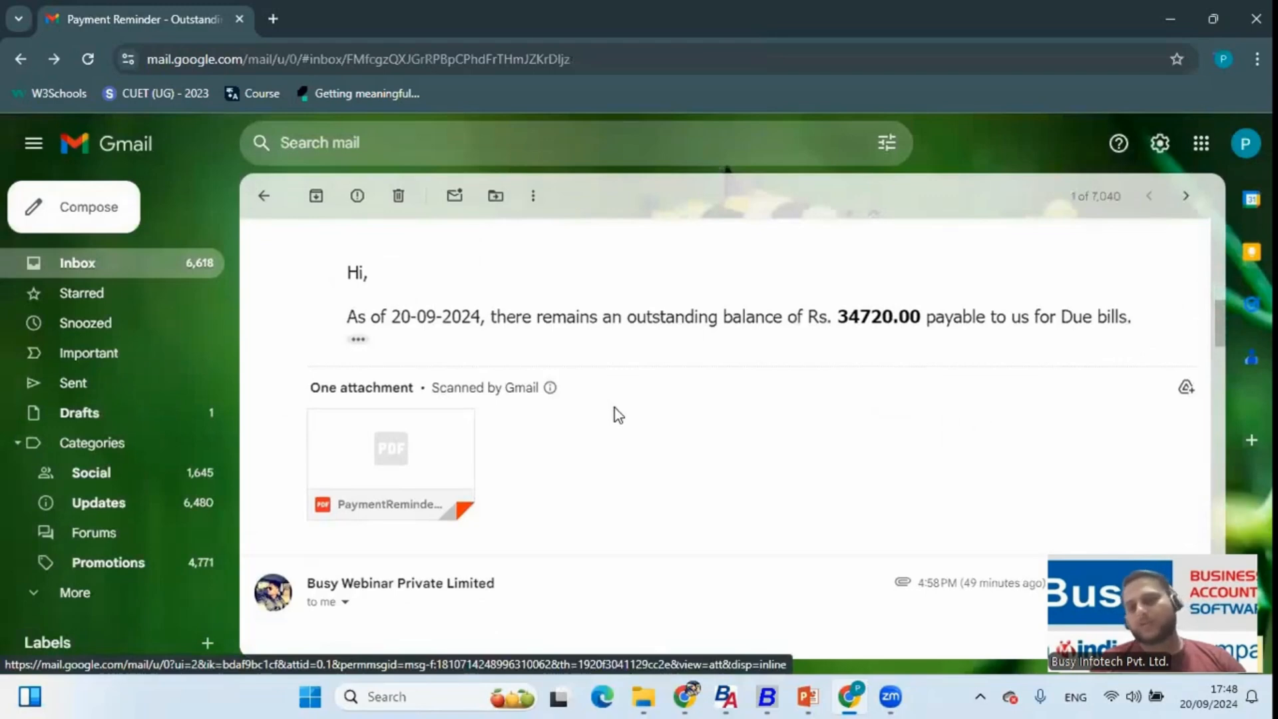
key("alt+Tab")
key("alt+Tab")
key("alt+Tab")
key("alt+Tab")
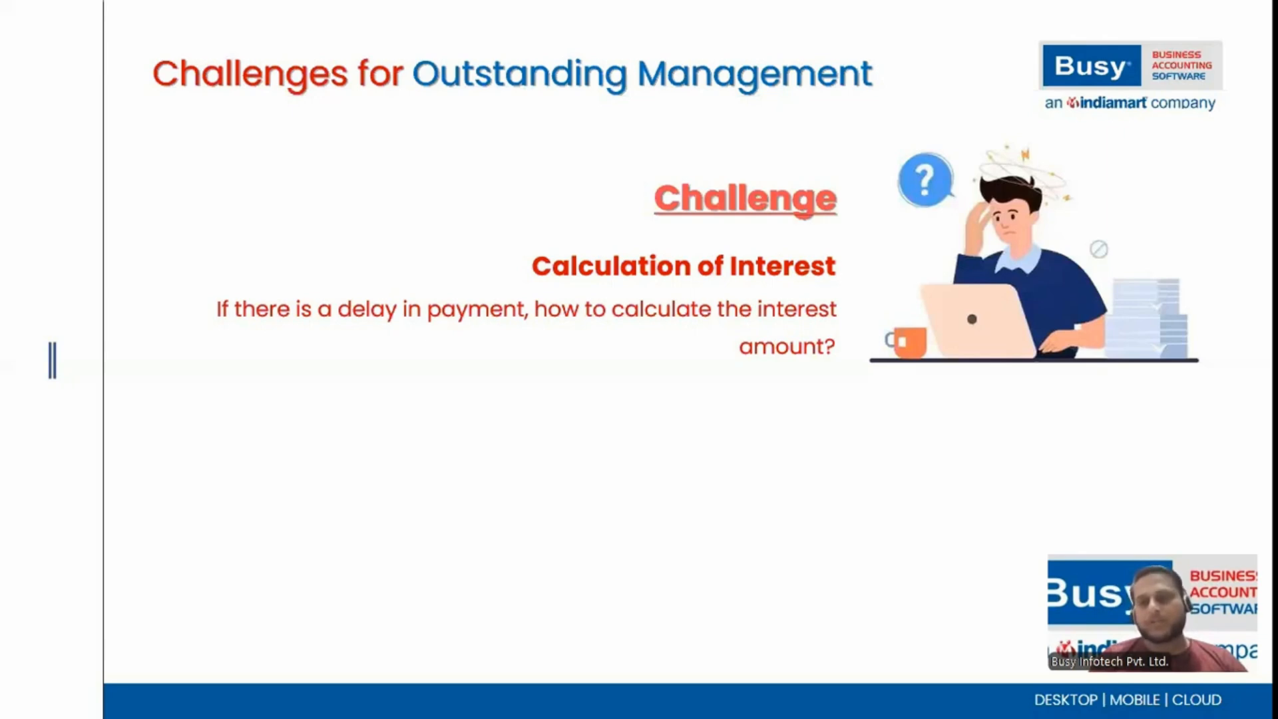
key("Right")
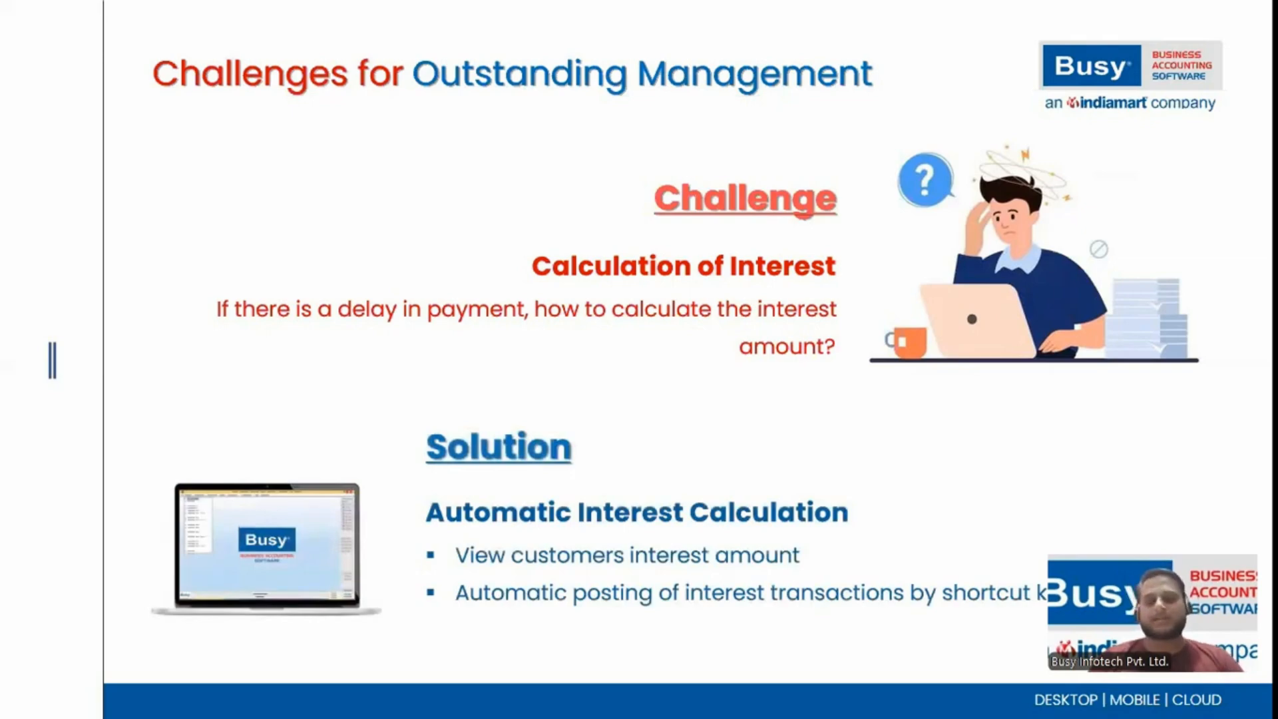
Step: Switch to Busy and open the Bills Receivable interest calculation for all accounts
key("alt+Tab")
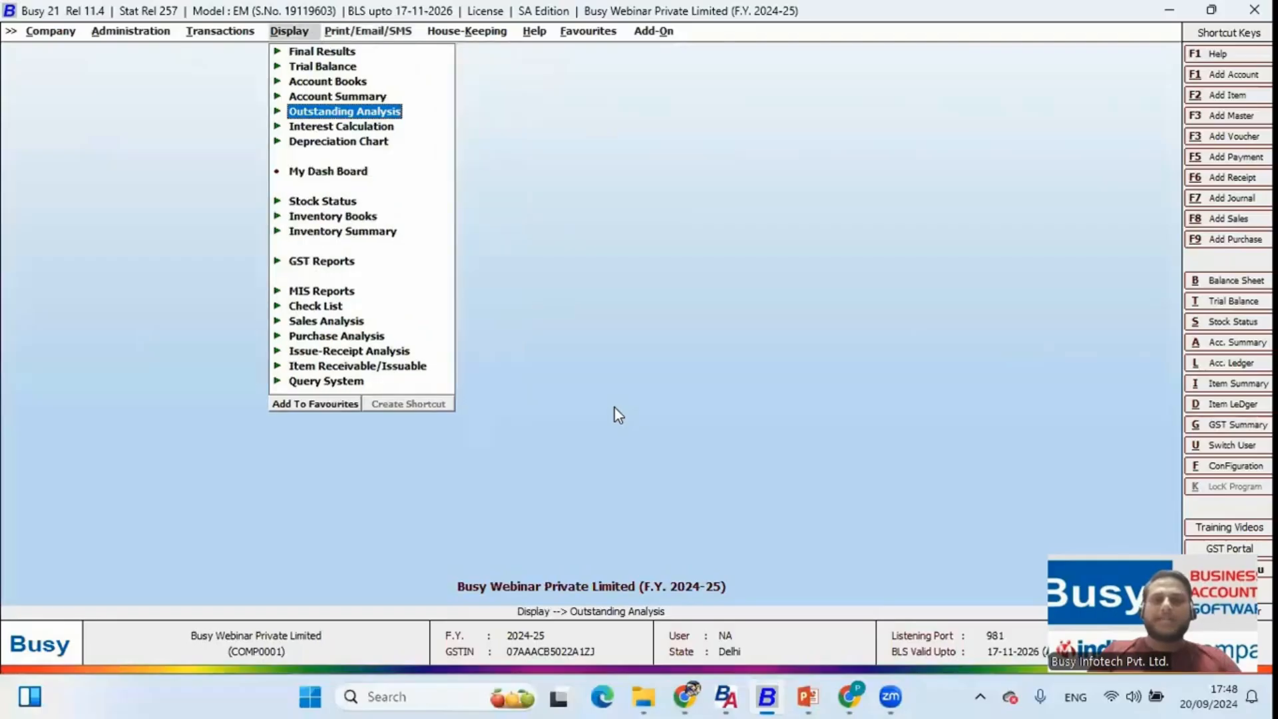
key("Down")
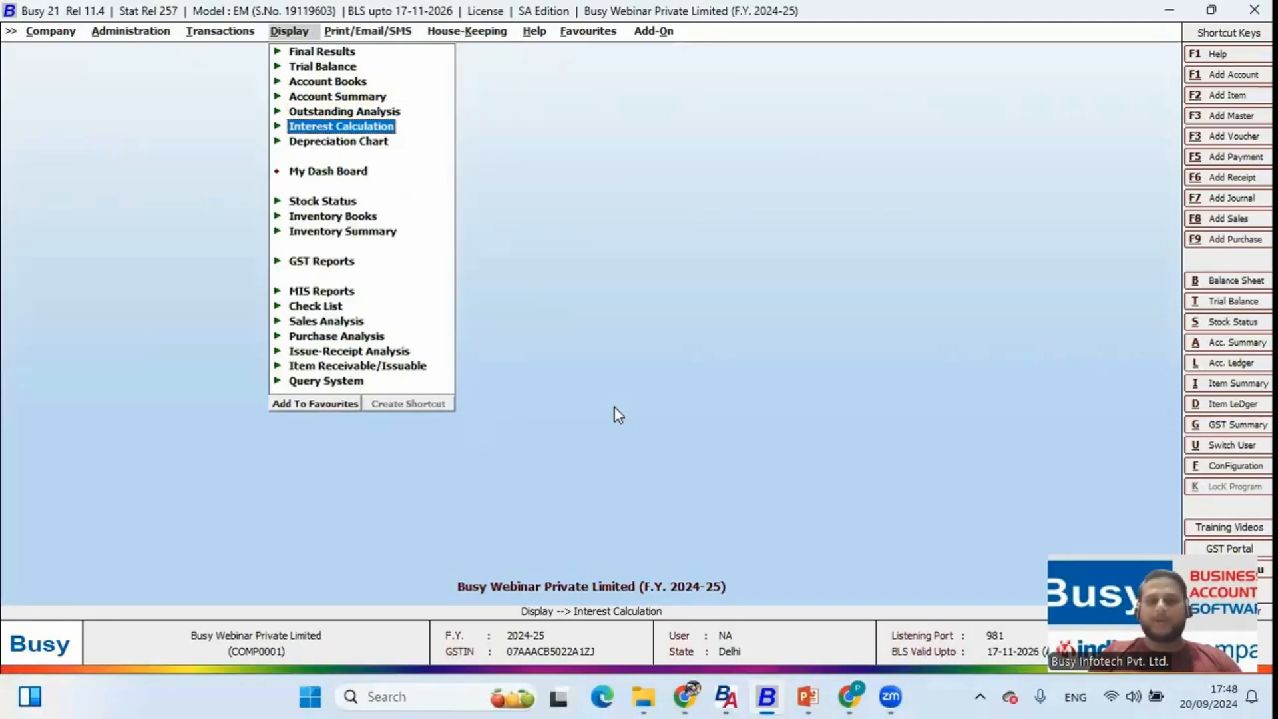
key("Return")
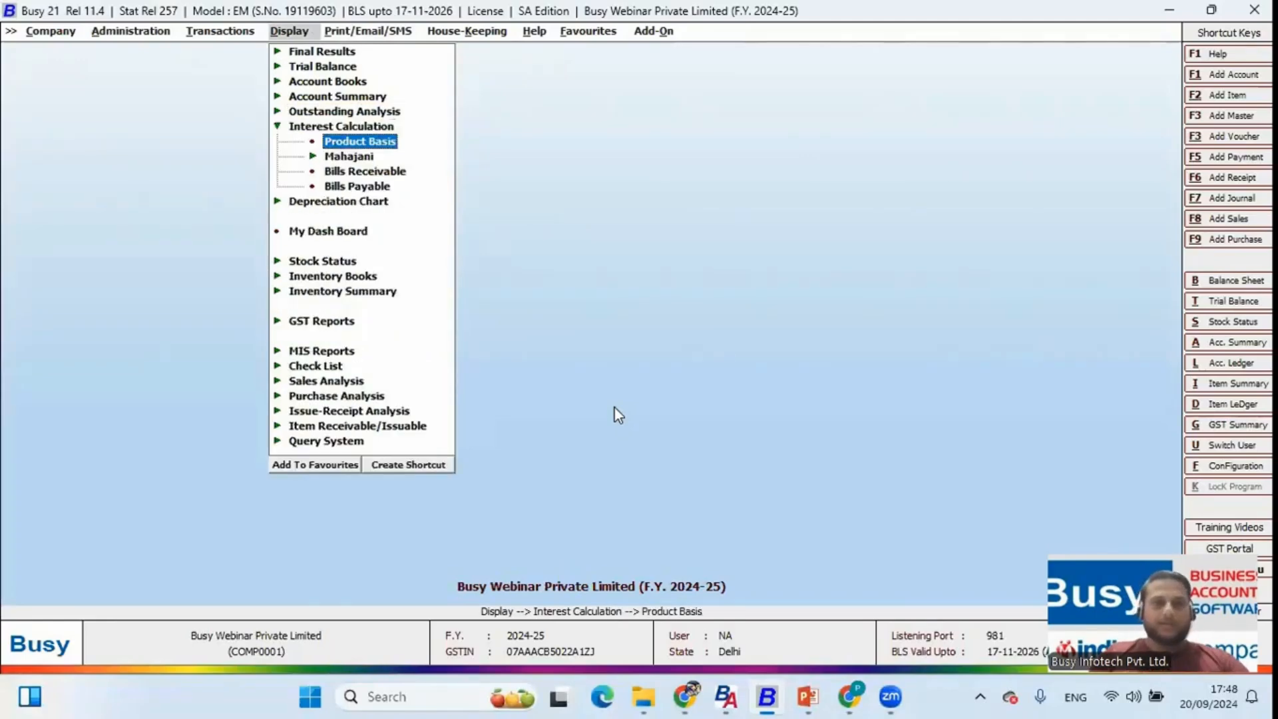
key("Down")
key("Down")
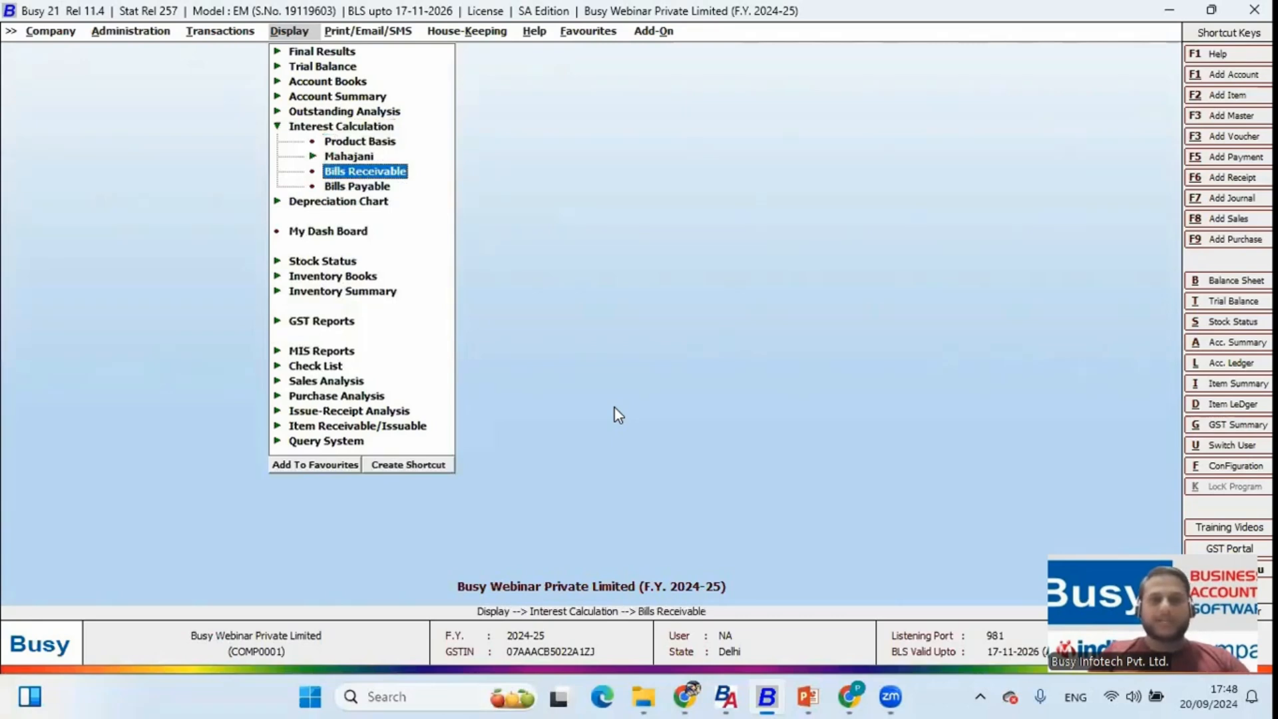
key("Return")
key("Right")
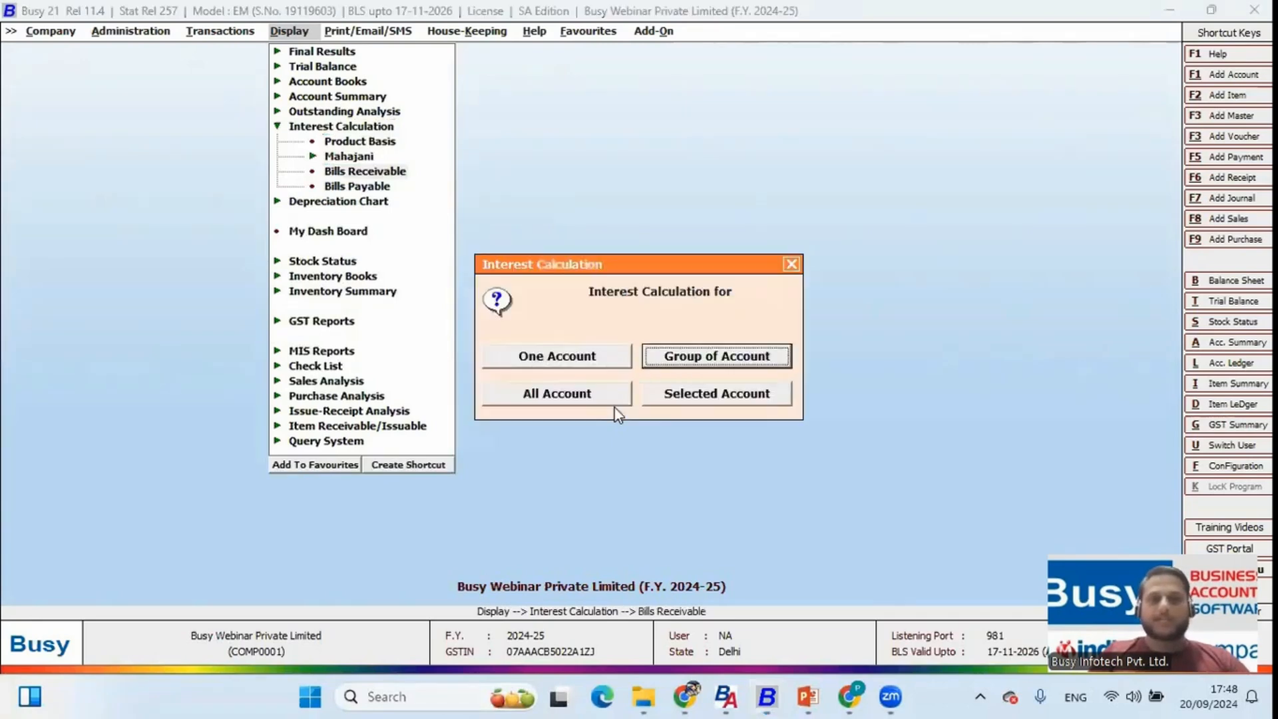
key("Left")
key("Right")
key("Right")
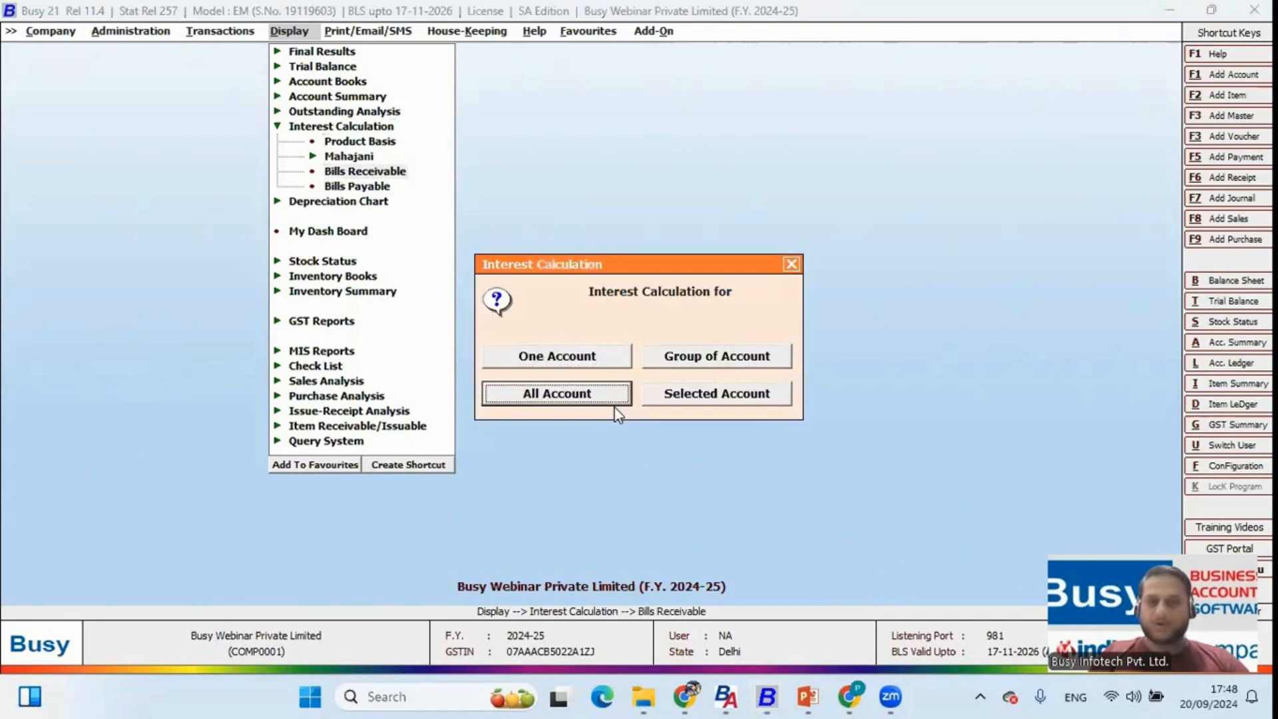
key("Return")
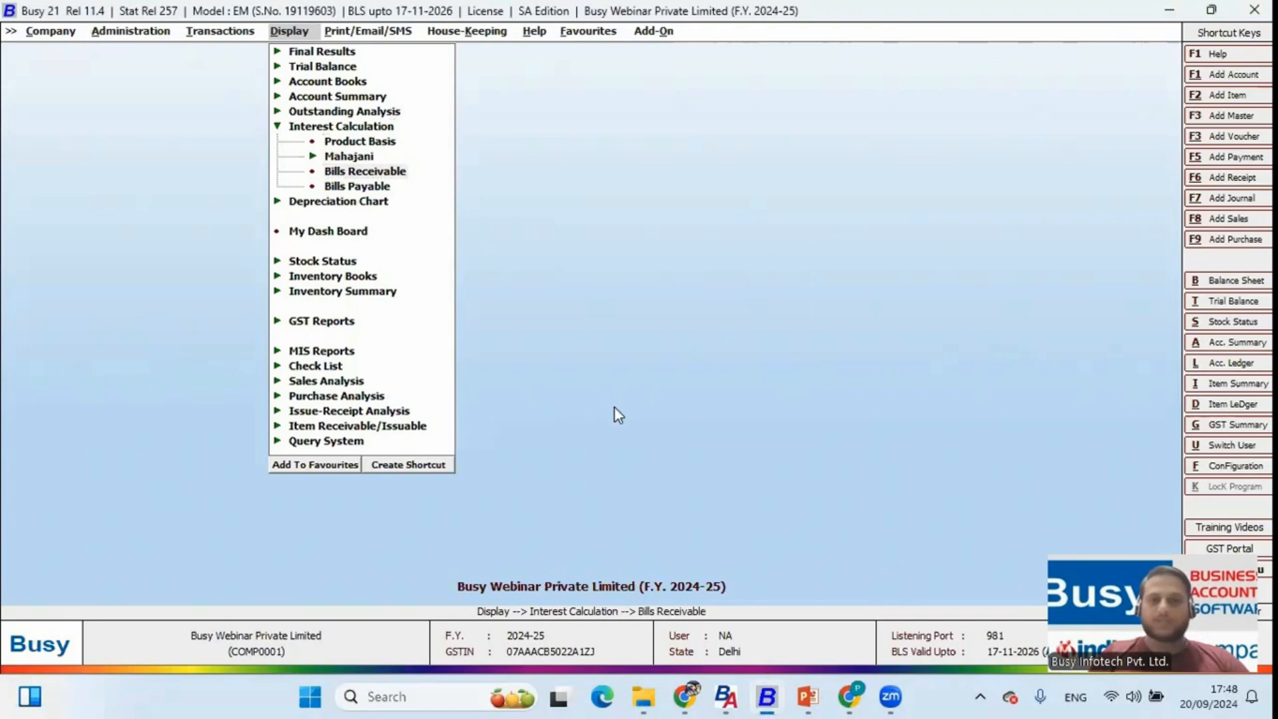
Step: Set the ending date and interest calculation date to 20-09-2024, and generate the report at a flat rate of 18% over 365 days
key("Return")
type("20.")
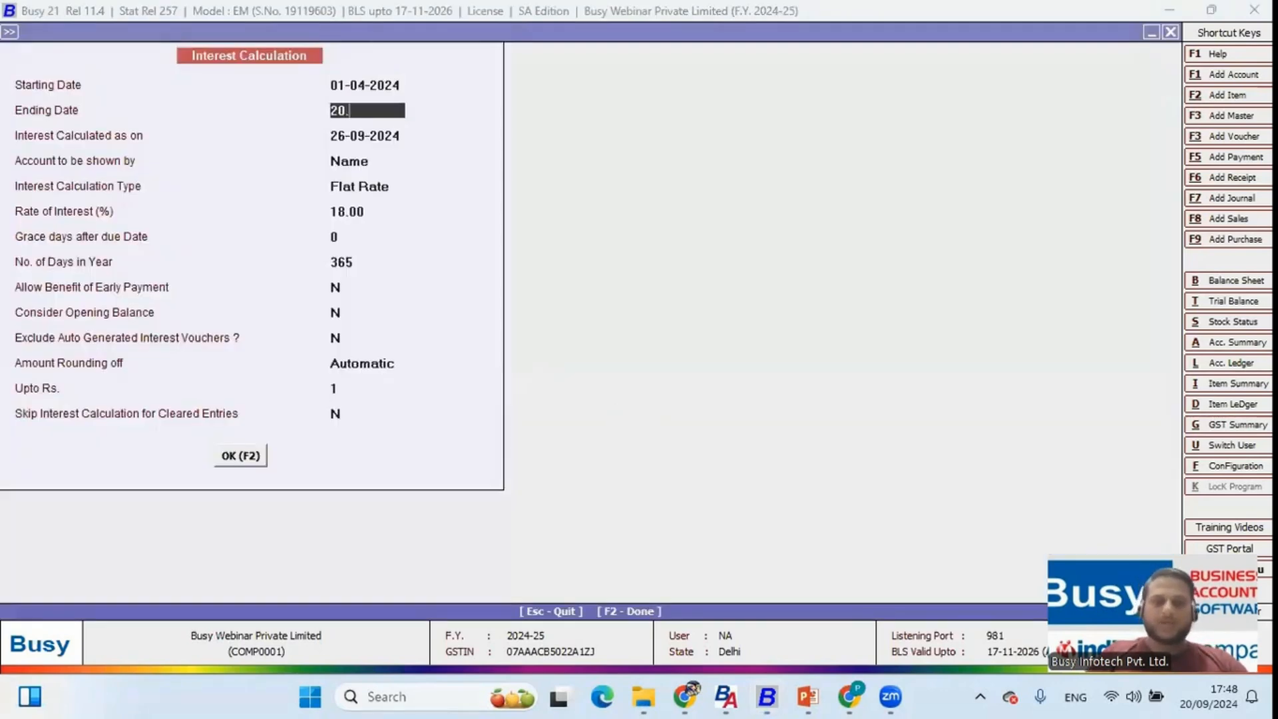
key("Return")
type("0")
key("Return")
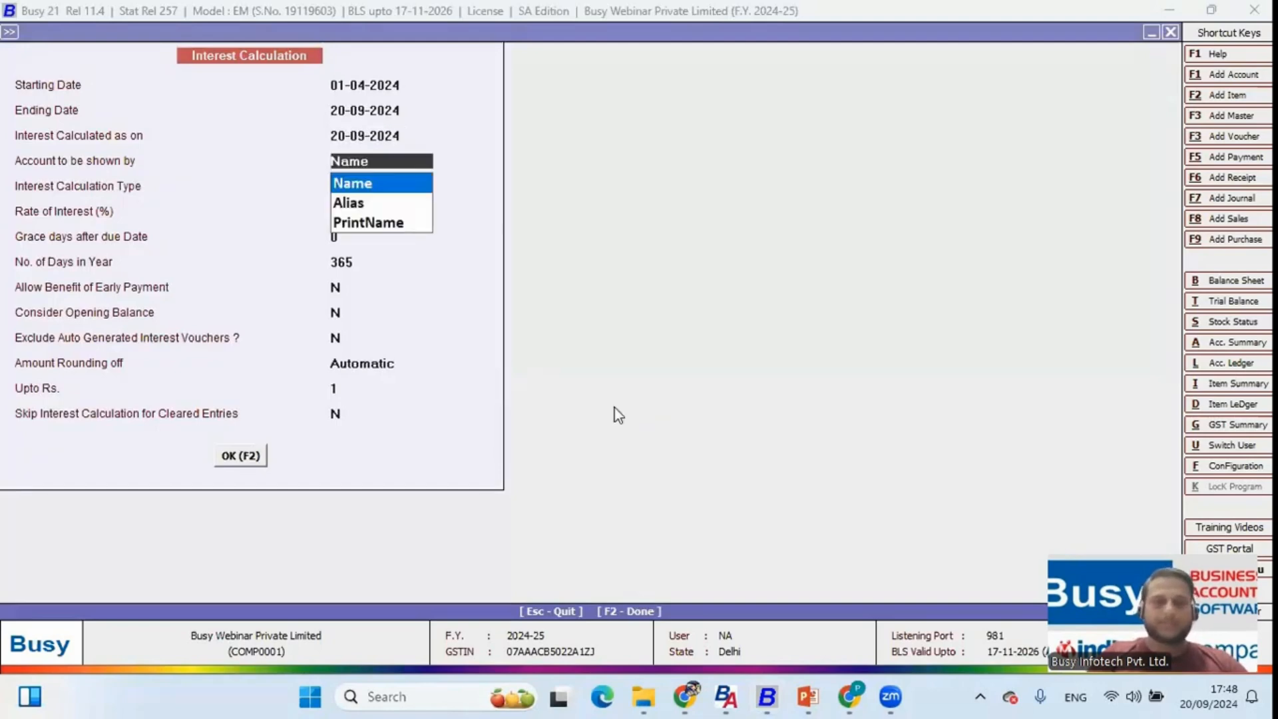
key("Return")
key("Return")
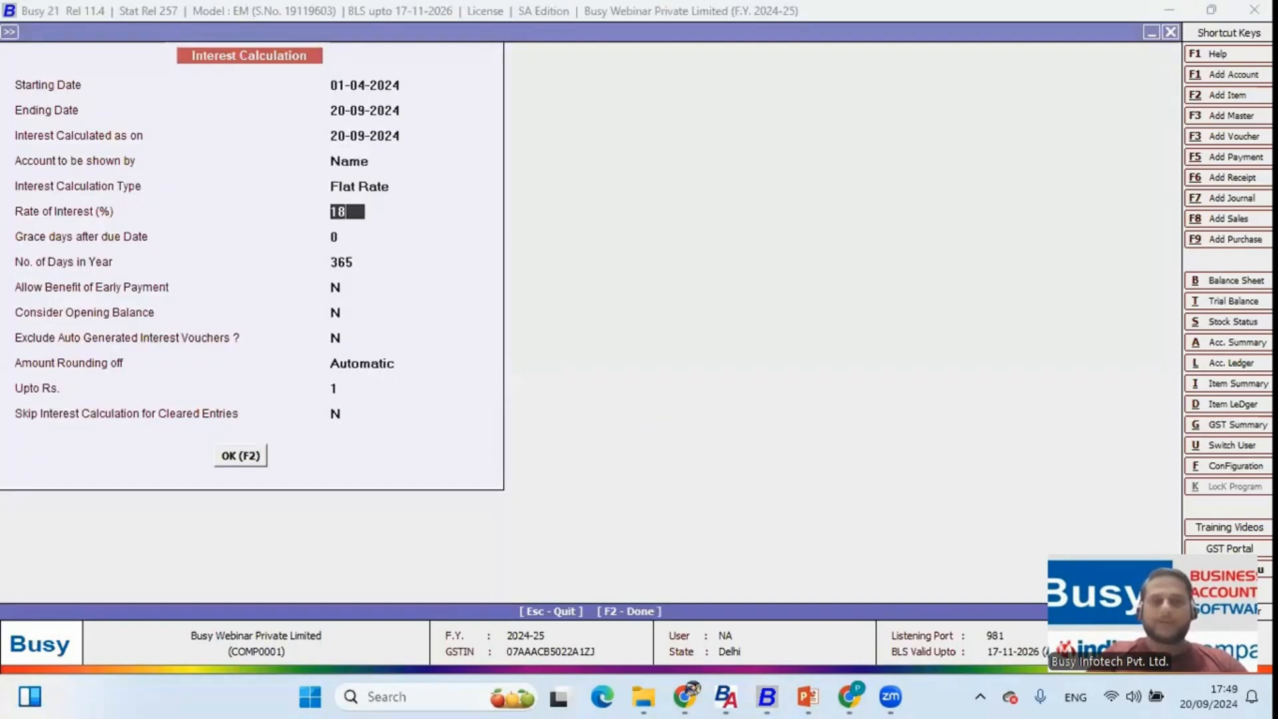
key("Return")
key("Return")
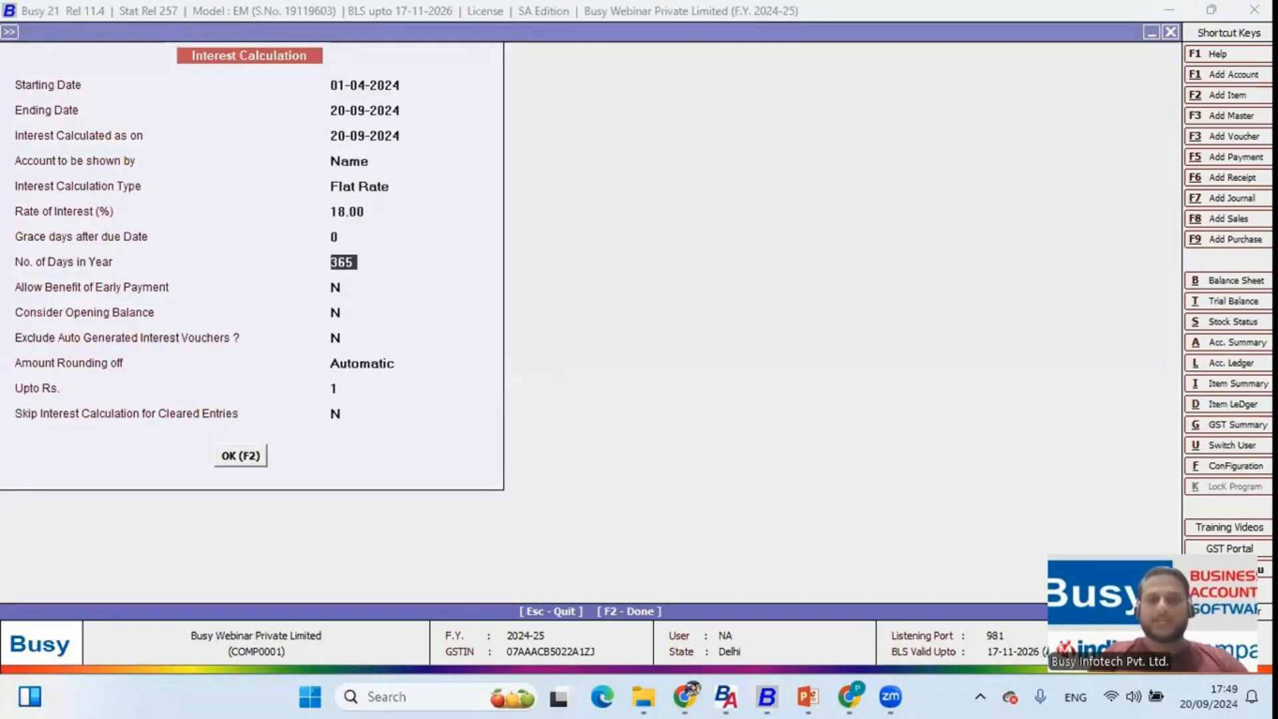
key("F2")
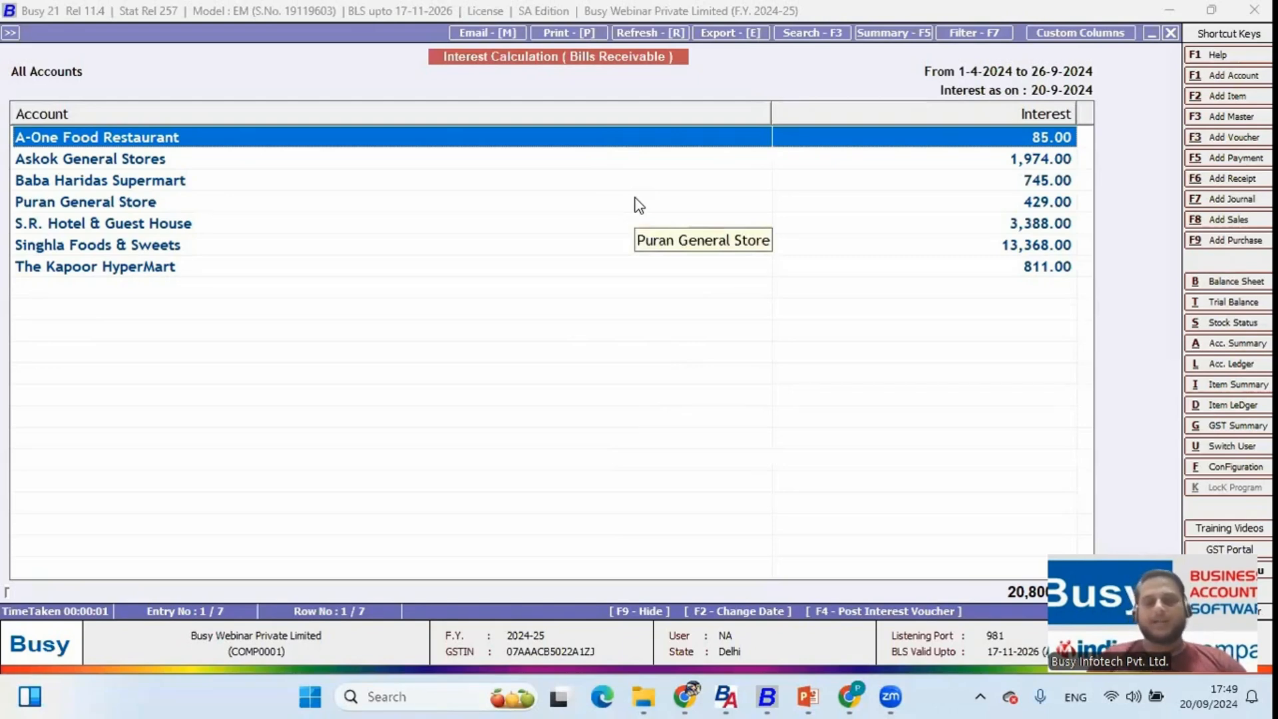
Step: Post interest vouchers for all parties in the Main series dated 20-09-2024, with bill references created, and close the interest report
key("F4")
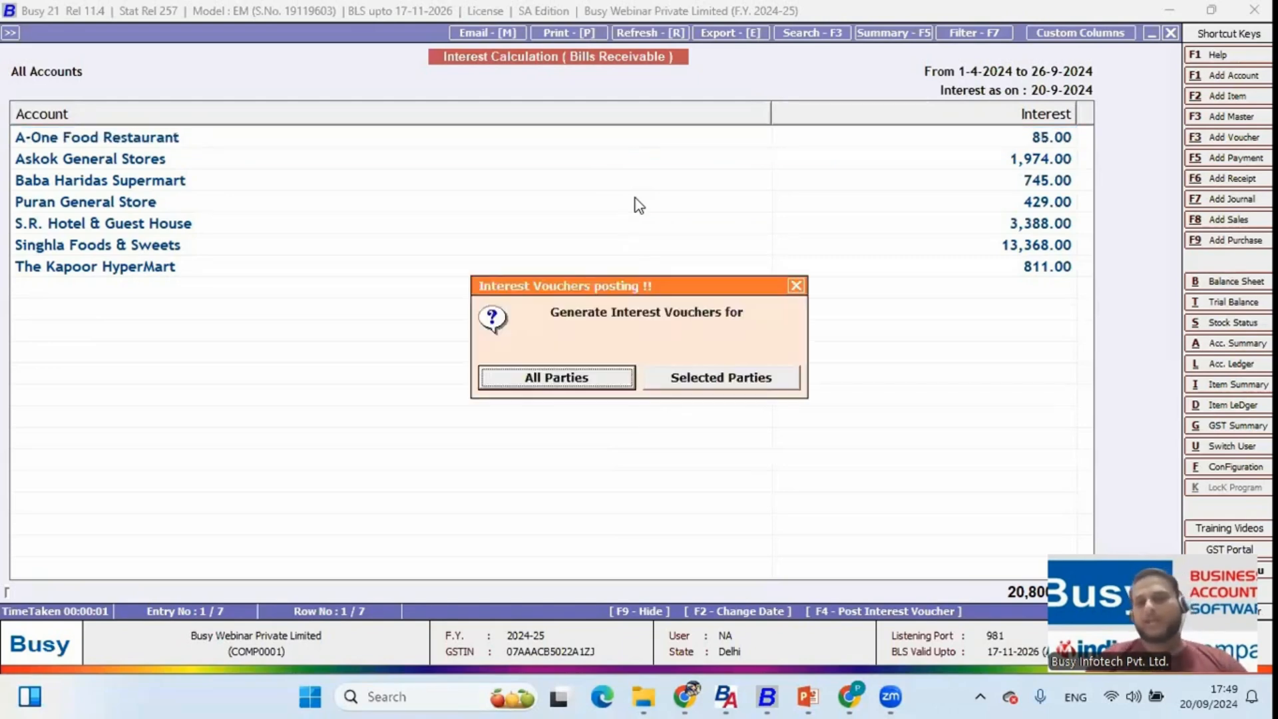
key("Return")
key("Return")
key("Return")
key("Return")
key("Return")
key("Return")
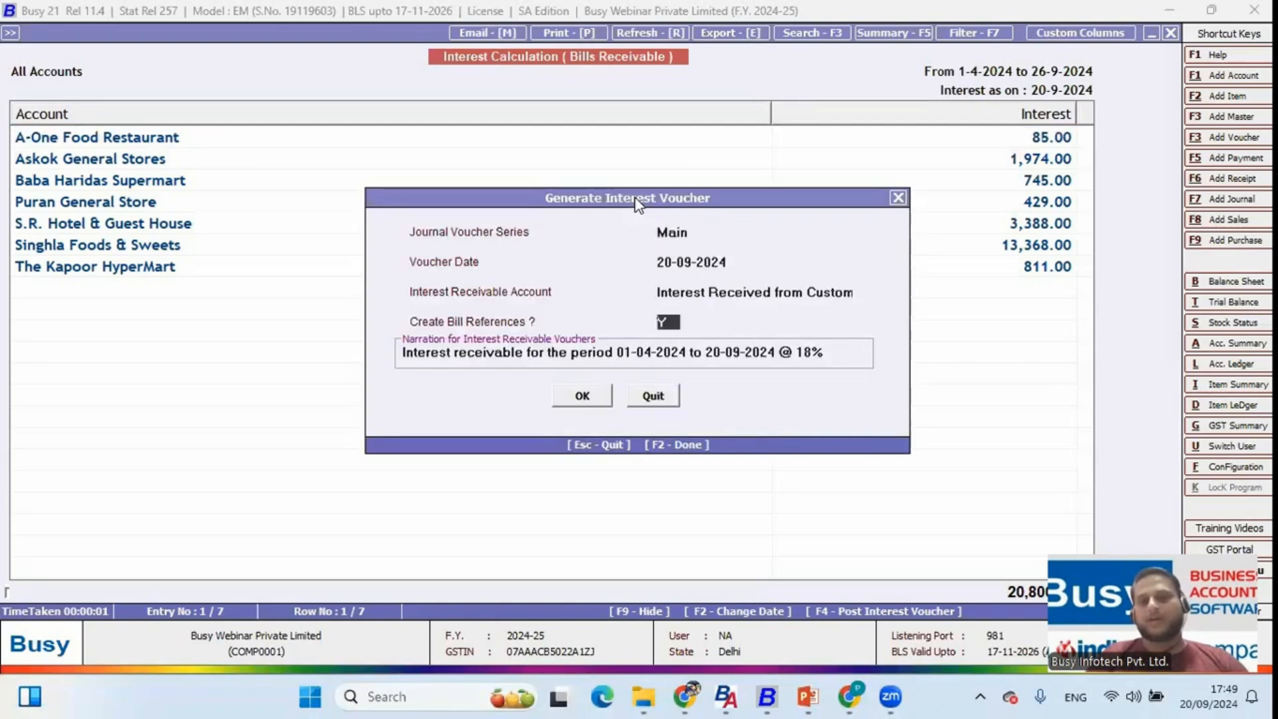
key("Return")
key("Return")
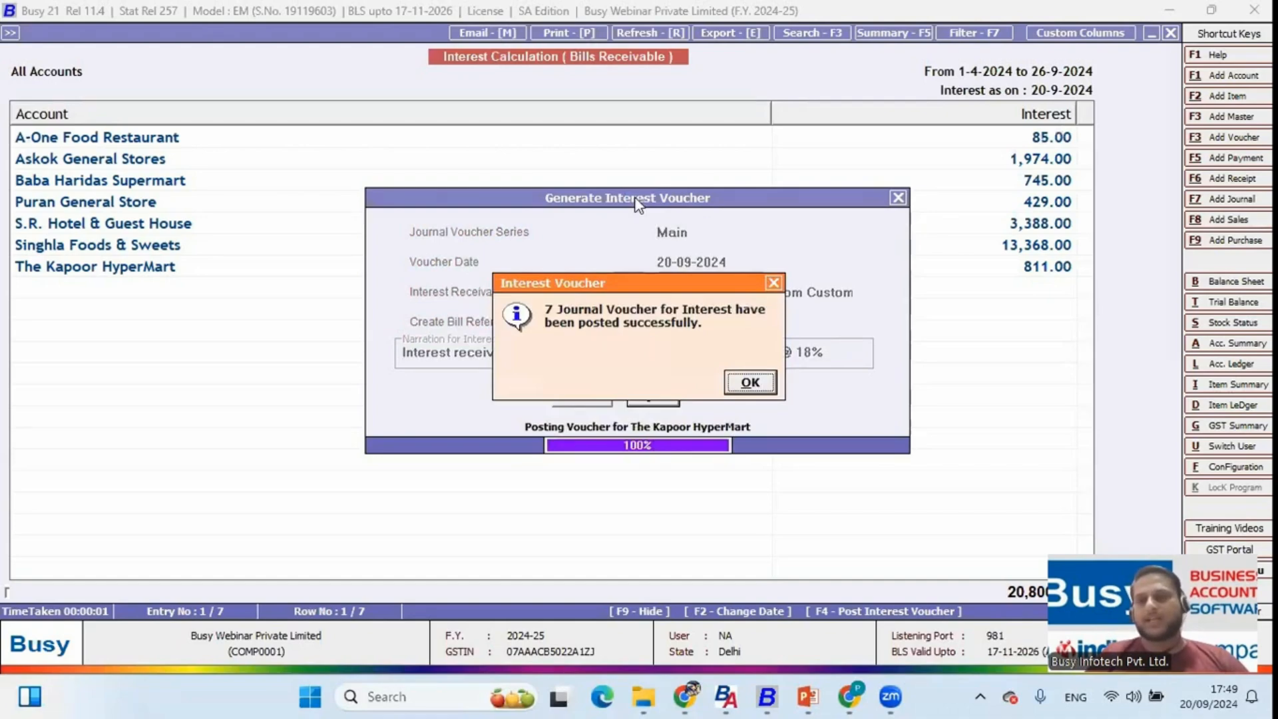
key("Return")
key("Escape")
key("Escape")
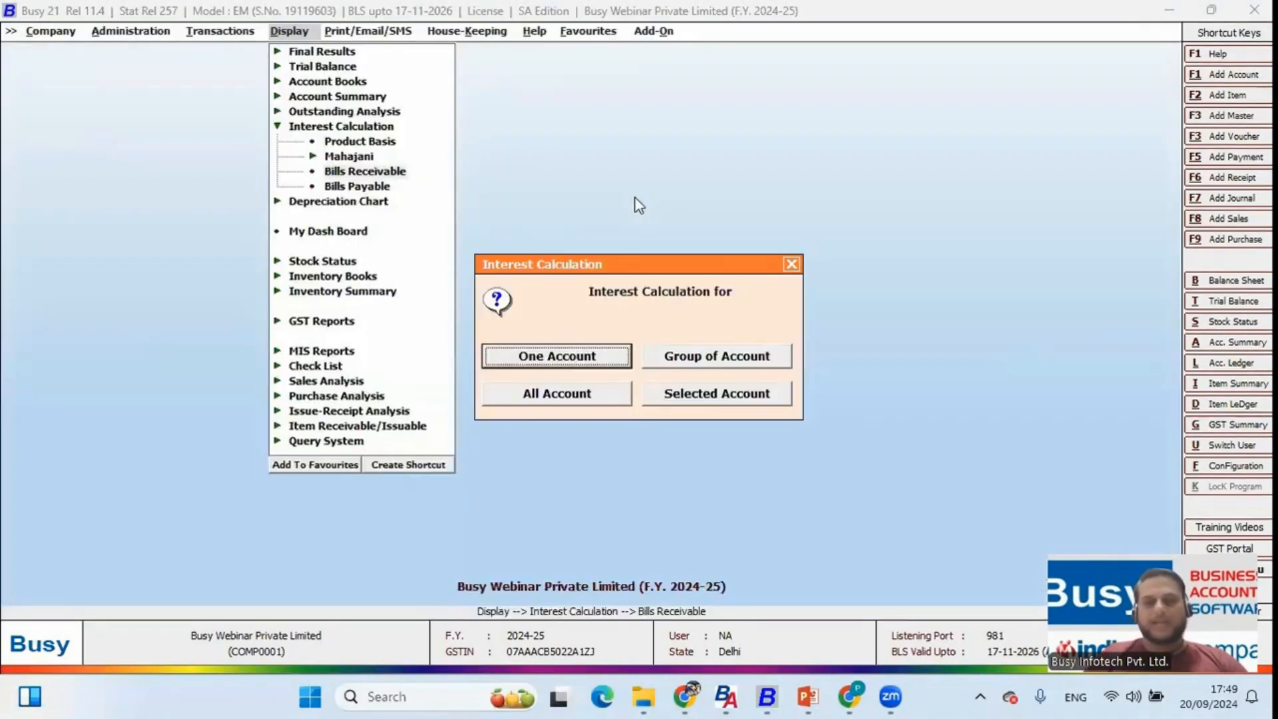
key("Escape")
Step: Display the ledger of Interest Received from Customers and inspect the A-One Food Restaurant journal voucher
key("alt+l")
key("Return")
key("F2")
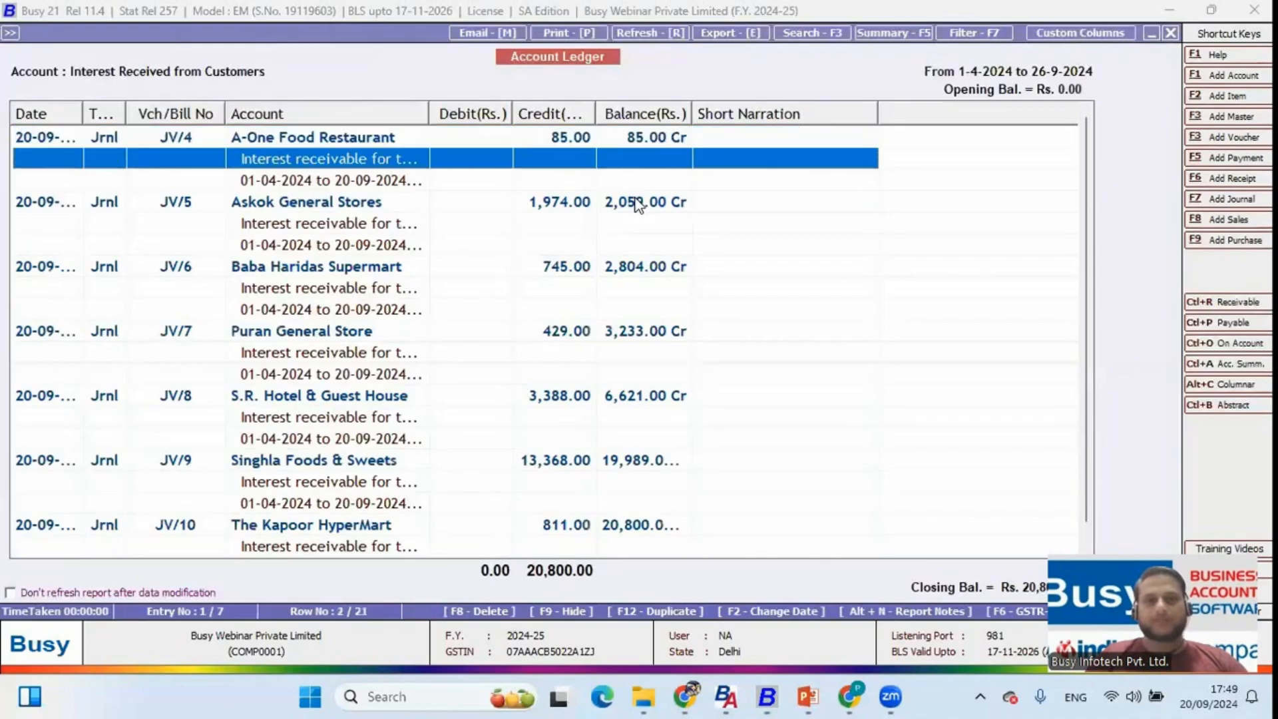
key("Up")
key("Return")
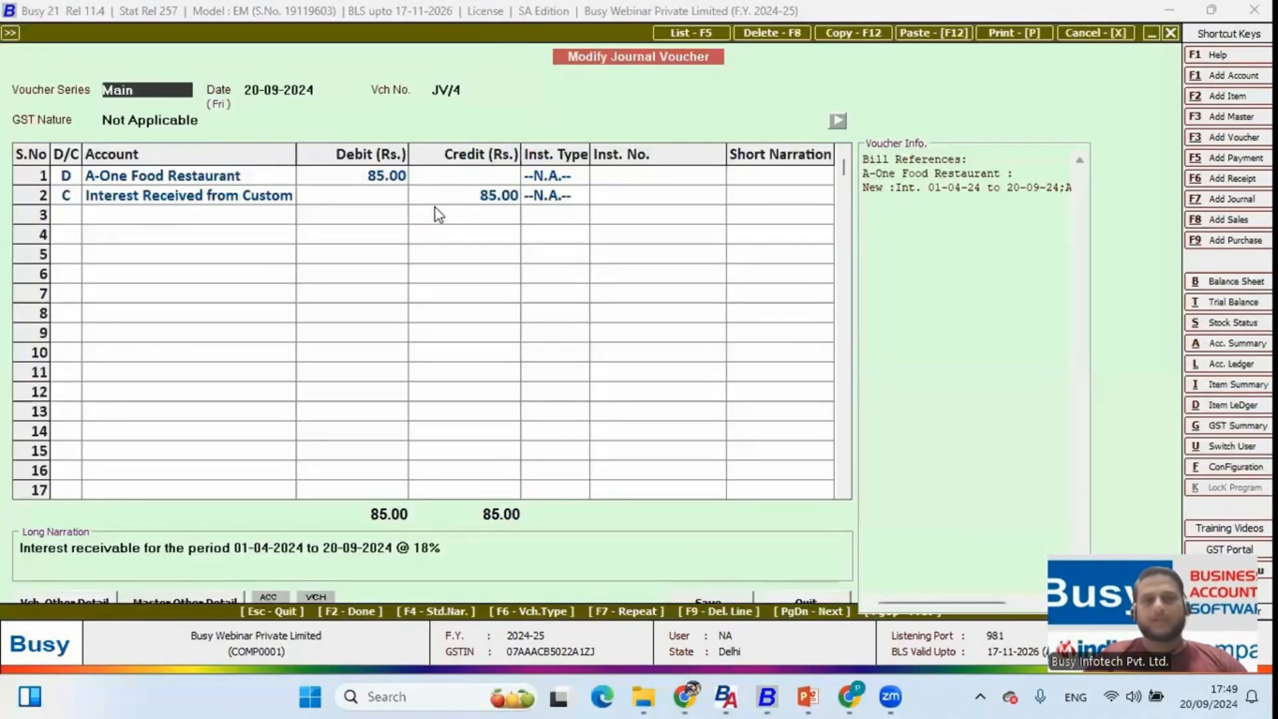
key("Escape")
Step: Inspect the Baba Haridas Supermart interest voucher from the ledger and return to the entries
key("Down")
key("Down")
key("Down")
key("Down")
key("Down")
key("Down")
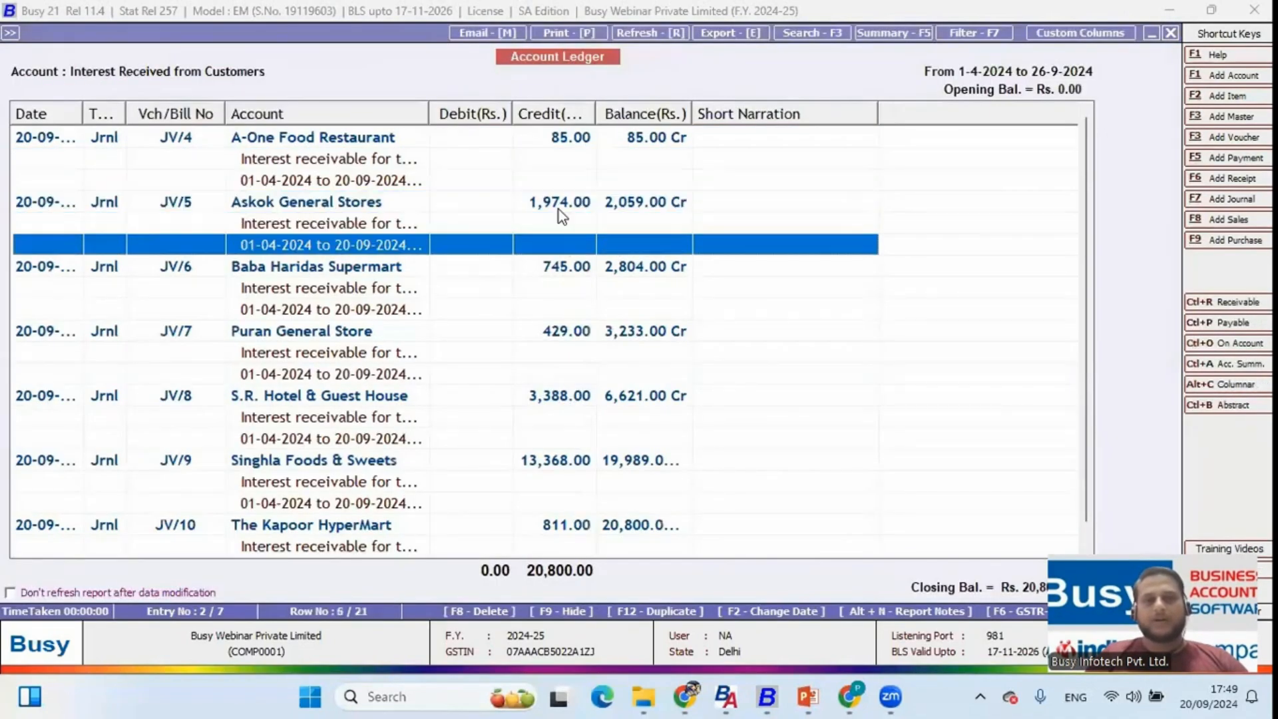
key("Return")
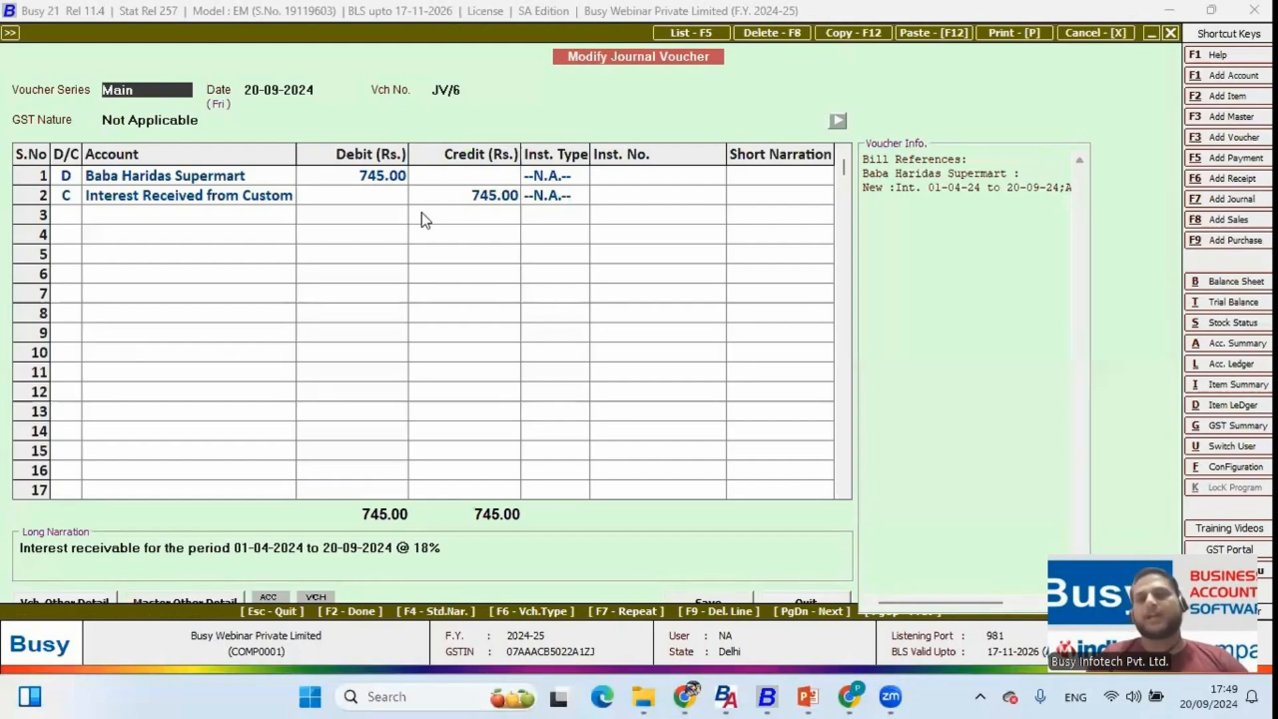
key("Escape")
key("Down")
key("Down")
key("Down")
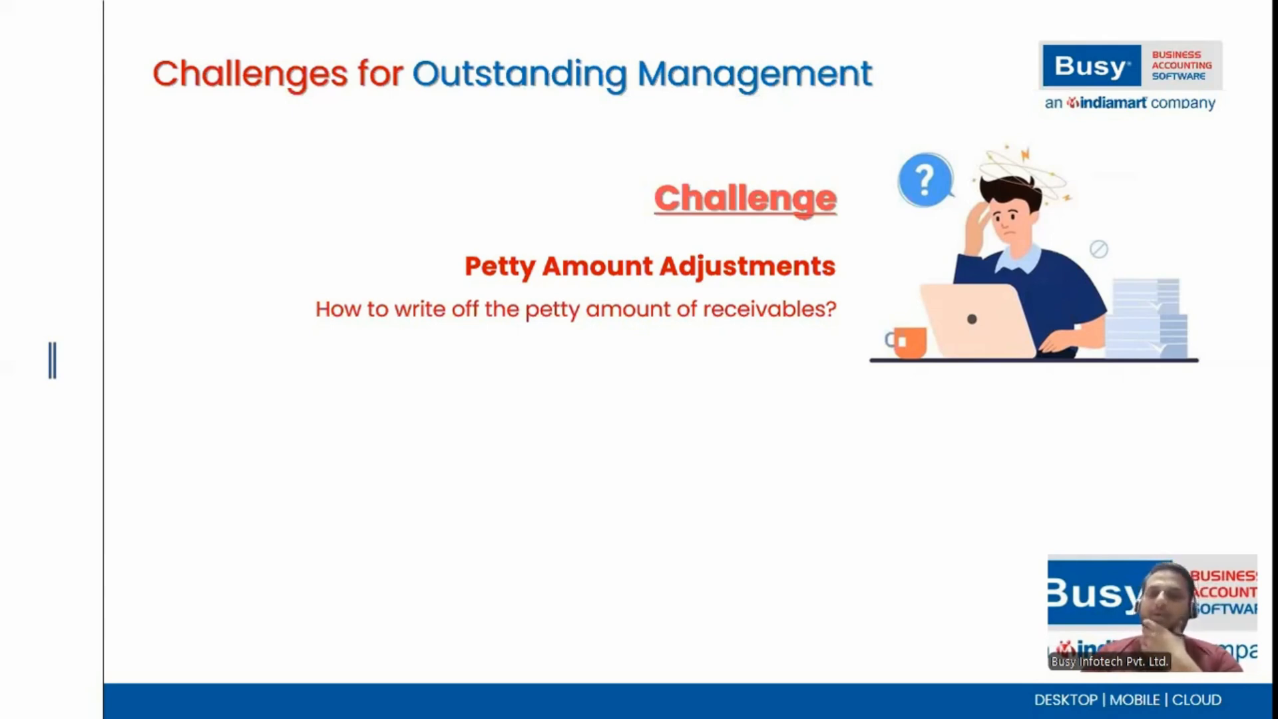
key("Right")
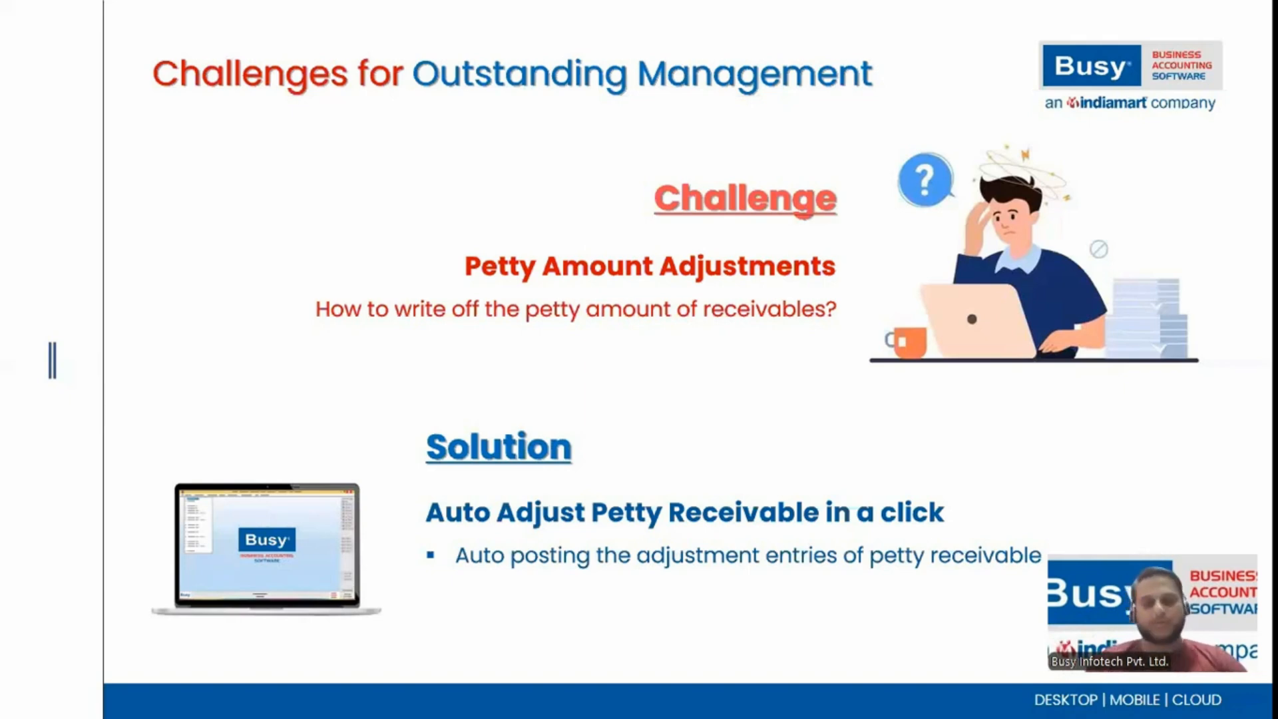
Step: Switch to Busy and open the Bills Receivable report under Outstanding Analysis for one account
key("alt+Tab")
key("Right")
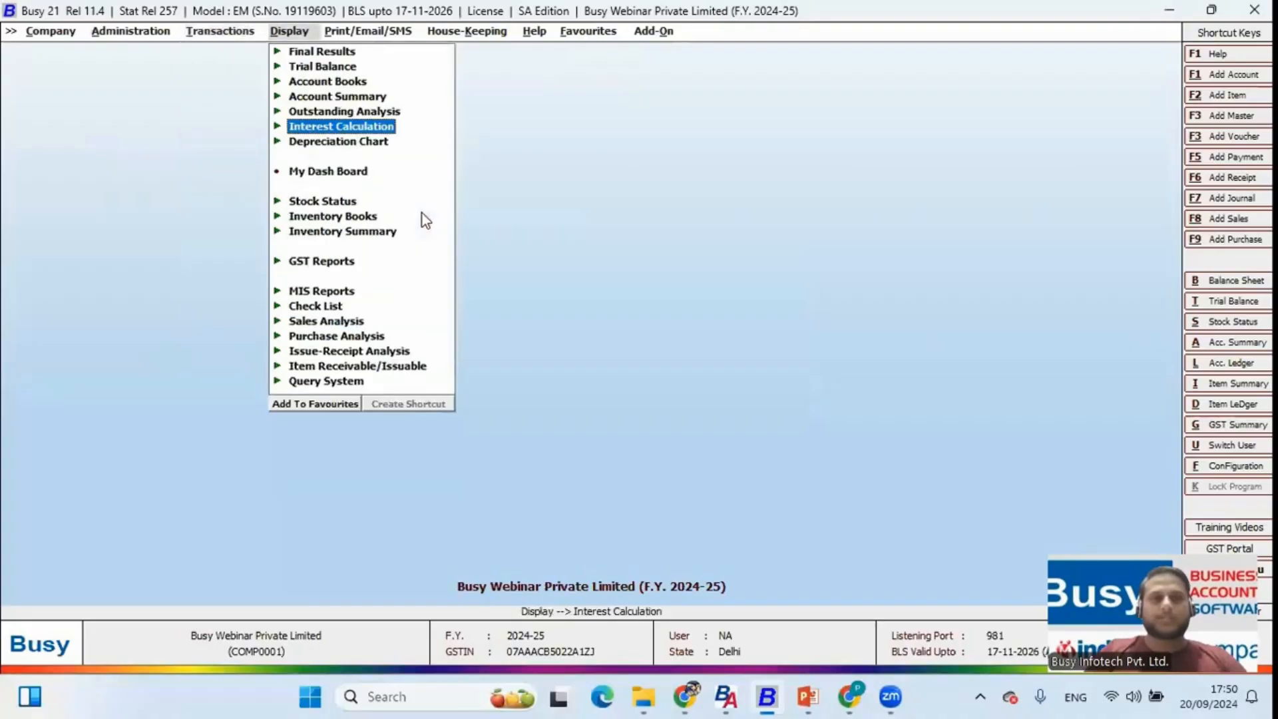
key("Up")
key("Up")
key("Right")
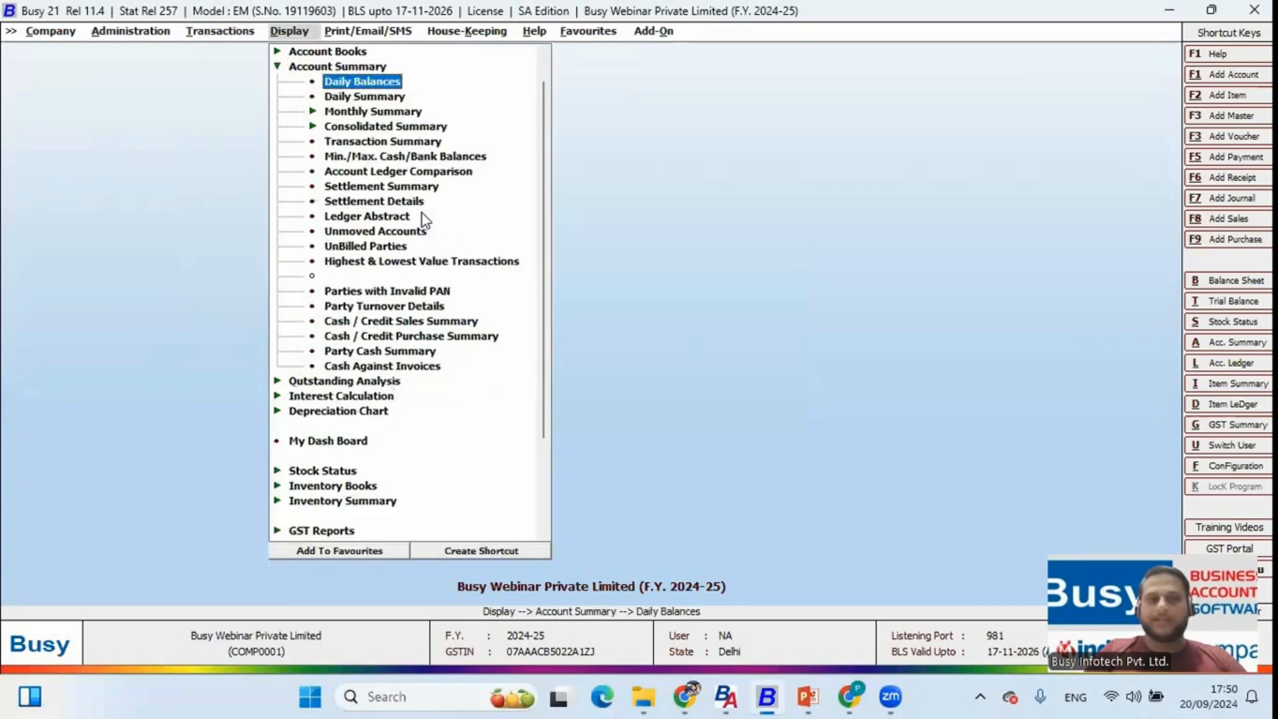
key("Left")
key("Down")
key("Right")
key("Return")
key("Escape")
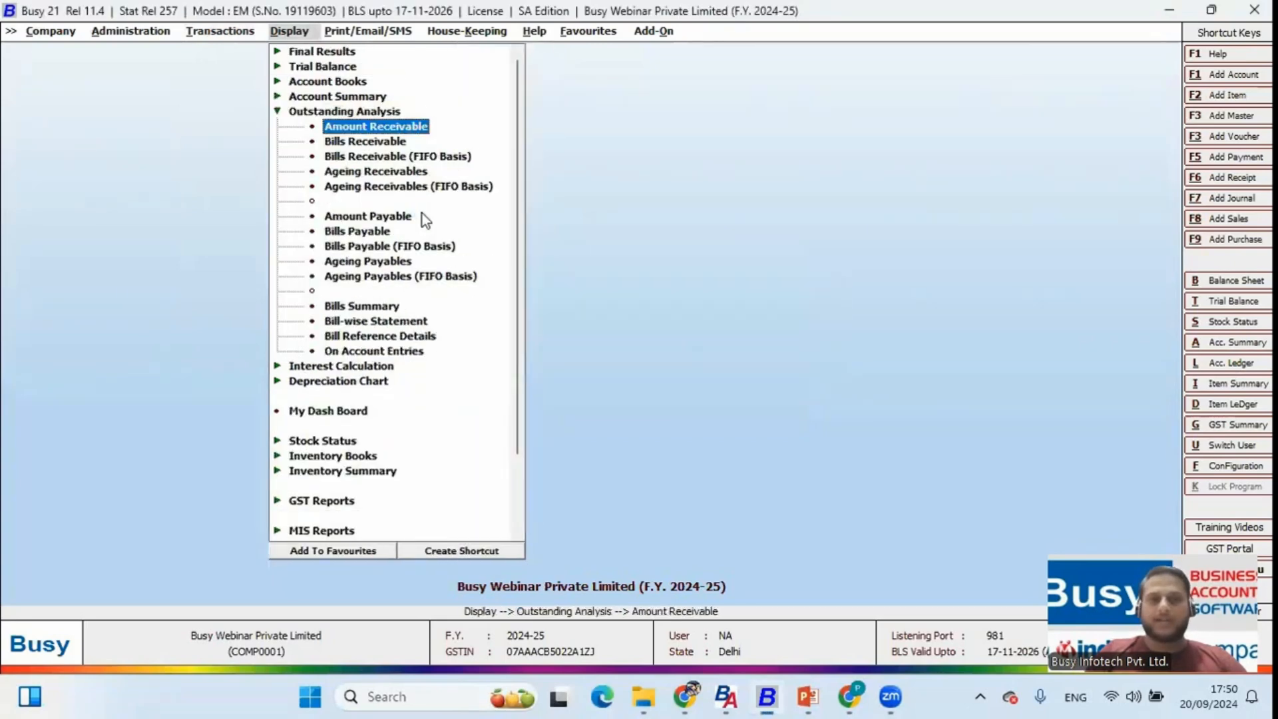
key("Down")
key("Return")
key("Right")
key("Left")
key("Return")
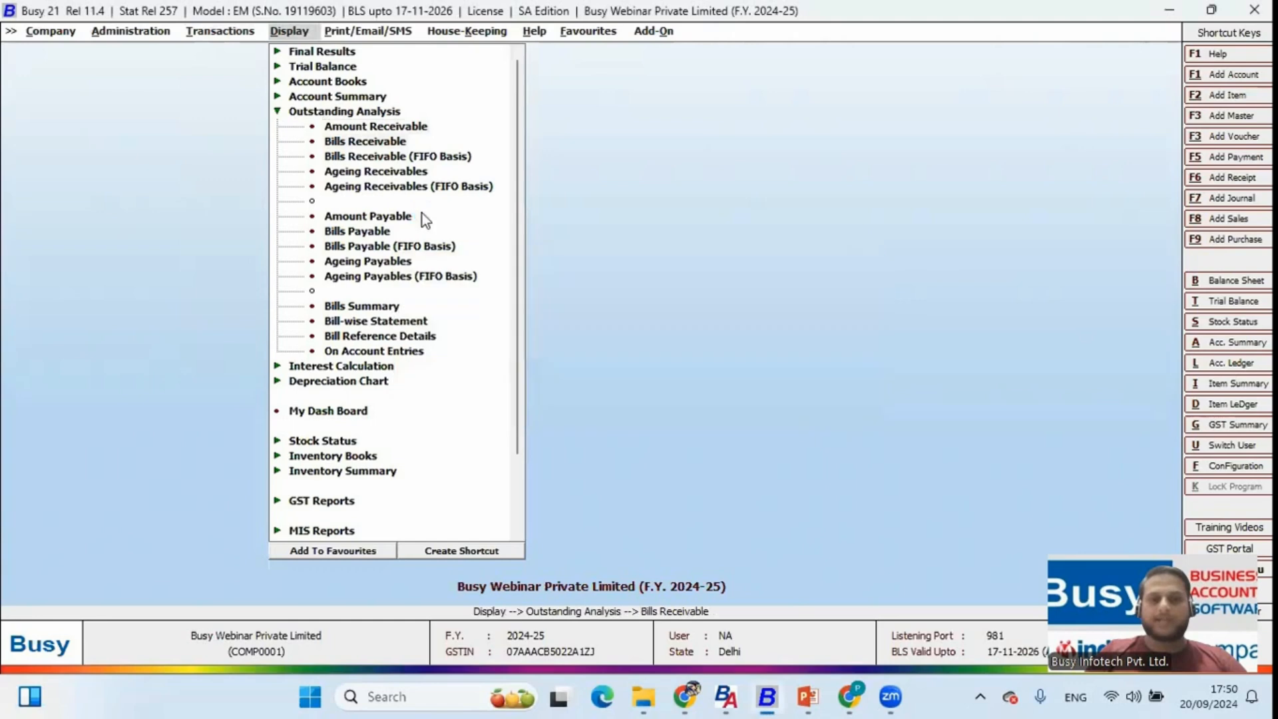
Step: View the due receivable bills of Ajay General Store and return to the report options
key("Return")
key("F2")
key("Escape")
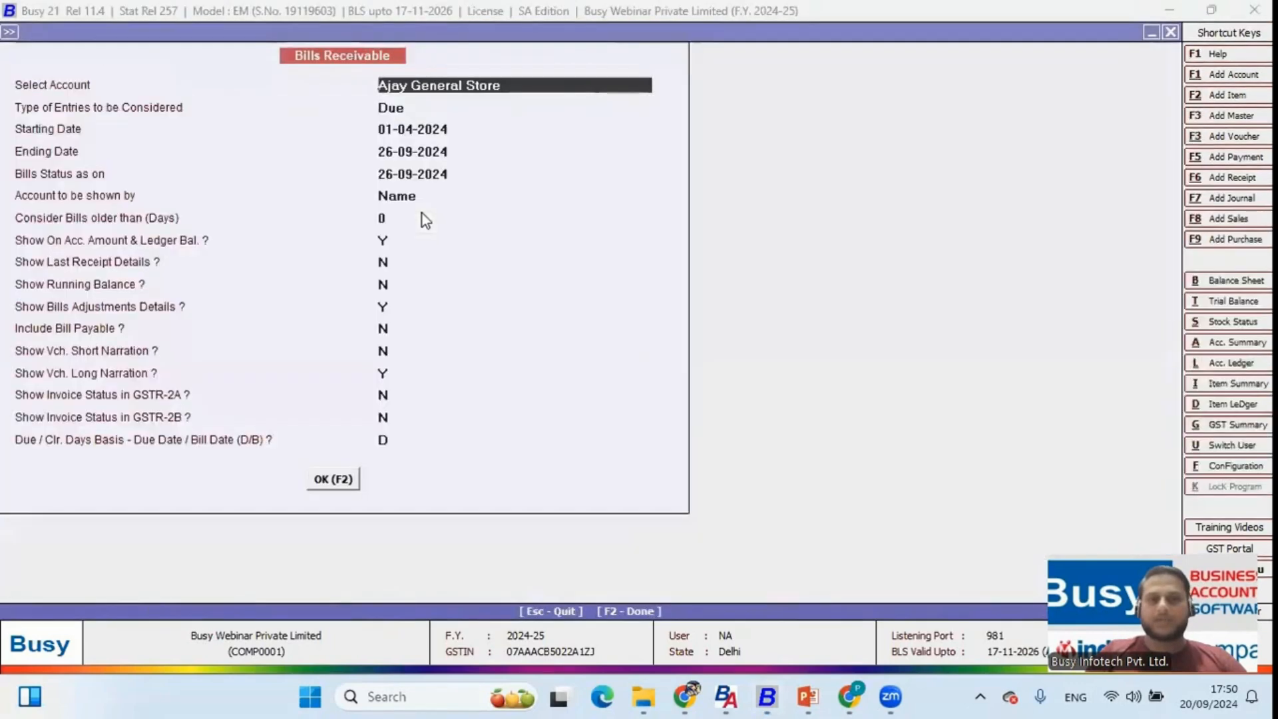
Step: Set the type of entries to All(Including Cleared) and view the bills receivable of Ajay General Store
key("Return")
key("Down")
key("Up")
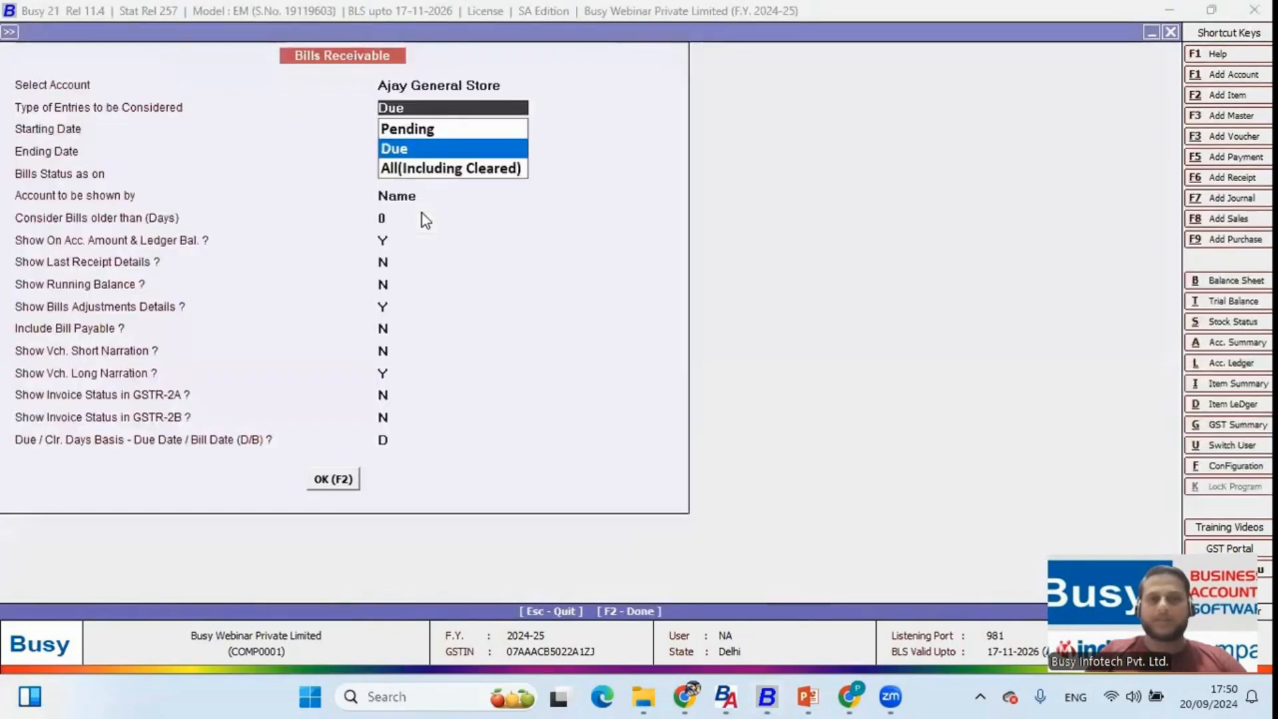
key("Down")
key("F2")
key("Escape")
key("Return")
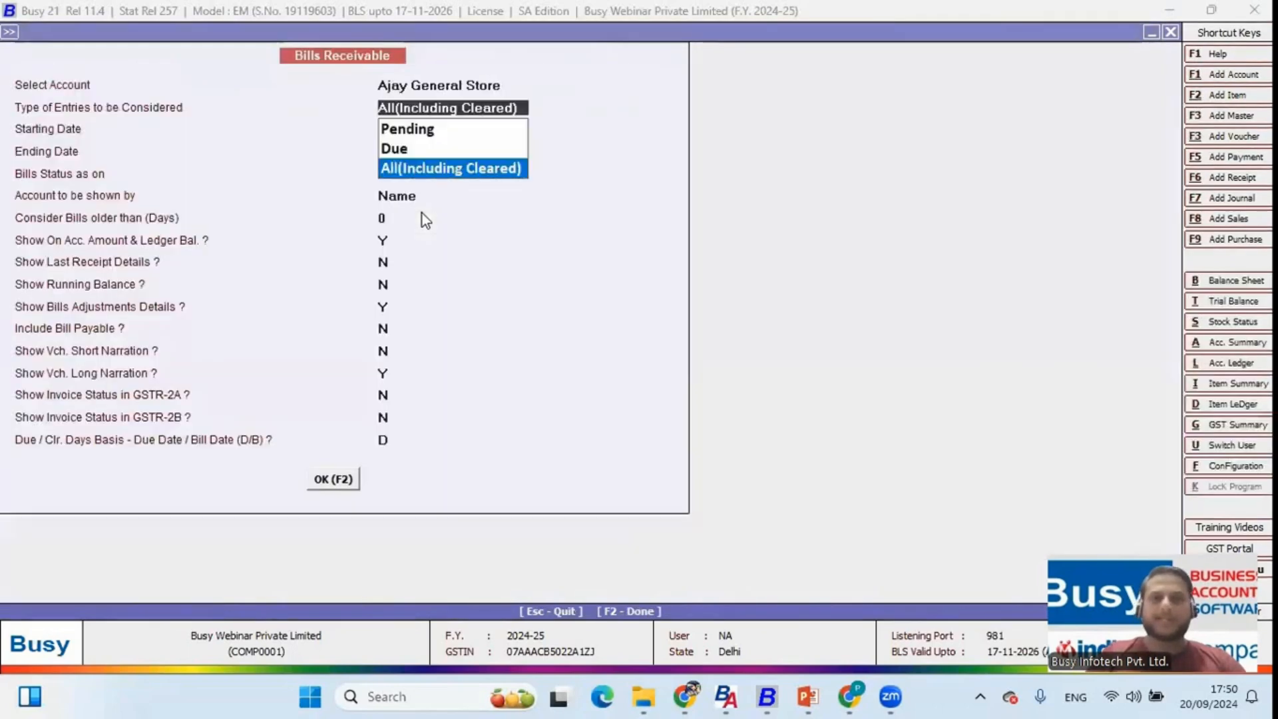
Step: Change the report account to Baba Haridas Supermart and review all its bills, including cleared ones
key("Escape")
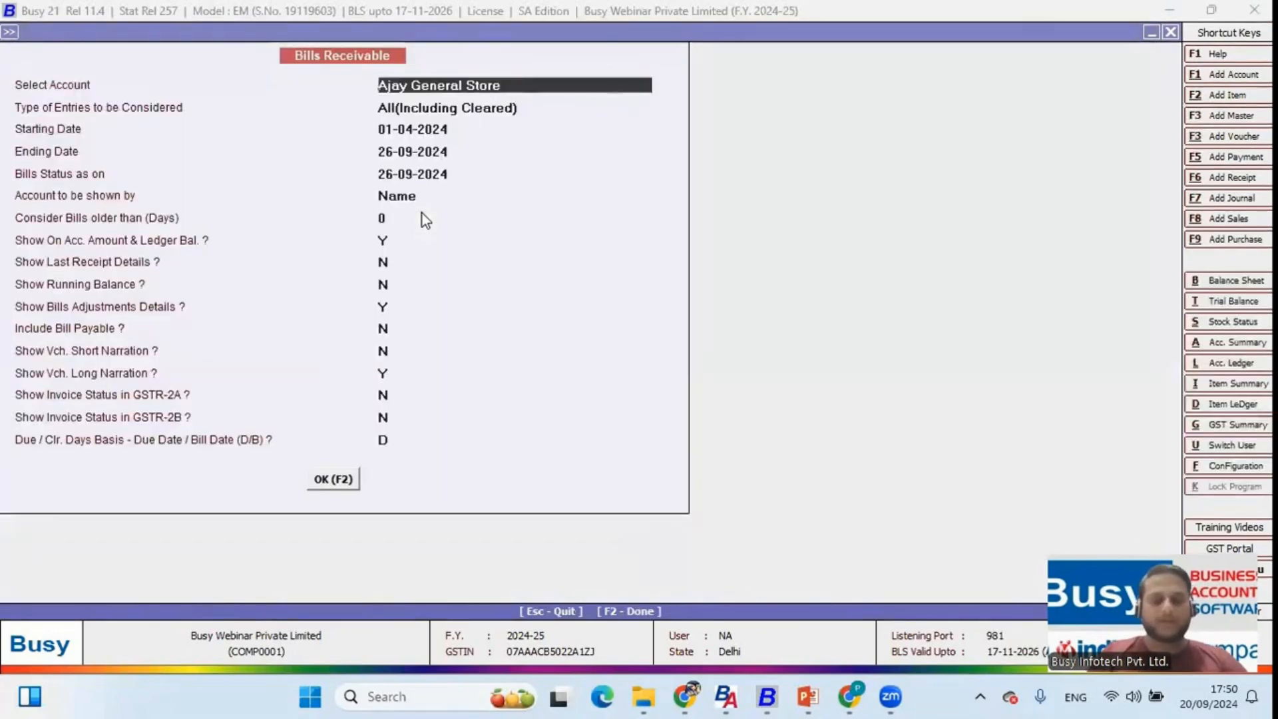
type("bab")
key("F2")
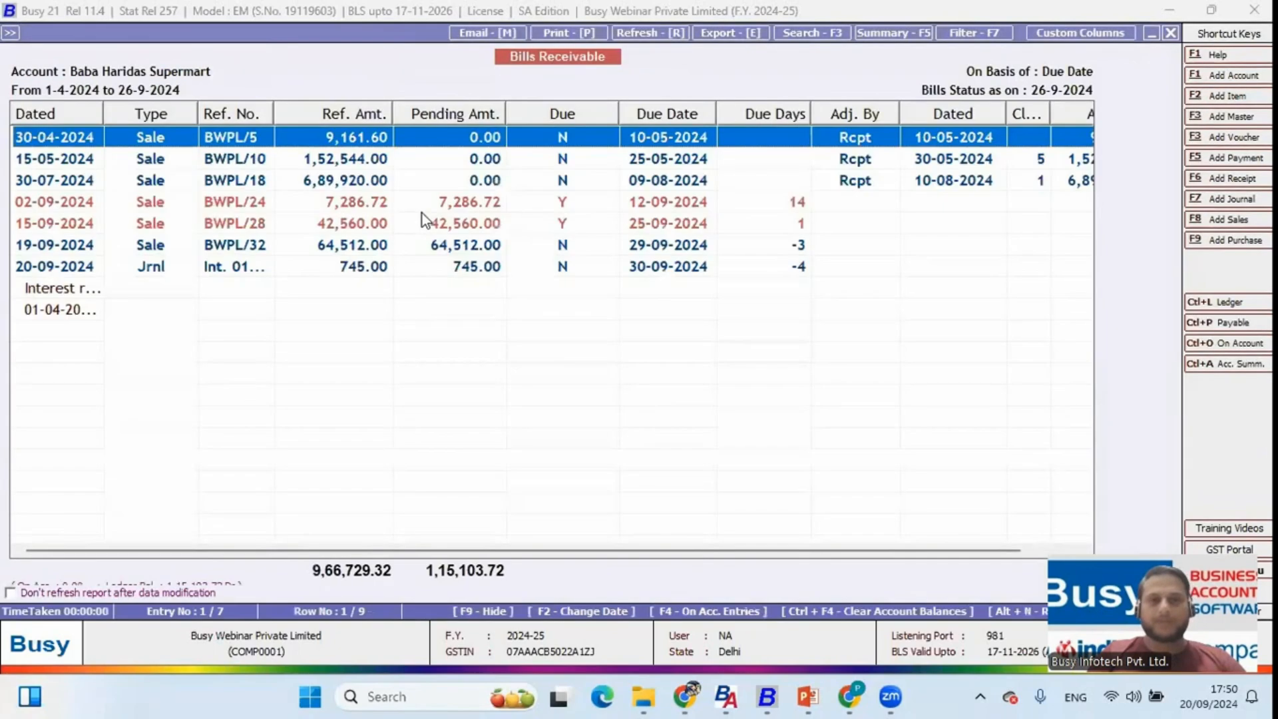
key("Down")
key("Down")
key("Down")
key("Down")
key("Down")
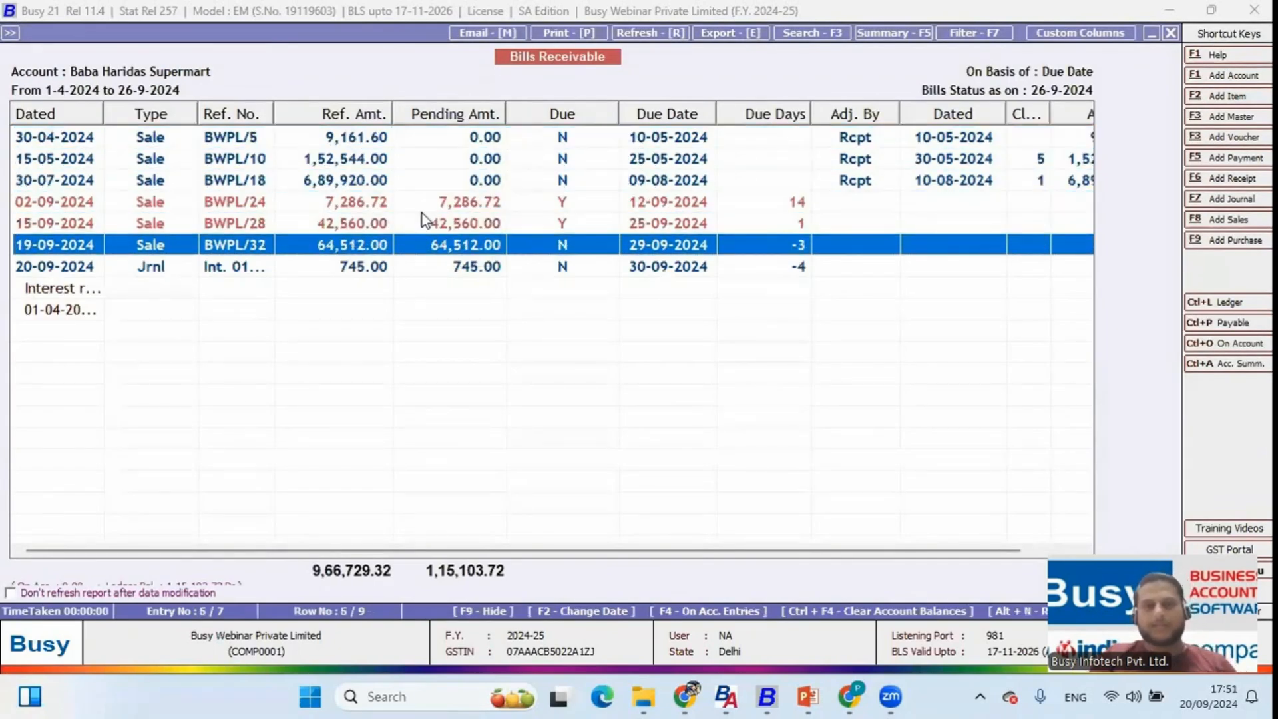
key("Up")
key("Up")
key("Escape")
Step: Set the type of entries to Pending and review the pending bills of Baba Haridas Supermart
key("Up")
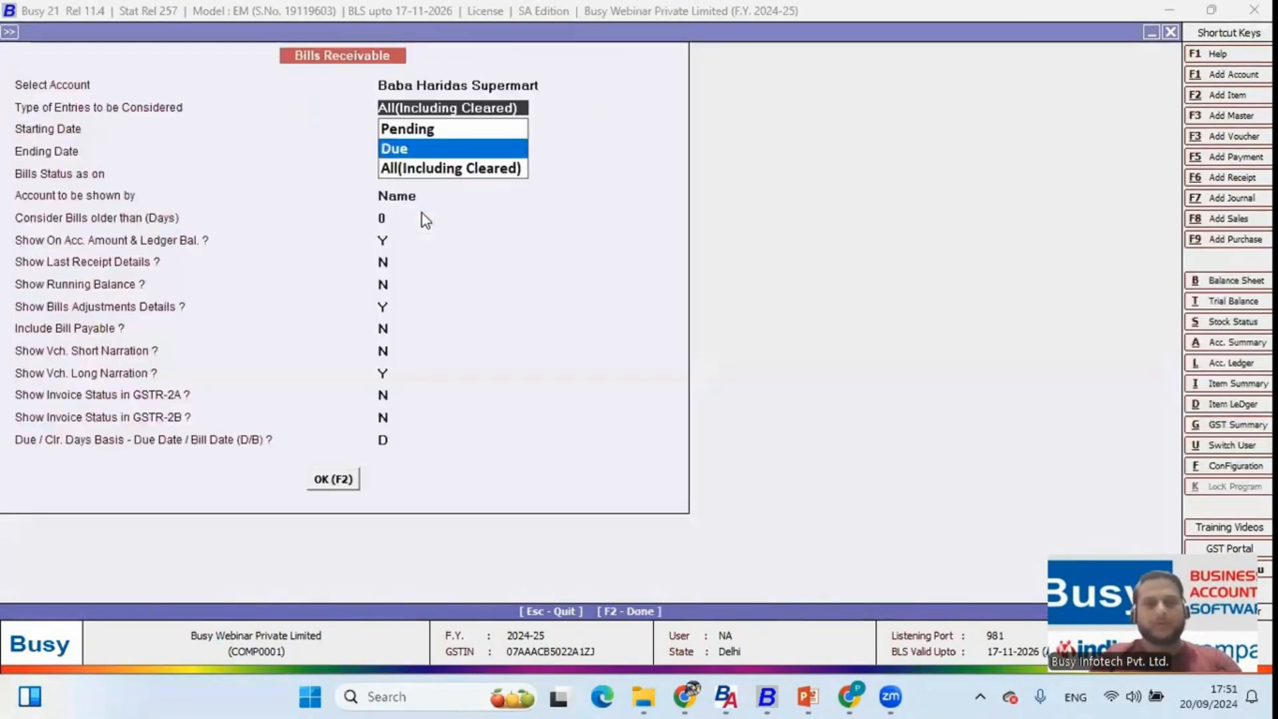
key("Return")
key("Up")
key("Up")
key("Return")
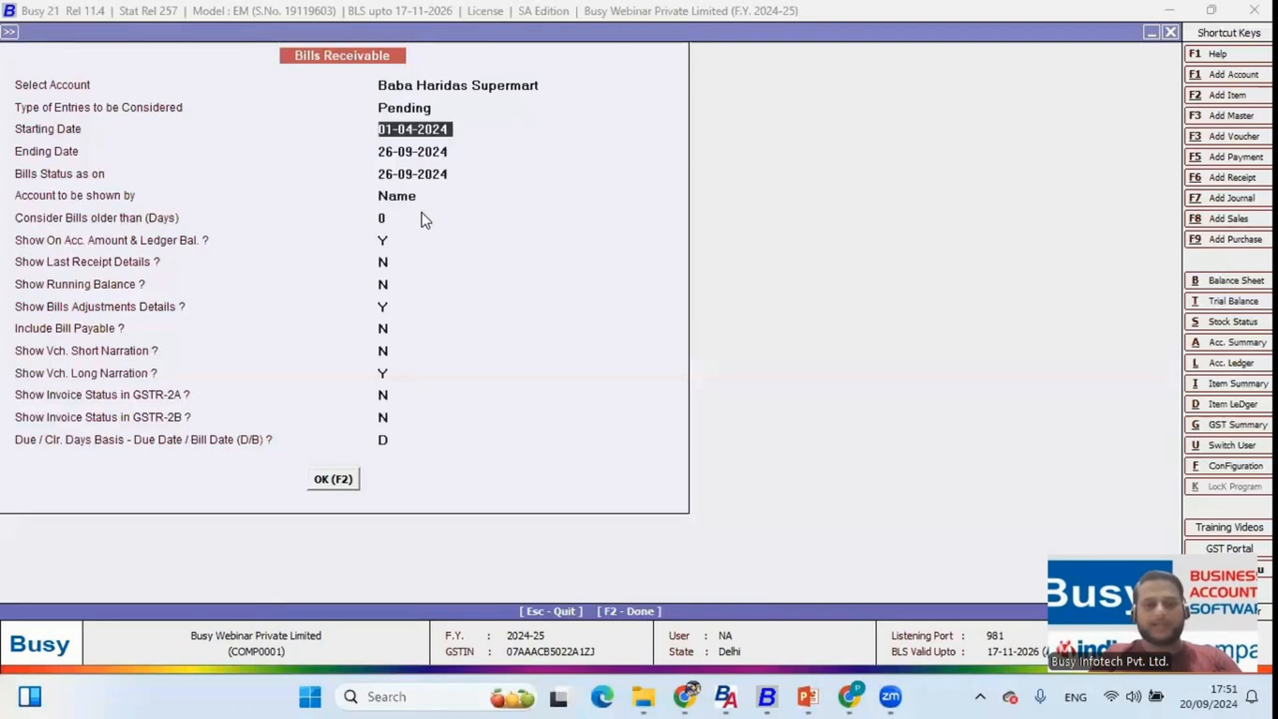
key("F2")
key("Down")
key("Down")
key("Down")
key("Up")
key("Up")
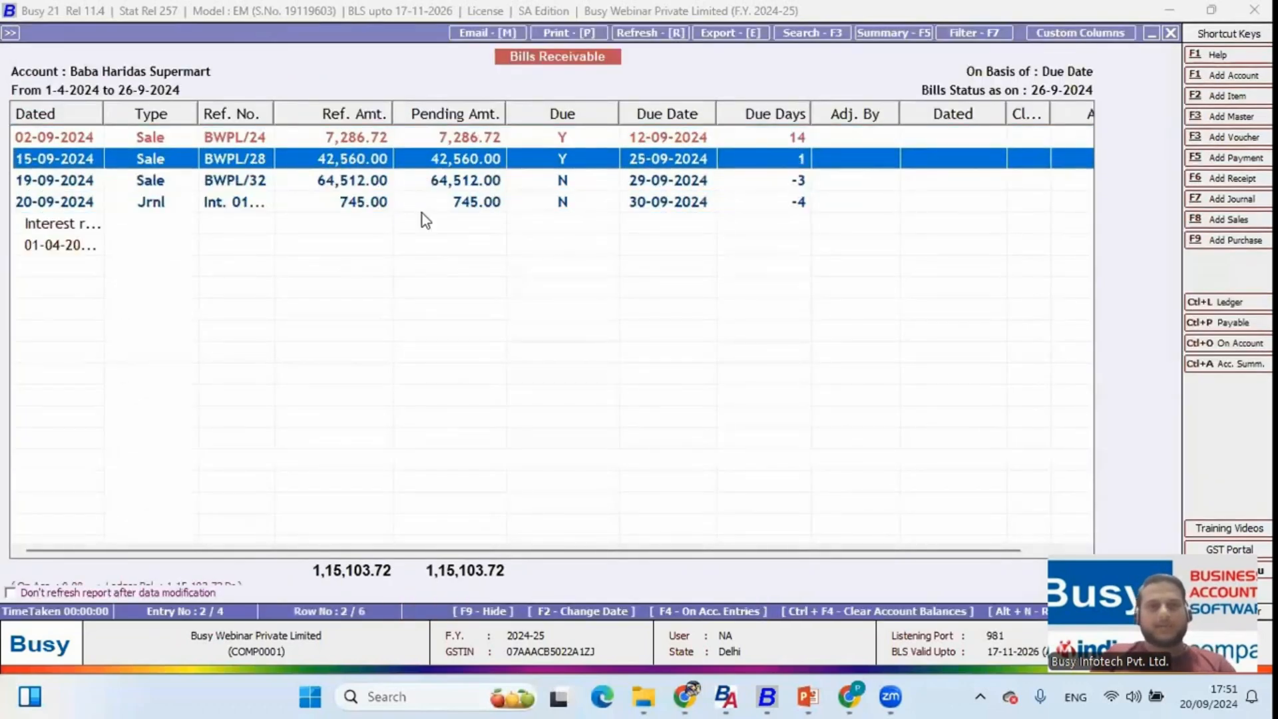
Step: Check the interest journal entry among the pending bills of Baba Haridas Supermart and leave the report
key("Down")
key("Down")
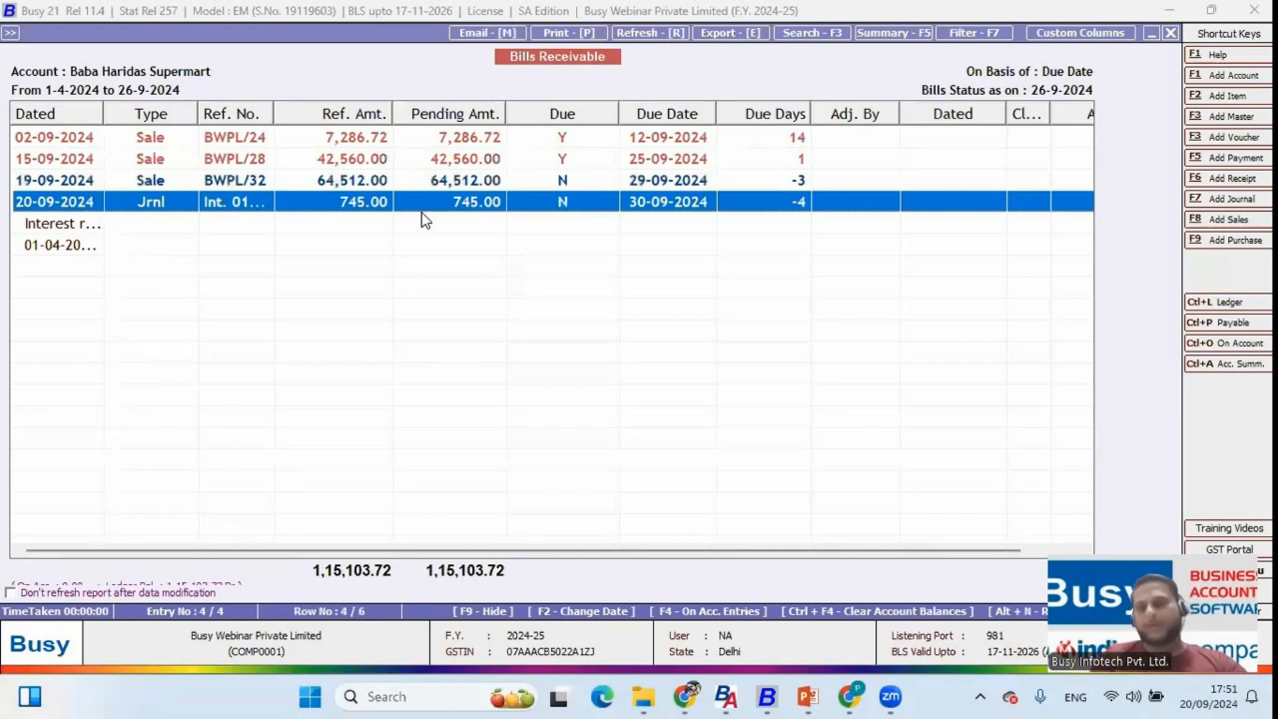
key("Escape")
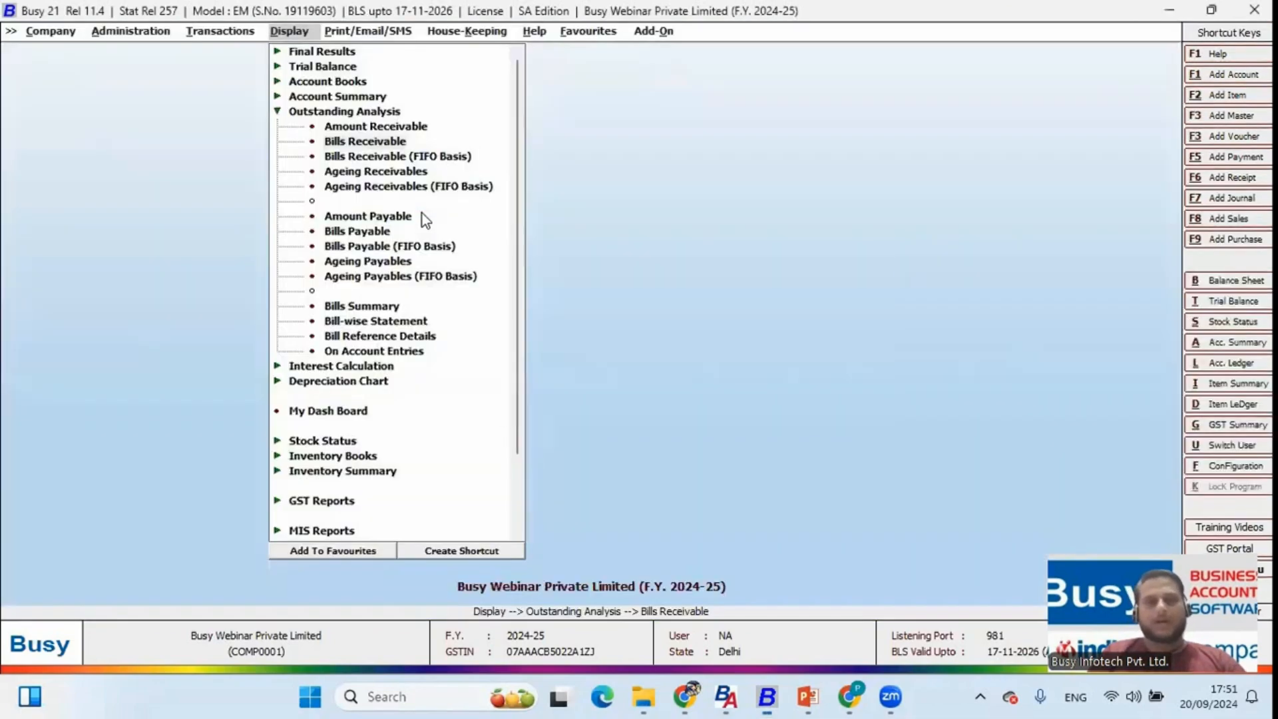
key("Escape")
key("Escape")
Step: Start a new receipt voucher dated 20-09-2024 with Baba Haridas Supermart as the credited account
key("Return")
key("Down")
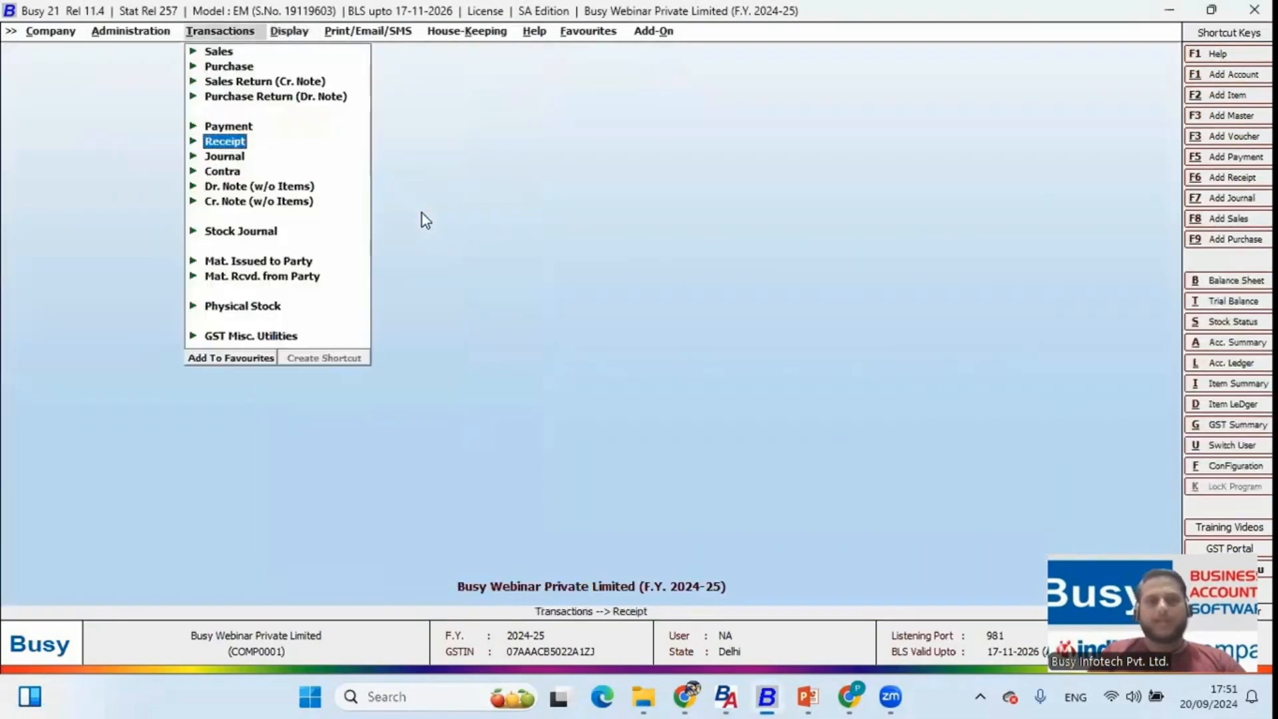
key("Return")
key("Return")
type("20.")
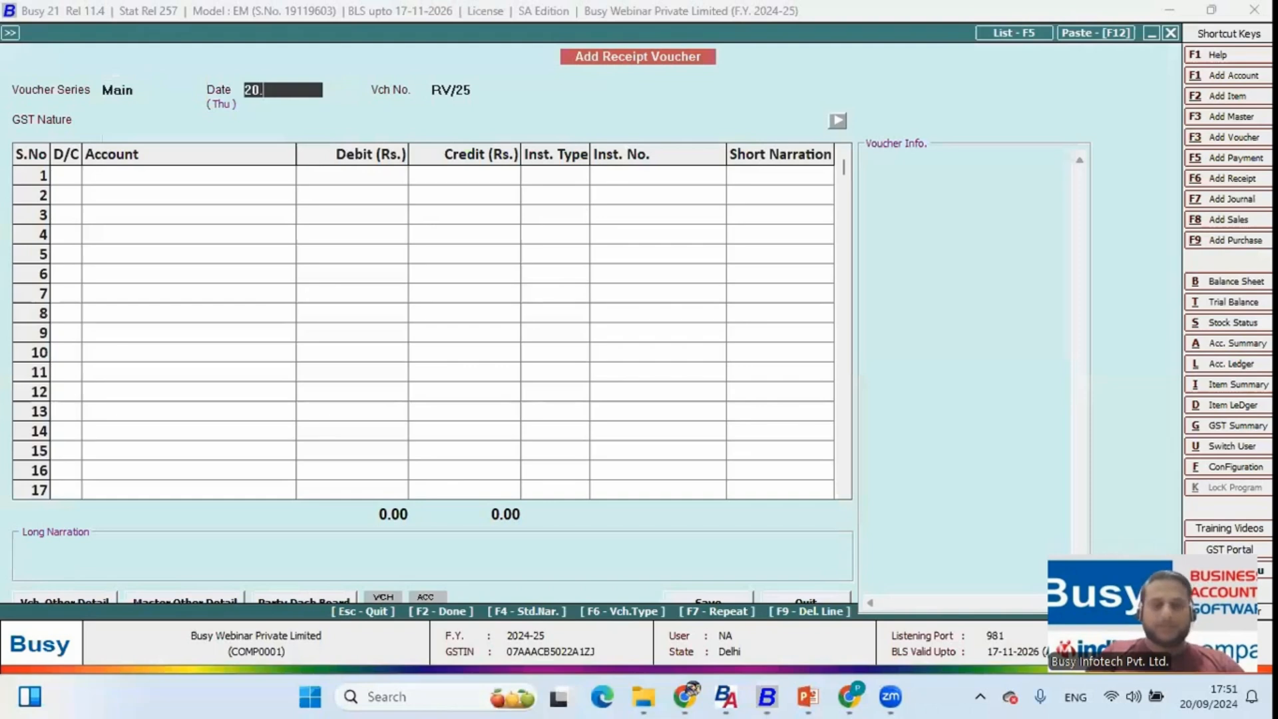
key("Return")
key("Return")
key("Return")
type("bab")
key("Return")
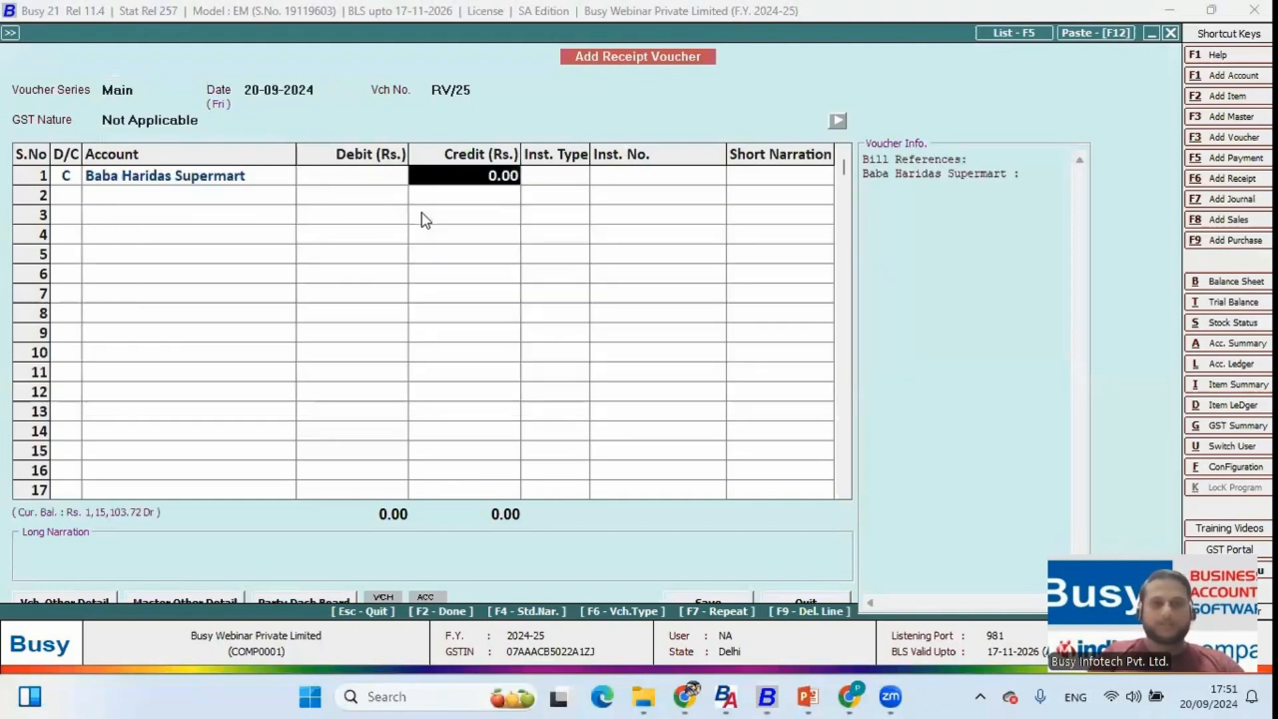
Step: Adjust the receipt in full against bills BWPL/24, BWPL/28, BWPL/32 and the interest reference Int. 01-04-24 to 20-09-24
key("Return")
key("Return")
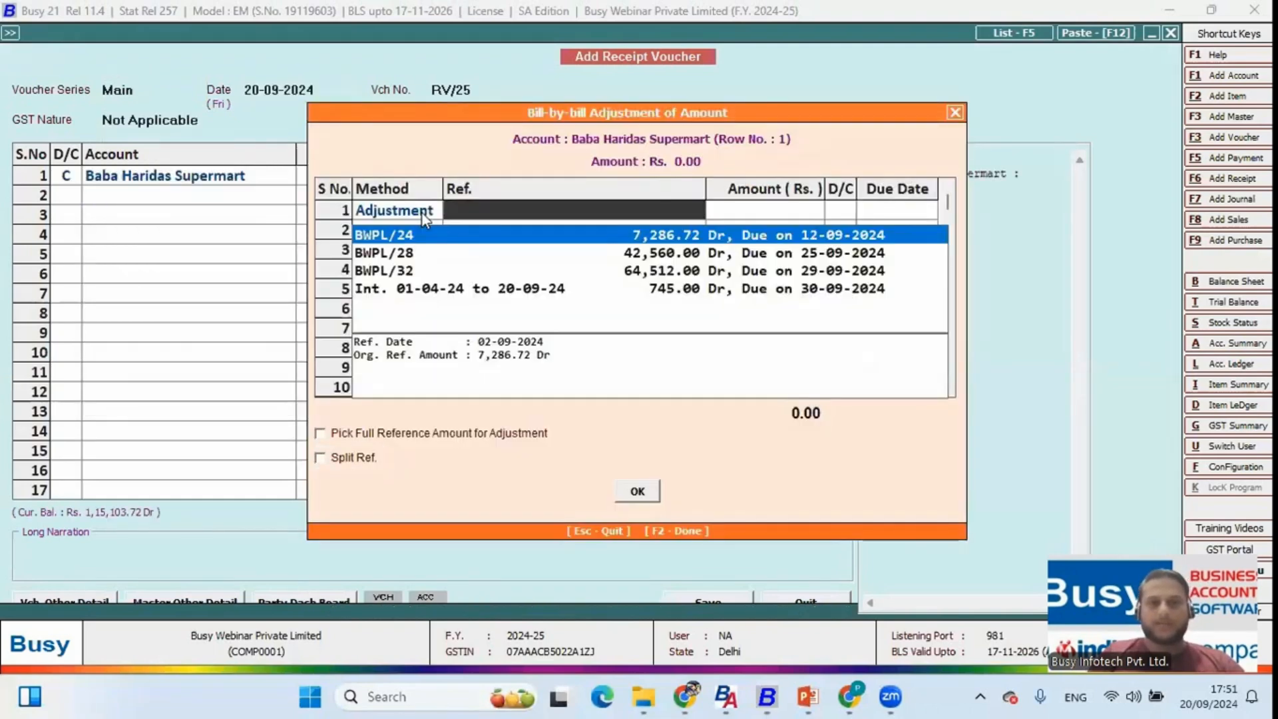
key("Return")
key("Return")
key("Return")
key("Return")
key("Return")
key("Return")
key("Return")
key("Return")
key("Return")
key("Return")
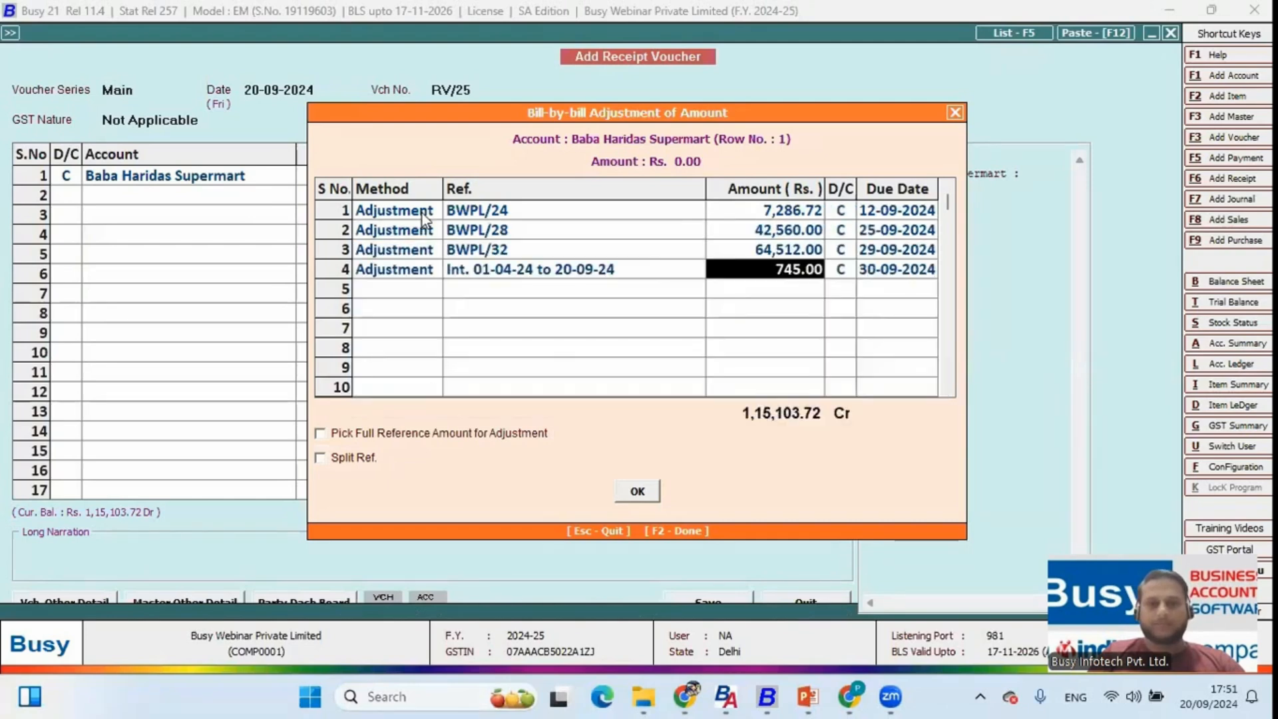
Step: Set the adjustment amount for the interest reference to 700 and accept the bill-by-bill adjustment
key("Up")
key("Up")
key("Up")
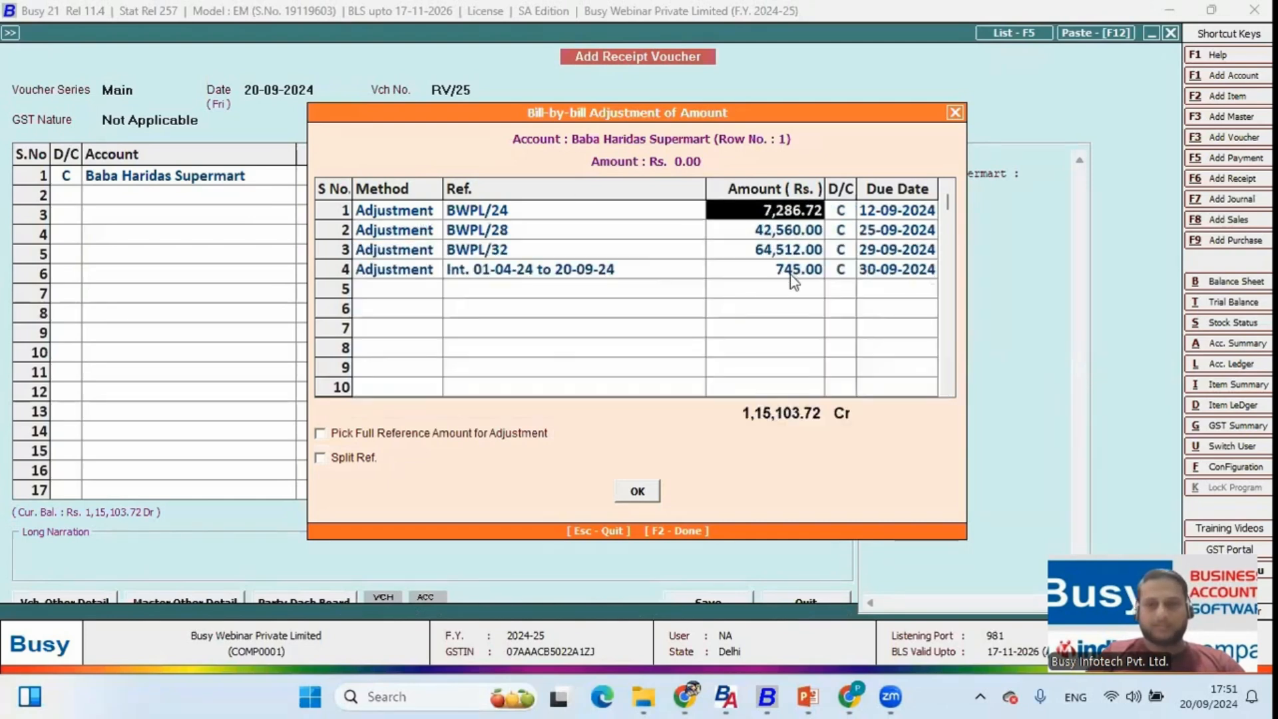
left_click(720, 264)
type("700")
key("Return")
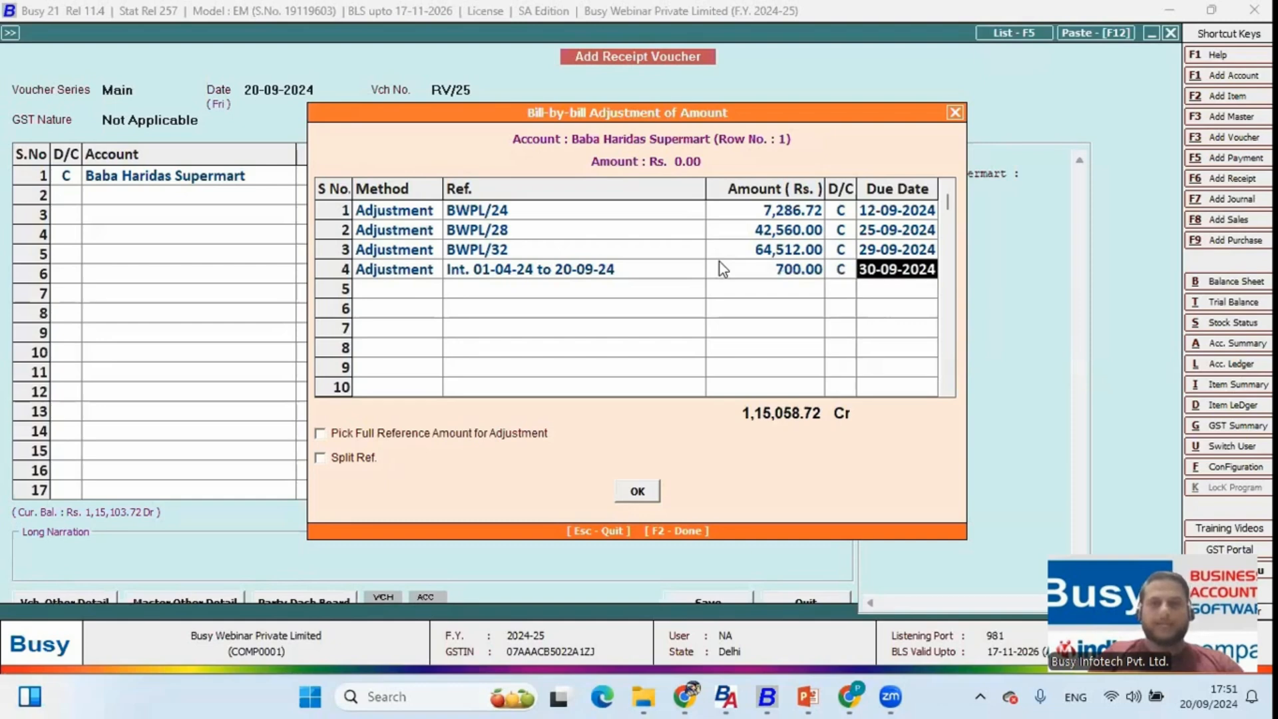
key("Return")
key("Return")
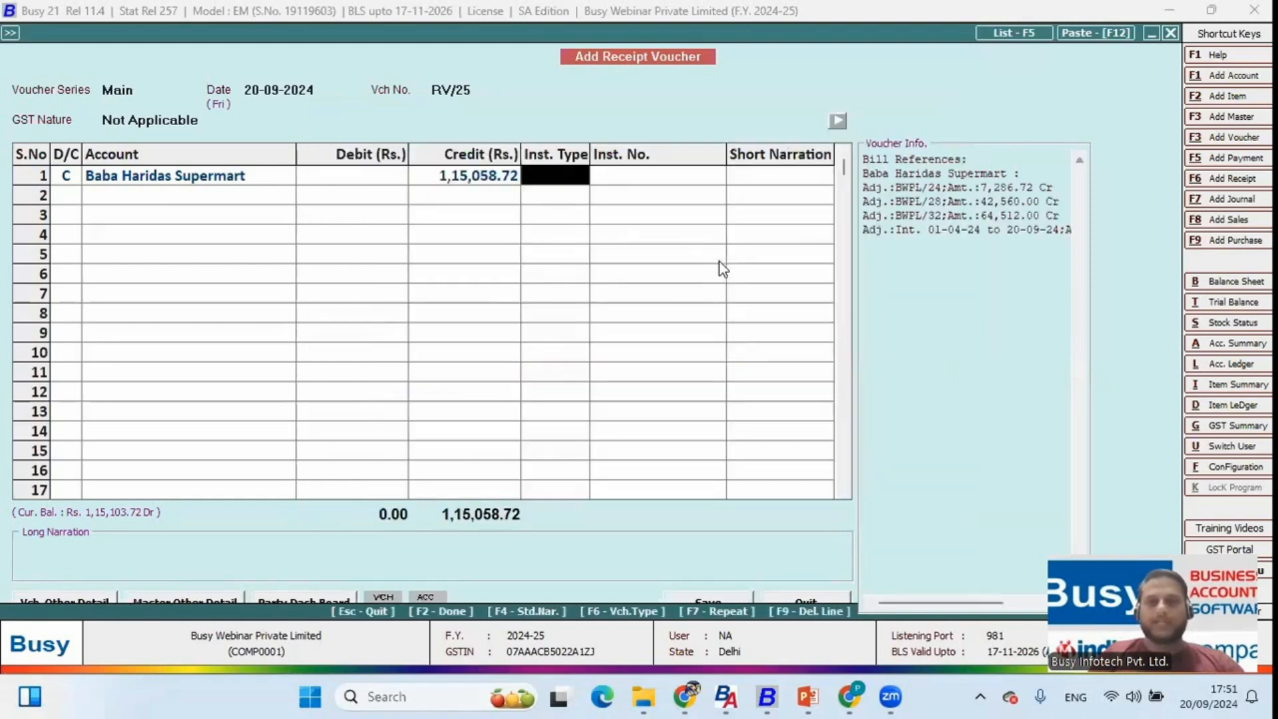
Step: Recheck the bill-by-bill adjustment of Baba Haridas Supermart, save the receipt voucher and quit voucher entry
key("Left")
key("Left")
key("Left")
key("Right")
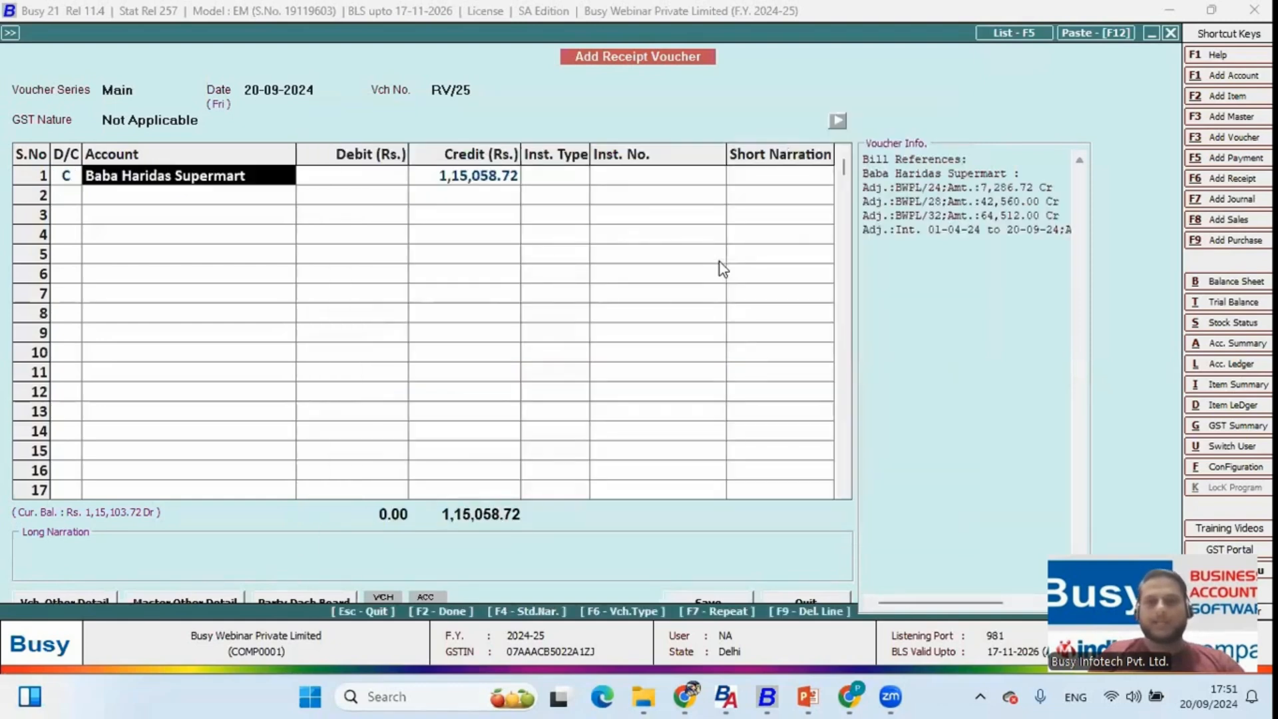
key("Return")
key("Return")
key("Return")
key("Return")
key("Return")
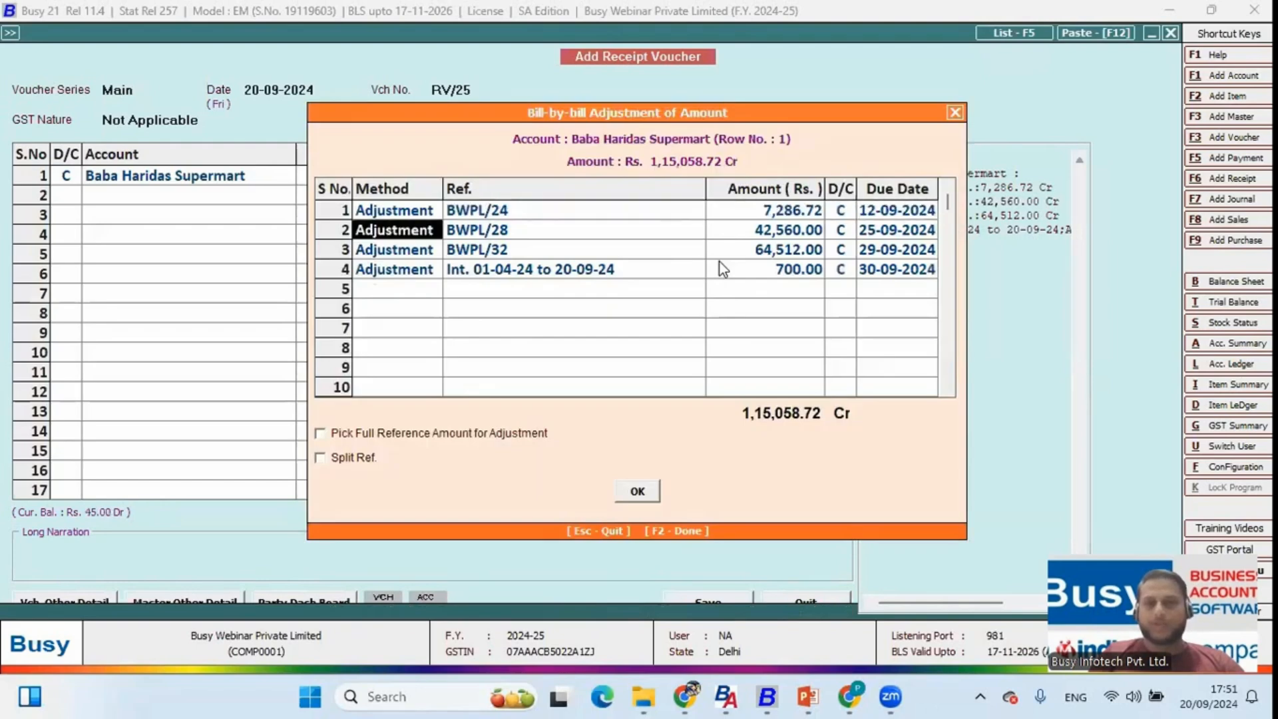
key("Return")
key("Return")
key("Return")
key("Return")
key("F2")
key("F2")
key("Escape")
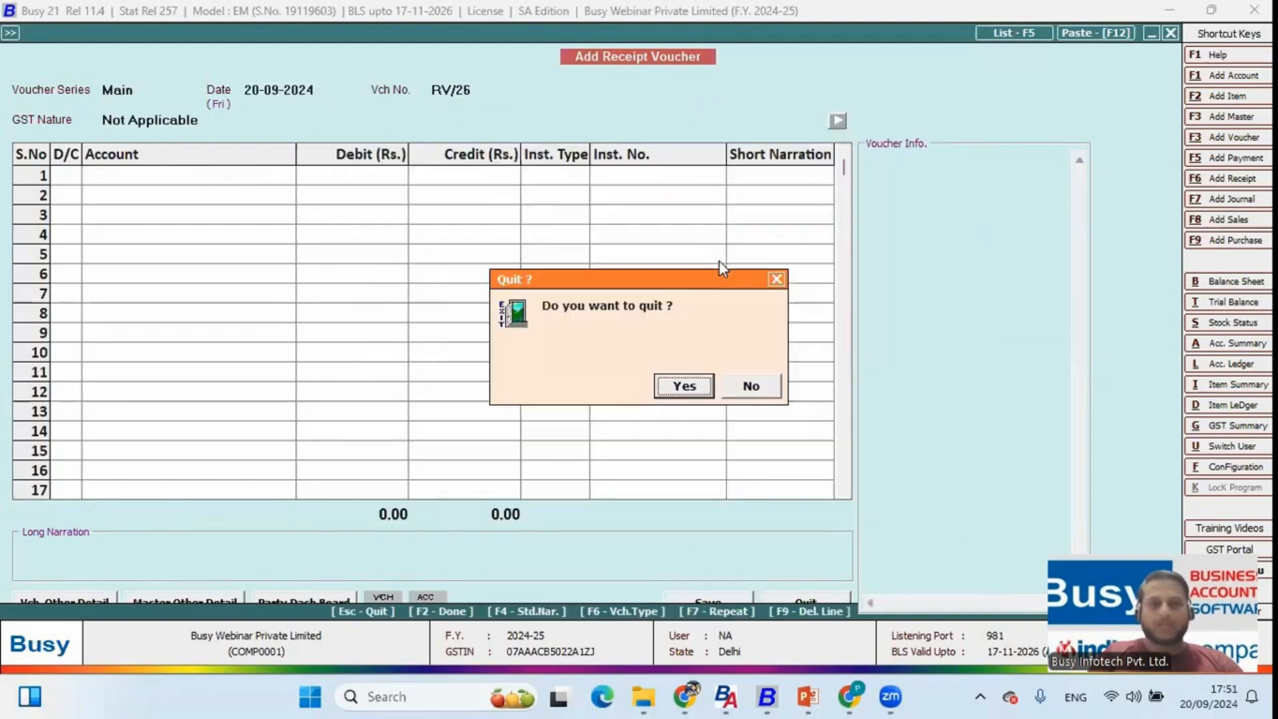
key("Return")
Step: Display the pending bills receivable of Baba Haridas Supermart for 1-4-2024 to 26-9-2024
key("Right")
key("Return")
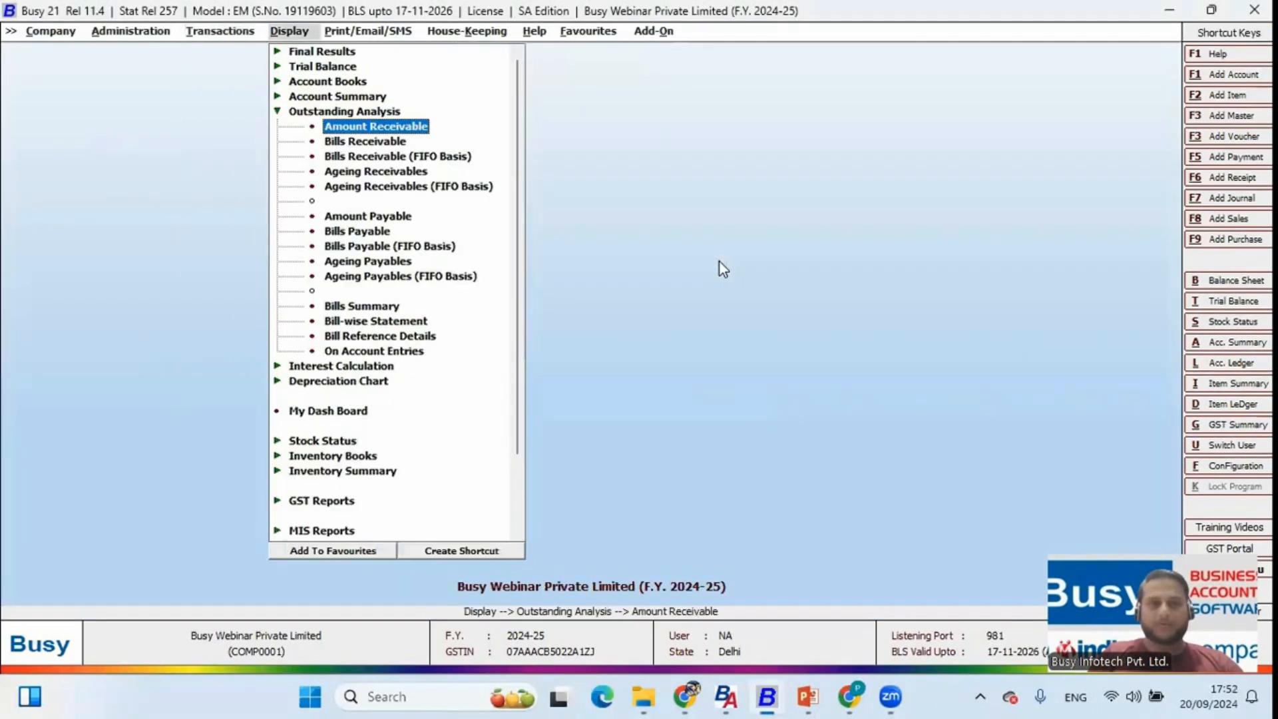
key("Down")
key("Return")
key("Return")
key("Down")
key("Up")
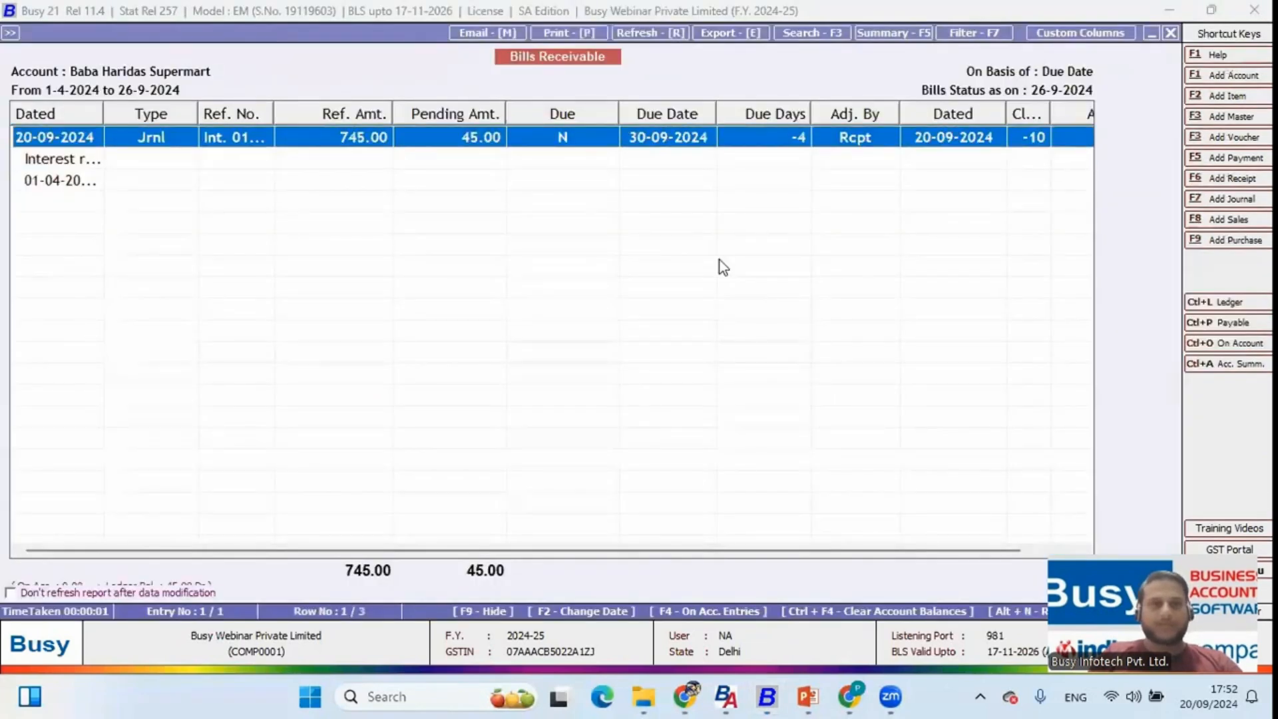
key("F5")
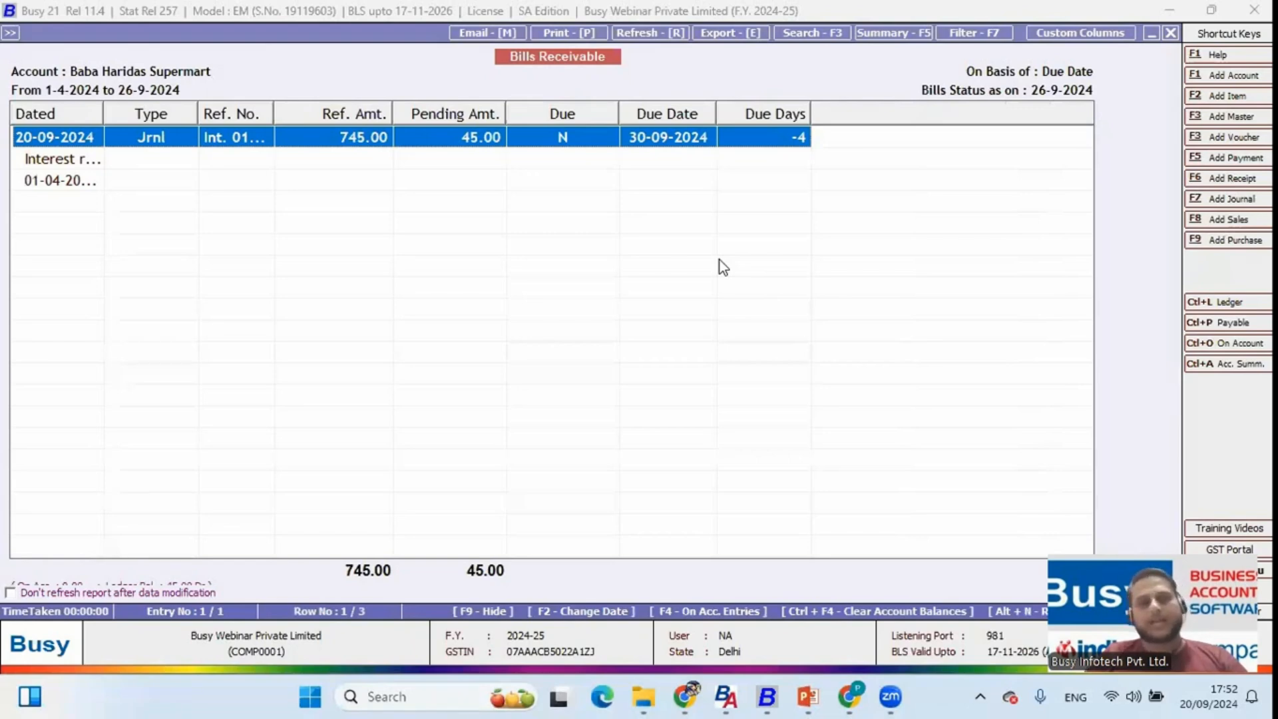
Step: Set the type of entries to All(Including Cleared) and display the bills of Baba Haridas Supermart again
key("Escape")
key("Return")
key("Down")
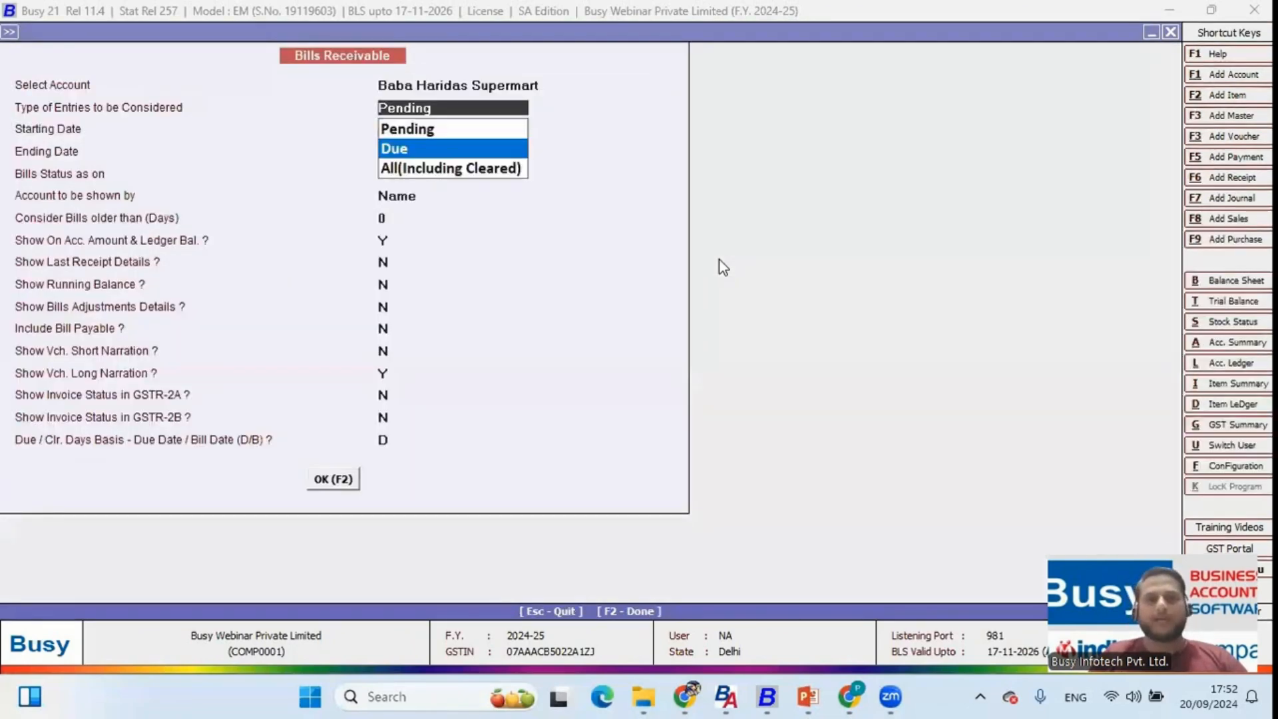
key("F2")
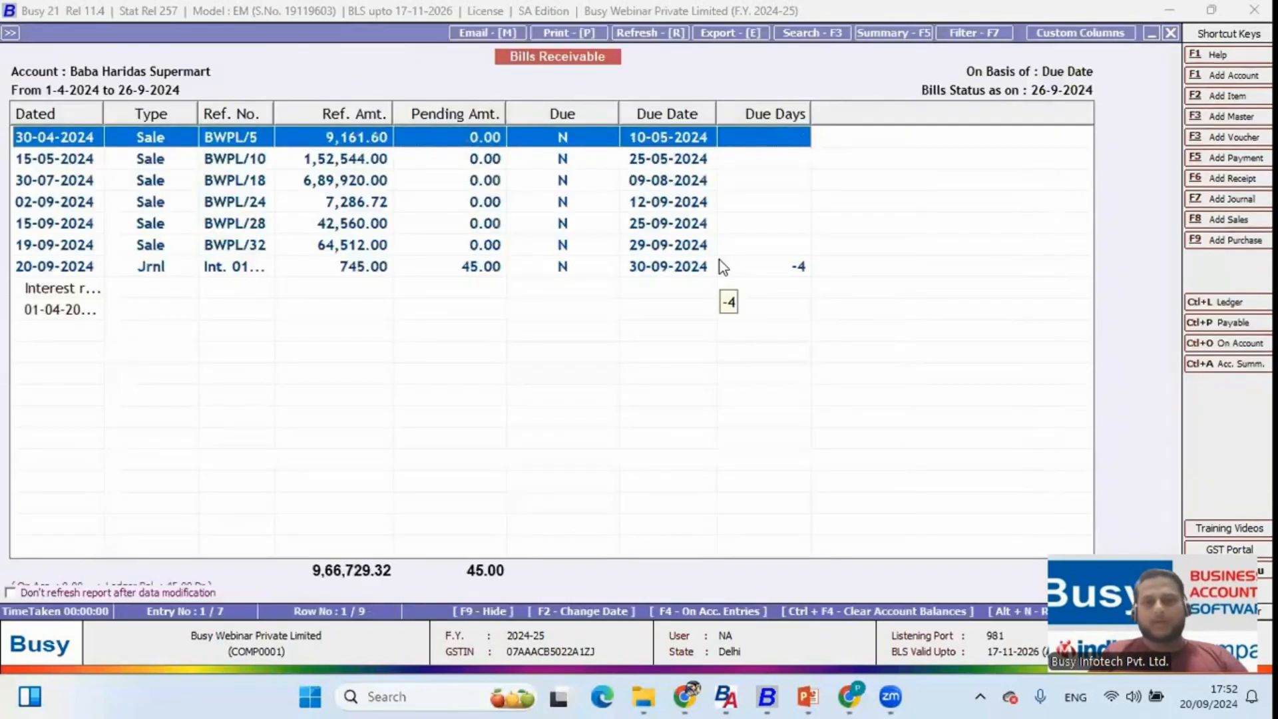
Step: Examine the pending amounts of the cleared sale bills and the interest journal entry of Baba Haridas Supermart
key("Down")
key("Down")
key("Down")
key("Down")
key("Down")
key("Down")
key("Up")
key("Up")
key("Up")
key("Up")
key("Up")
key("Up")
key("shift+Down")
key("shift+Down")
key("shift+Down")
key("shift+Down")
key("shift+Down")
key("shift+Down")
key("Down")
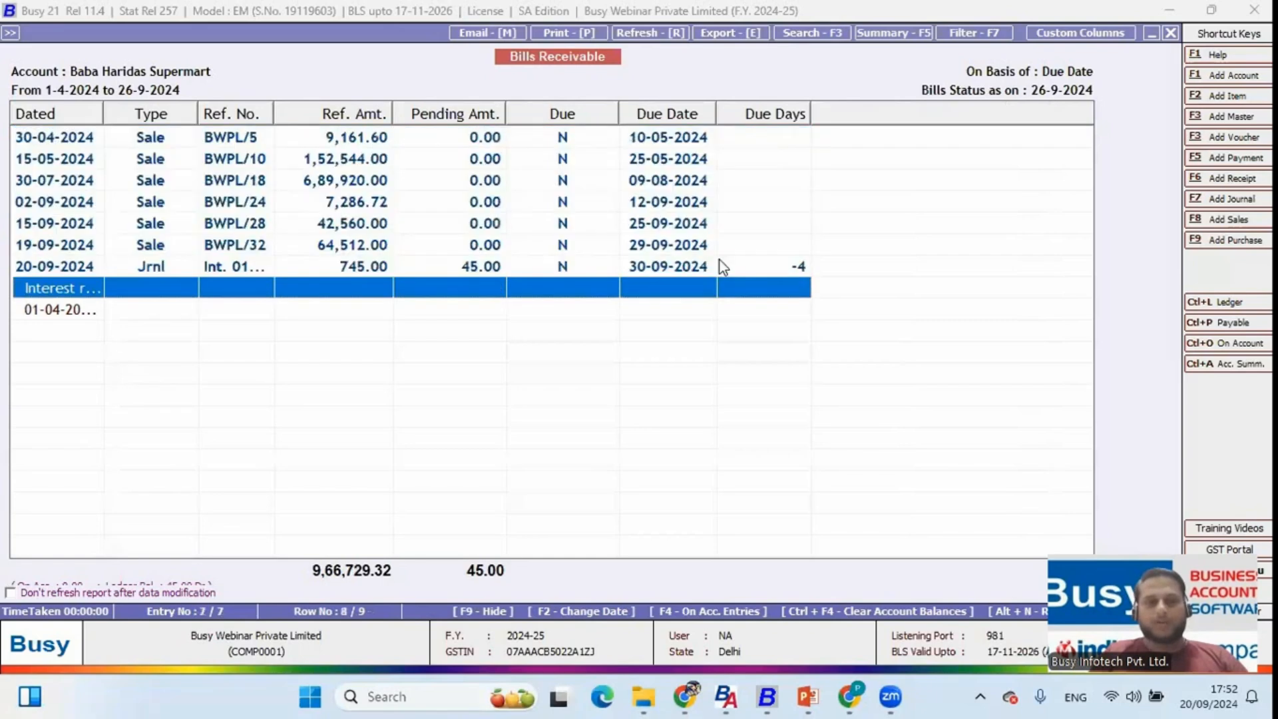
key("Up")
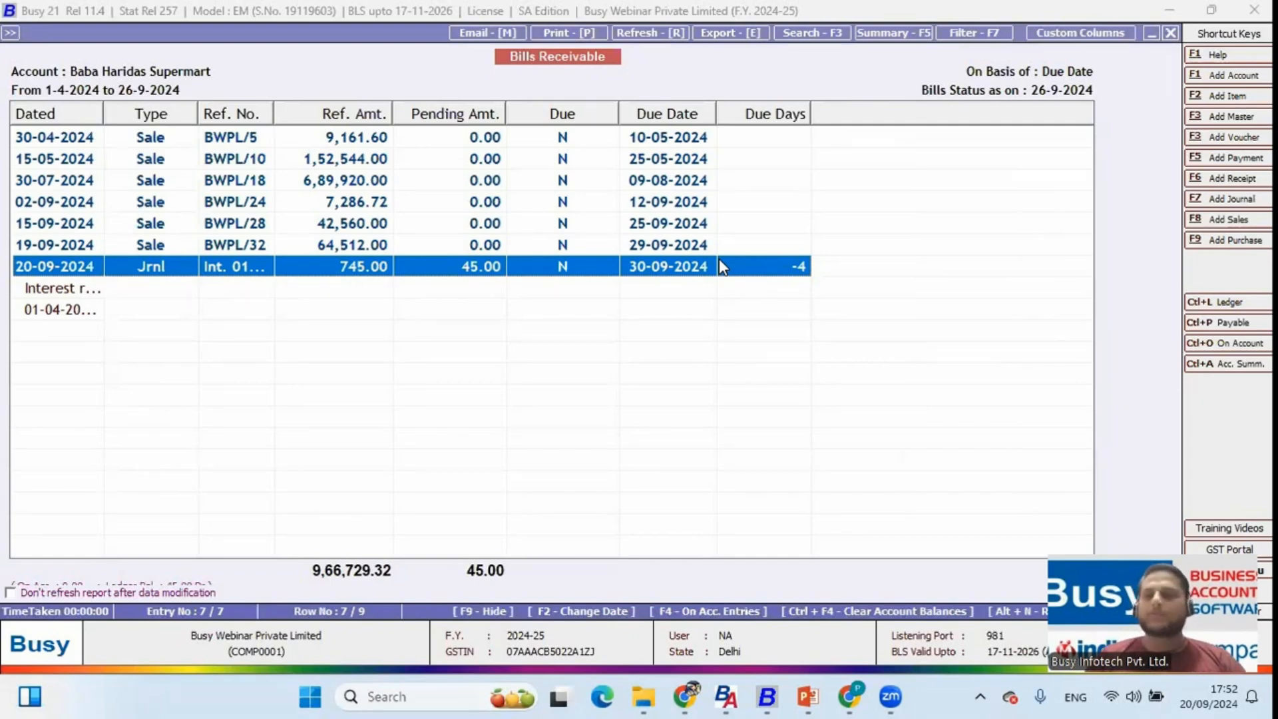
Step: Display the bills receivable report for all accounts, including cleared entries, and return to its options
key("Escape")
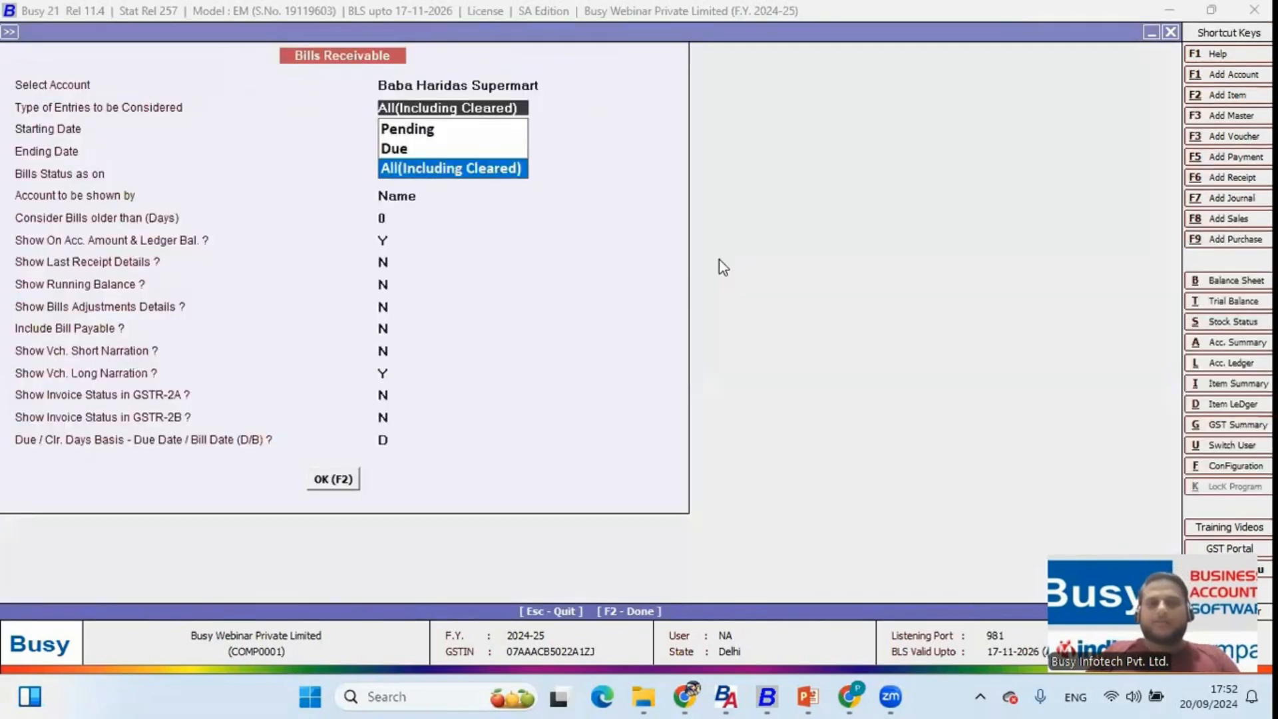
key("Return")
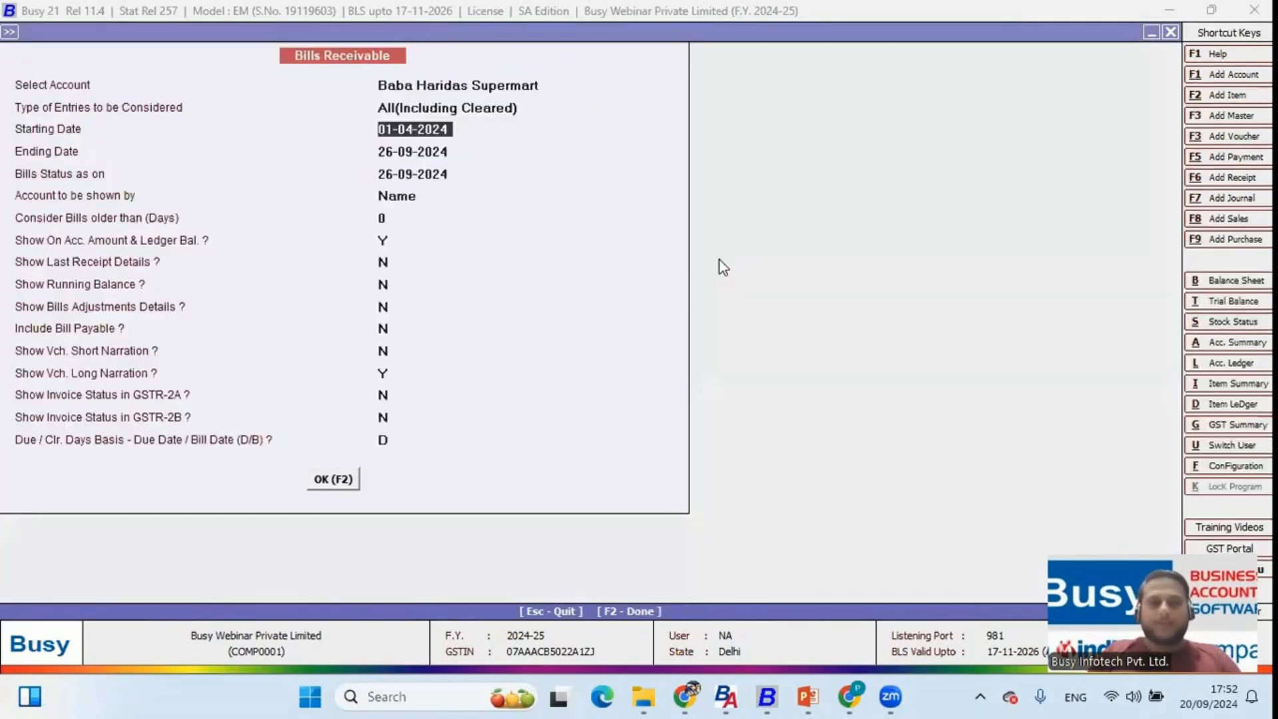
key("Escape")
key("Right")
key("Right")
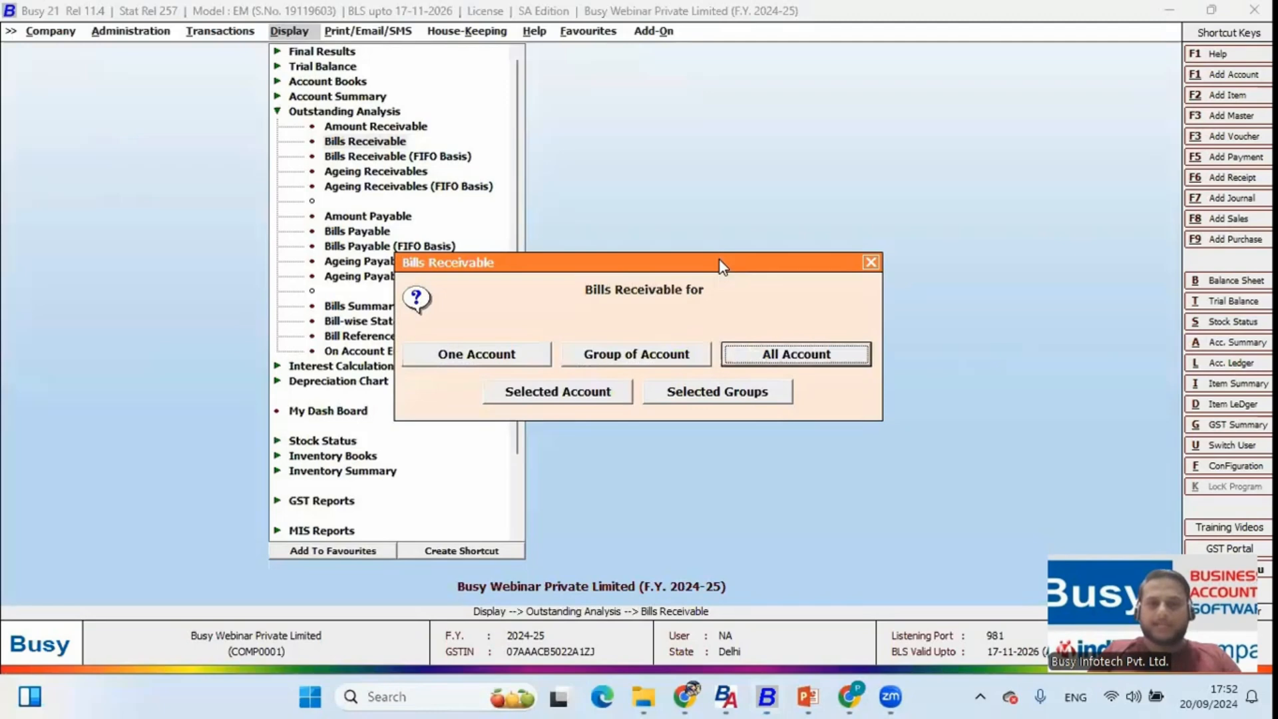
key("Return")
key("Return")
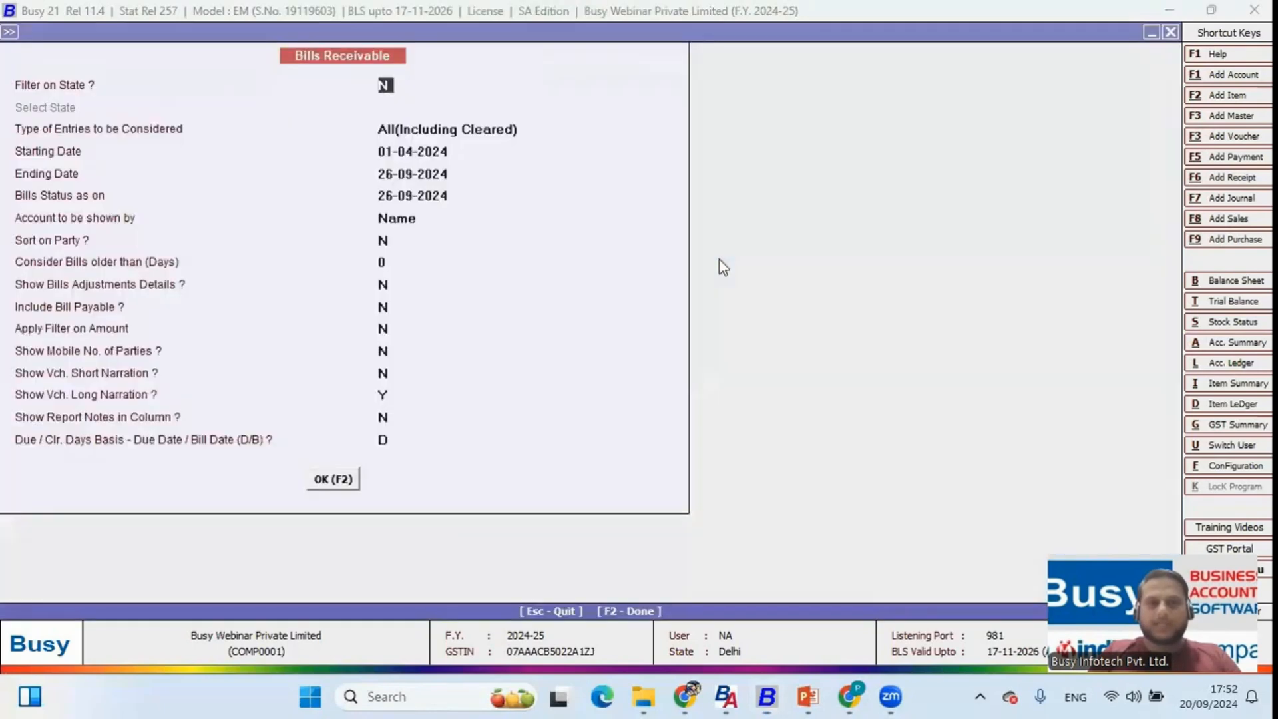
key("Return")
key("F2")
key("Down")
key("Down")
key("Down")
key("Escape")
Step: Set the type of entries to Pending and display the bills receivable of all accounts
key("Return")
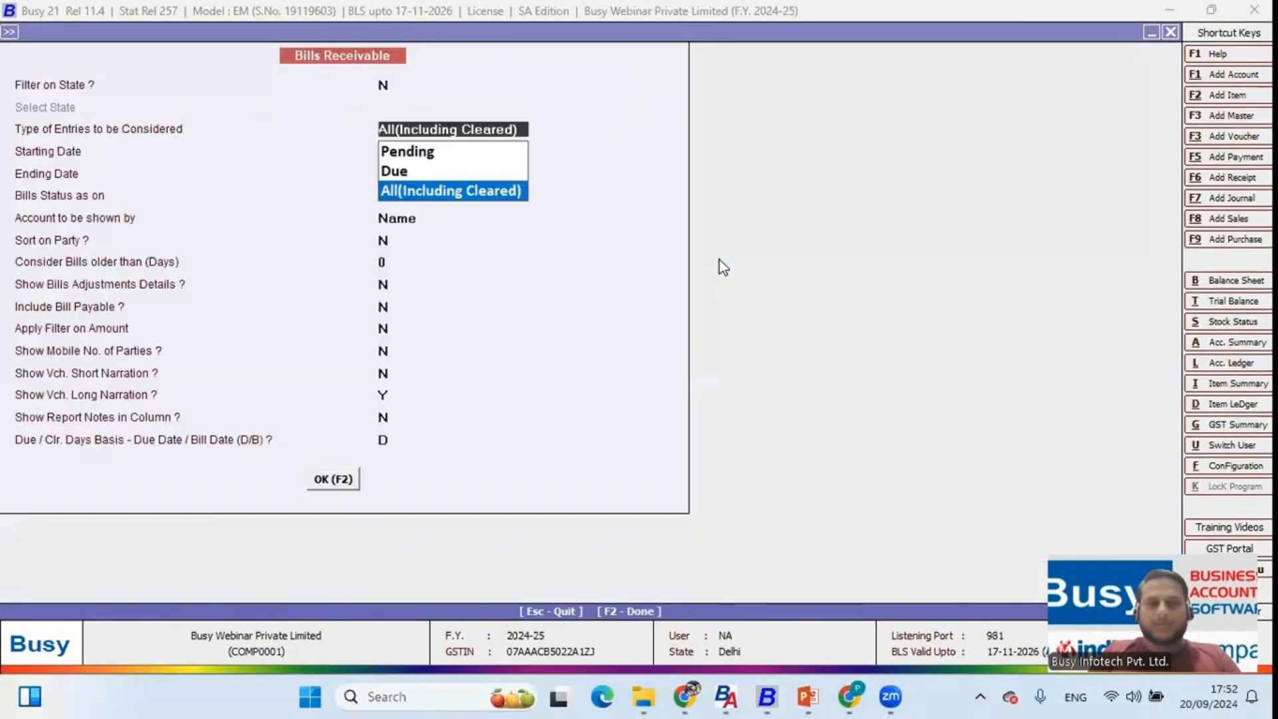
key("Up")
key("Up")
key("Return")
key("F2")
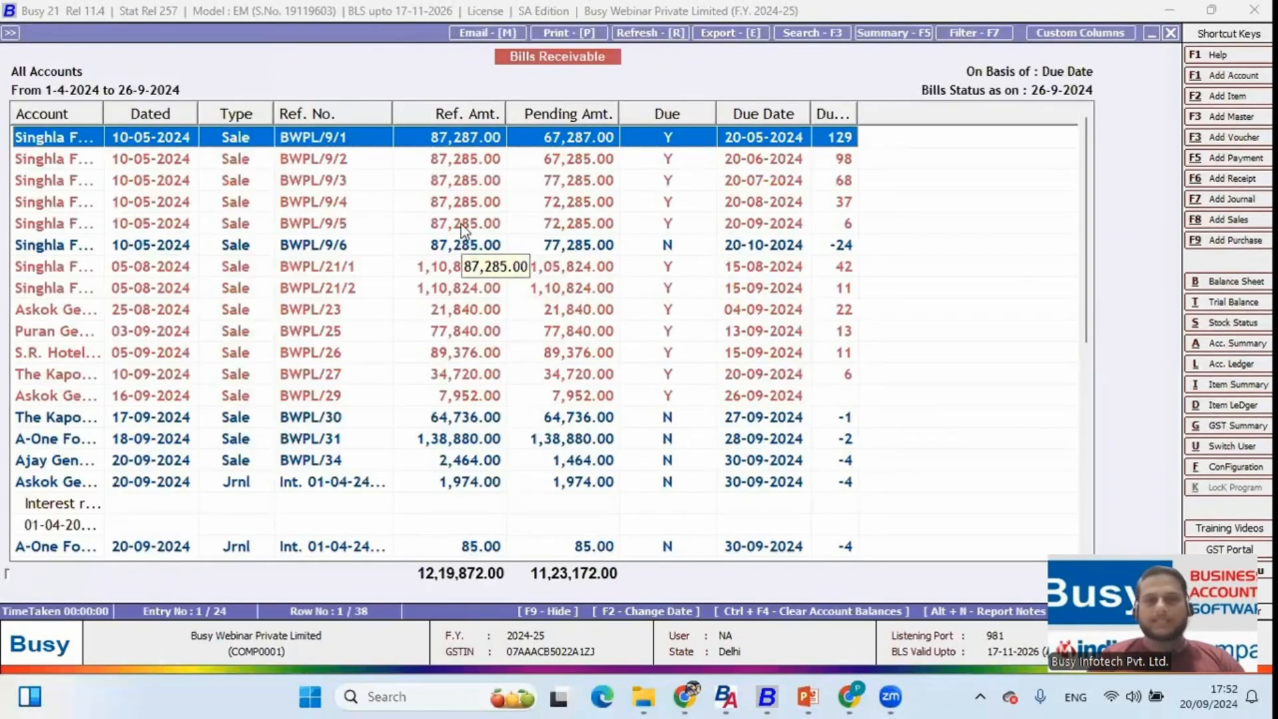
Step: Examine the small pending interest amounts of the A-One account and Baba Haridas Supermart in the report
scroll(464, 230, "down", 1)
scroll(464, 230, "down", 4)
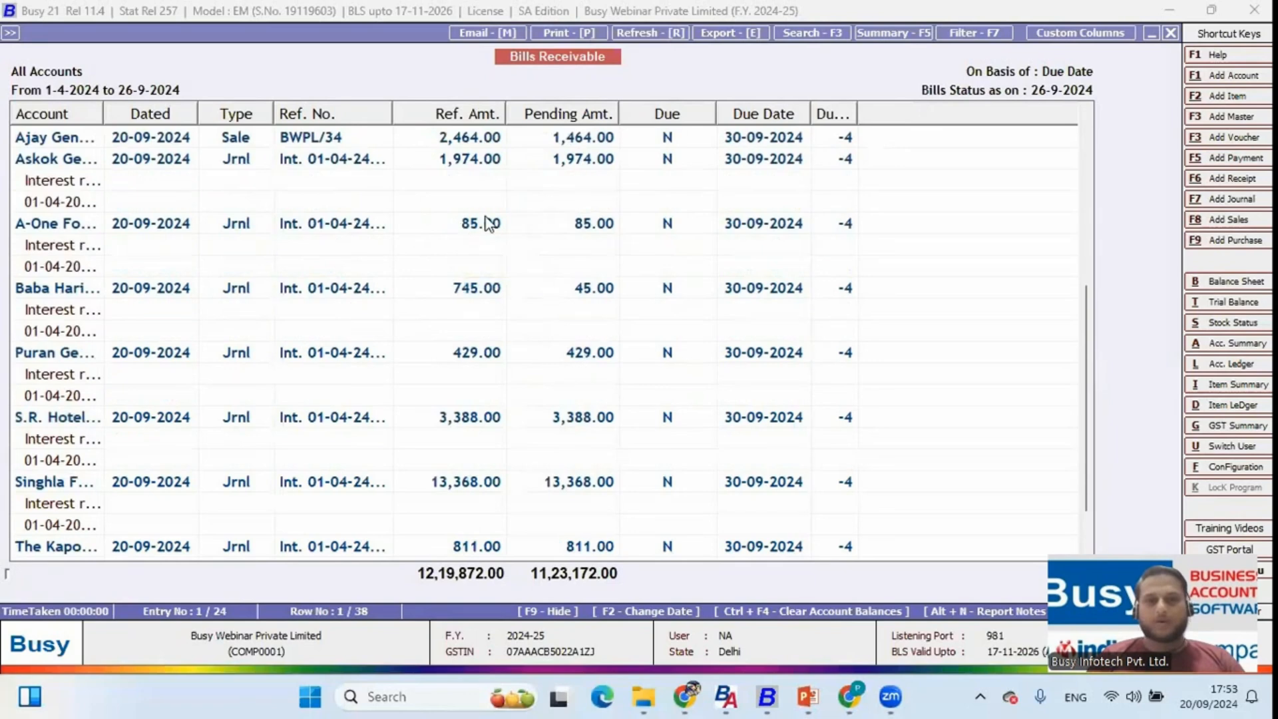
left_click(525, 230)
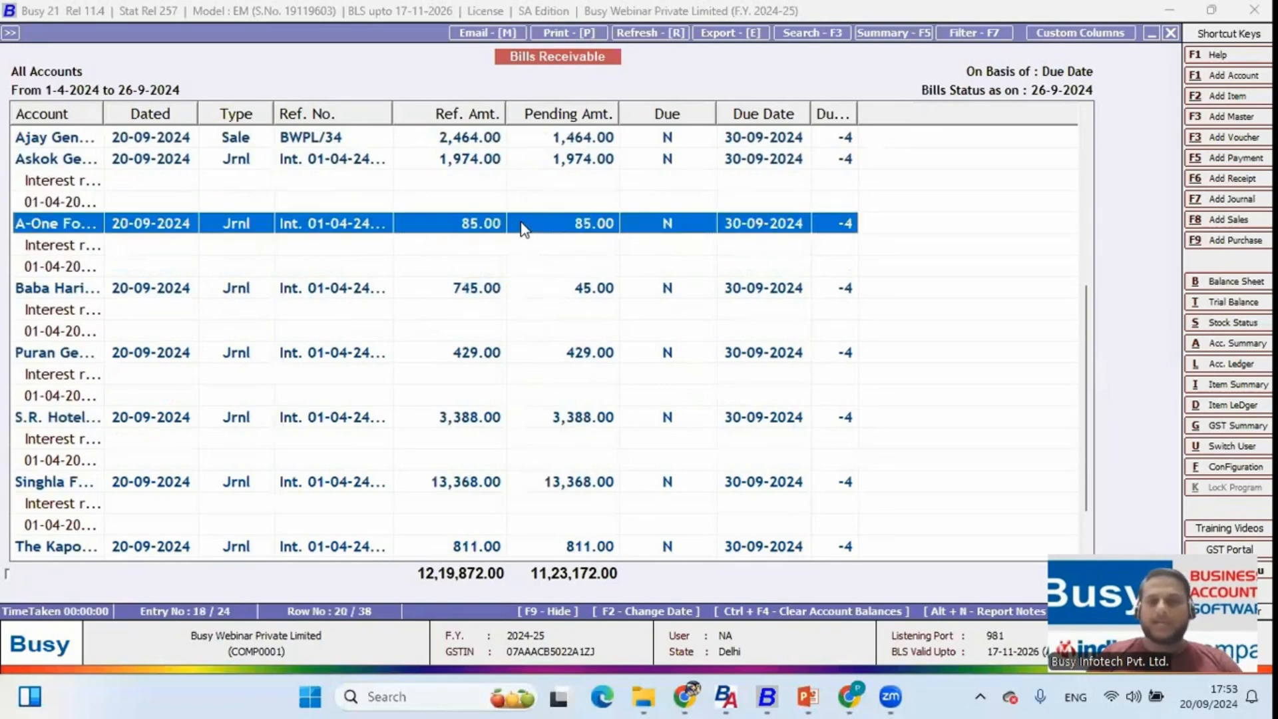
key("Down")
key("Down")
key("Down")
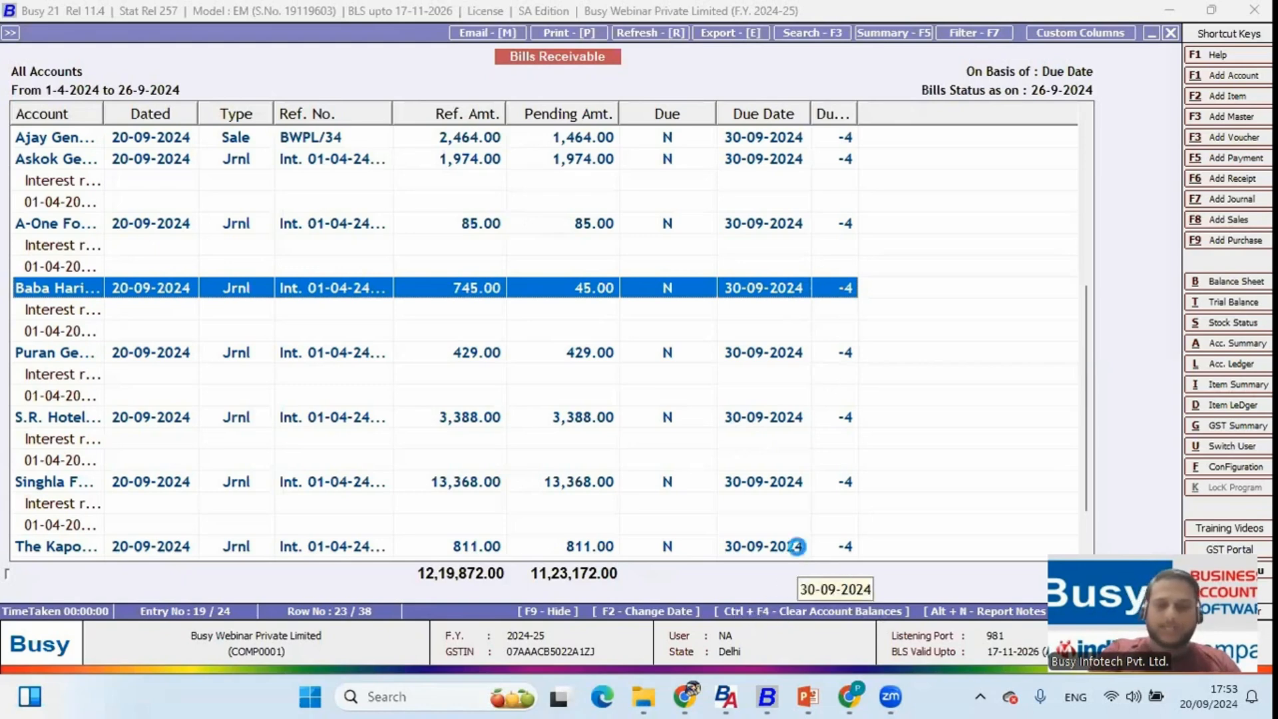
Step: Set up Clear Account Balances with series Main, voucher date 20-09-2024 and amounts to be considered up to 100
key("ctrl+F4")
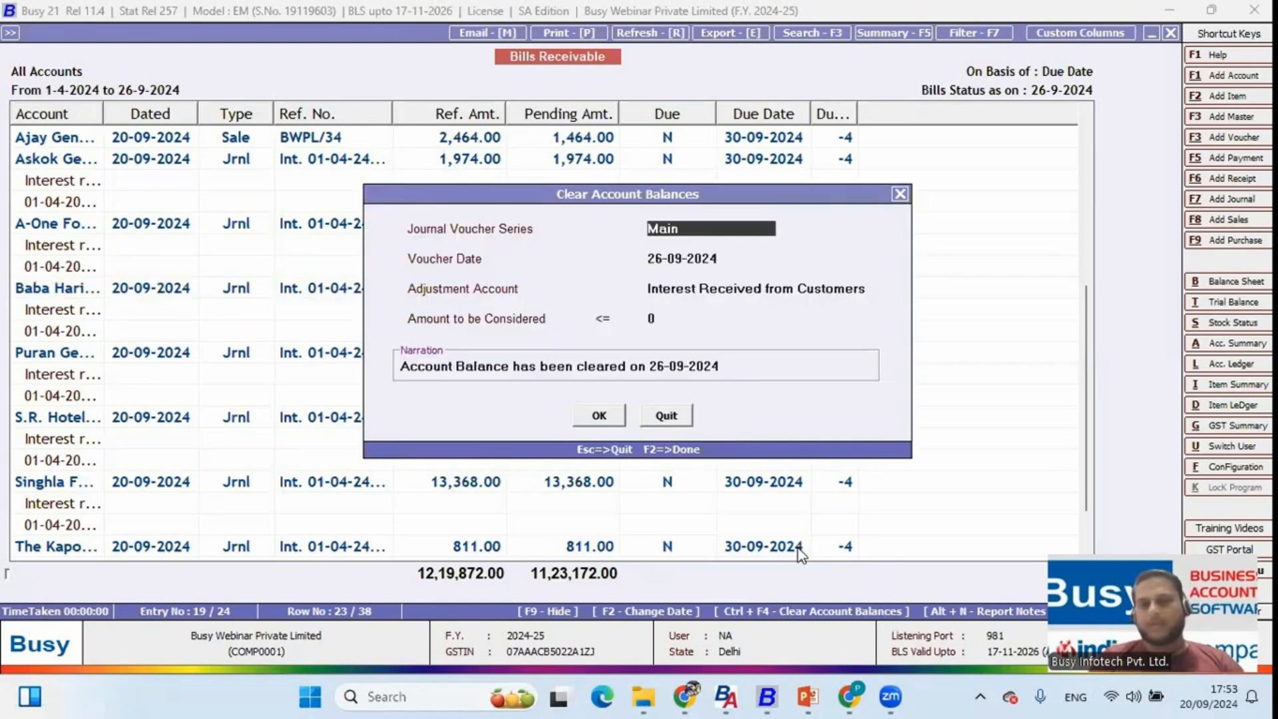
key("Return")
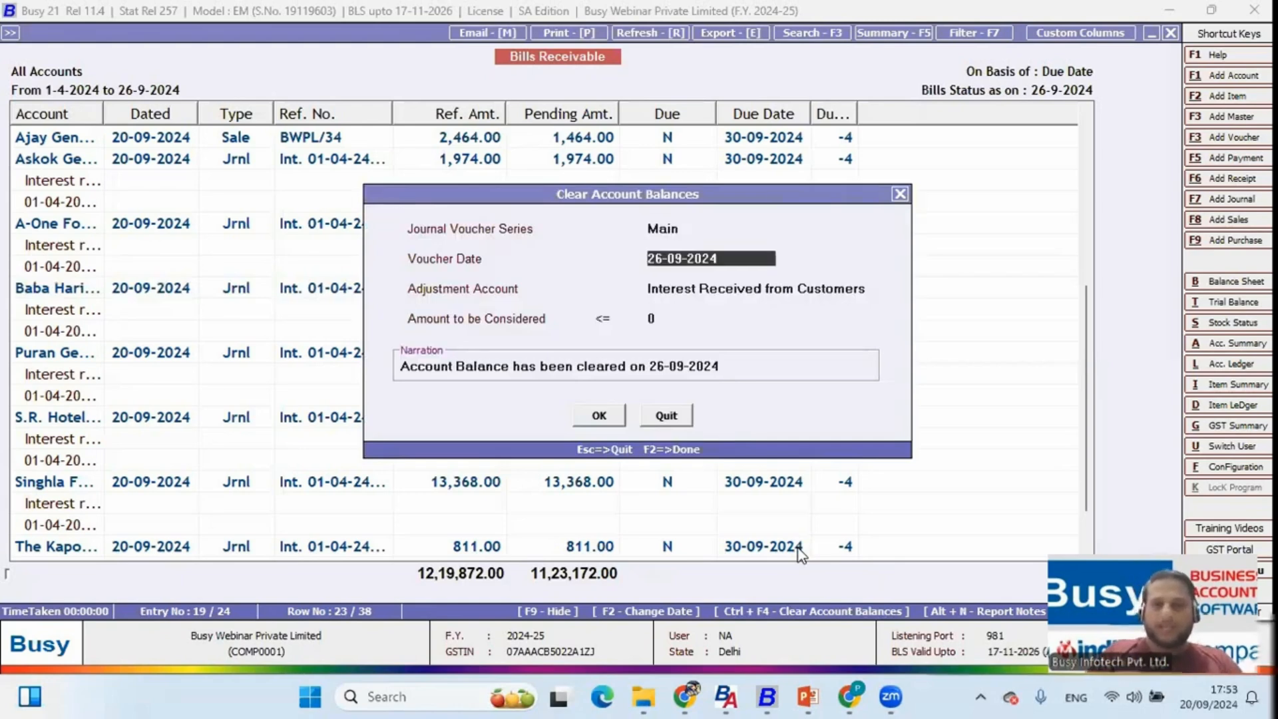
type("20")
key("Return")
key("Return")
type("100")
key("Return")
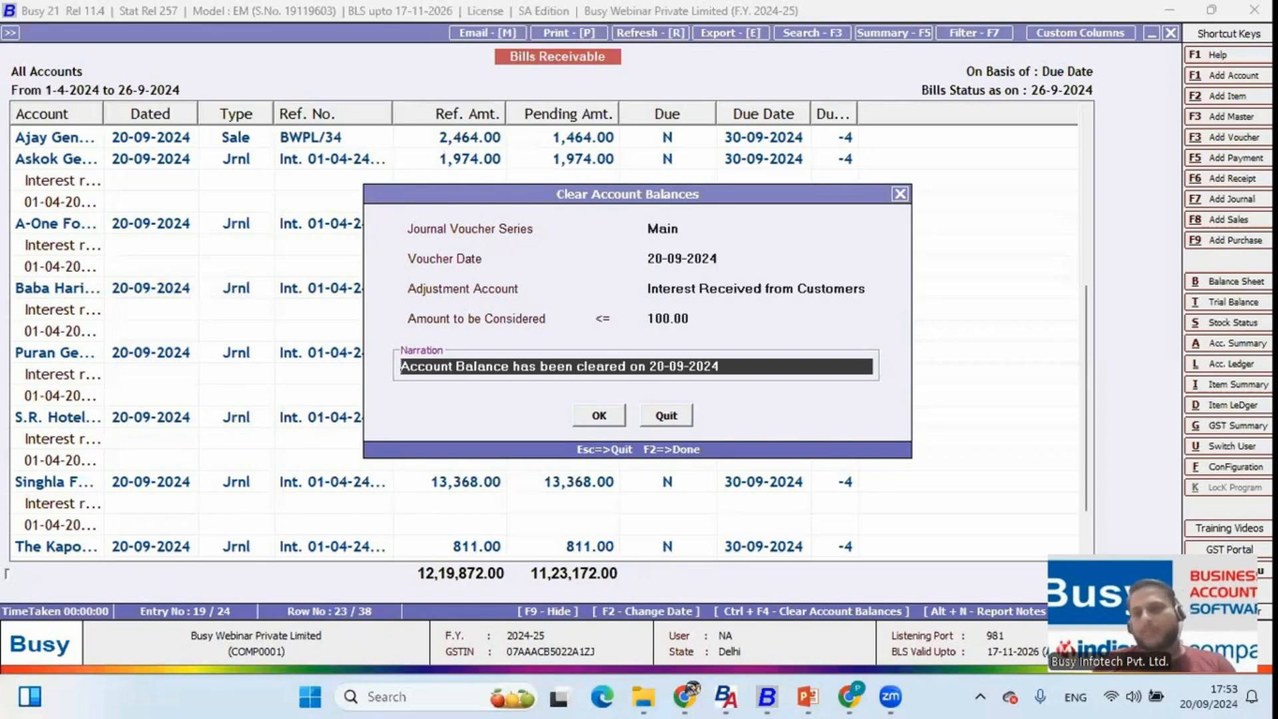
Step: Keep the 100.00 limit and post the journal voucher that clears the petty balances to Interest Received from Customers
left_click(694, 318)
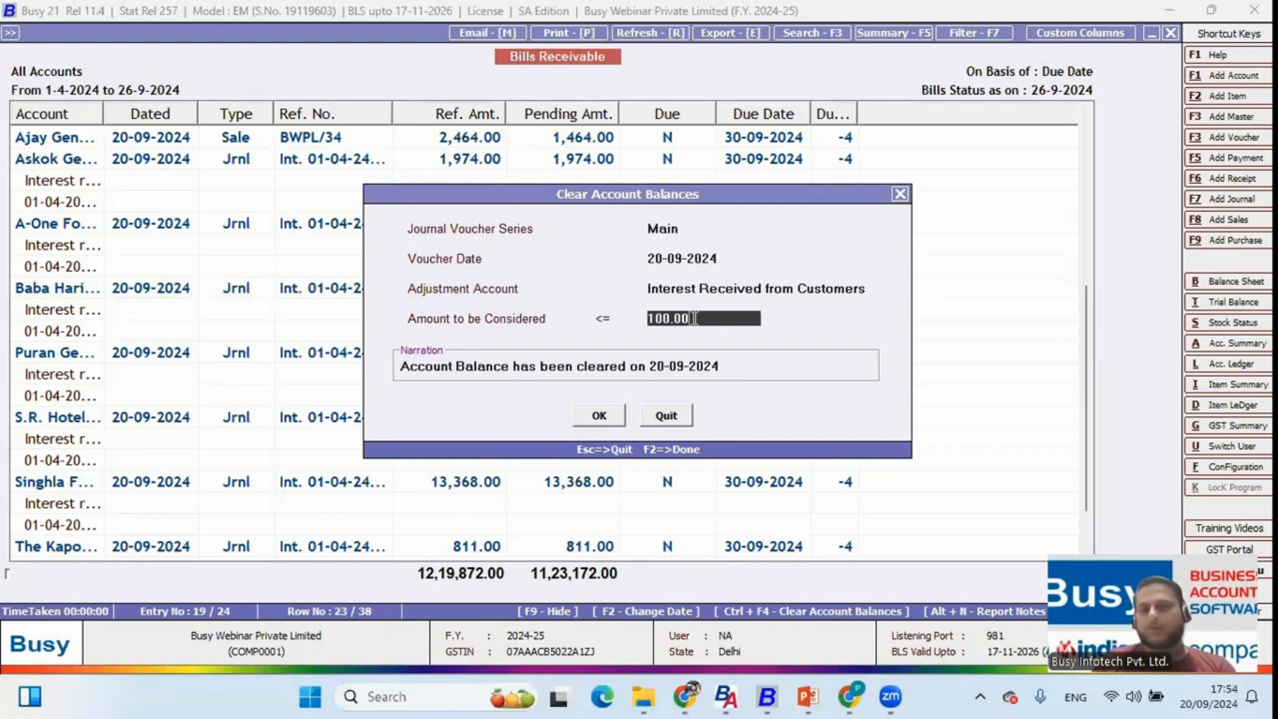
key("Return")
key("Return")
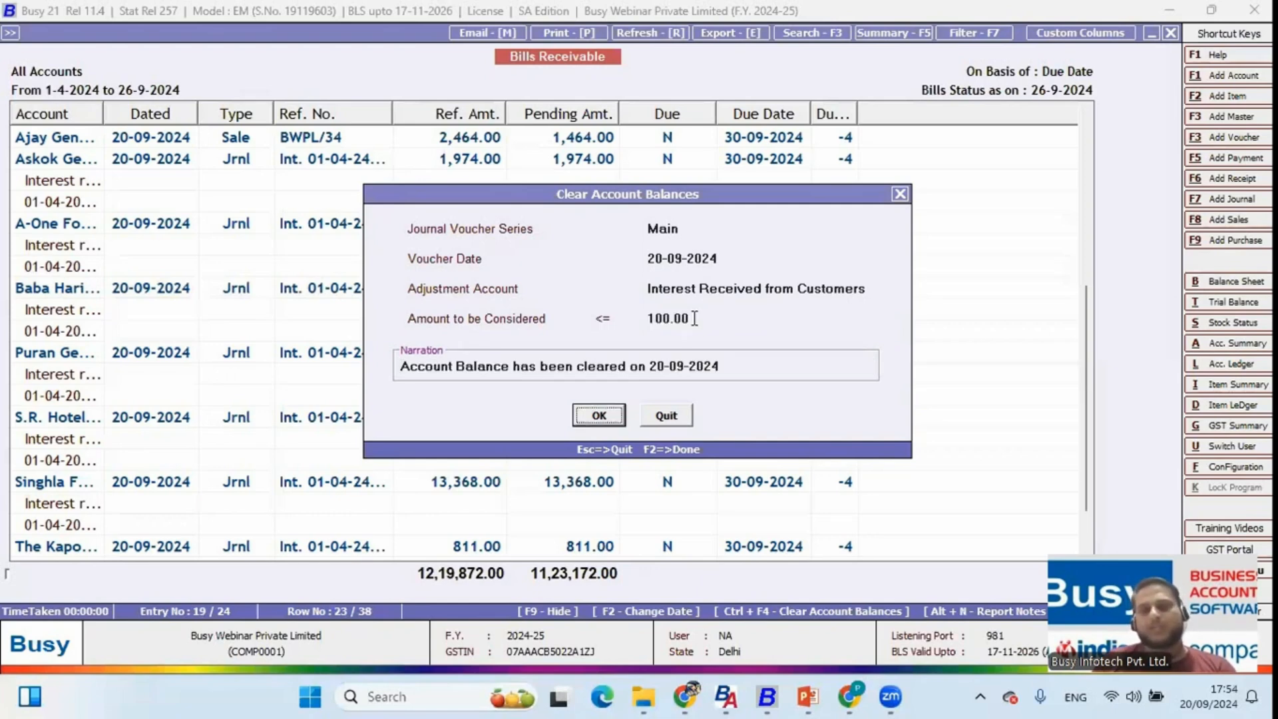
key("Return")
key("Return")
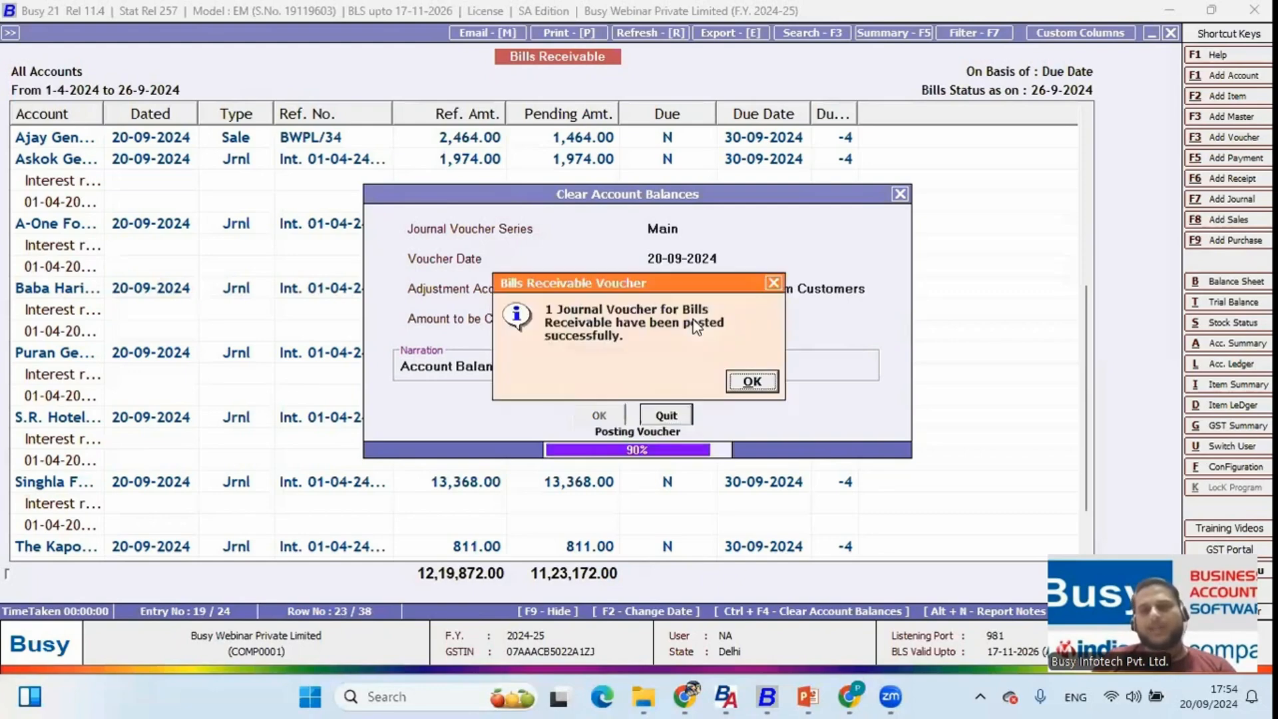
Step: Display the account ledger of Baba Haridas Supermart and inspect journal voucher JV/11 that clears the petty balances
key("Return")
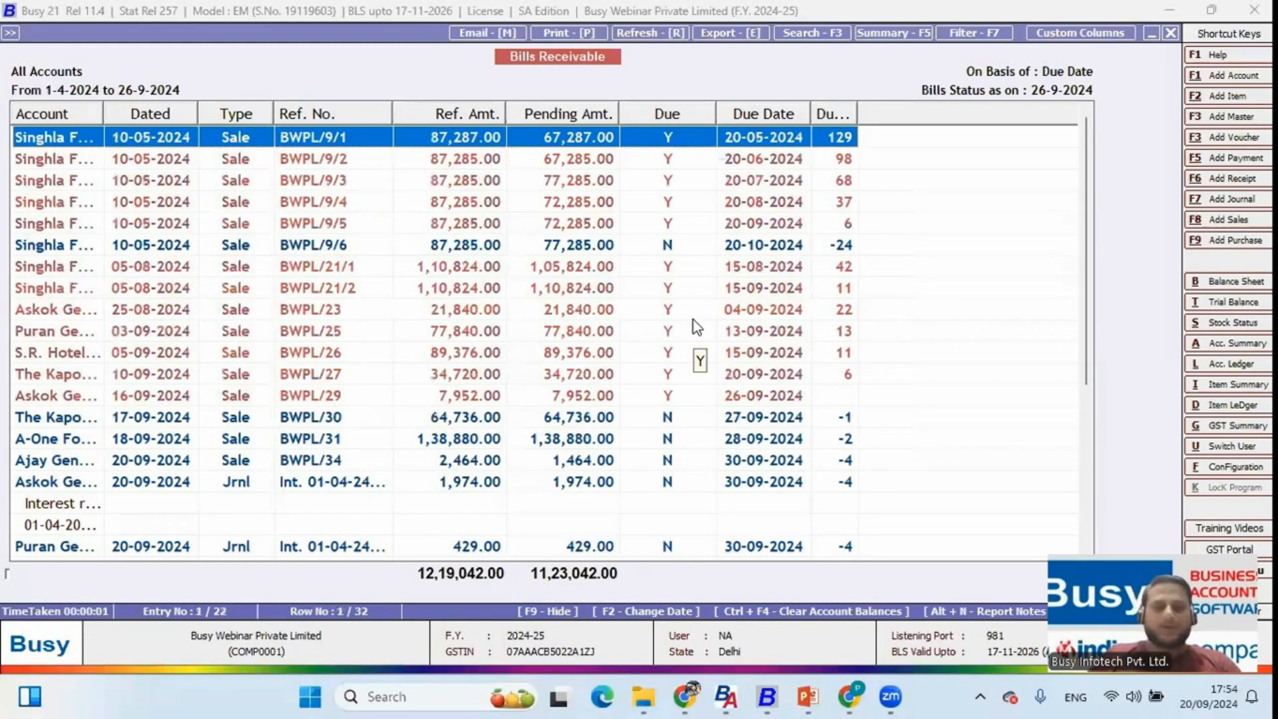
key("alt+l")
type("ba")
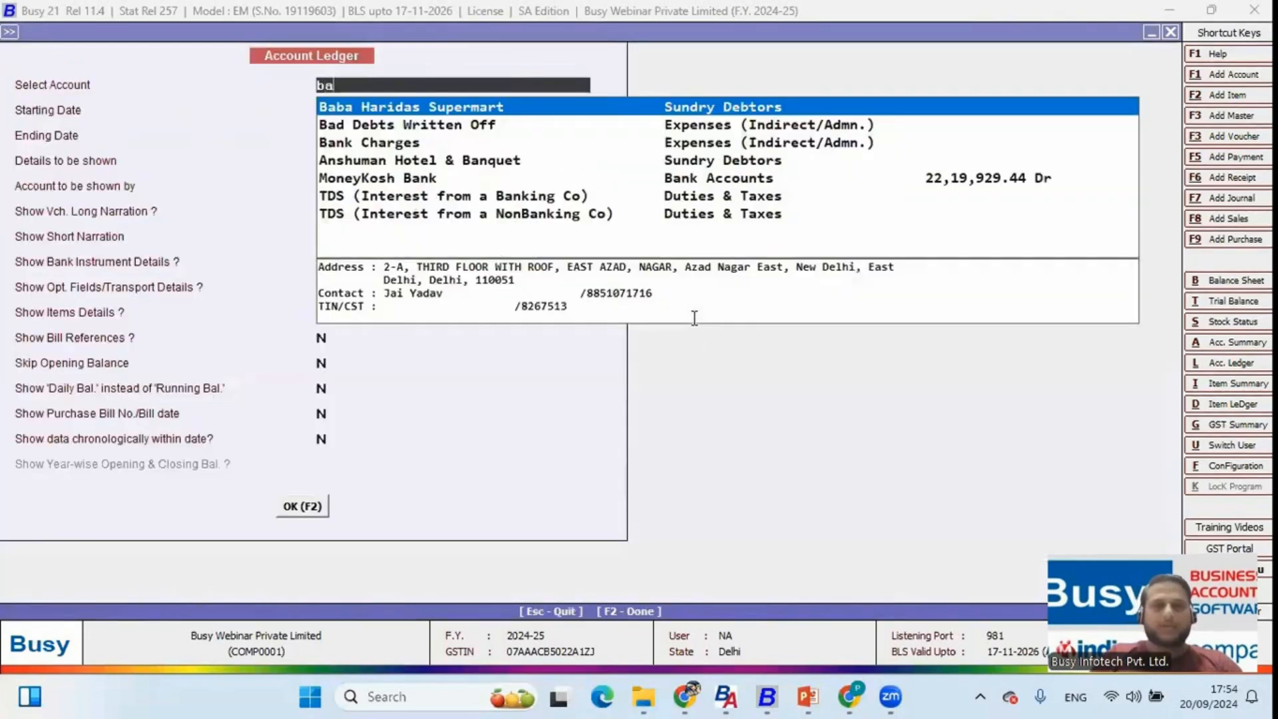
key("F2")
left_click(293, 418)
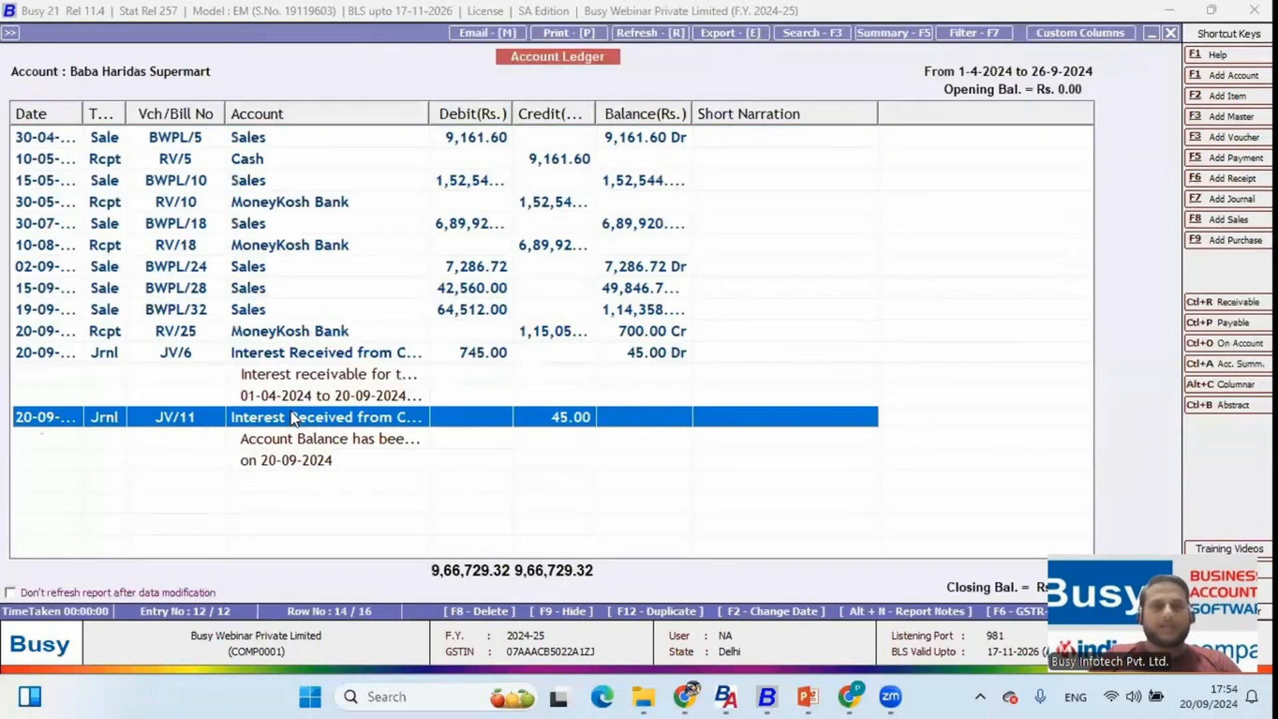
double_click(293, 418)
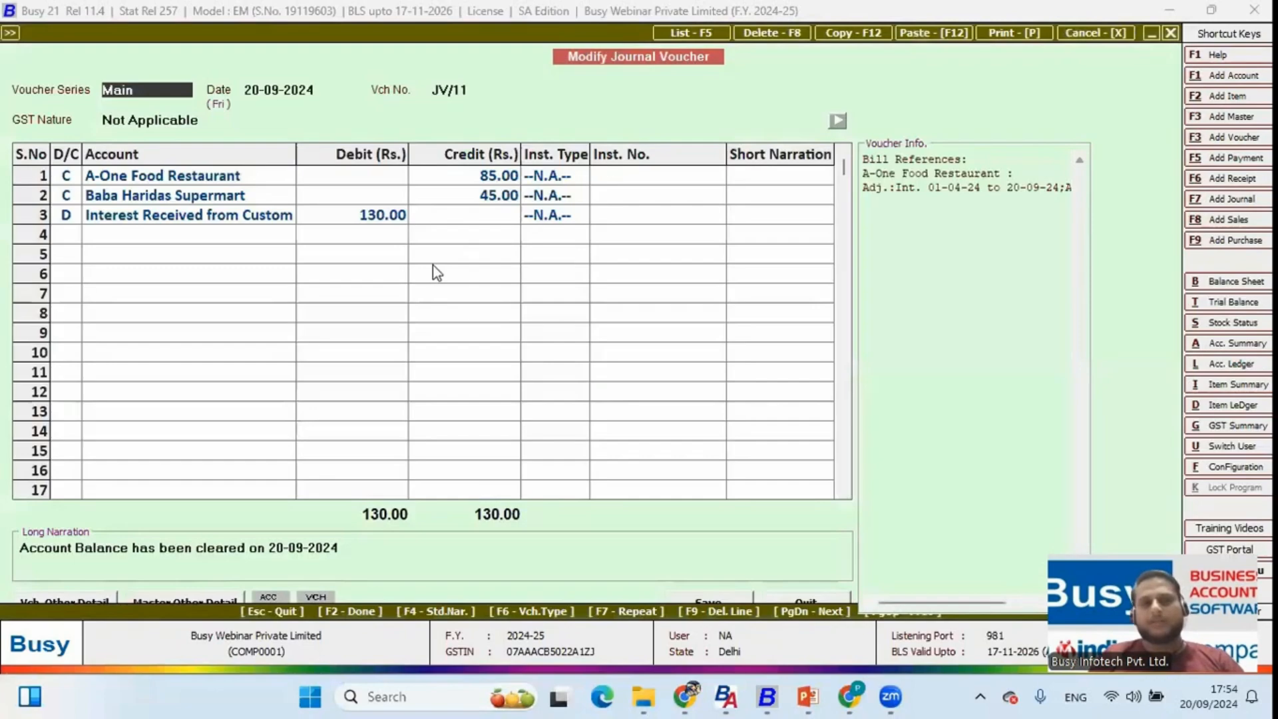
left_click(227, 218)
key("Escape")
key("ctrl+r")
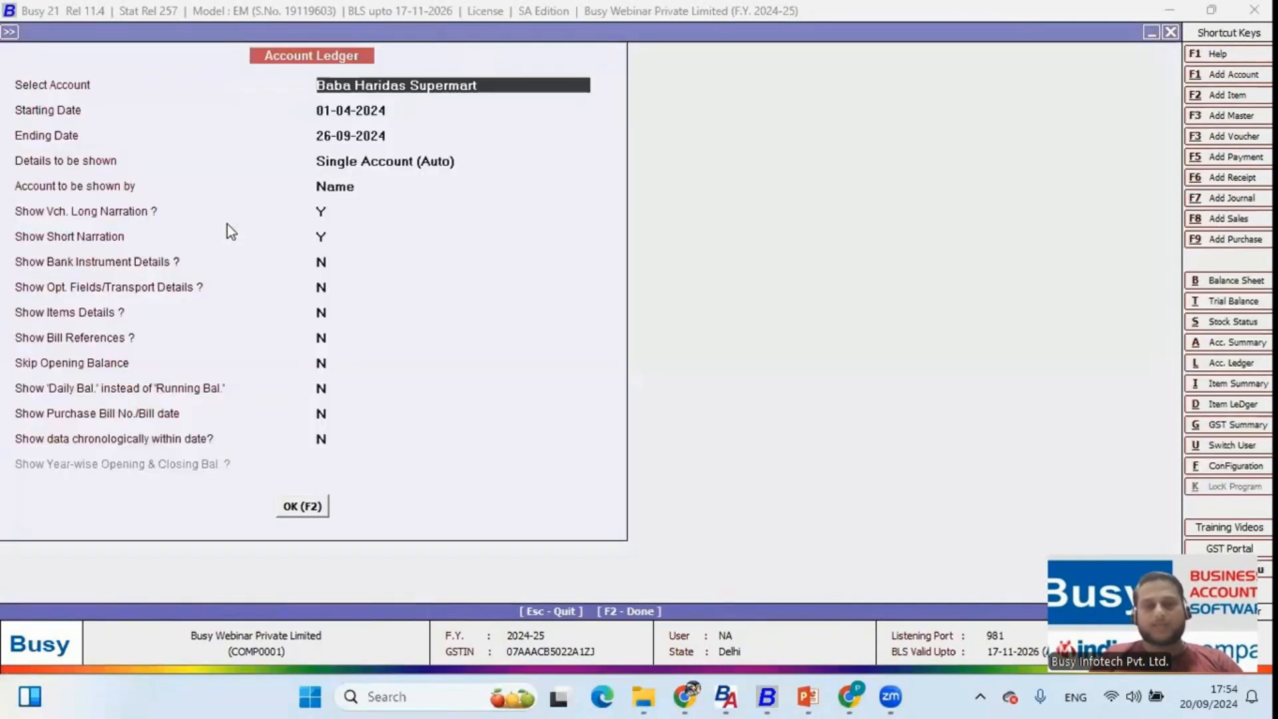
key("F2")
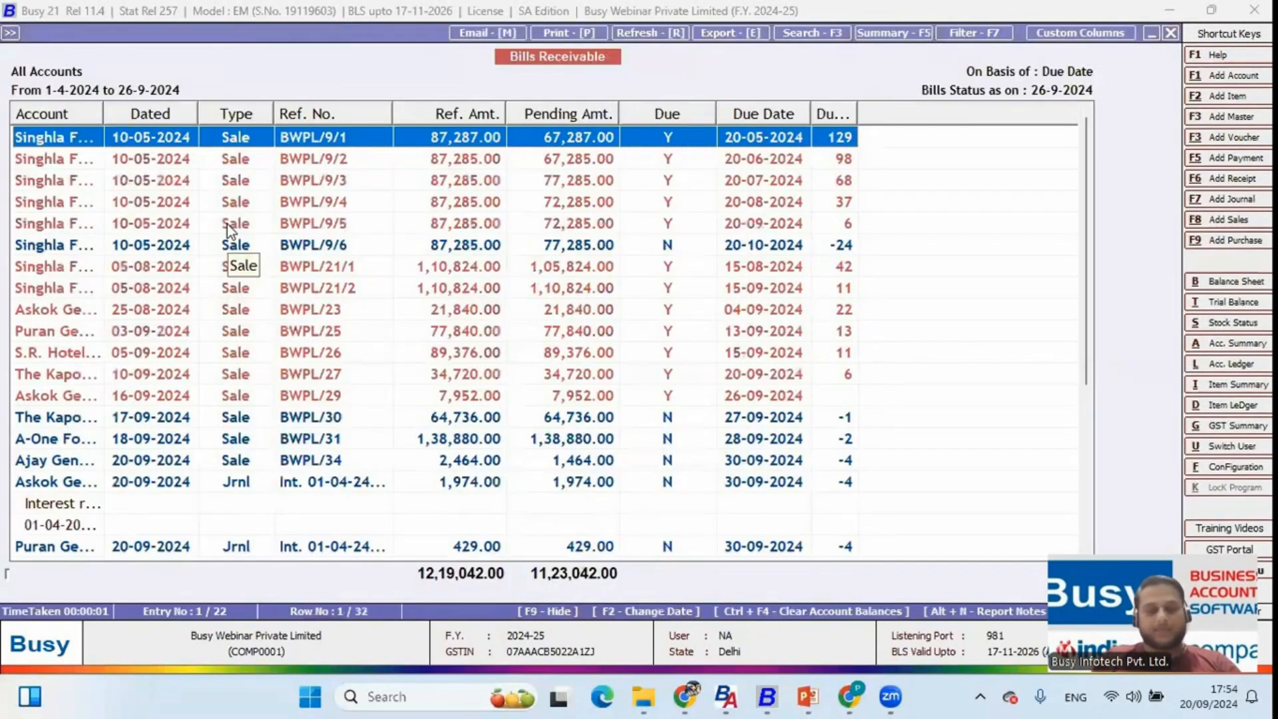
key("ctrl+F4")
key("Return")
key("Return")
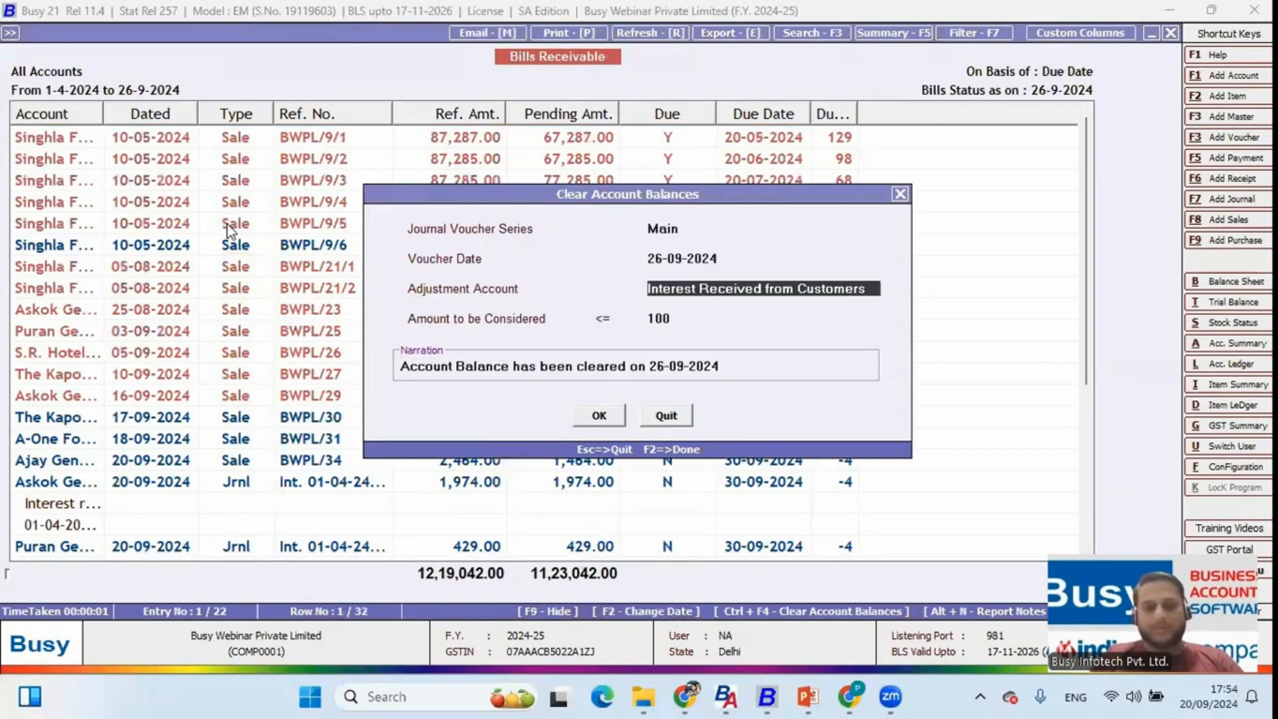
type("roun")
key("Return")
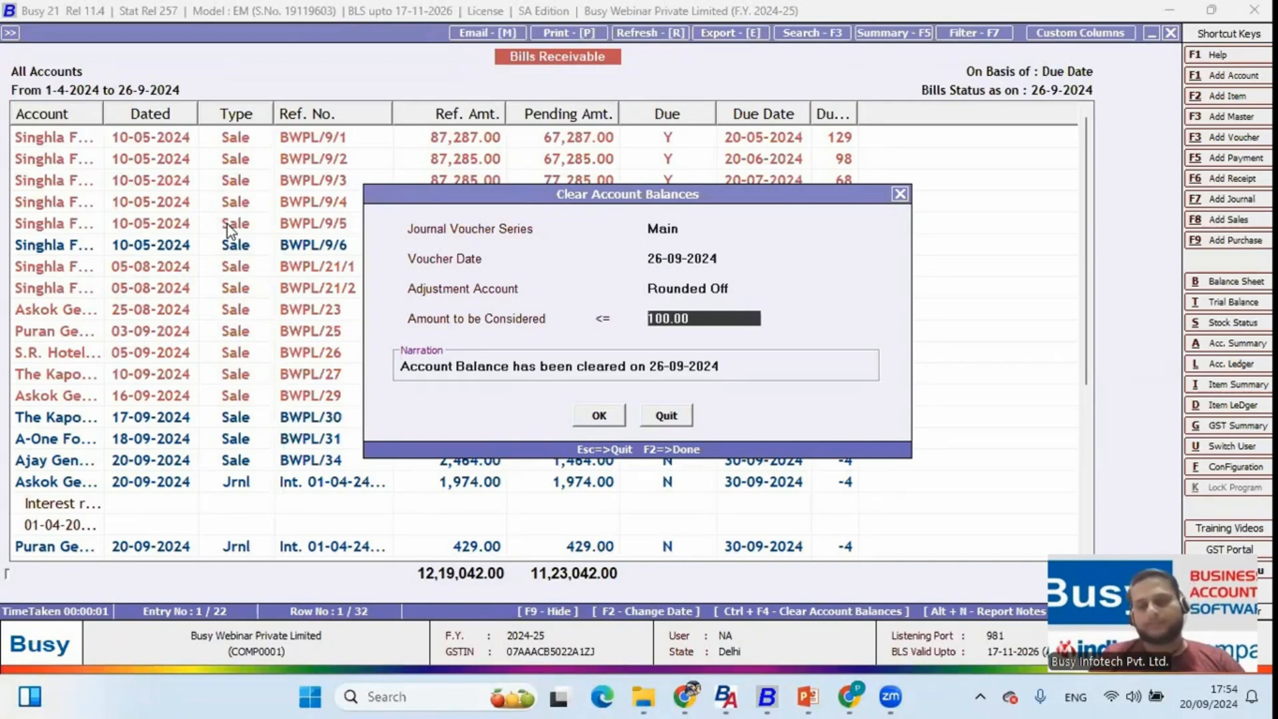
Step: Abandon the balance clearing and delete journal voucher JV/11 from the Baba Haridas Supermart ledger
key("Escape")
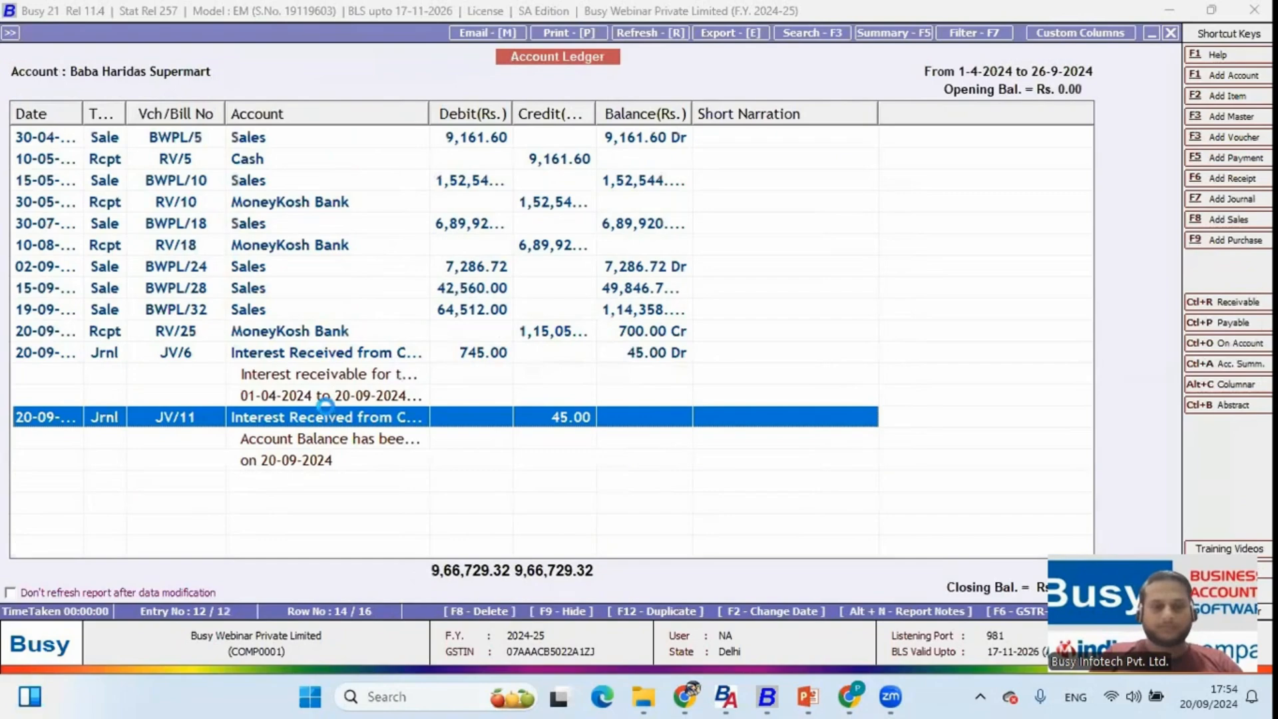
key("Return")
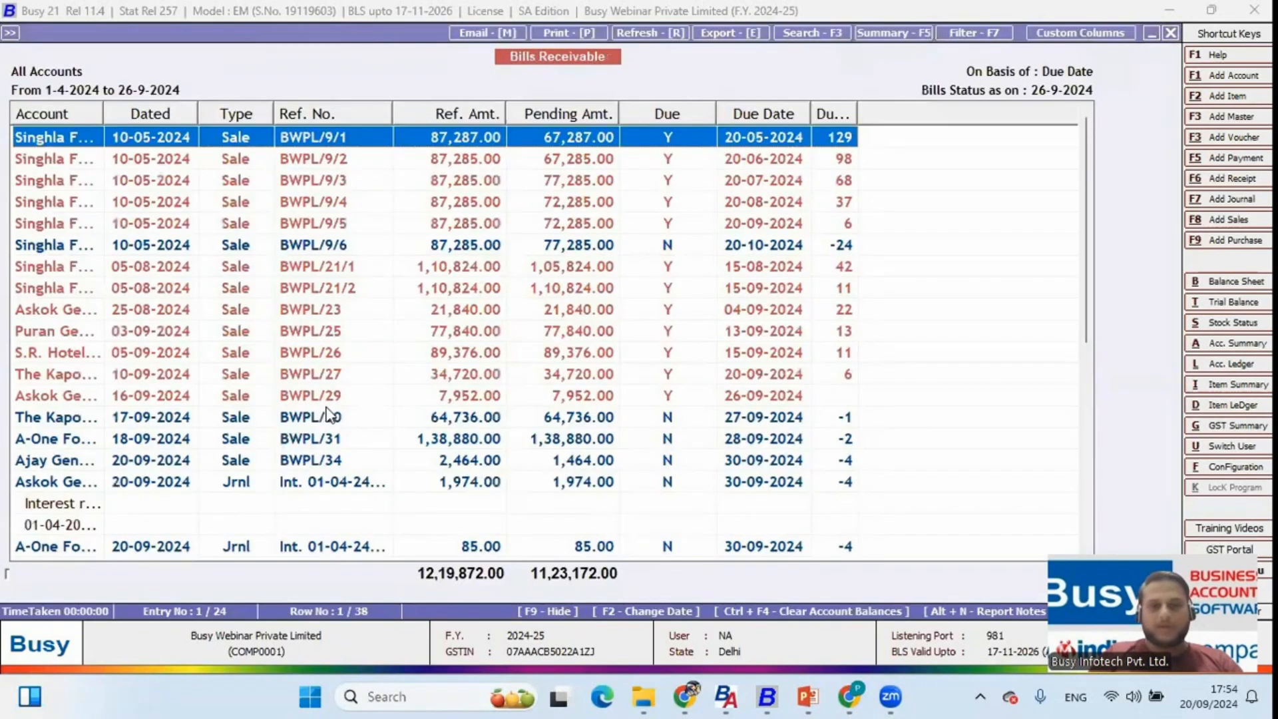
Step: Examine the pending interest entries of A-One Food Restaurant and Baba Haridas Supermart in the bills receivable report
scroll(579, 489, "down", 5)
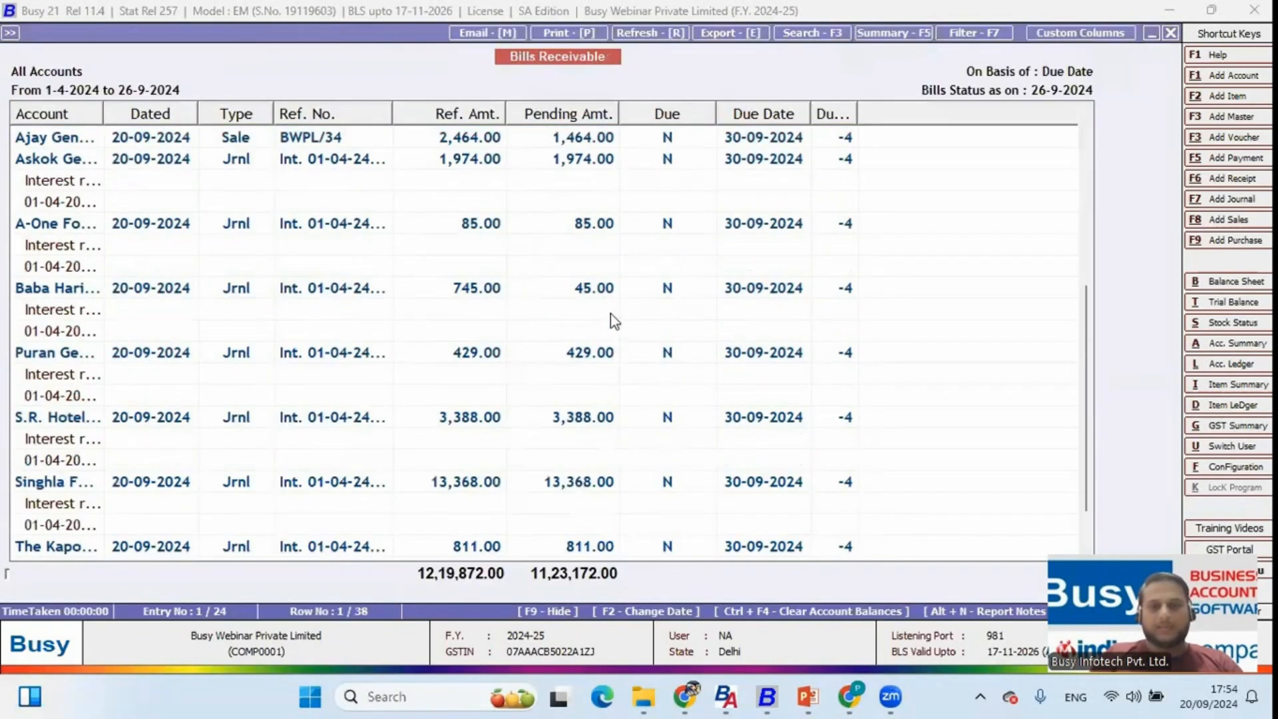
left_click(581, 226)
key("Down")
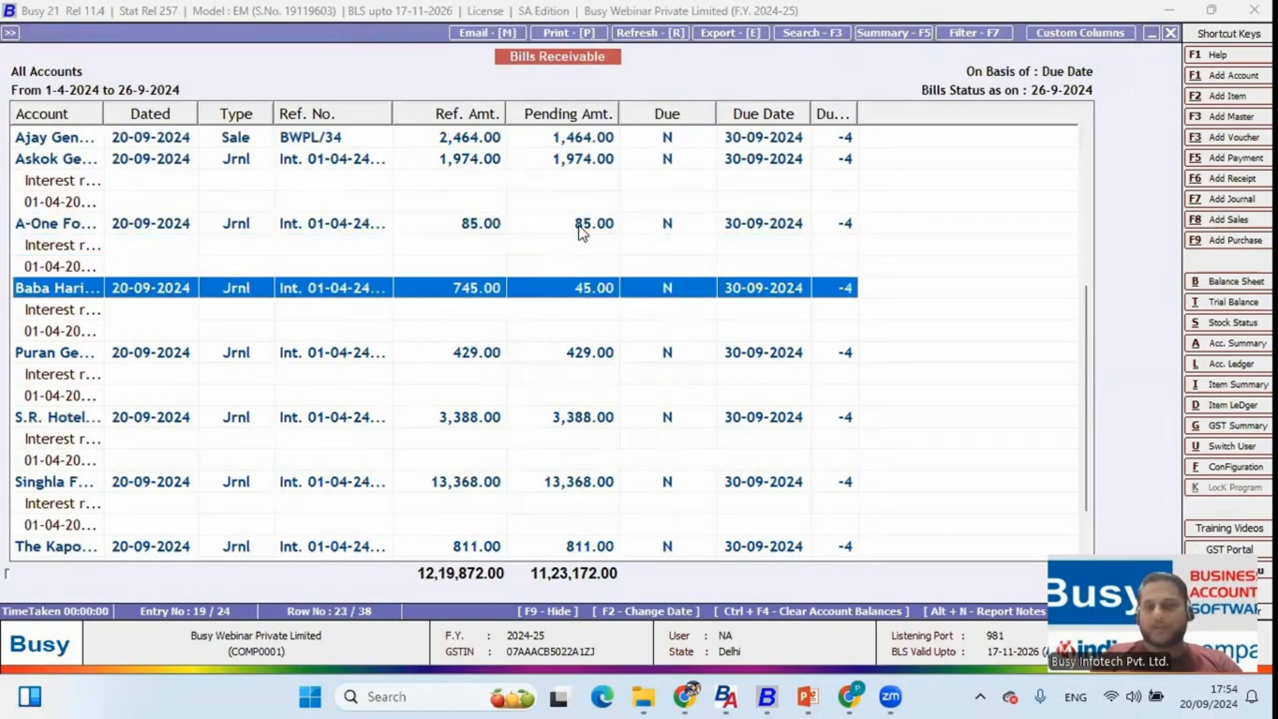
key("Up")
key("Up")
key("Up")
key("shift+Down")
key("shift+Down")
key("shift+Down")
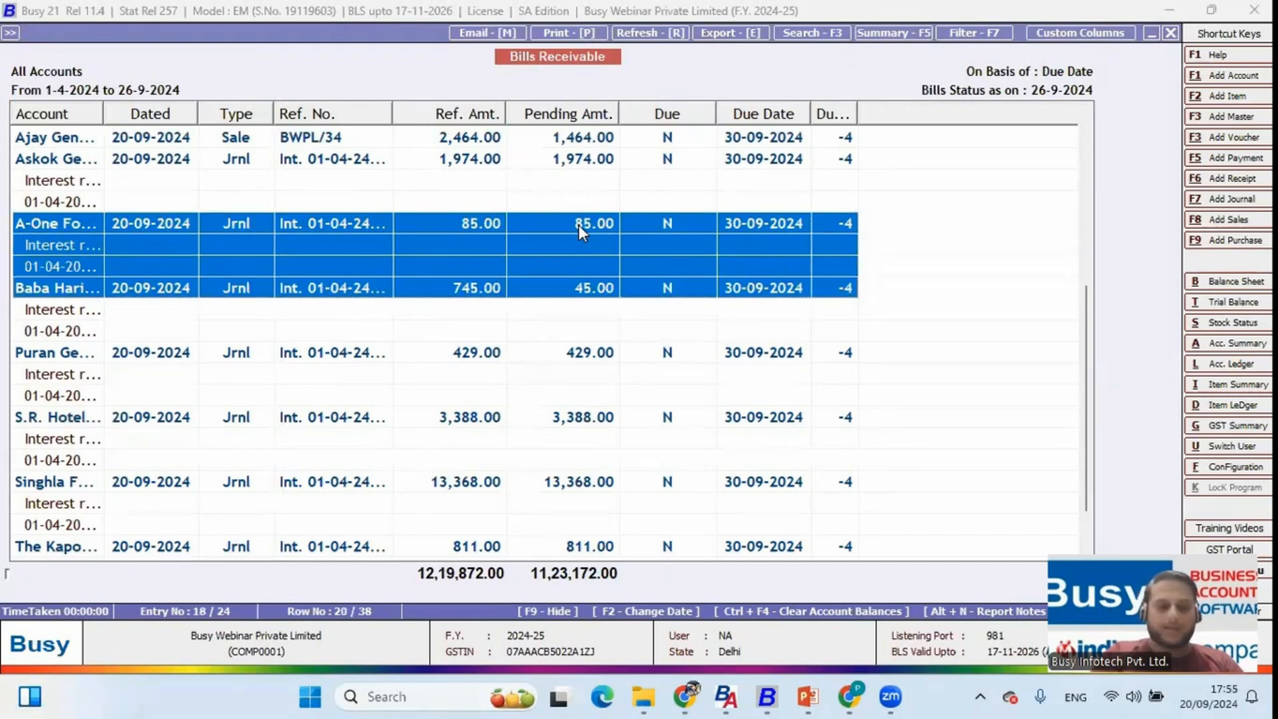
Step: Clear account balances up to 100.00 with a Main series journal voucher dated 26-09-2024, using Rounded Off as the adjustment account
key("ctrl+F4")
key("Return")
key("Return")
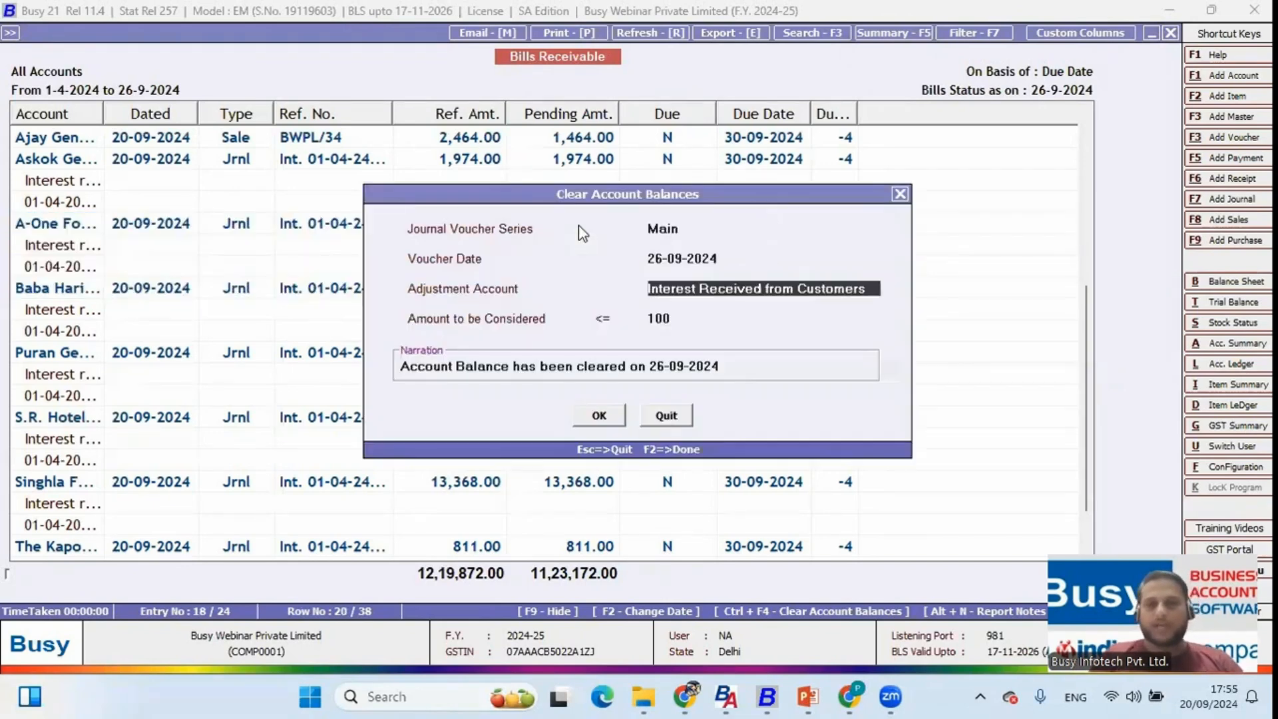
type("Roun")
key("Return")
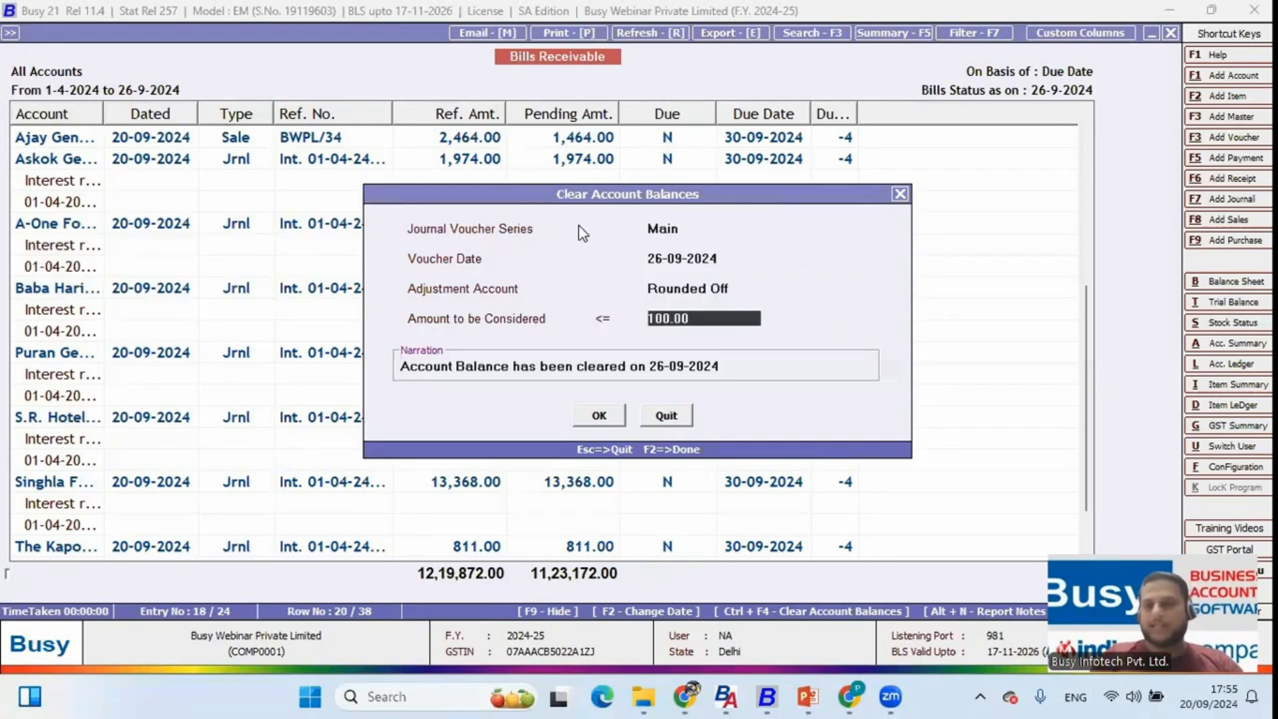
key("Return")
key("Return")
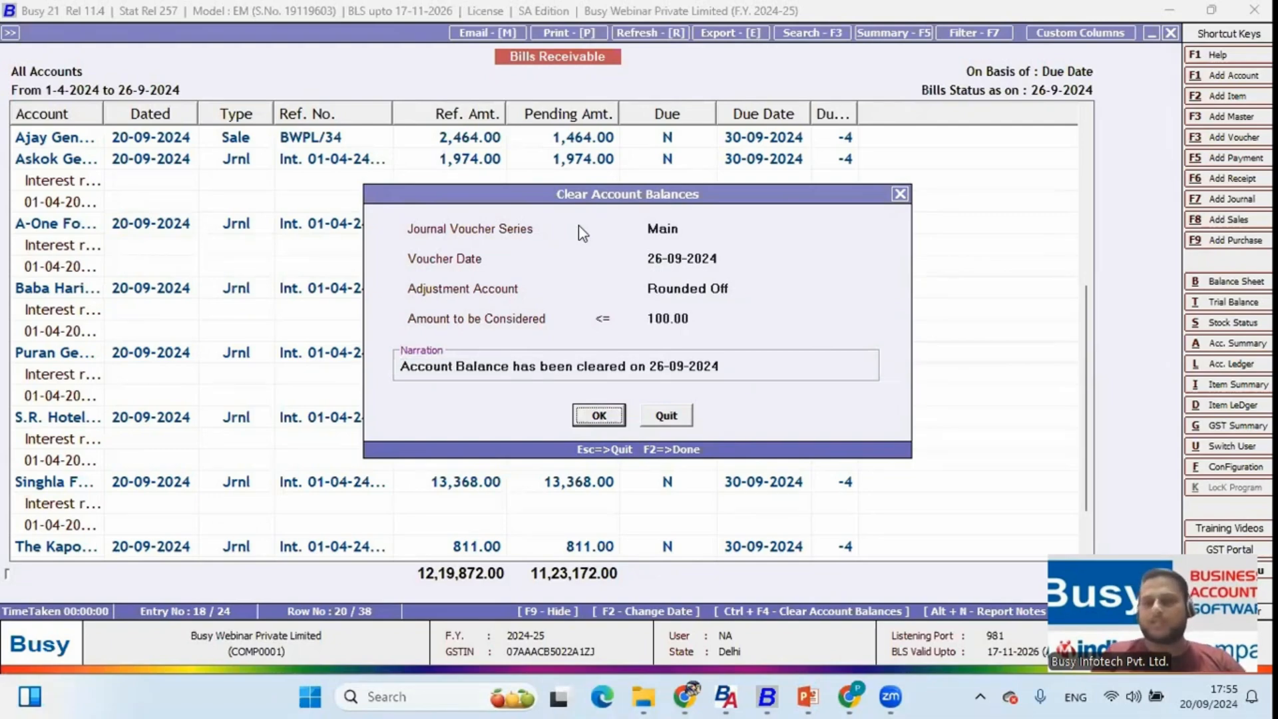
key("Return")
key("Return")
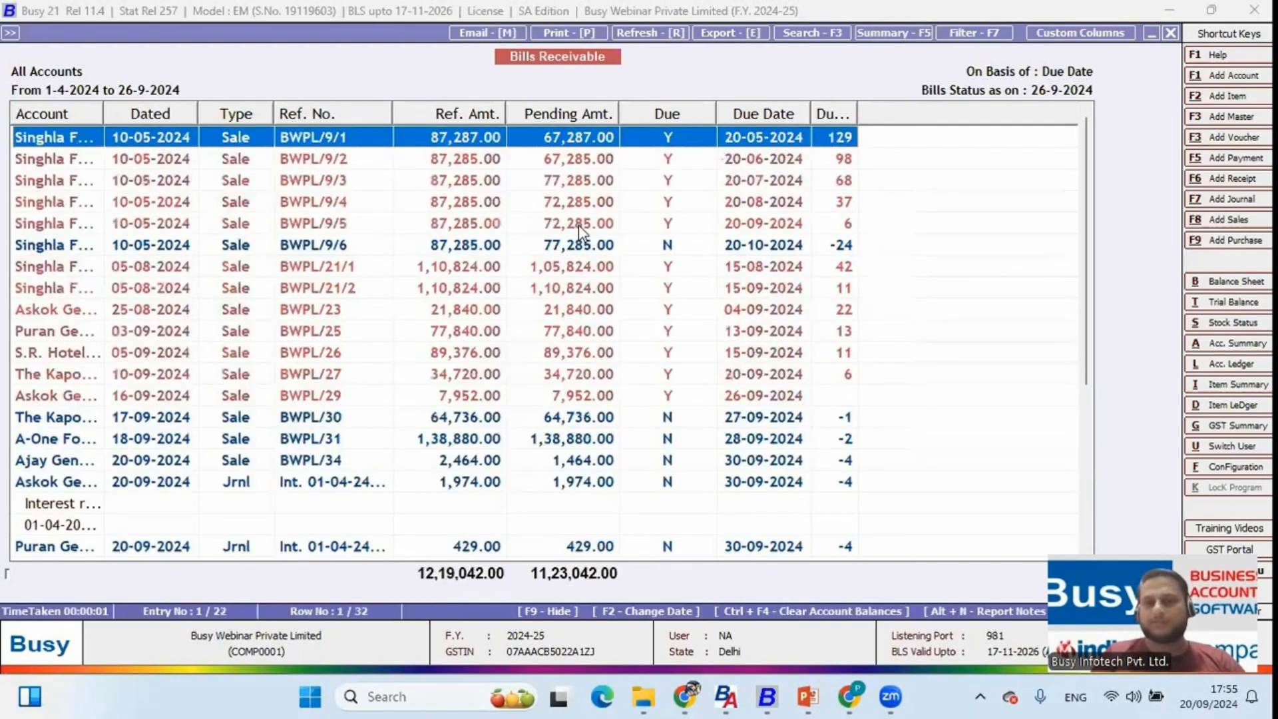
Step: Check the remaining bills receivable of all accounts through to the last entry
key("Down")
key("Down")
key("Down")
key("Down")
key("Down")
key("Down")
key("Down")
key("Down")
key("Down")
key("Down")
key("Down")
key("Down")
key("Down")
key("Down")
key("Down")
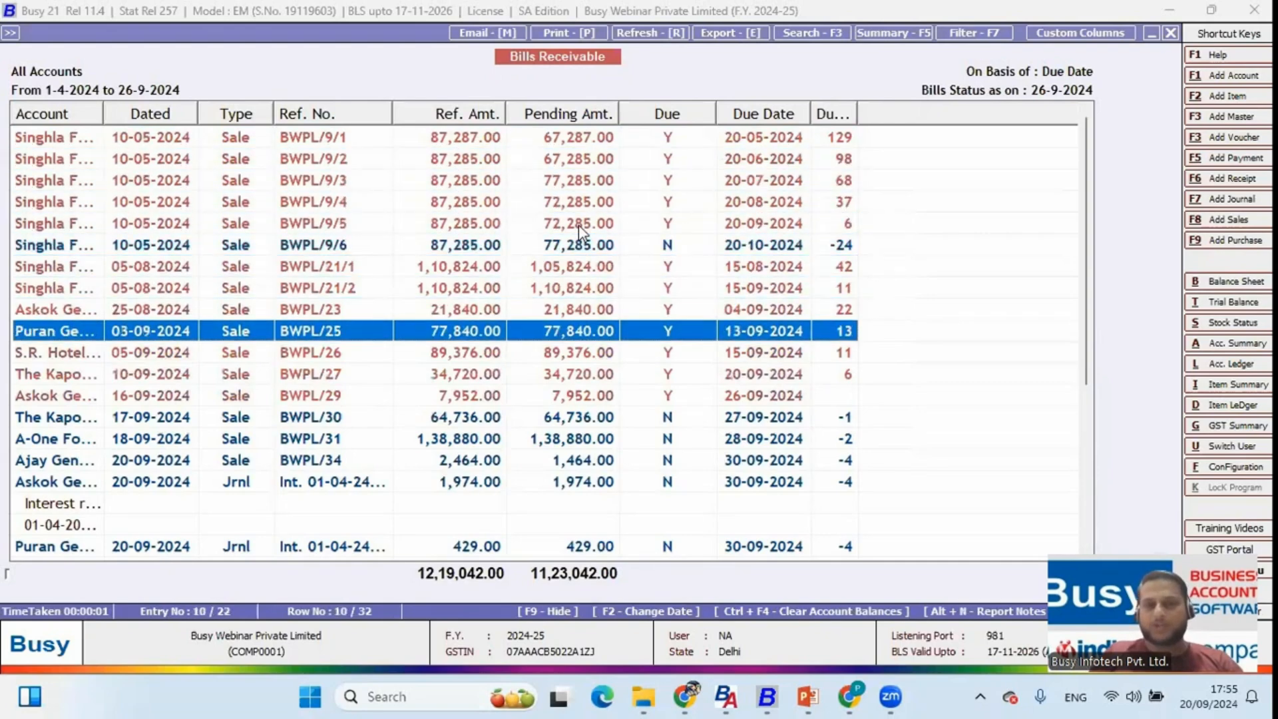
key("Down")
key("Down")
key("Down")
key("Down")
key("Down")
key("Down")
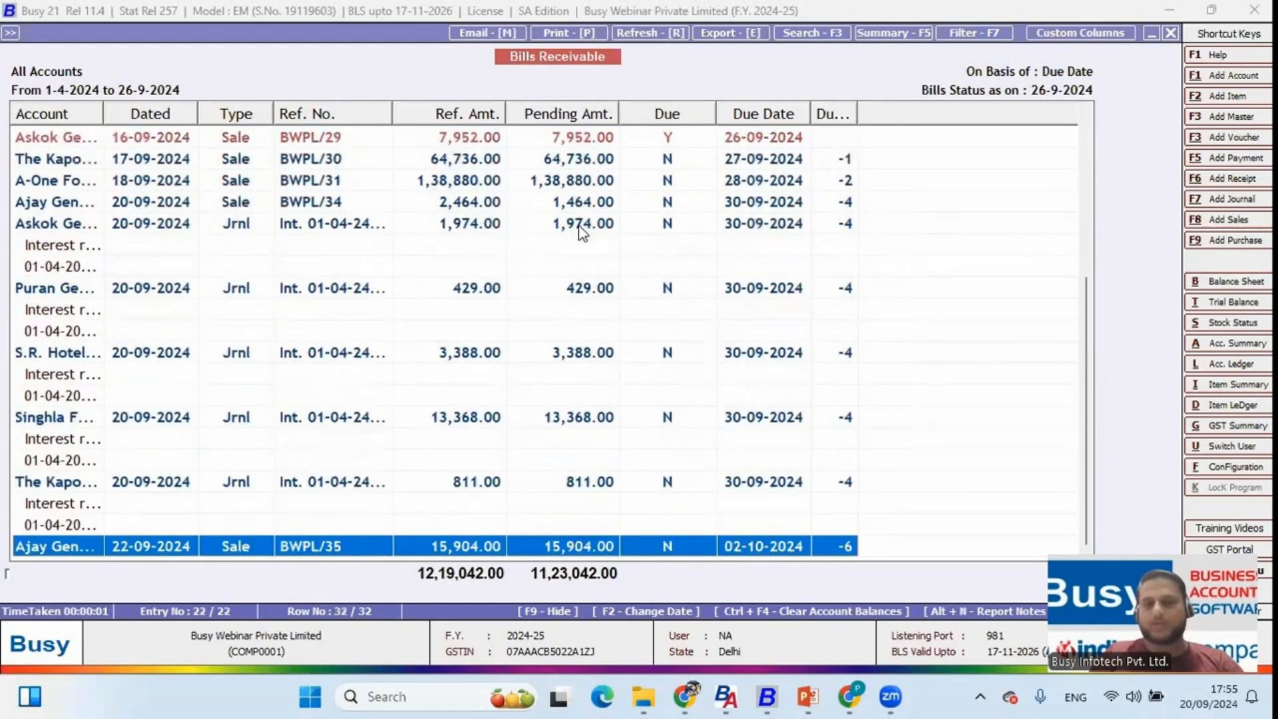
Step: Display the pending bills receivable of the single account Baba Haridas Supermart
key("Escape")
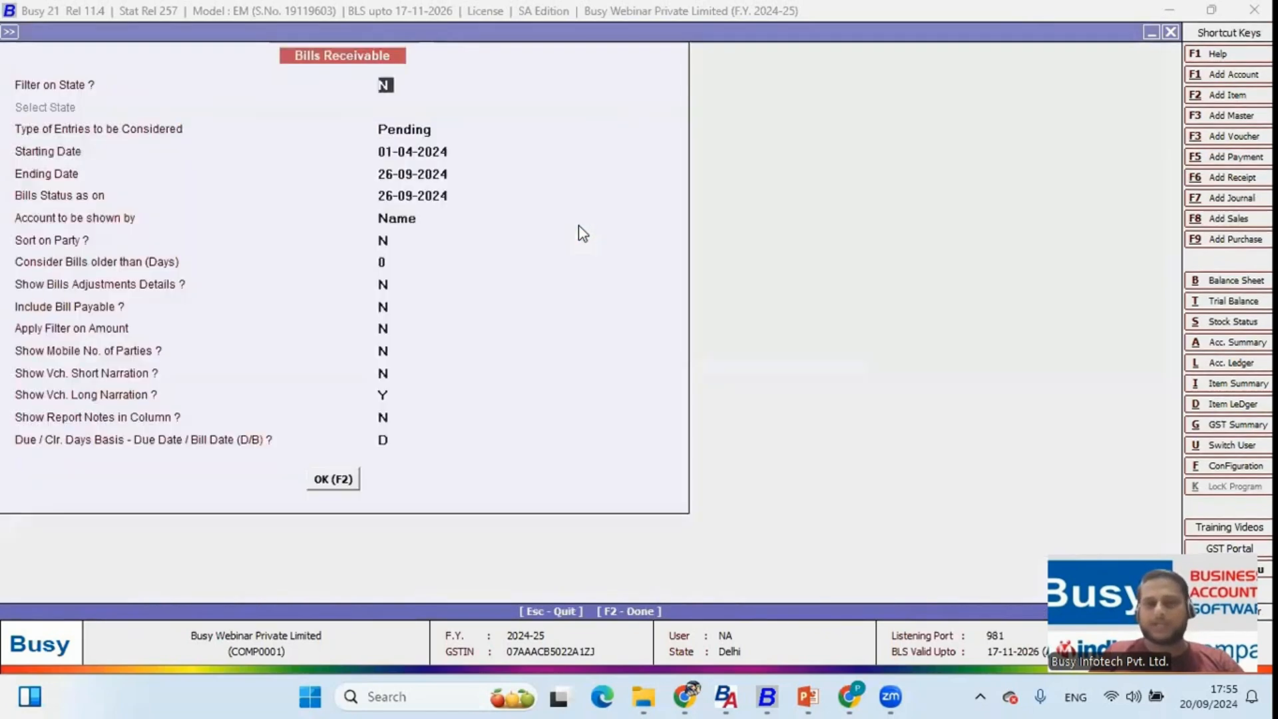
key("Escape")
key("Return")
key("Return")
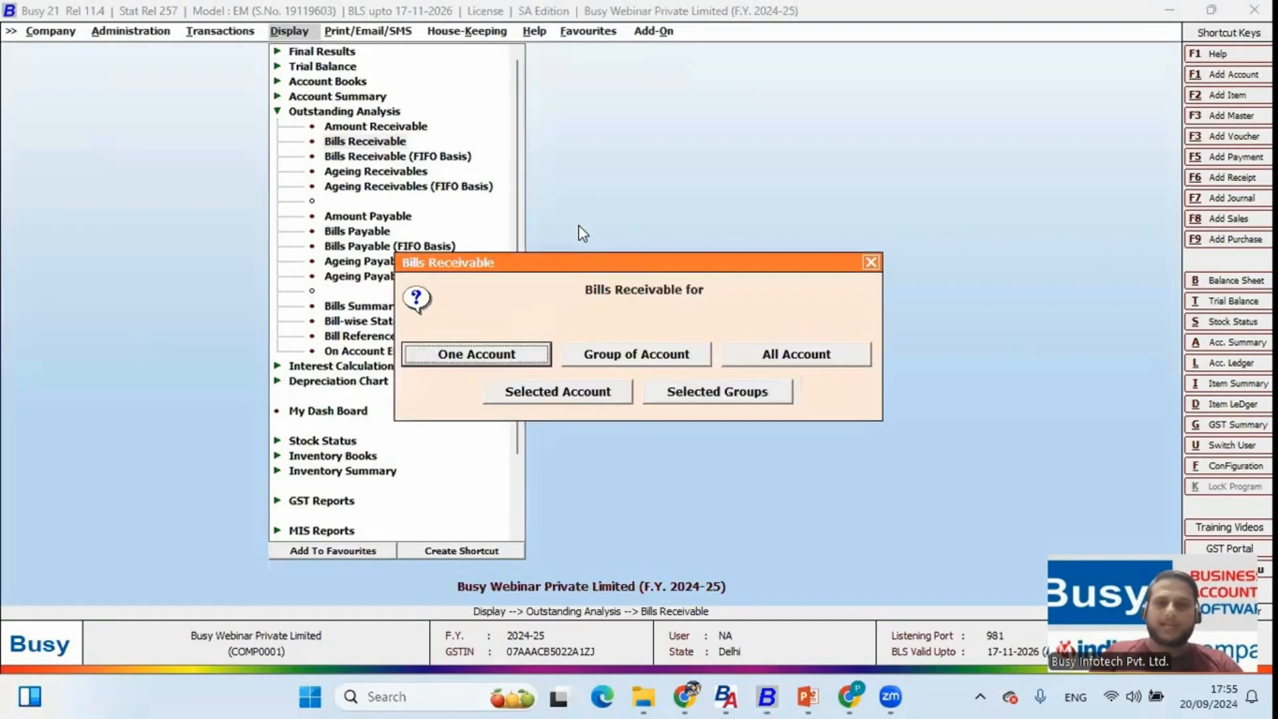
key("Return")
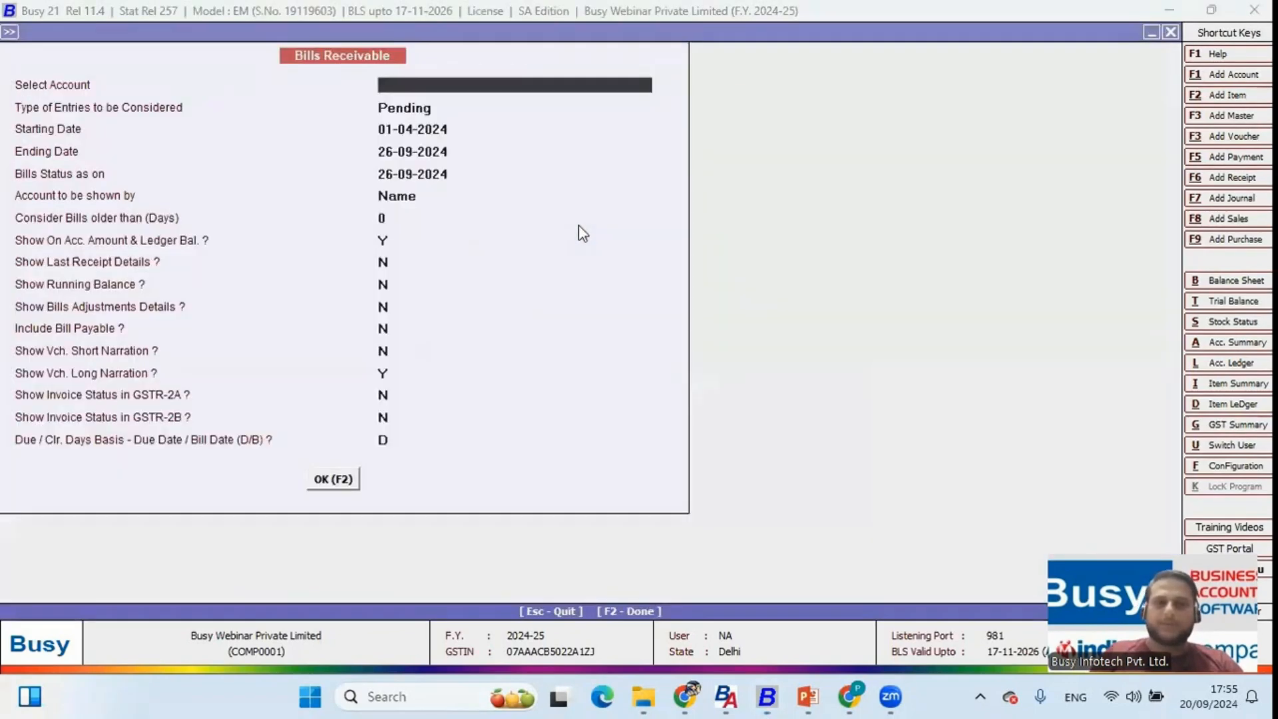
type("Baba")
key("Return")
key("F2")
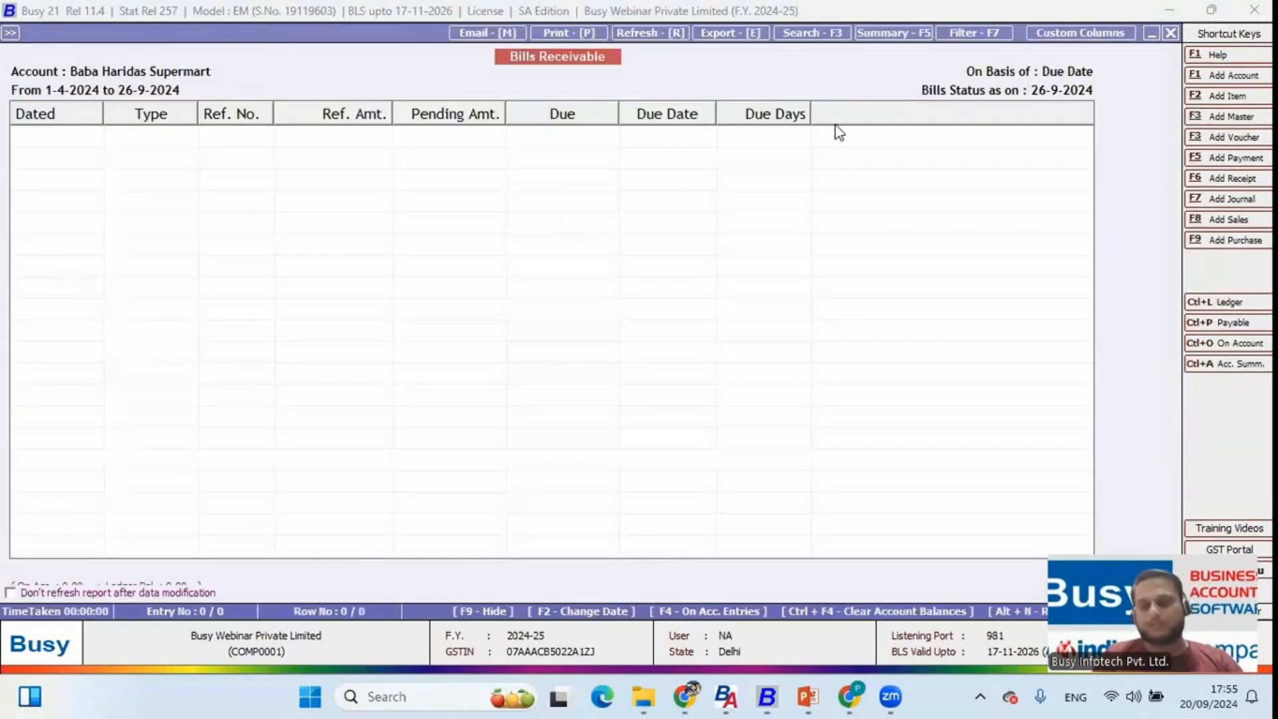
Step: Change the type of entries so cleared bills are included and redisplay the account's bills receivable
key("Escape")
key("Down")
key("Down")
key("Return")
key("F2")
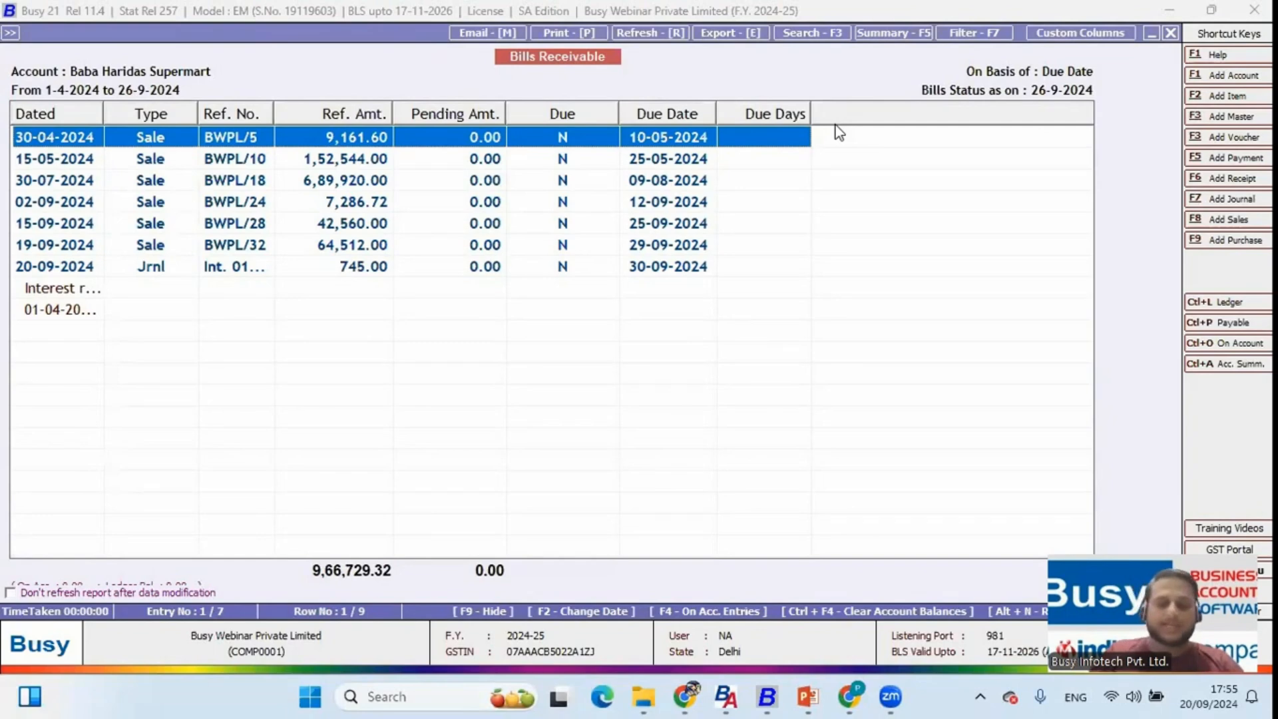
Step: Display the account ledger of Baba Haridas Supermart and open its Rounded Off journal entry dated 26-09-2024
key("ctrl+l")
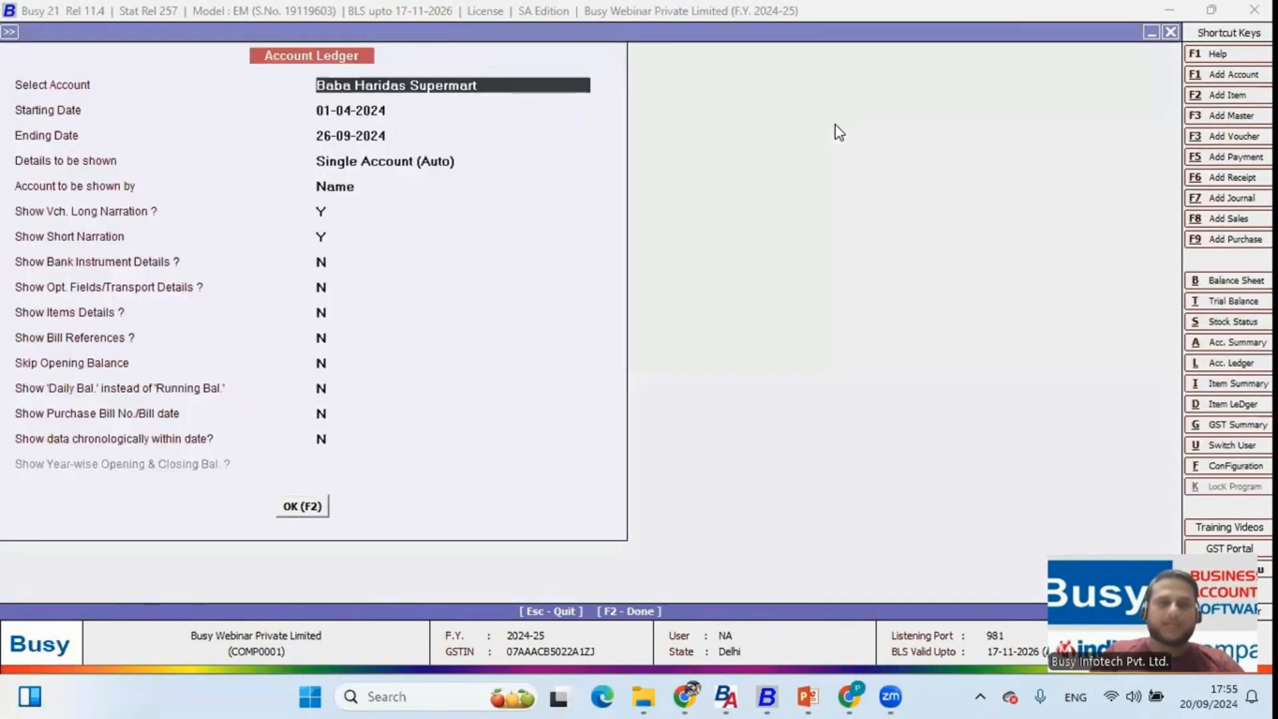
key("F2")
left_click(290, 426)
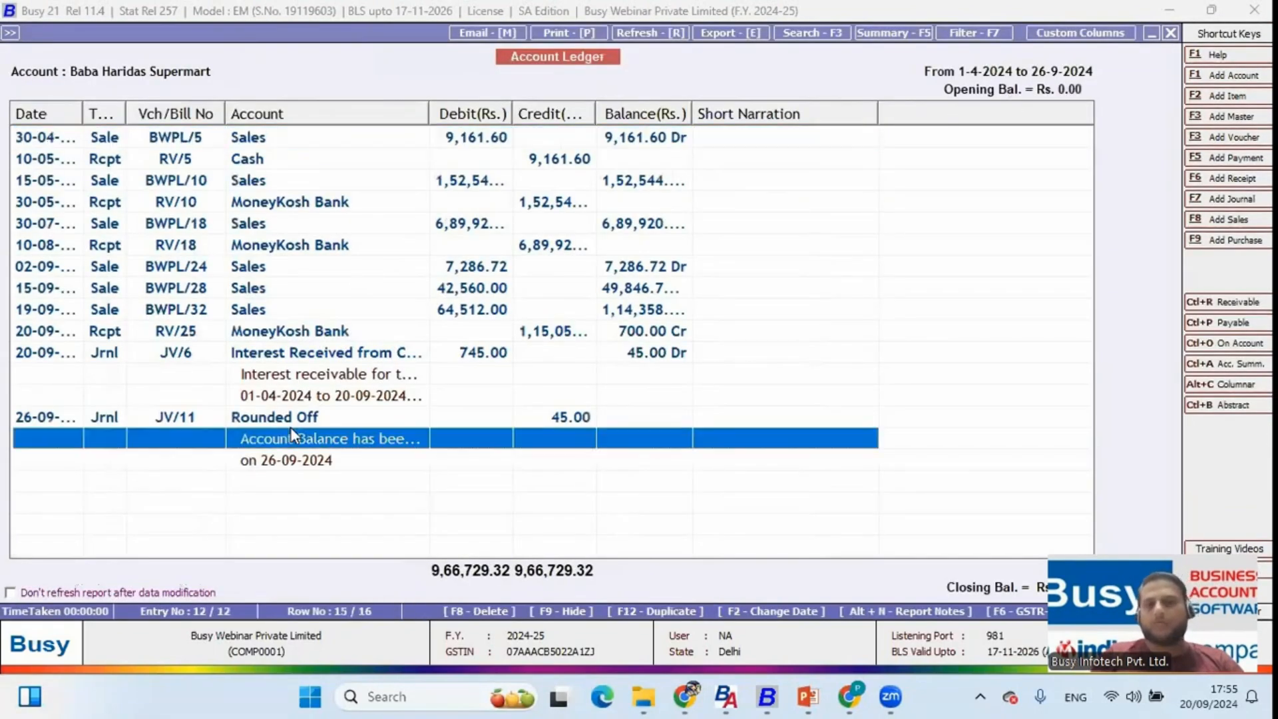
double_click(291, 423)
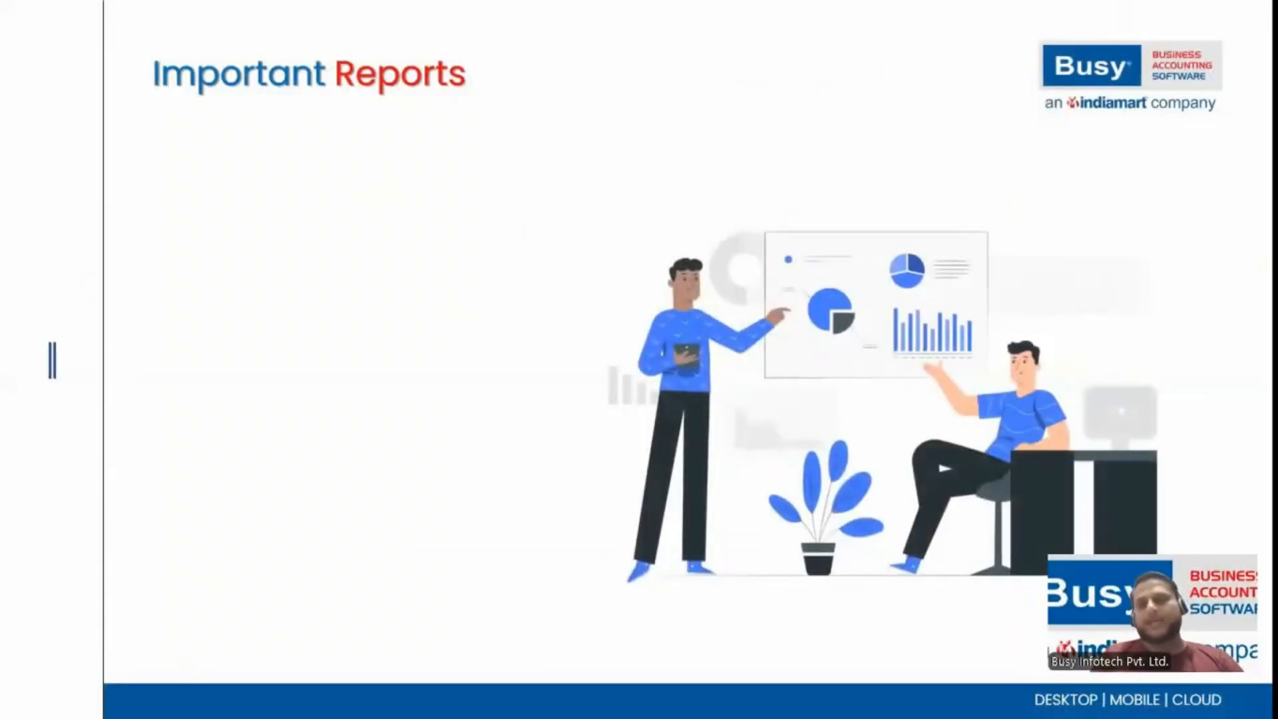
key("alt+Tab")
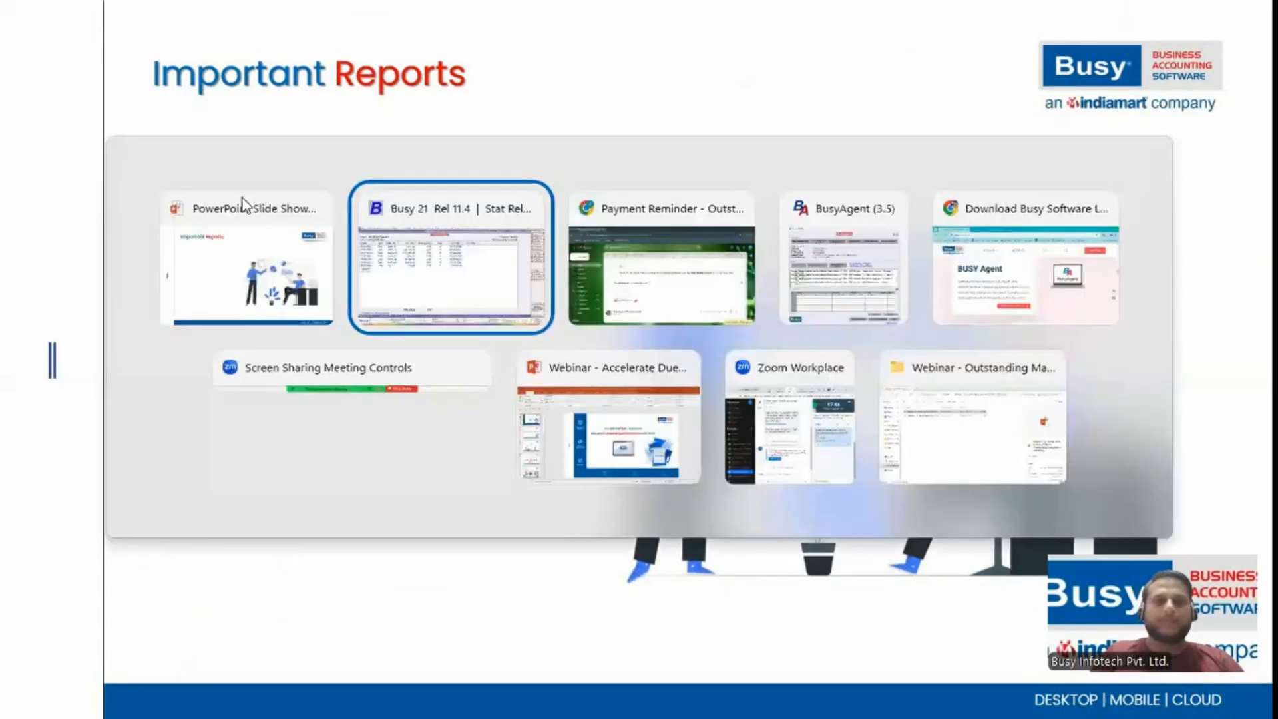
left_click(243, 199)
key("Right")
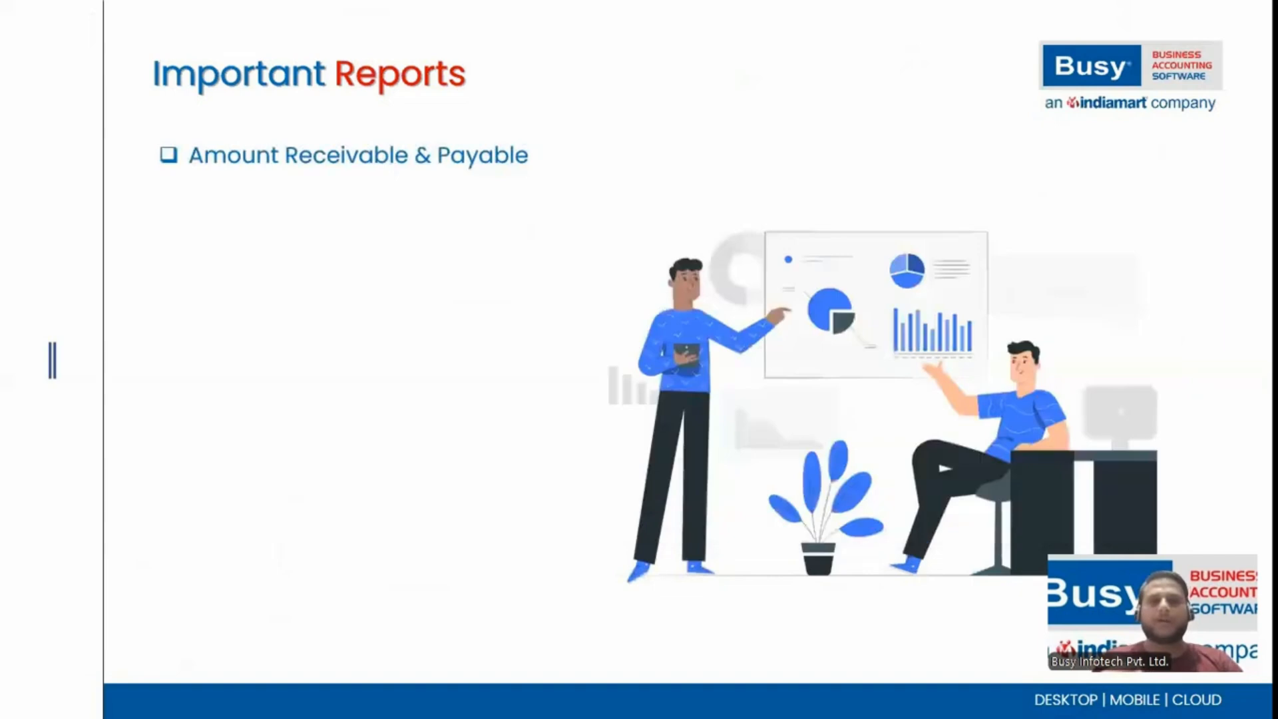
Step: Switch back to Busy and close the open ledger and bills receivable reports
key("alt+Tab")
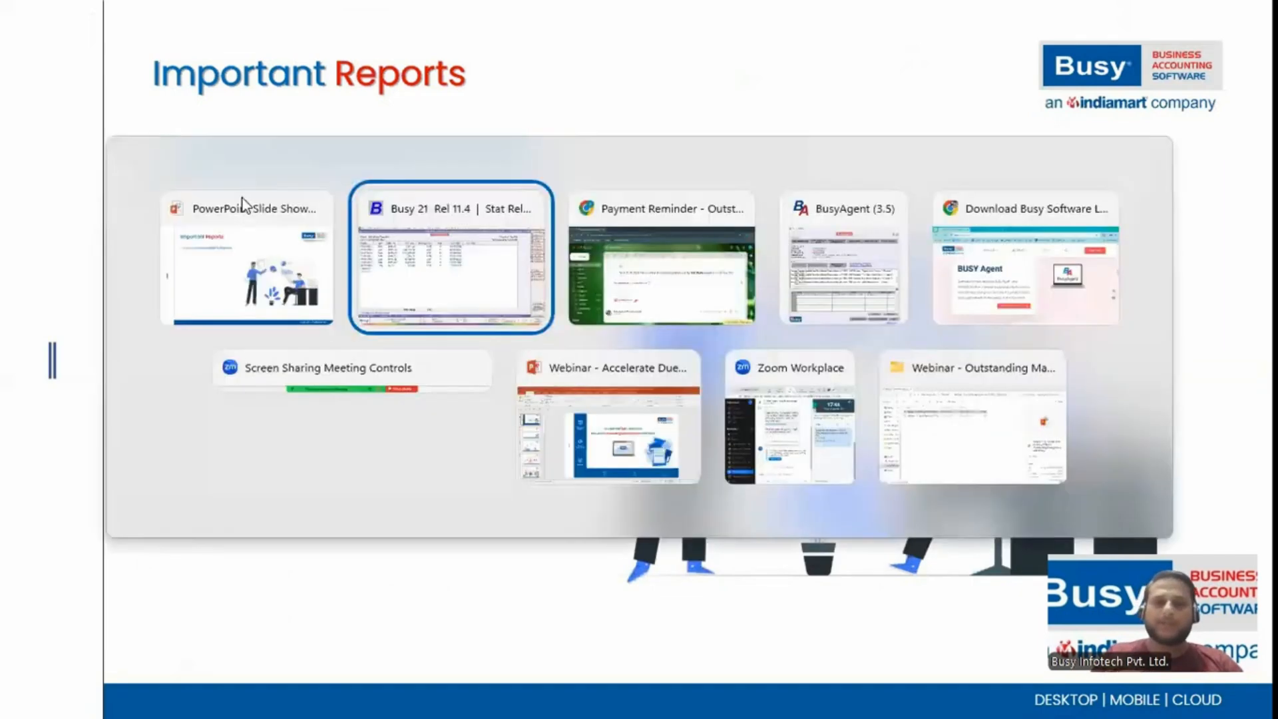
key("Escape")
key("Escape")
key("Escape")
key("Escape")
key("Escape")
key("Escape")
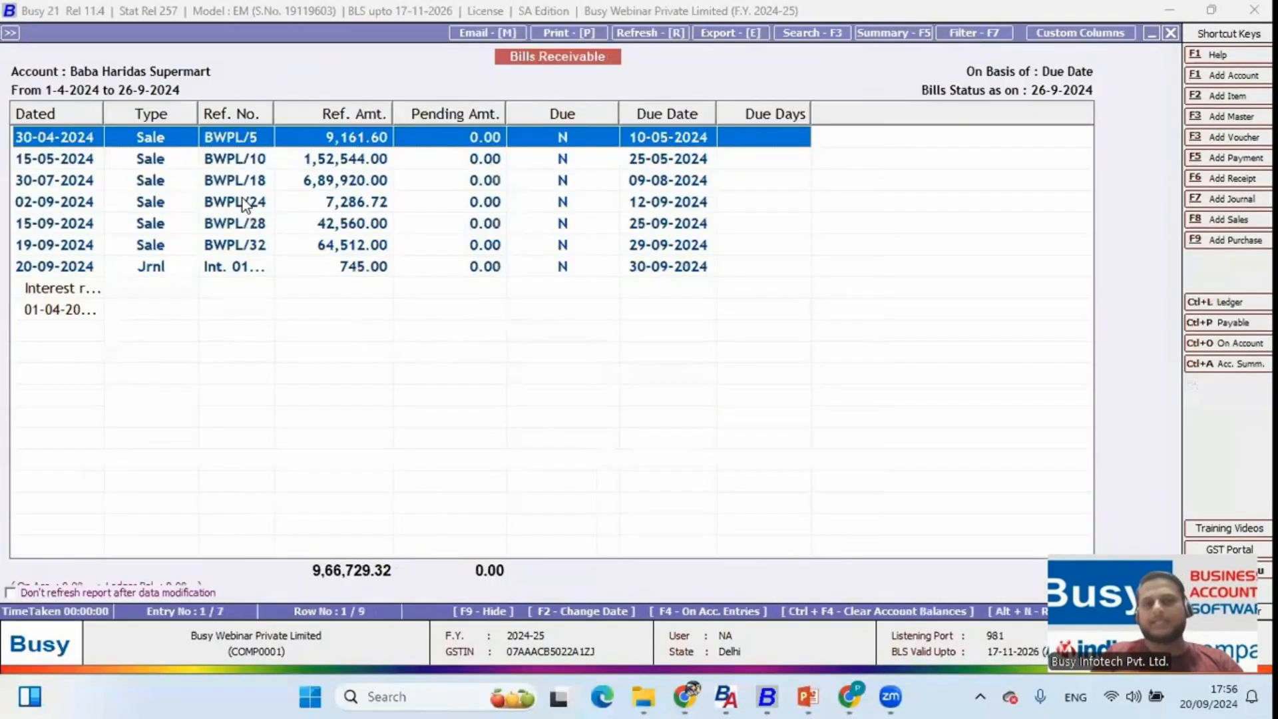
Step: Open purchase voucher 2783 of series Main, dated 10-09-2024, for modification
key("Left")
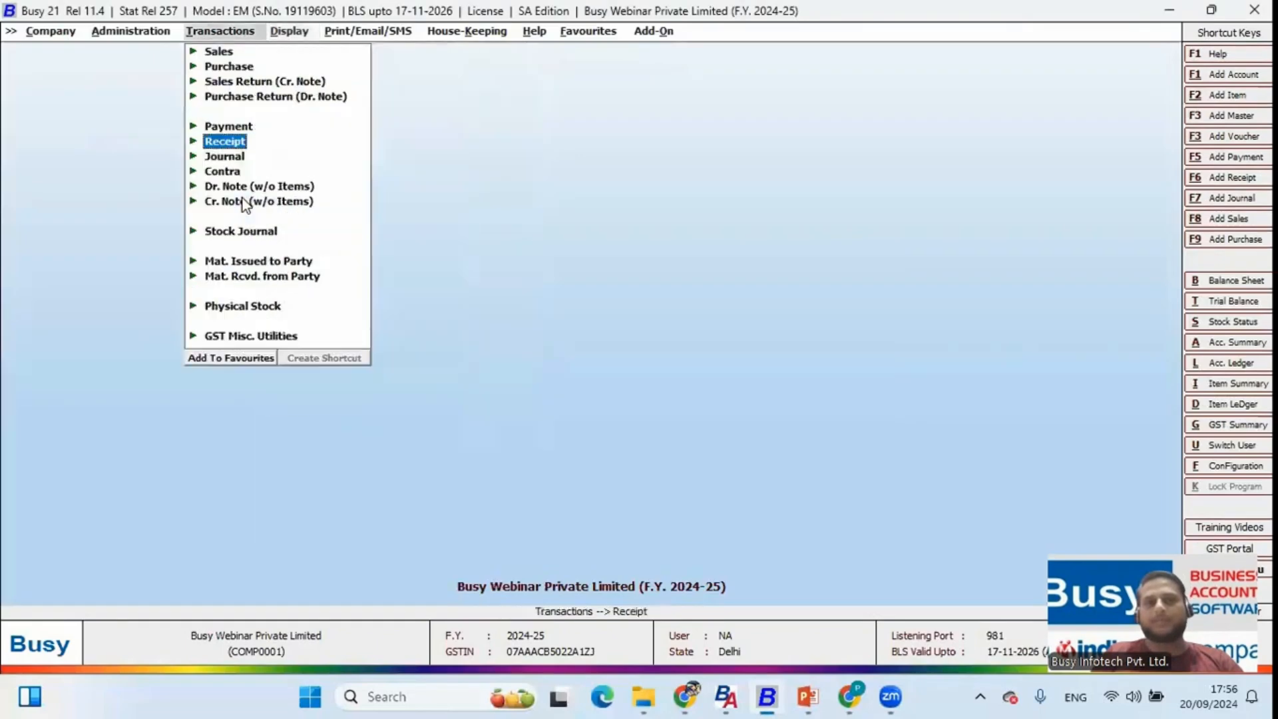
key("Up")
key("Up")
key("Up")
key("Up")
key("Return")
key("Down")
key("Return")
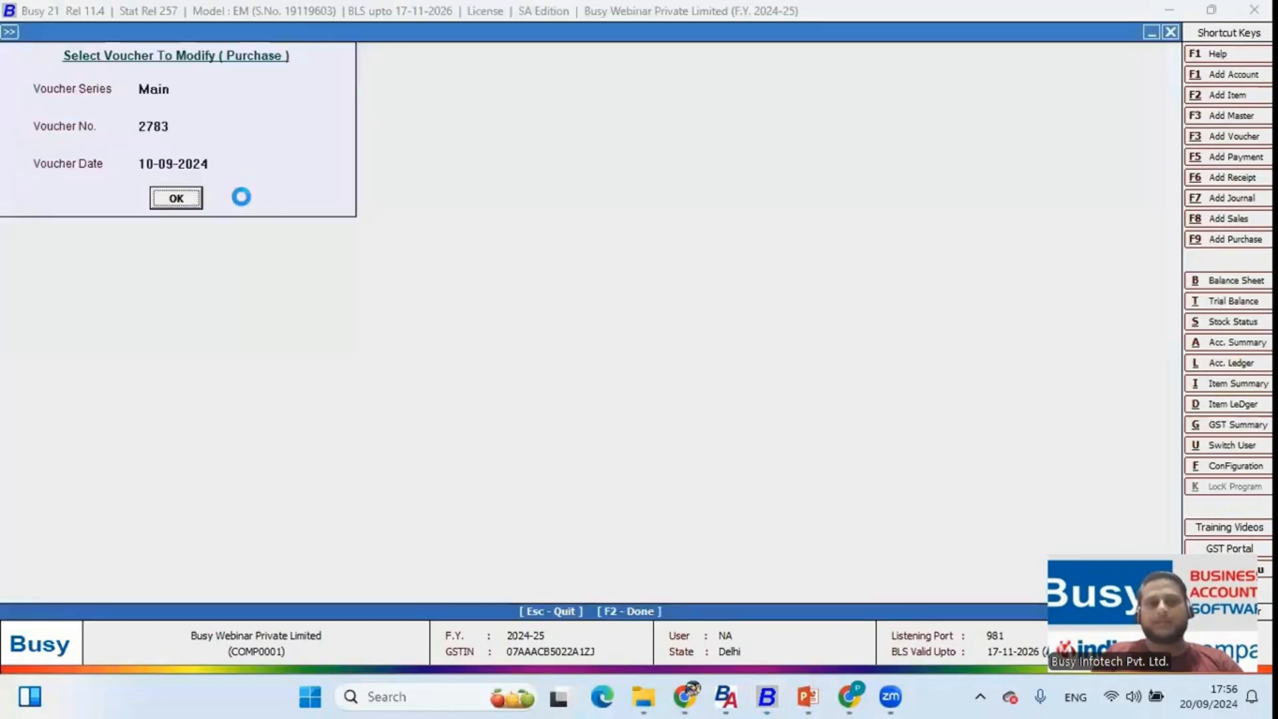
key("Return")
Step: Bring up the voucher's bill-by-bill adjustment for Mittal Importers Limited and go to the due date of reference 2783
key("F2")
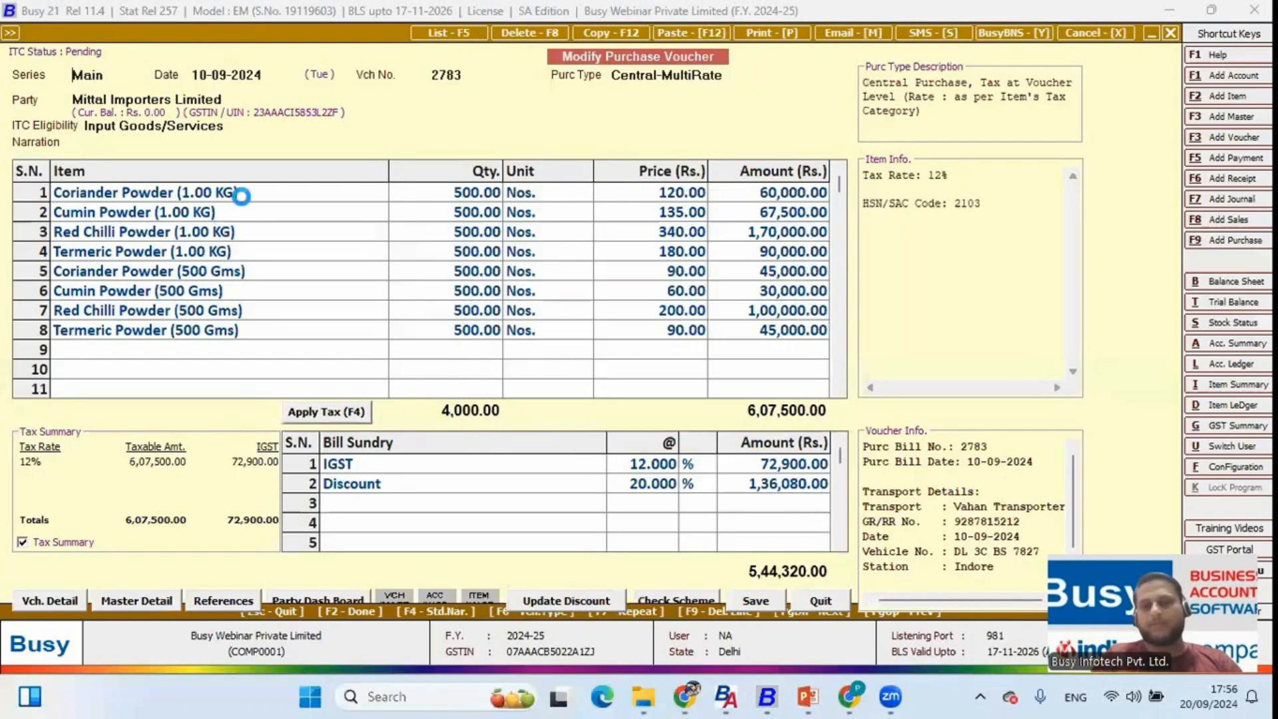
key("Return")
key("Return")
key("Return")
key("Return")
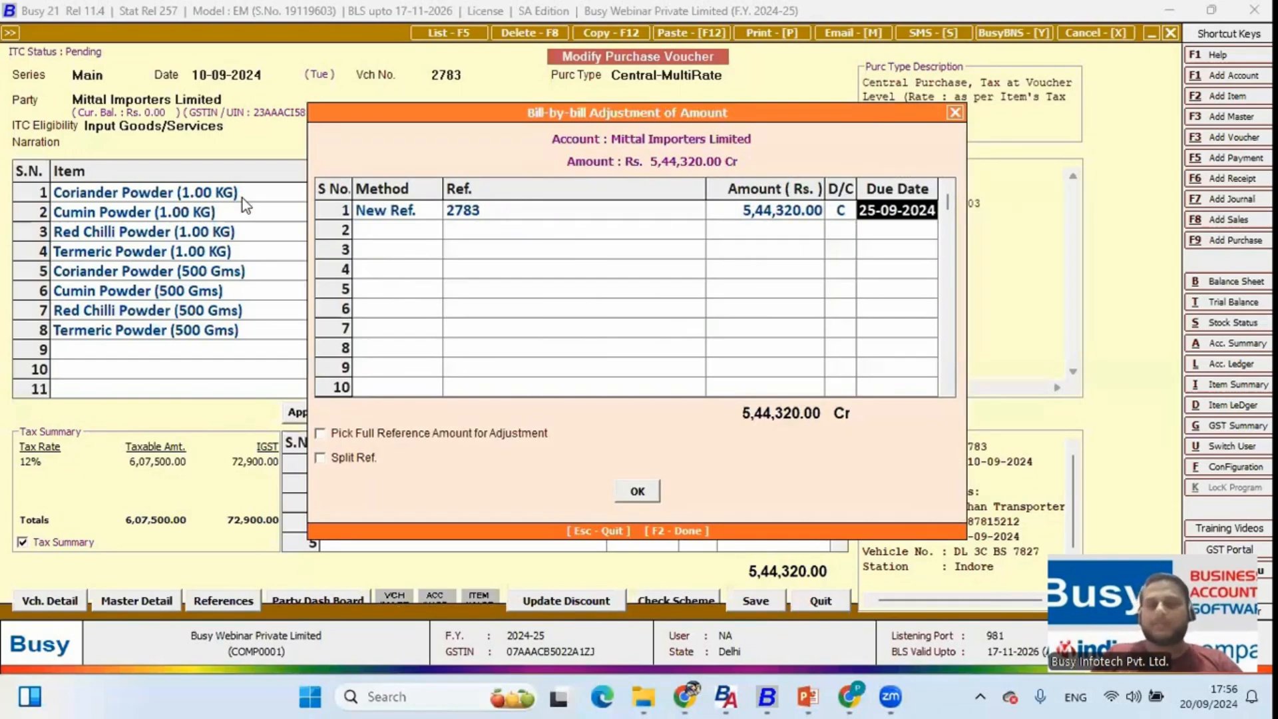
Step: Close purchase voucher 2783 and display the Amount Payable report for all accounts as on 26-09-2024
key("Return")
key("Escape")
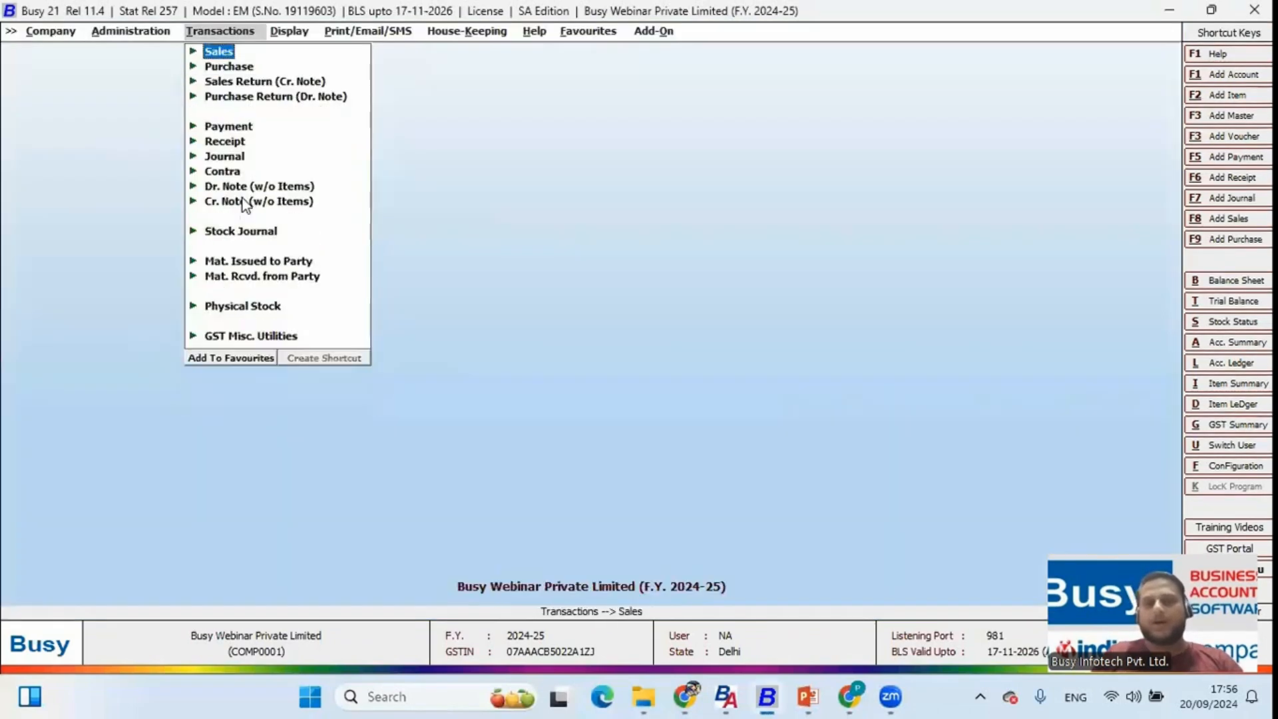
key("Right")
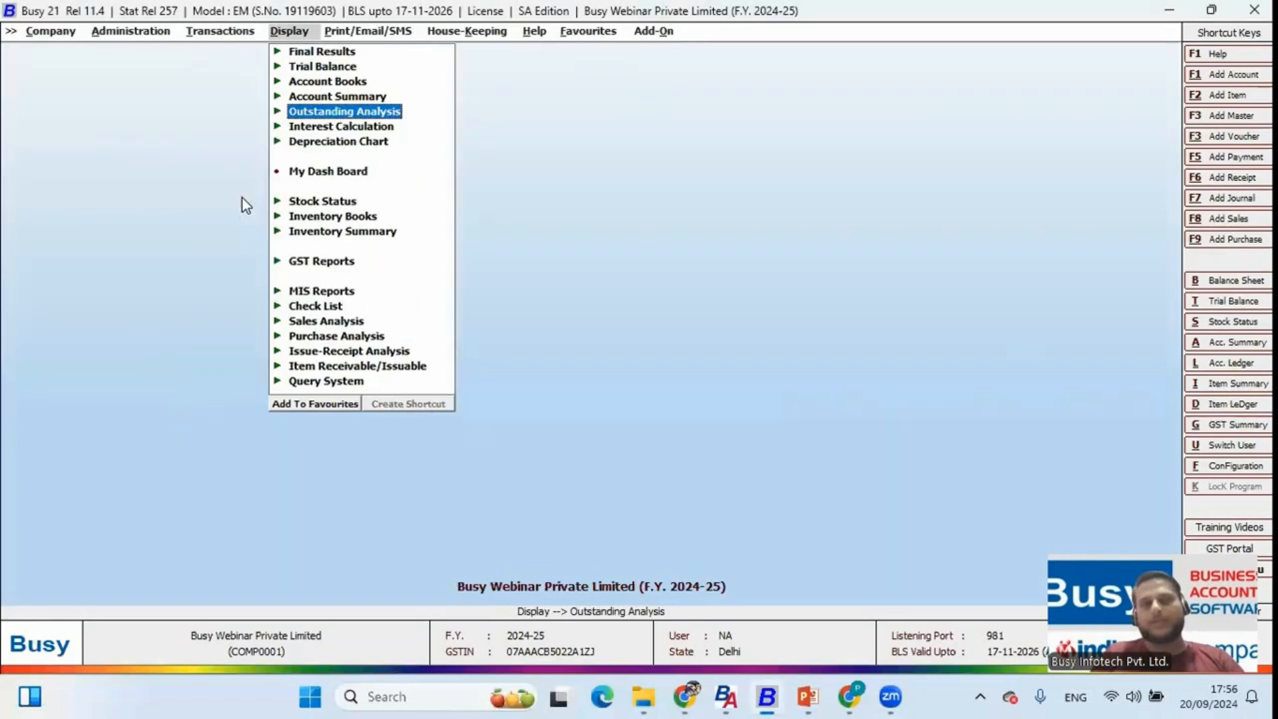
key("Down")
key("Up")
key("Right")
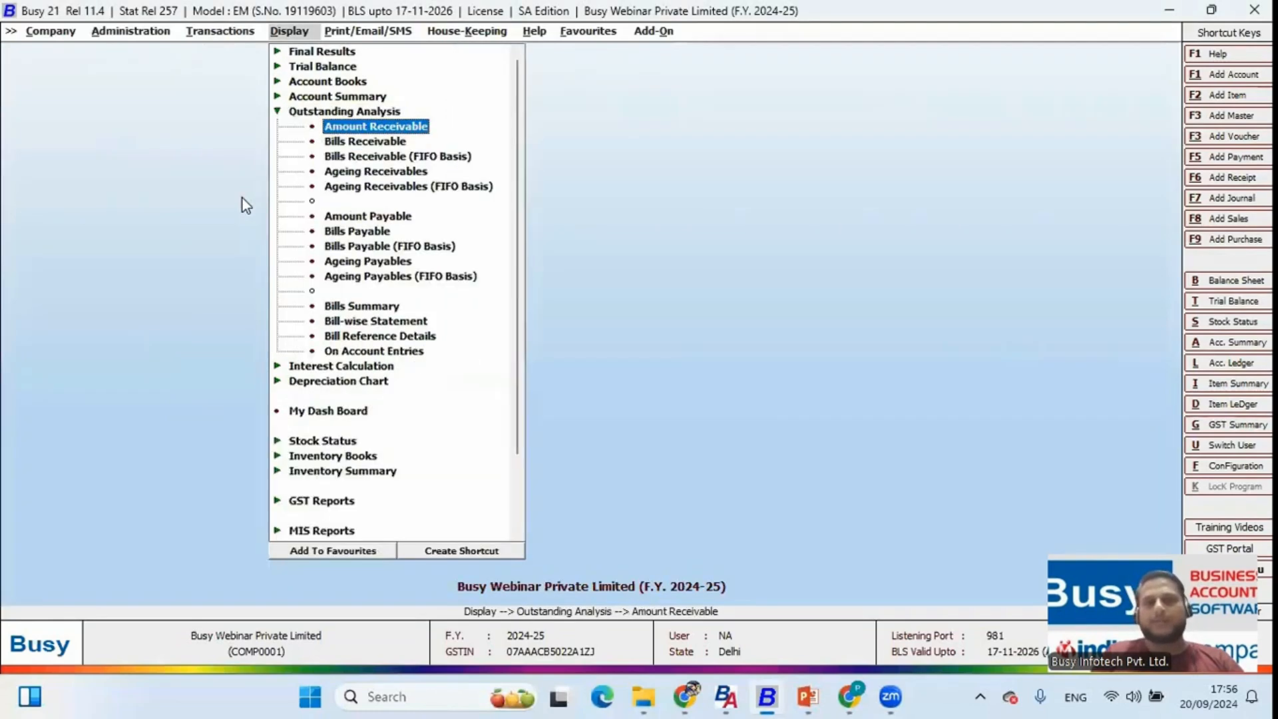
key("Down")
key("Down")
key("Down")
key("Down")
key("Down")
key("Down")
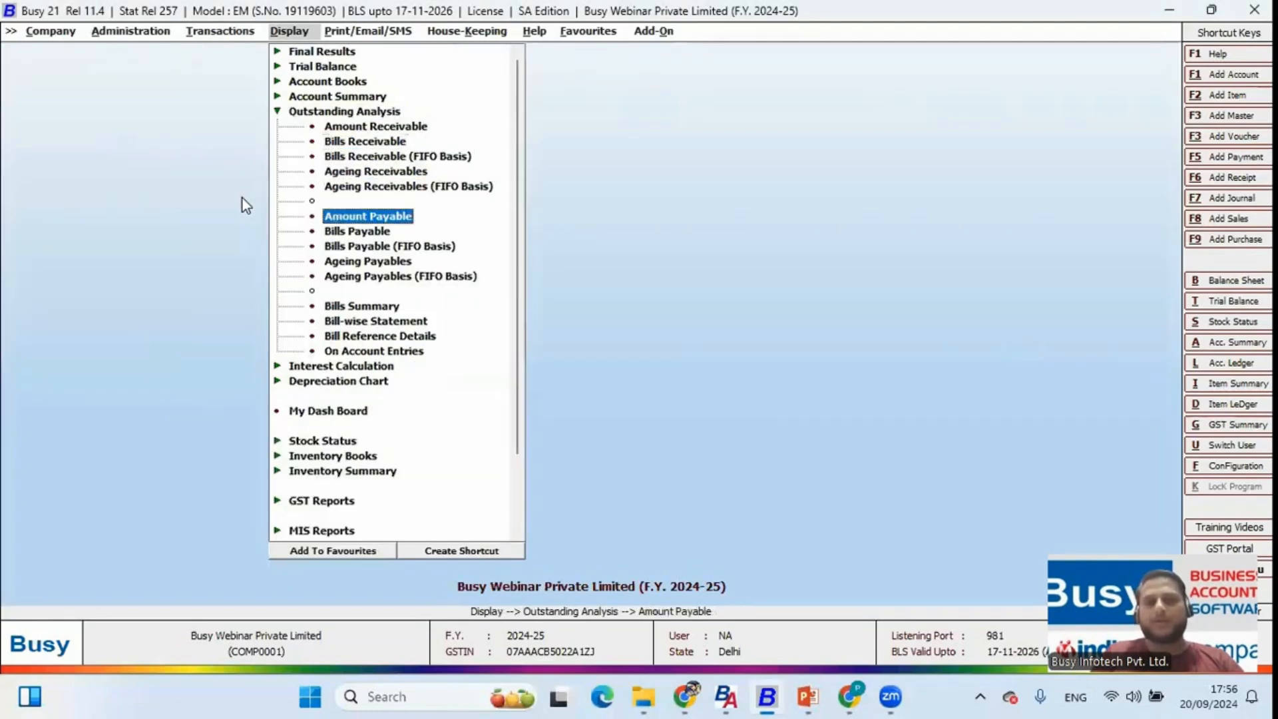
key("Up")
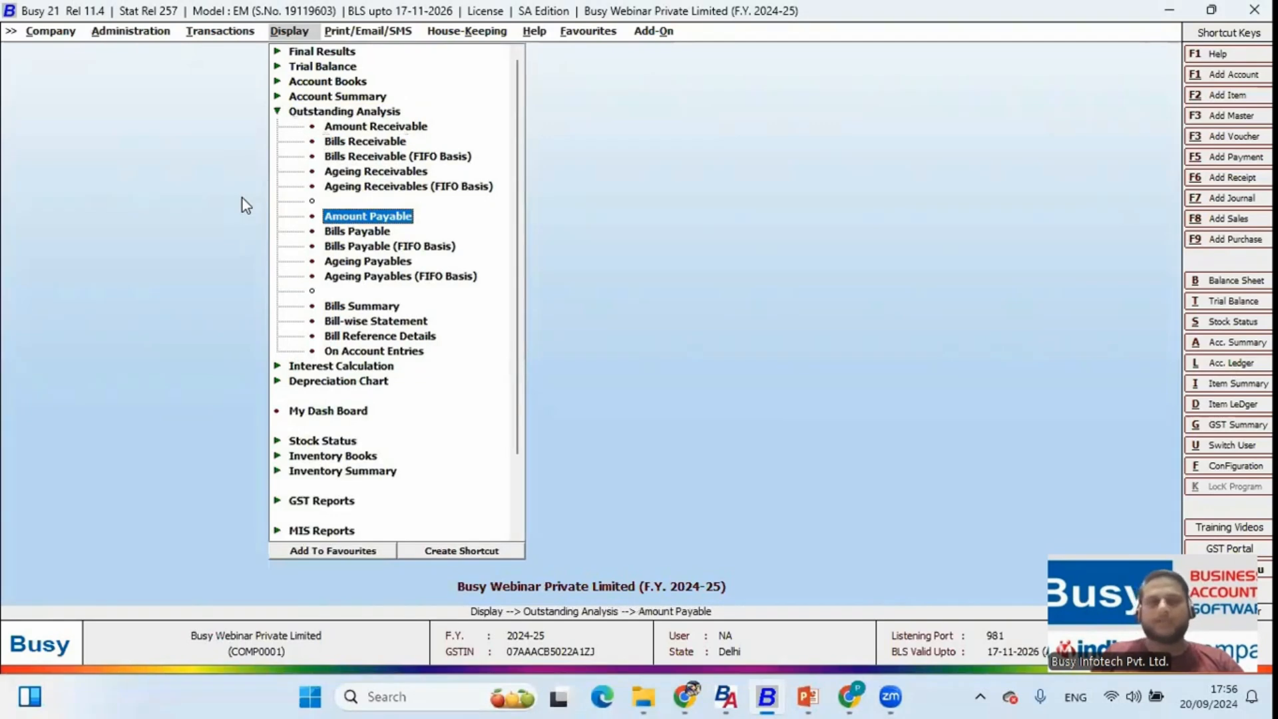
key("Return")
key("Return")
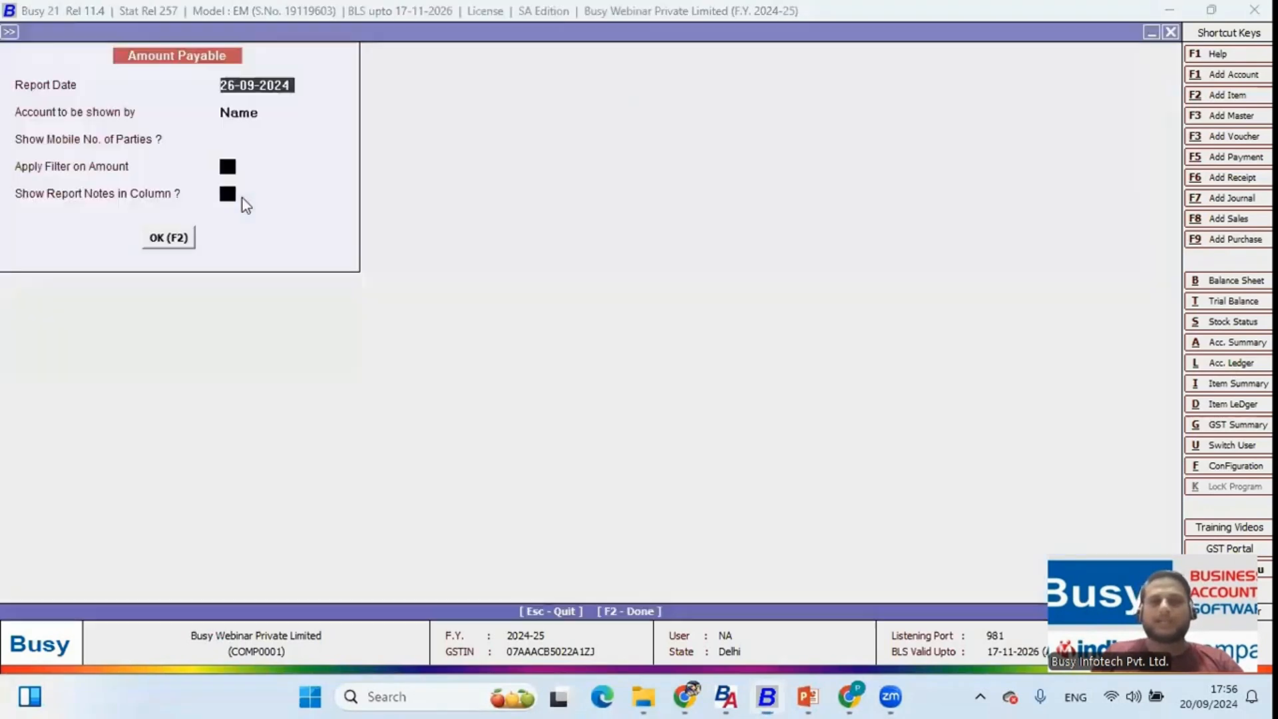
key("Return")
key("F2")
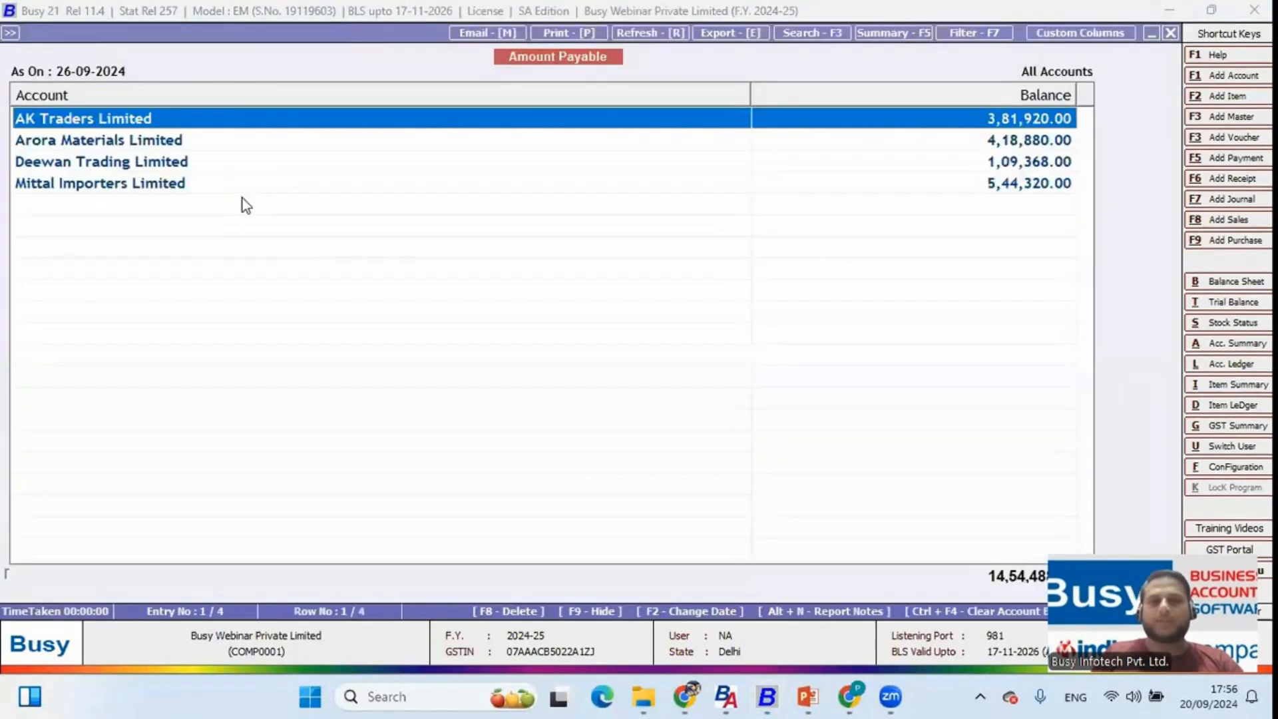
Step: Highlight all supplier accounts in the Amount Payable report, from AK Traders Limited to Mittal Importers Limited, and close the report
key("shift+Down")
key("shift+Down")
key("shift+Down")
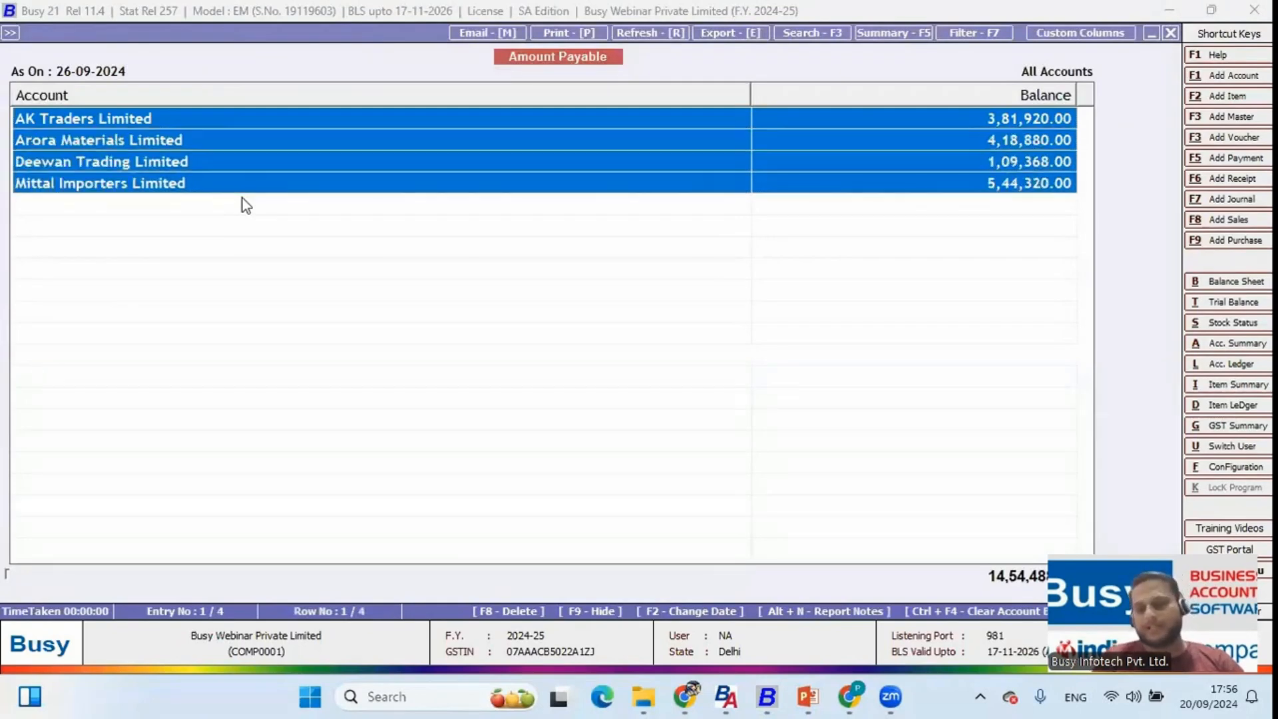
key("Escape")
key("Escape")
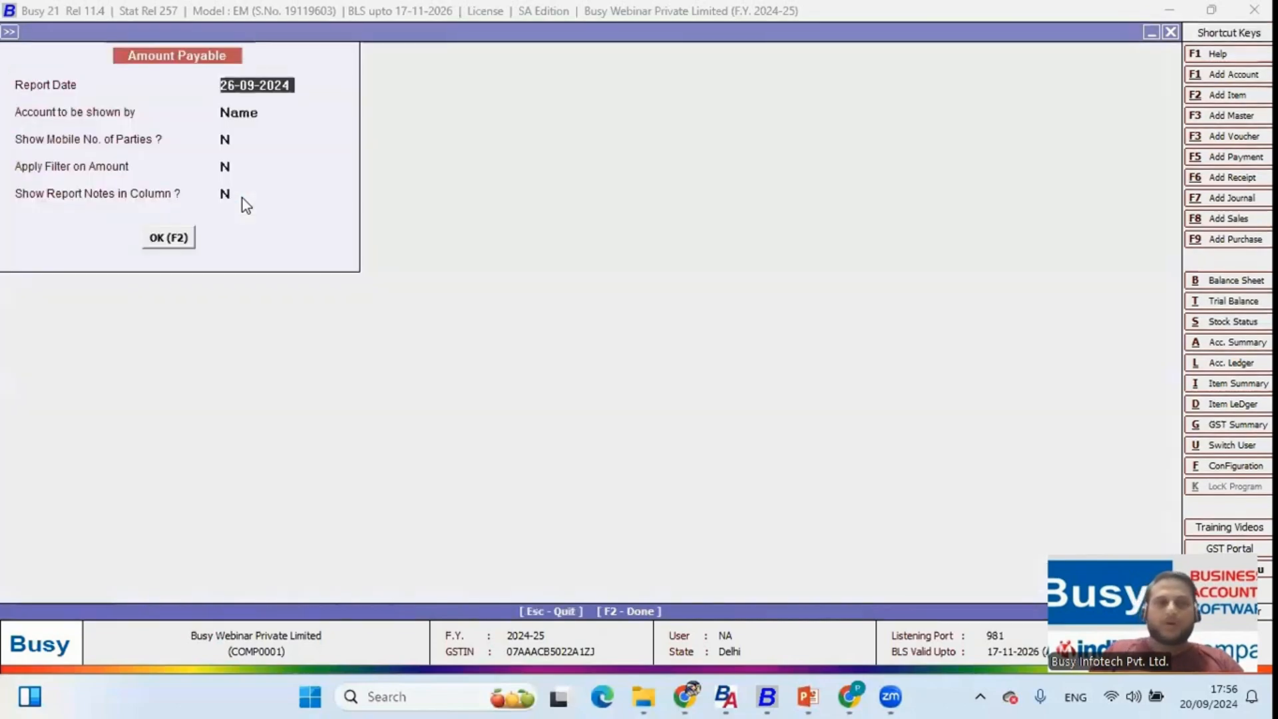
key("Escape")
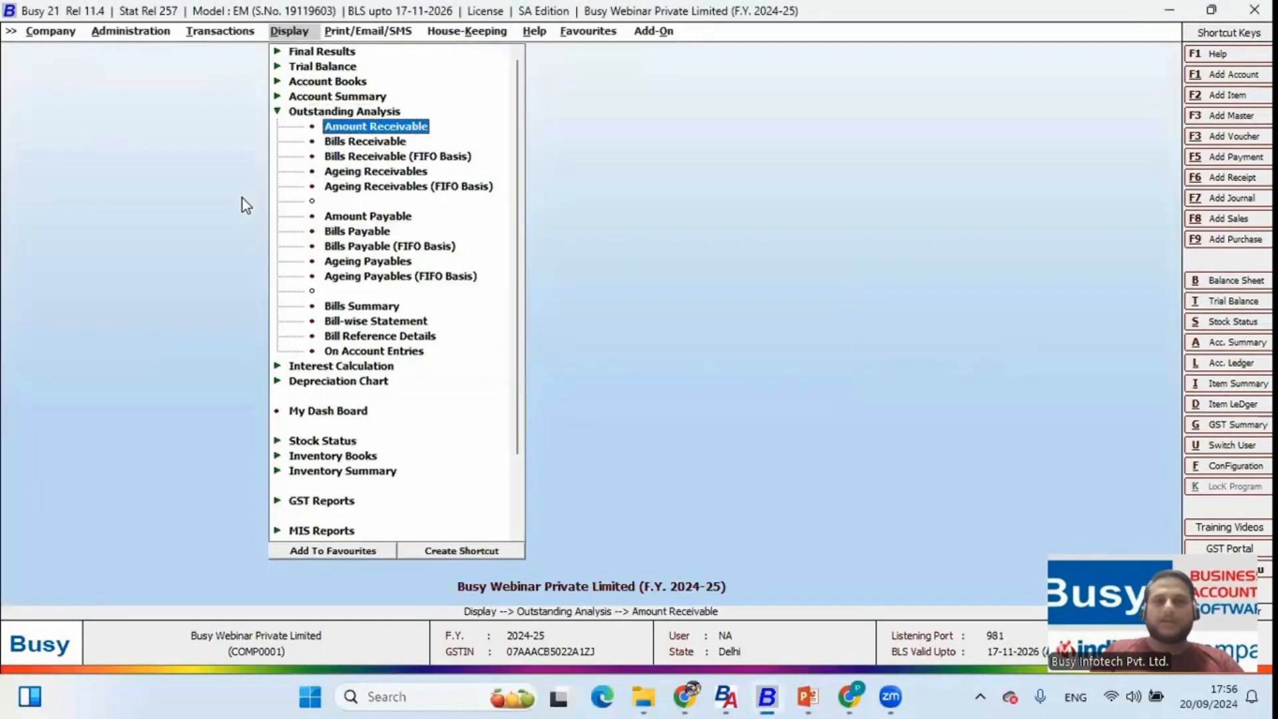
Step: Display the Amount Receivable report as on 26-09-2024, close it, and advance the presentation slide to Bills Receivable & Payable
key("Return")
key("Escape")
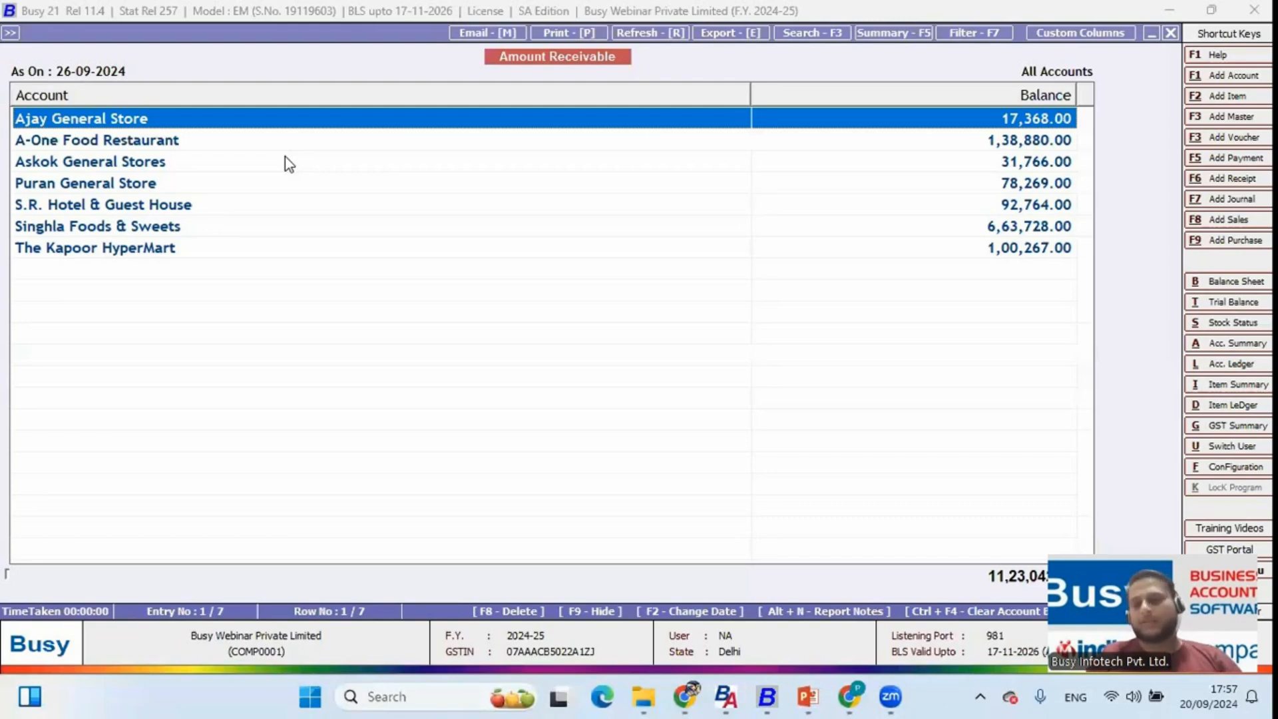
key("alt+Tab")
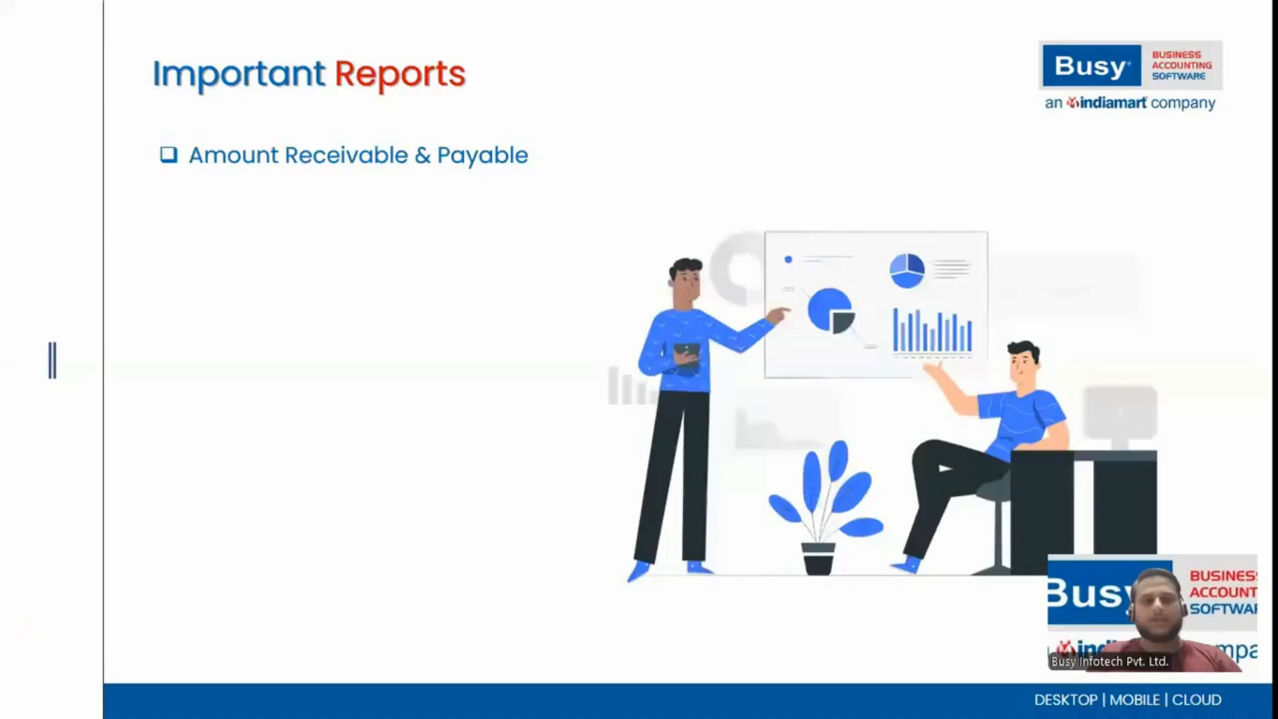
key("Right")
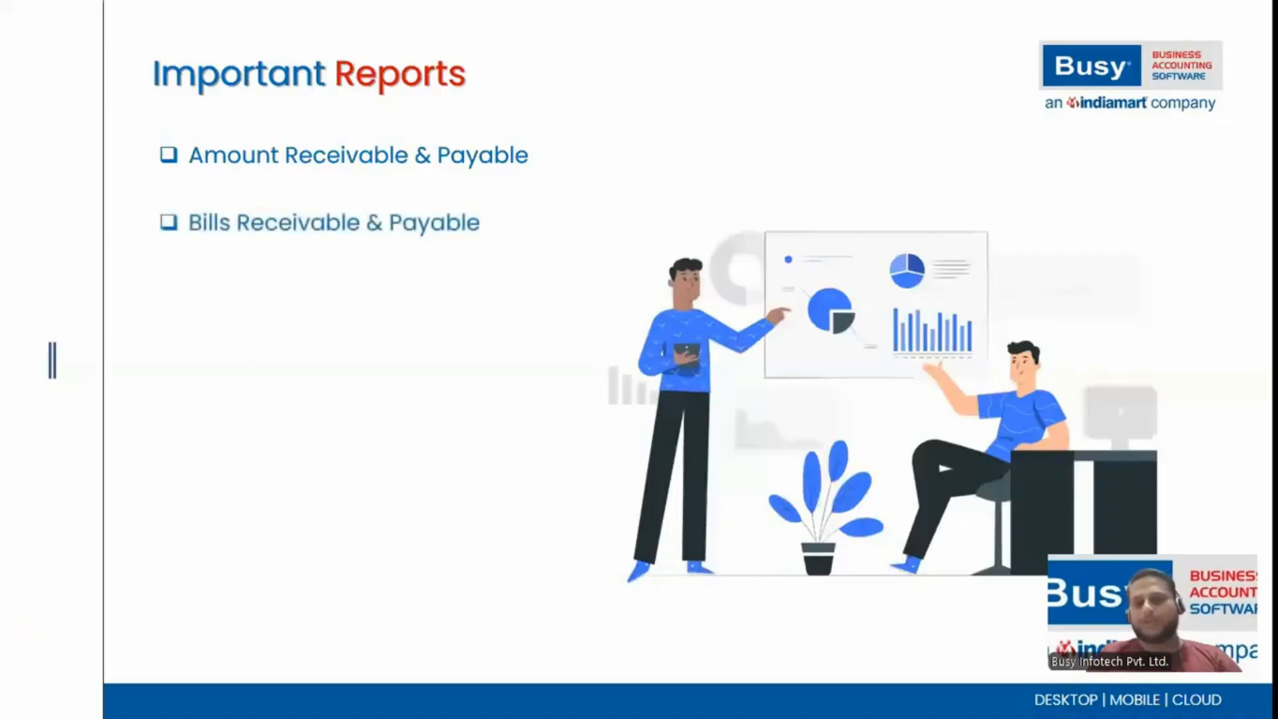
Step: Switch back to Busy and display Bills Receivable for all accounts from 01-04-2024 to 26-09-2024, including cleared entries
key("alt+Tab")
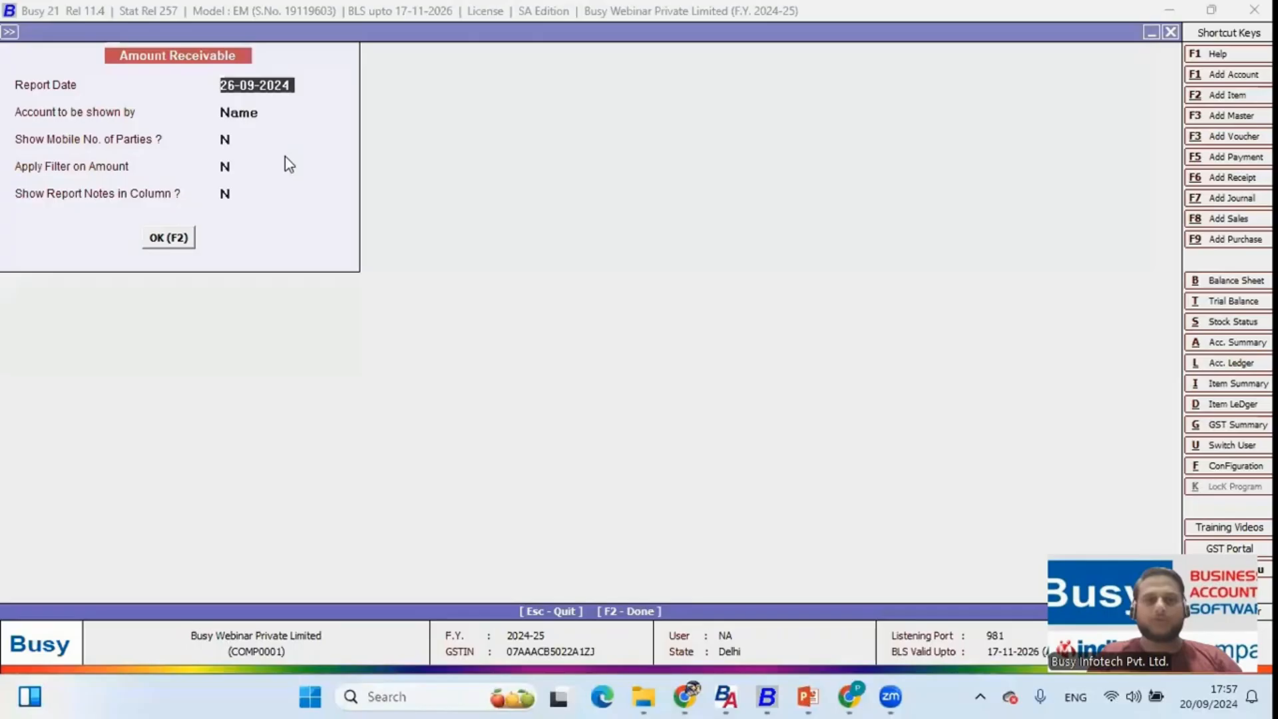
key("Escape")
key("Escape")
key("Down")
key("Return")
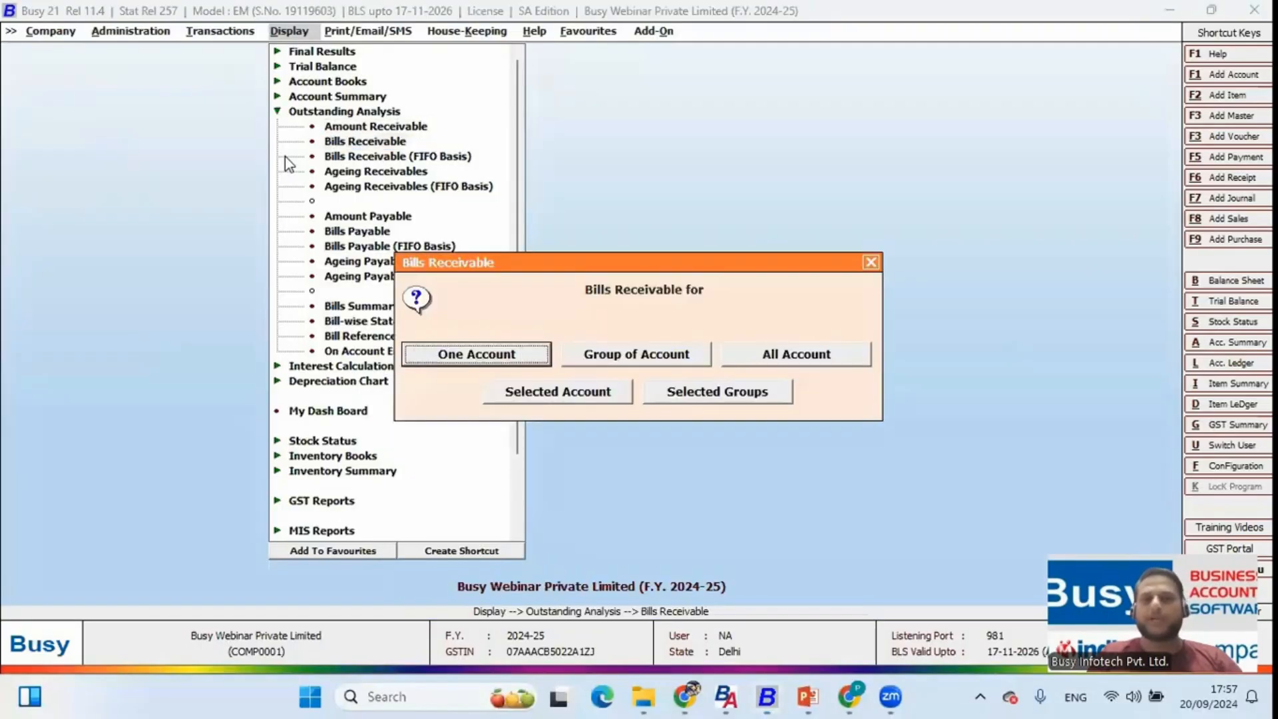
key("Right")
key("Right")
key("Right")
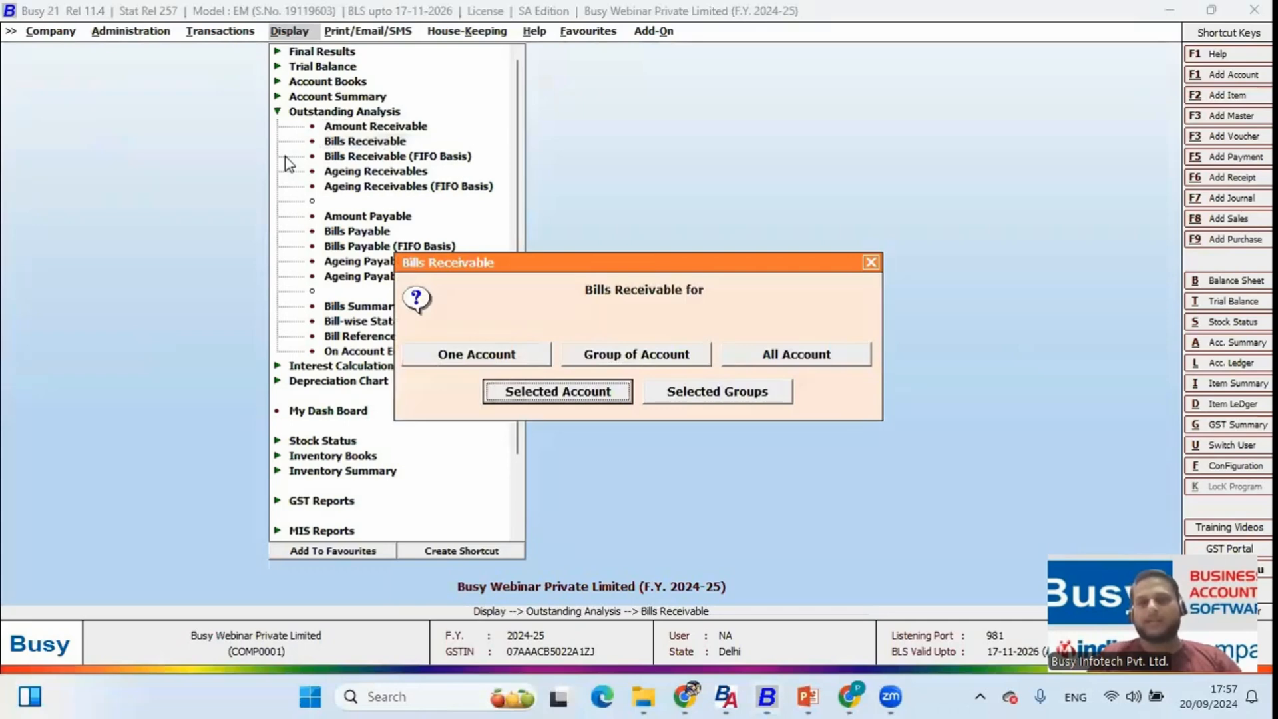
key("Left")
key("Return")
key("Return")
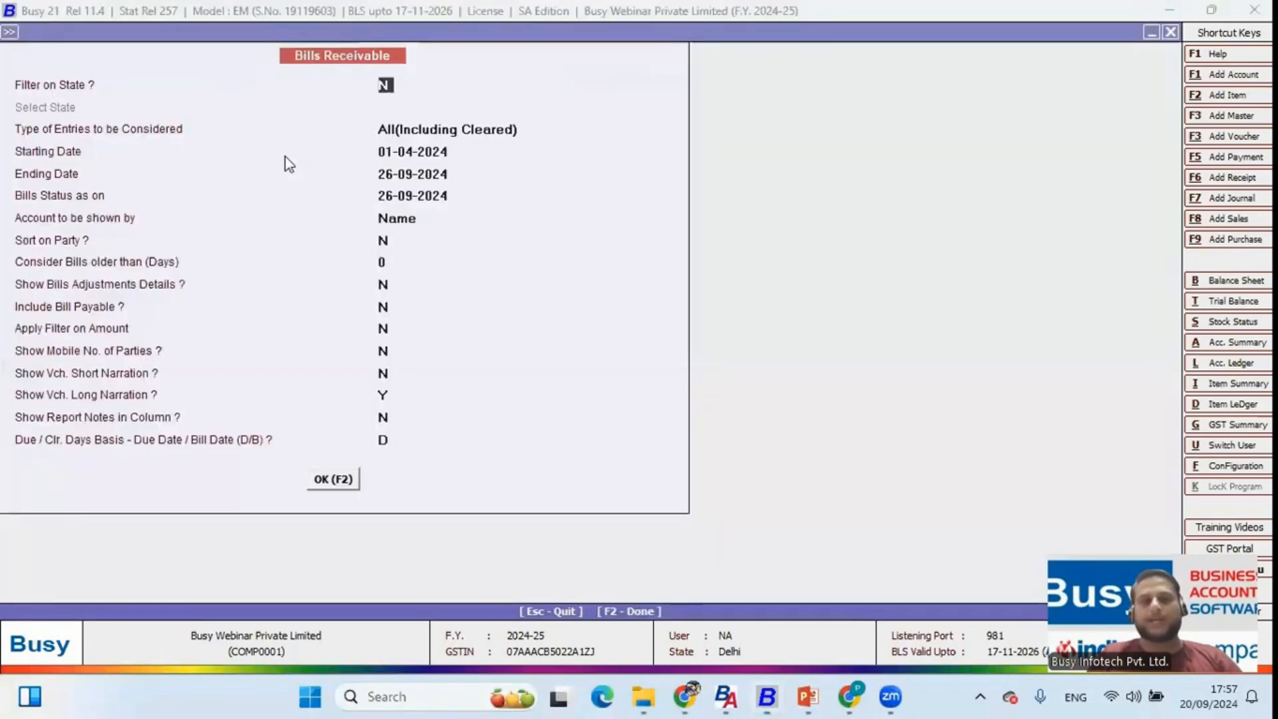
key("F2")
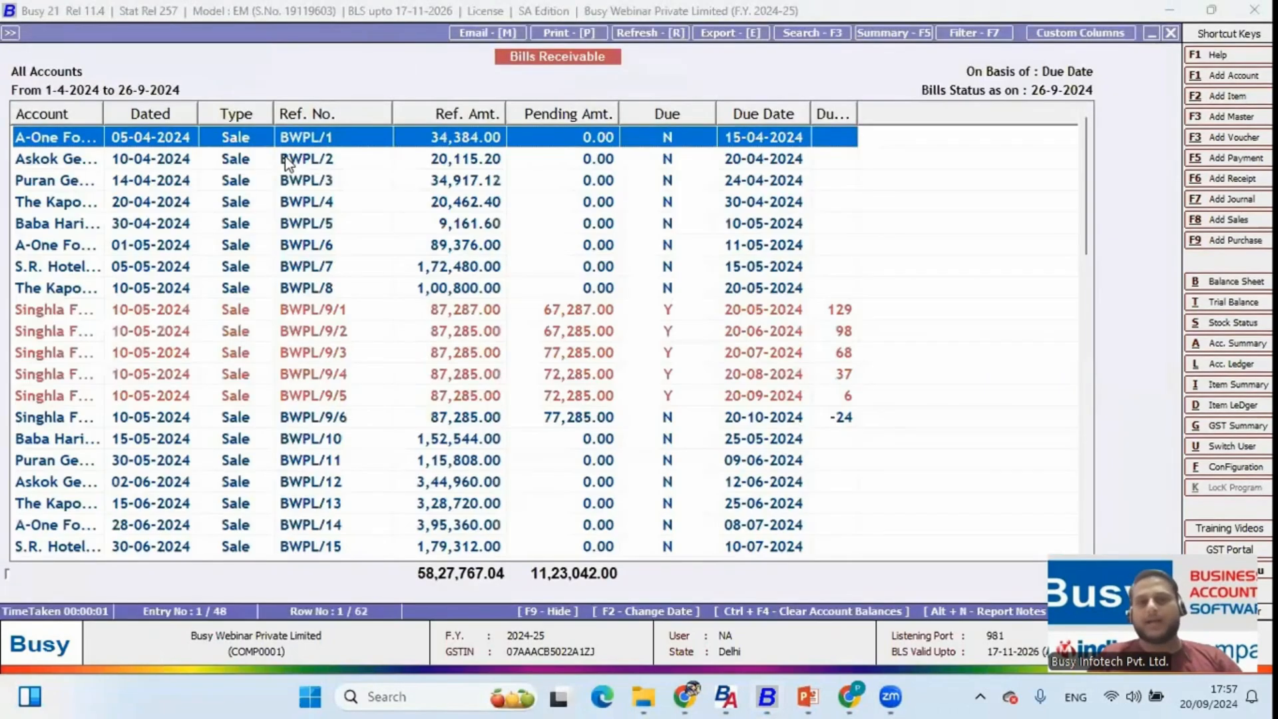
Step: Consult the Important Reports slide in the presentation, return to Busy and close the Bills Receivable report
key("alt+Tab")
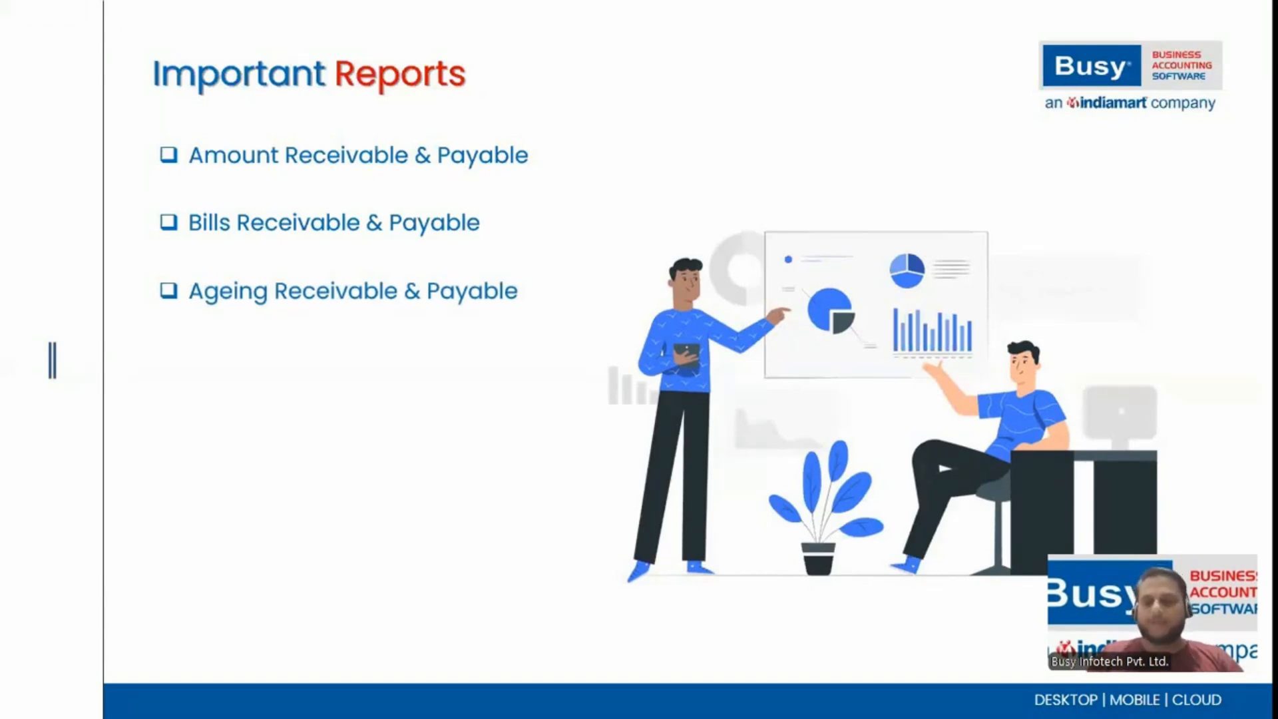
key("alt+Tab")
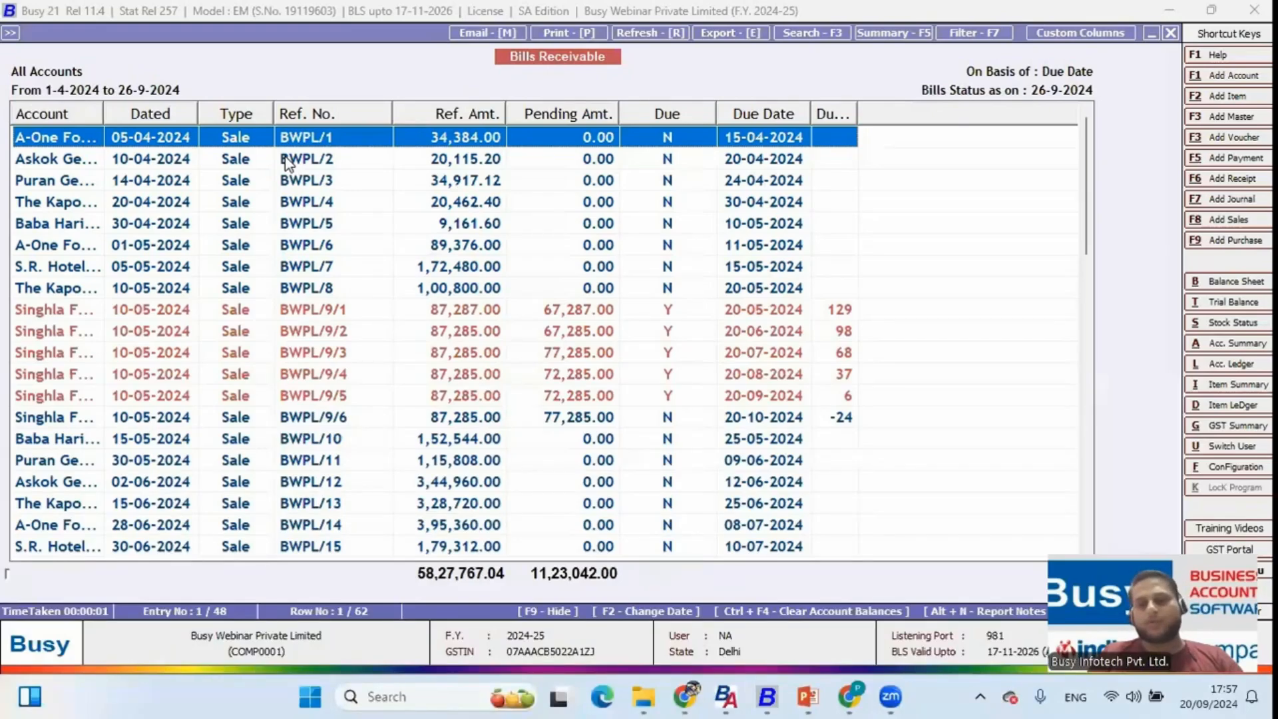
key("Escape")
key("Escape")
Step: Display the receivables ageing analysis for all accounts by due date, from 01-04-2024 to 26-09-2024, and point out Singhla Foods & Sweets
key("Down")
key("Down")
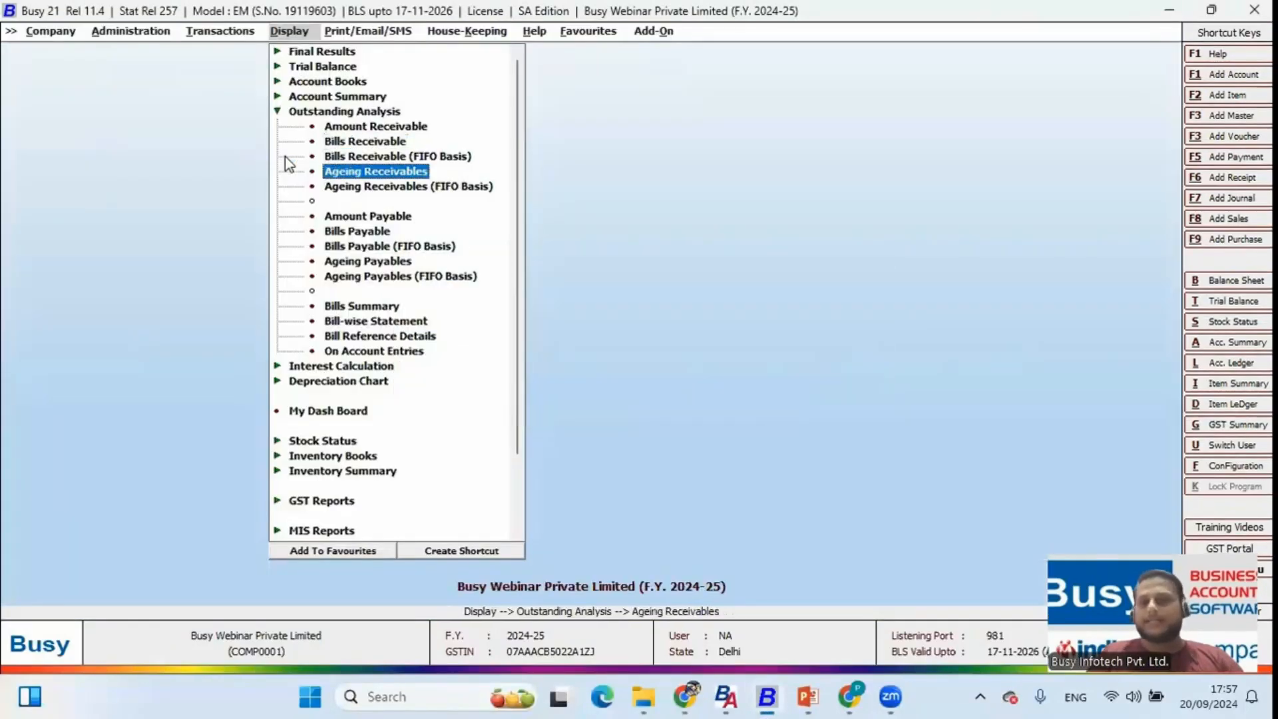
key("Return")
key("Right")
key("Right")
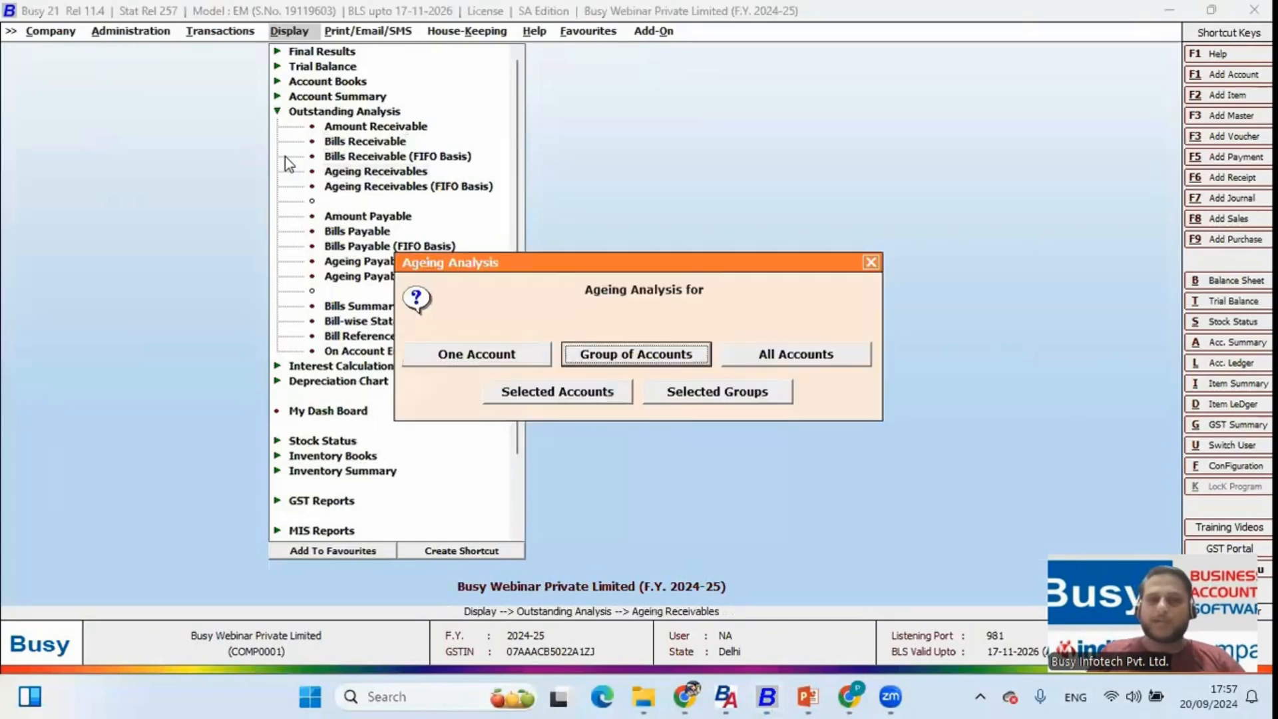
key("Return")
key("Return")
key("Return")
key("Return")
key("Return")
key("Return")
key("Return")
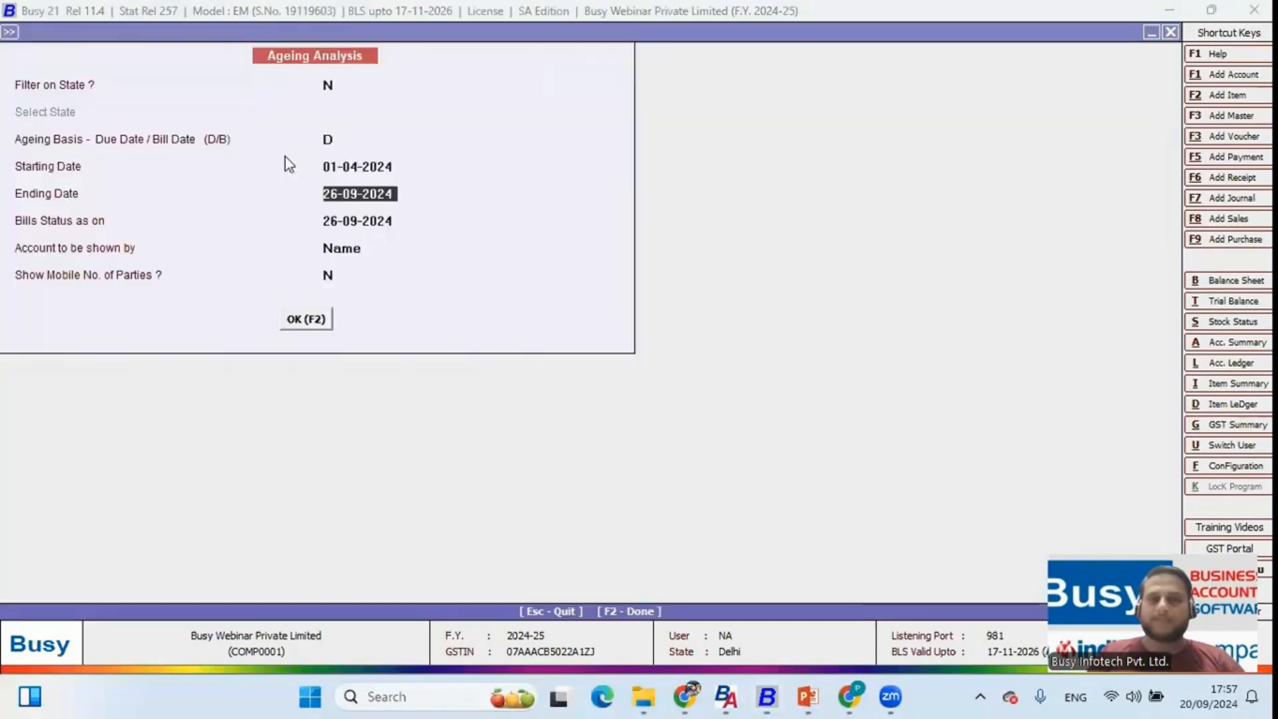
key("Return")
key("Return")
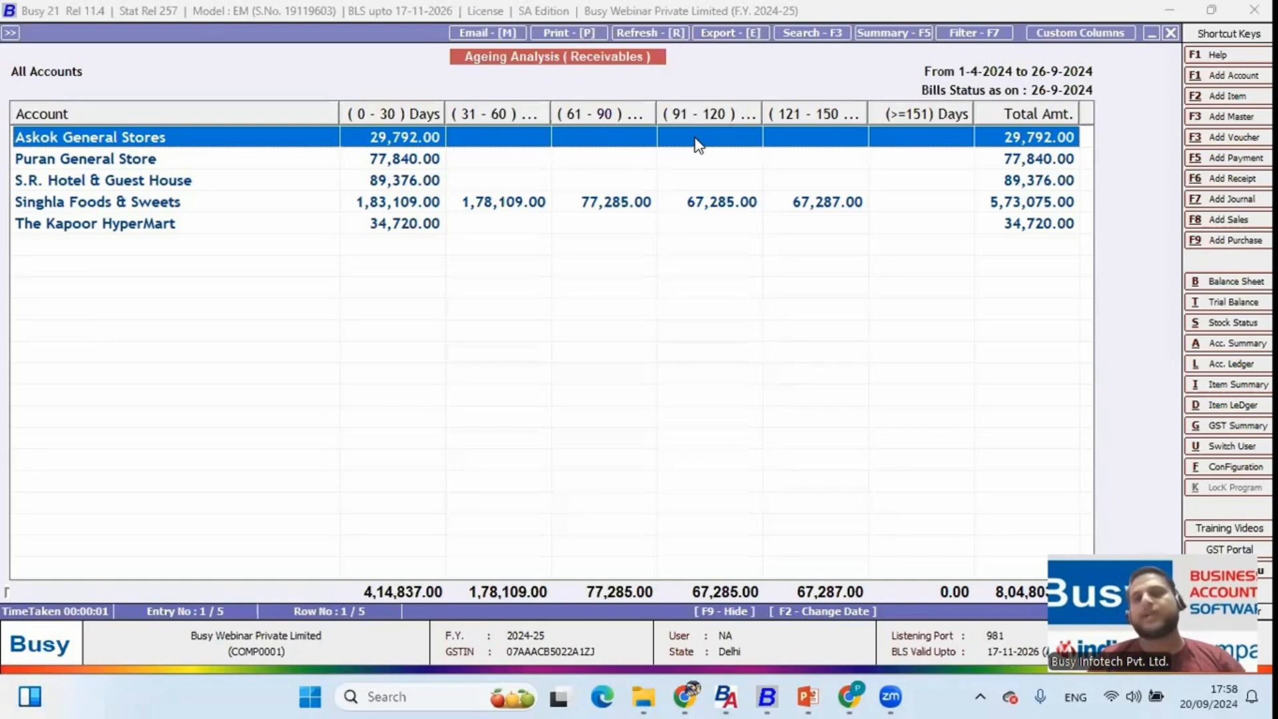
left_click(704, 199)
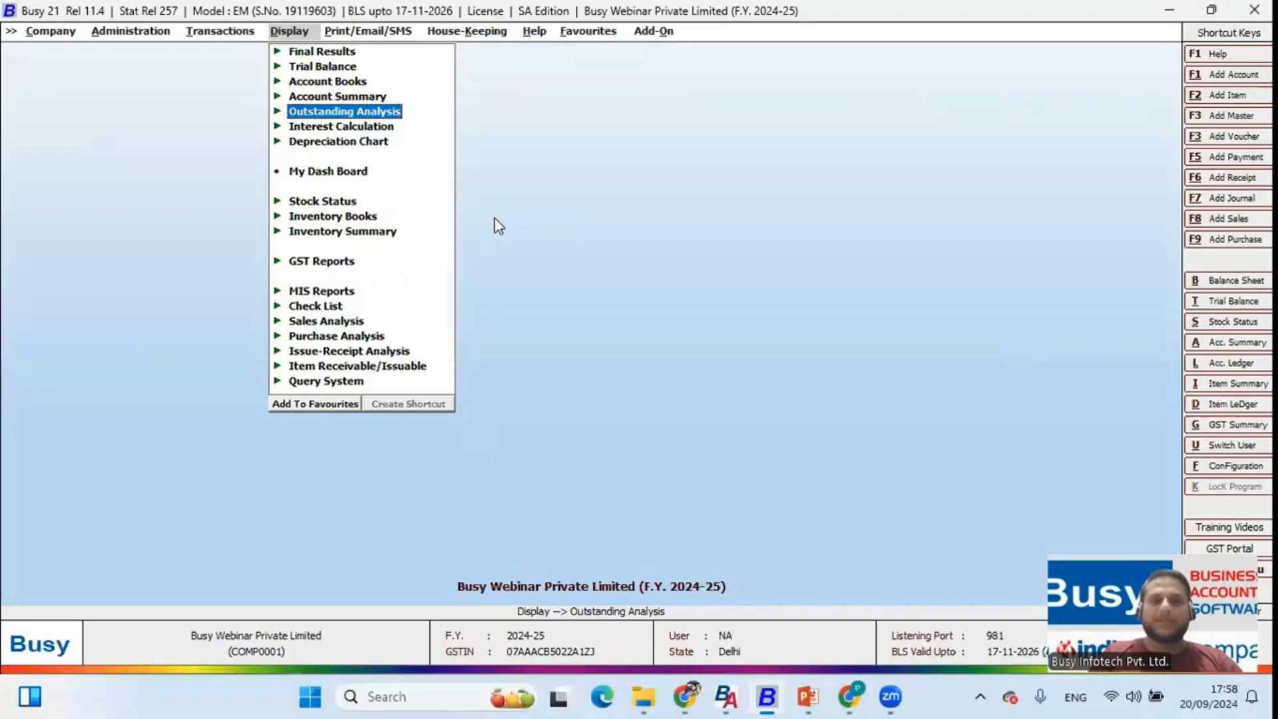
Step: Display the Bills Summary for all accounts with bills status as on 26-09-2024
key("Right")
key("Down")
key("Down")
key("Down")
key("Down")
key("Down")
key("Down")
key("Down")
key("Down")
key("Down")
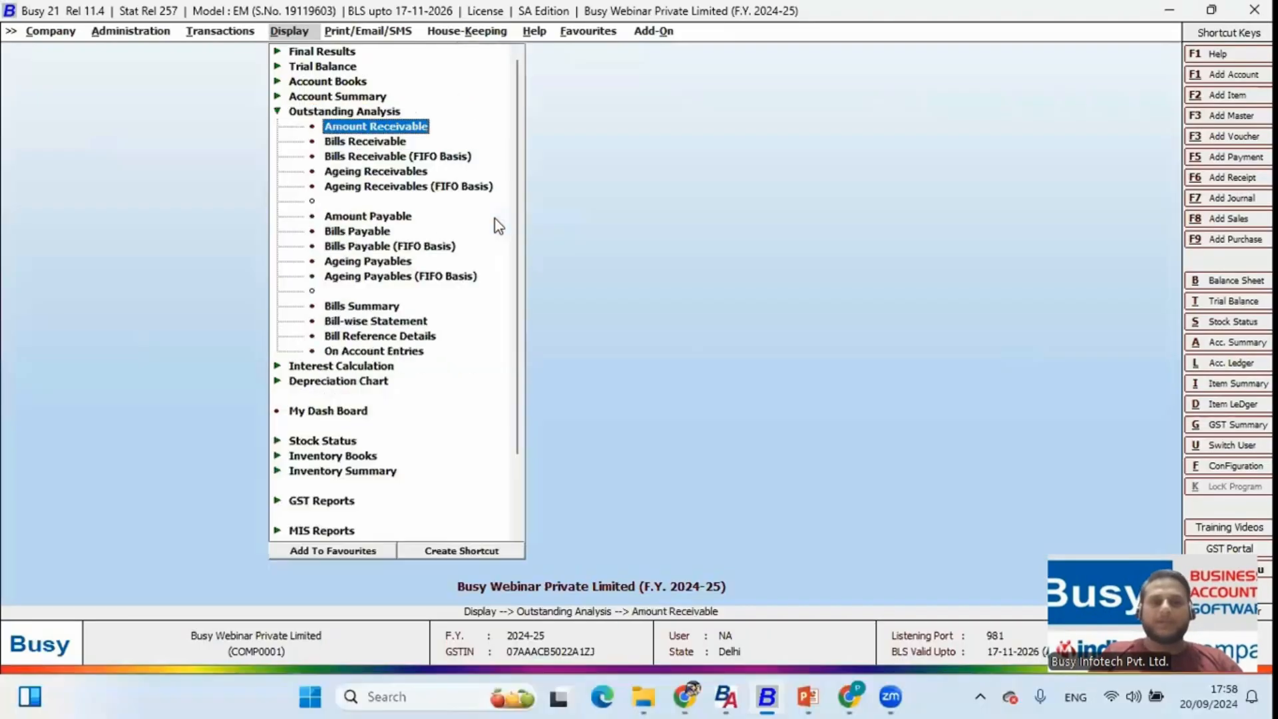
key("Down")
key("Down")
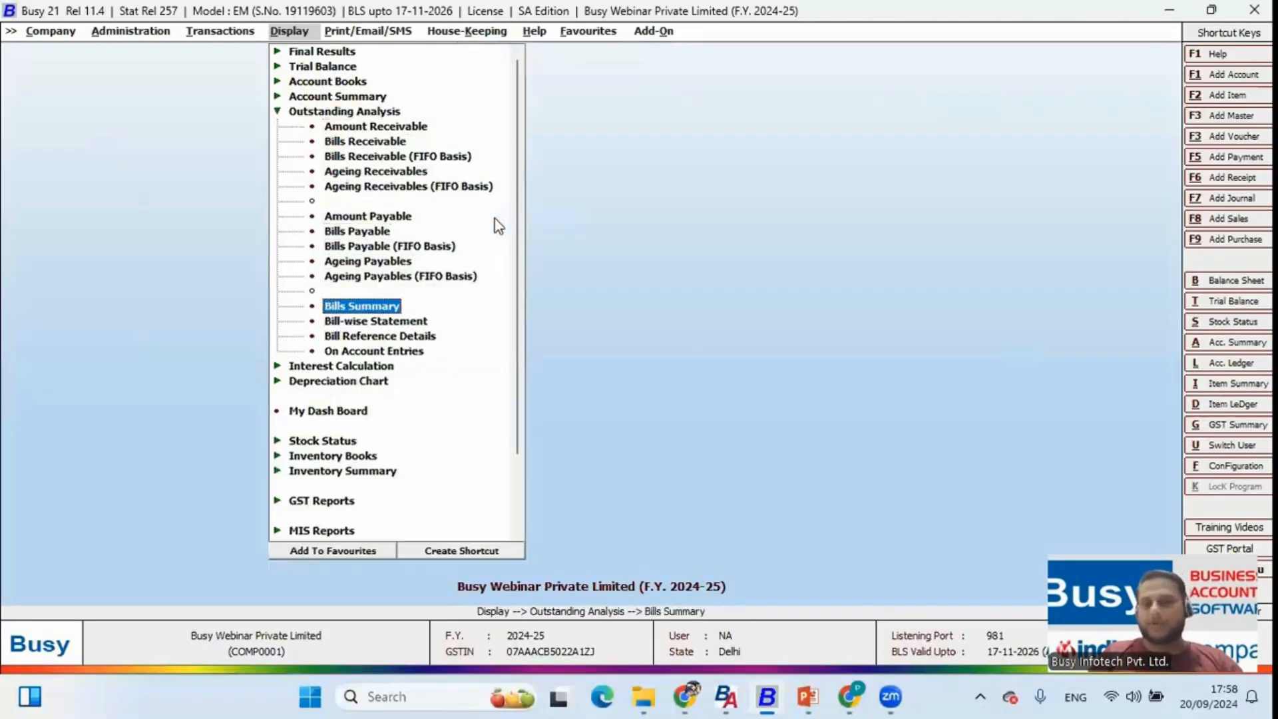
key("Return")
key("Right")
key("Down")
key("Return")
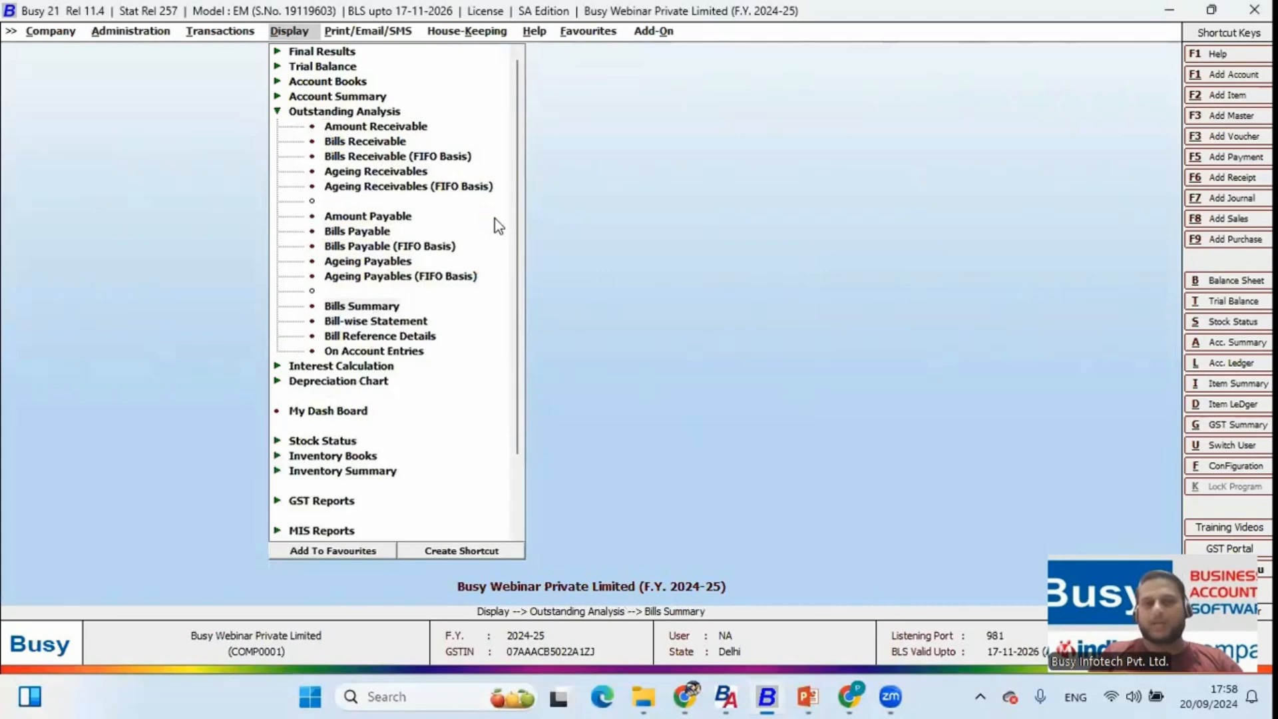
key("Return")
key("Return")
key("Return")
key("Return")
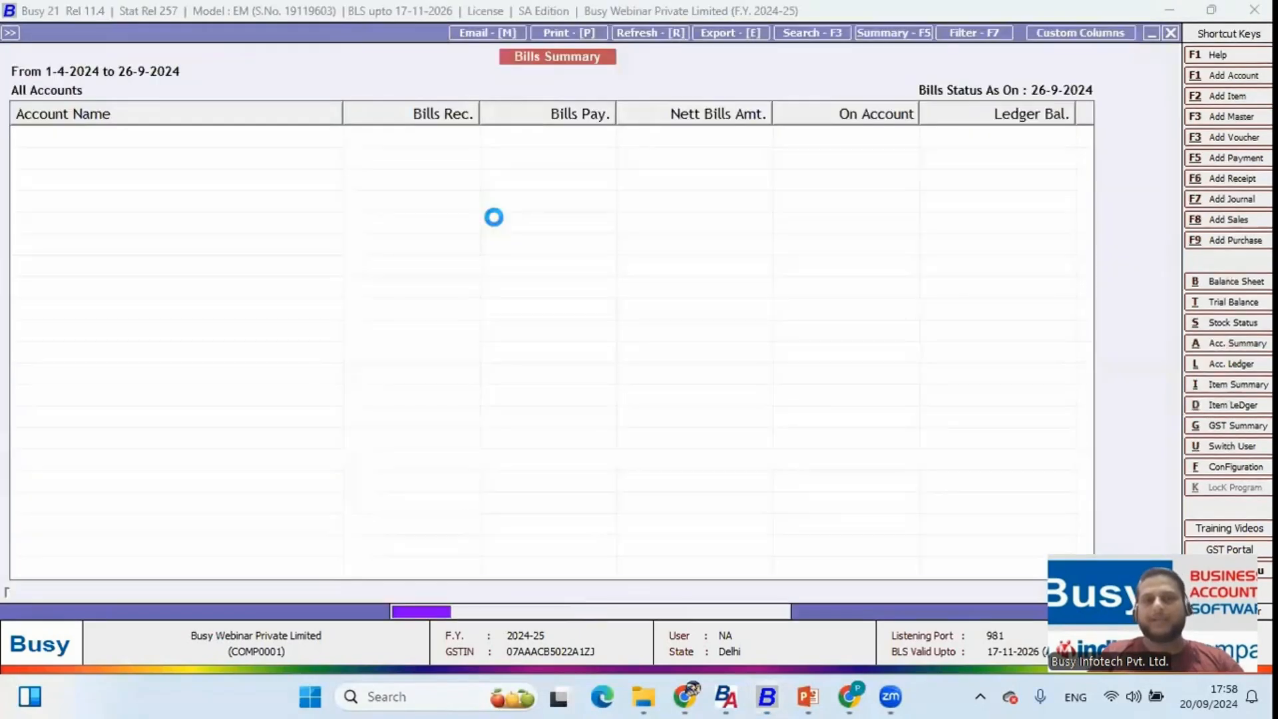
Step: Examine each account's bills receivable, bills payable, on-account amount and ledger balance in the Bills Summary, and close the report
key("Down")
key("Up")
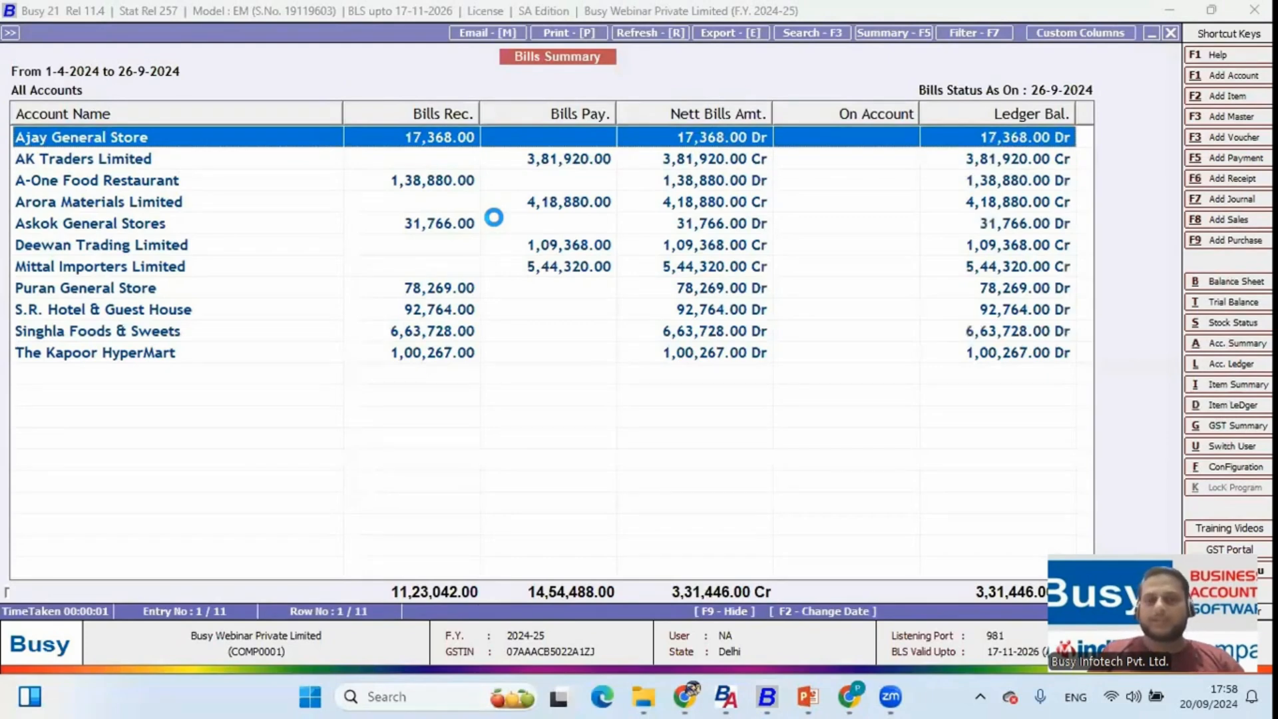
key("Down")
key("Down")
key("Down")
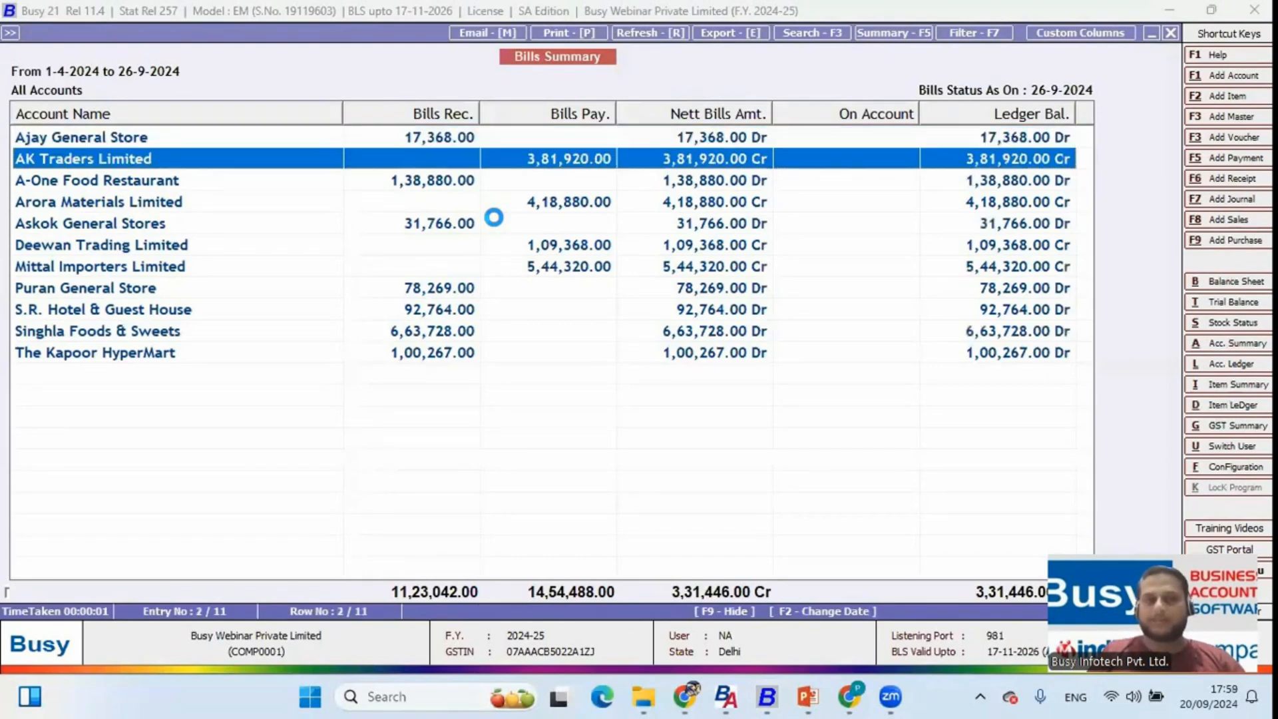
key("Up")
key("Up")
key("Up")
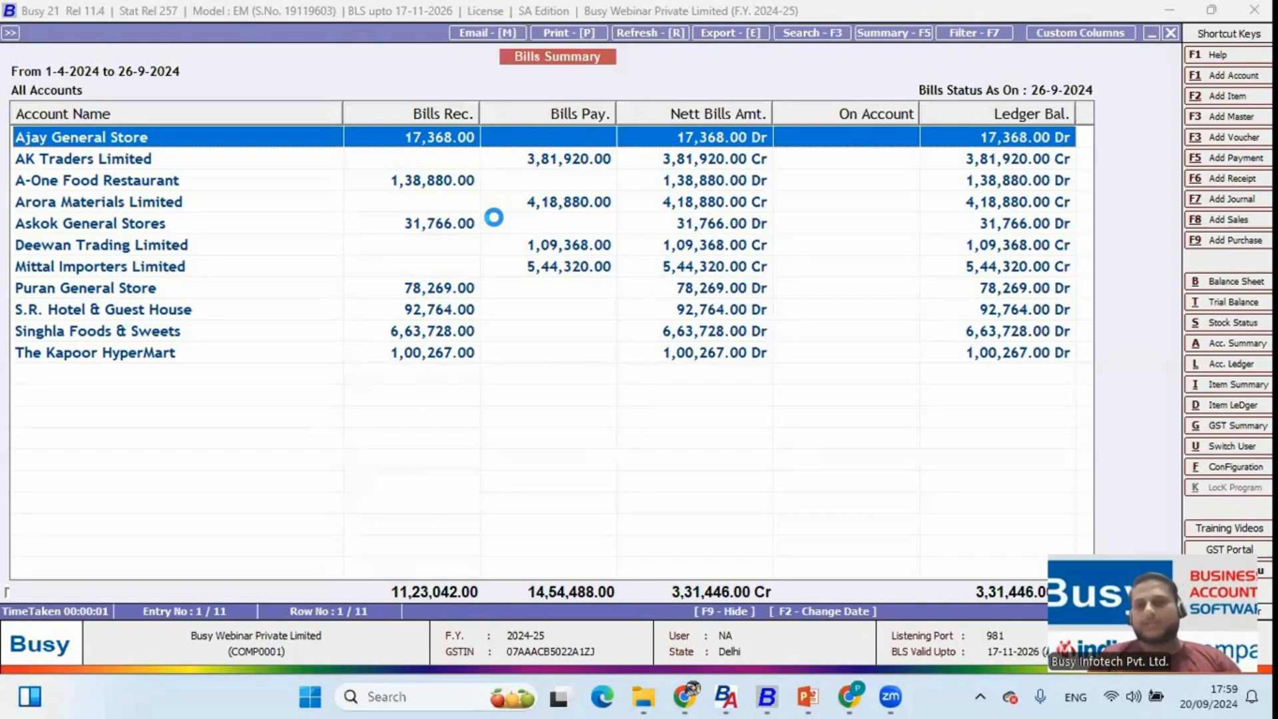
key("Escape")
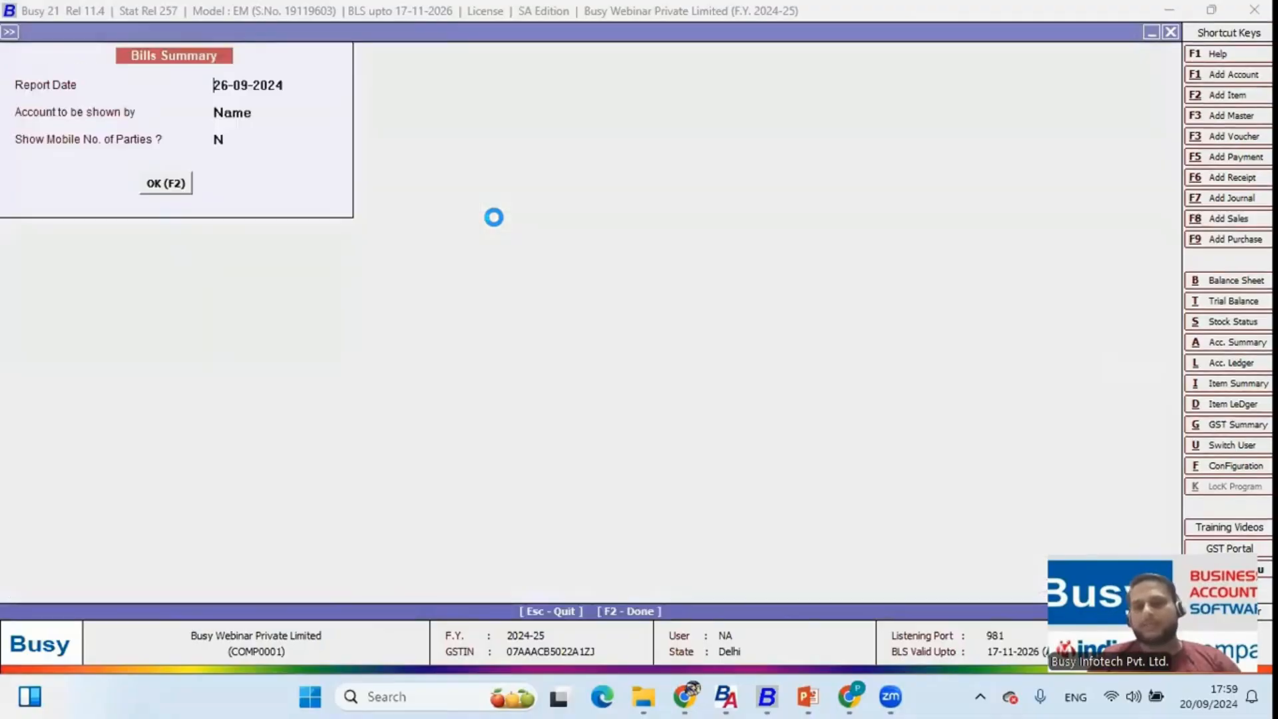
Step: Reveal Bill-wise Statement on the Important Reports slide of the presentation, return to Busy and open the Bill-wise Statement options
key("alt+Tab")
key("Right")
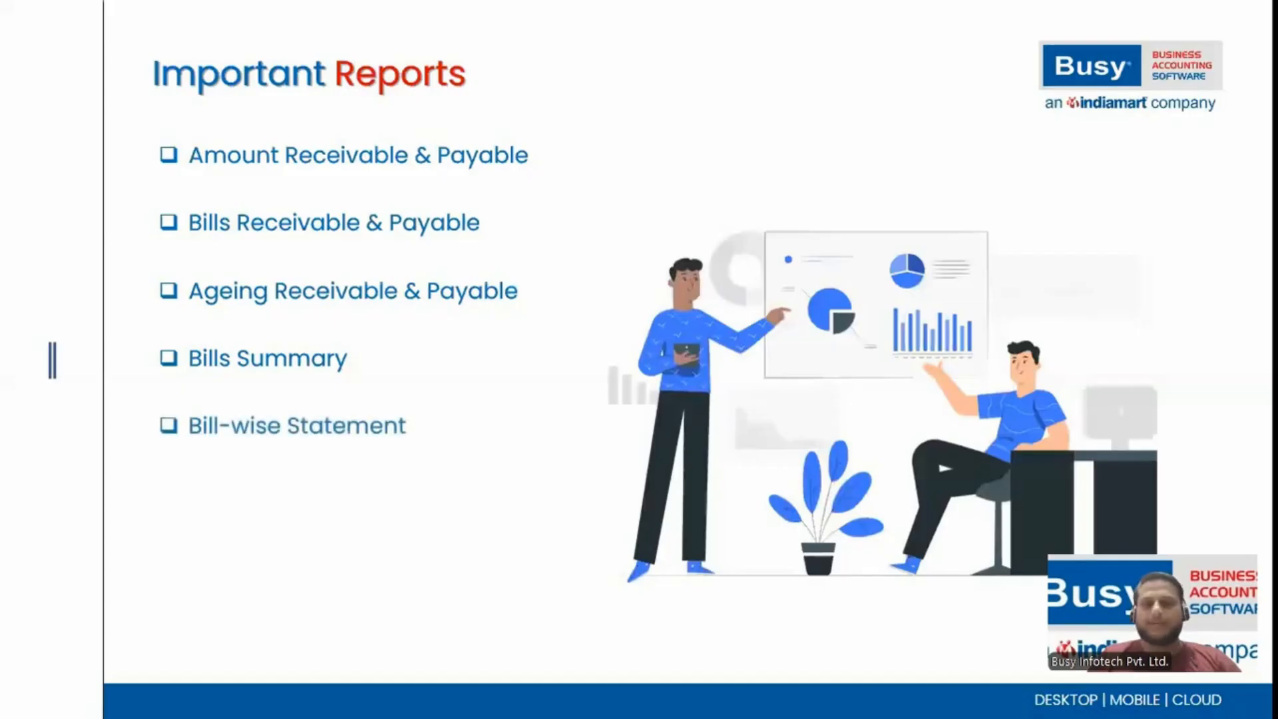
key("alt+Tab")
key("Return")
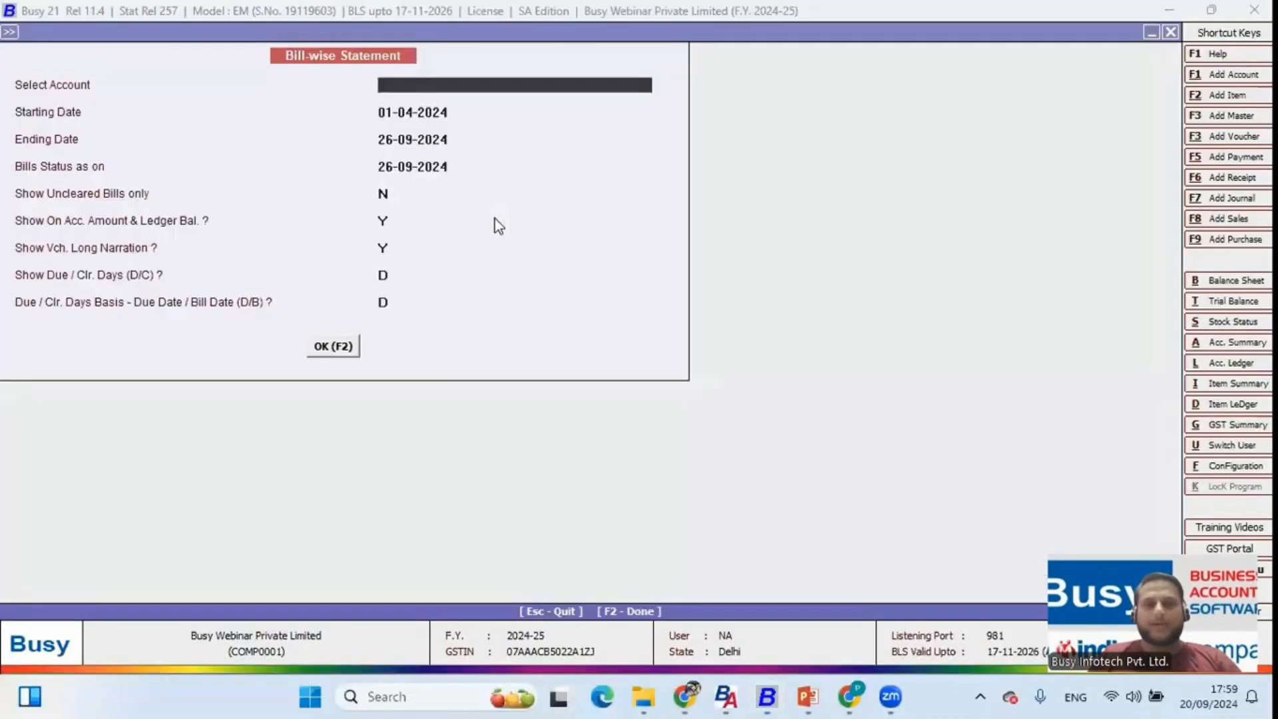
Step: Display the bill-wise statement of Ajay General Store from 01-04-2024 to 26-09-2024, with bills status as on 26-09-2024
key("Return")
key("Return")
key("Return")
key("Return")
key("Return")
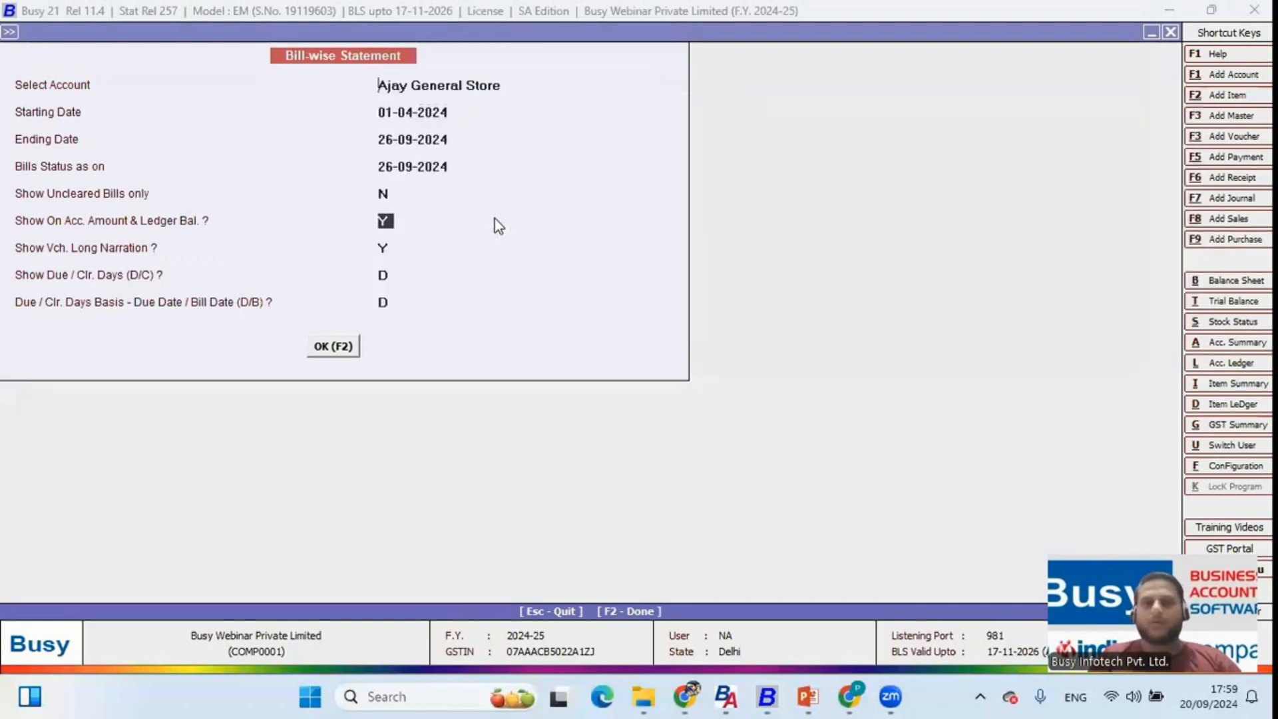
key("F2")
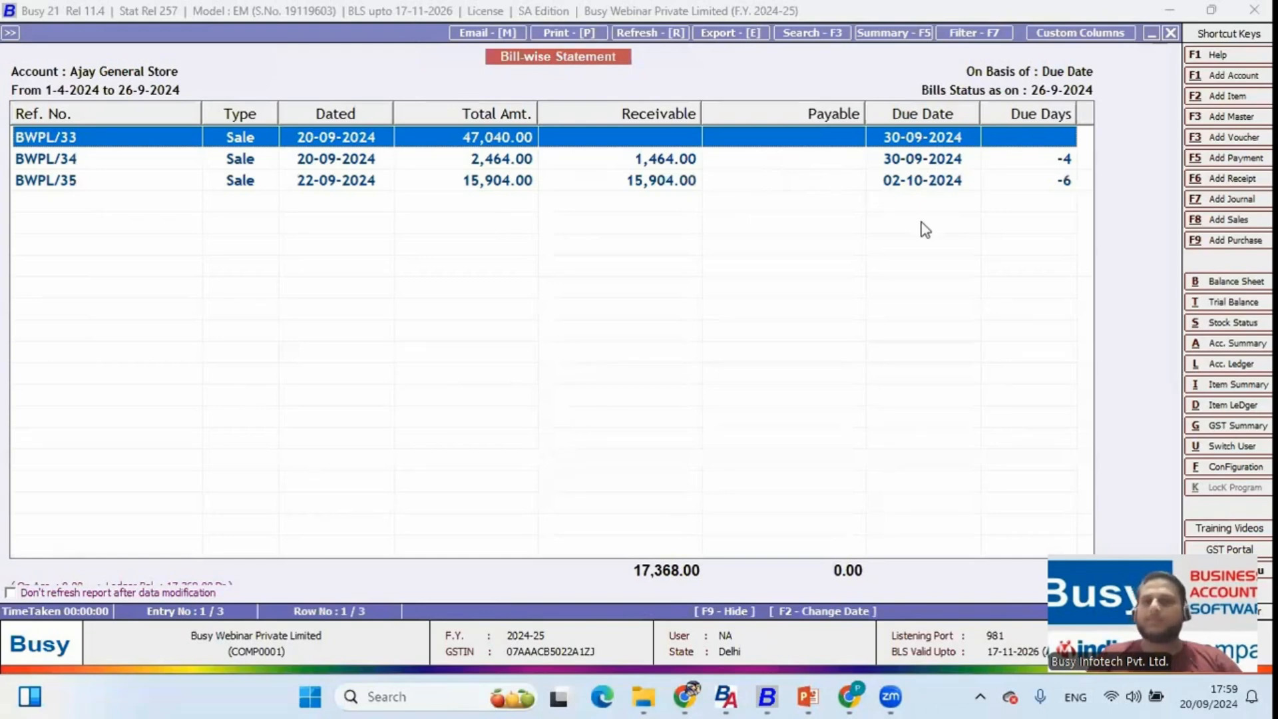
Step: Switch to the presentation, reveal Bill Reference Details on the Important Reports slide and return to Busy
key("alt+Tab")
key("Right")
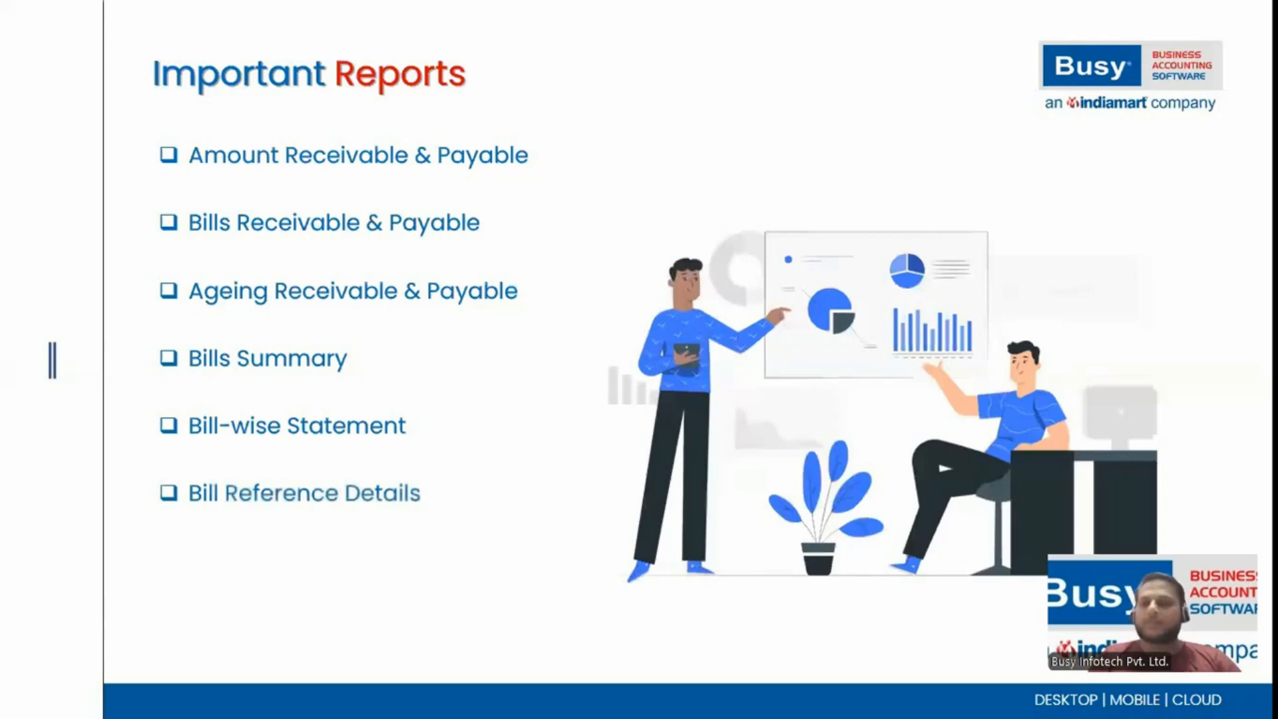
key("alt+Tab")
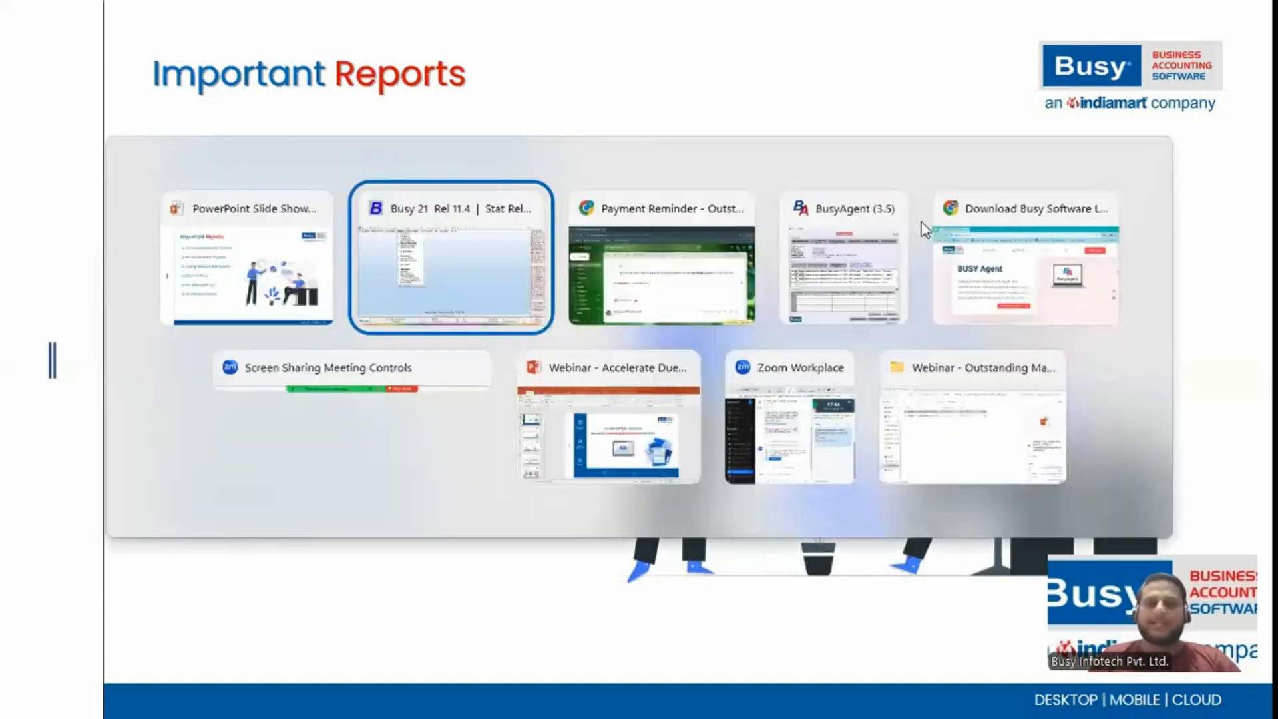
Step: Open sales voucher BWPL/35 of 22-09-2024 for modification, look over its details and close it
key("Right")
key("Down")
key("Down")
key("Return")
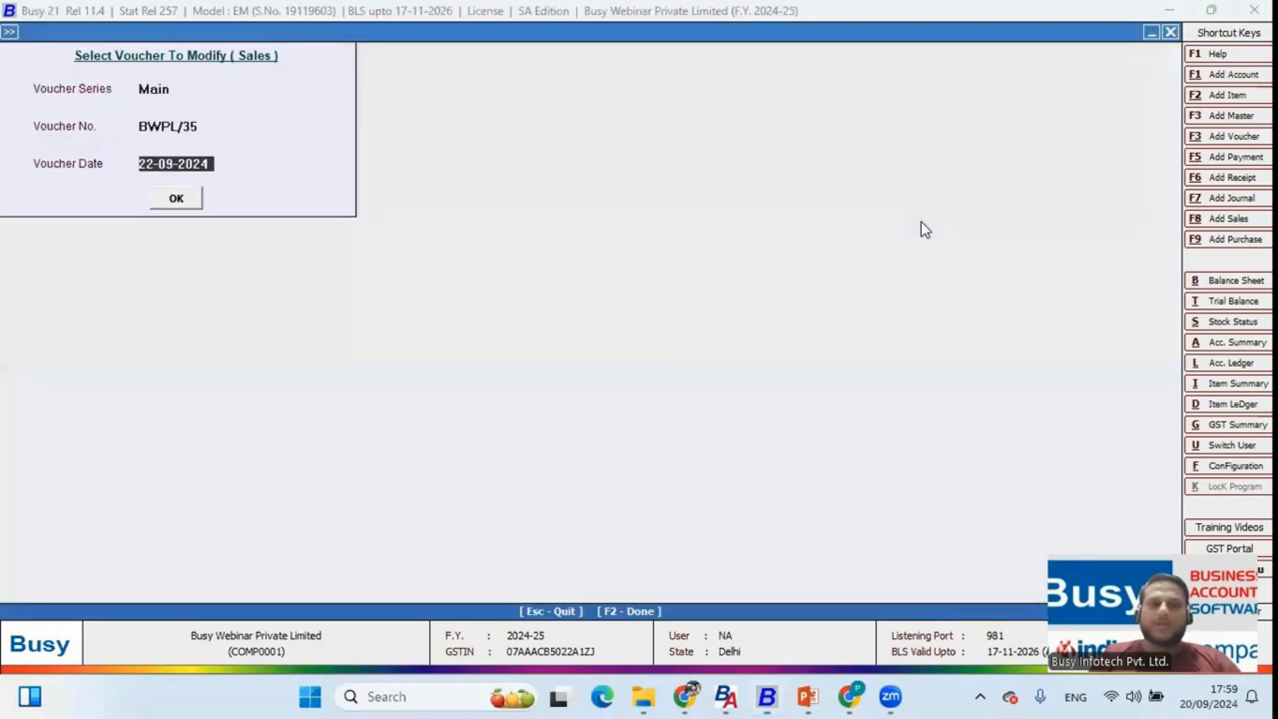
key("Return")
key("Return")
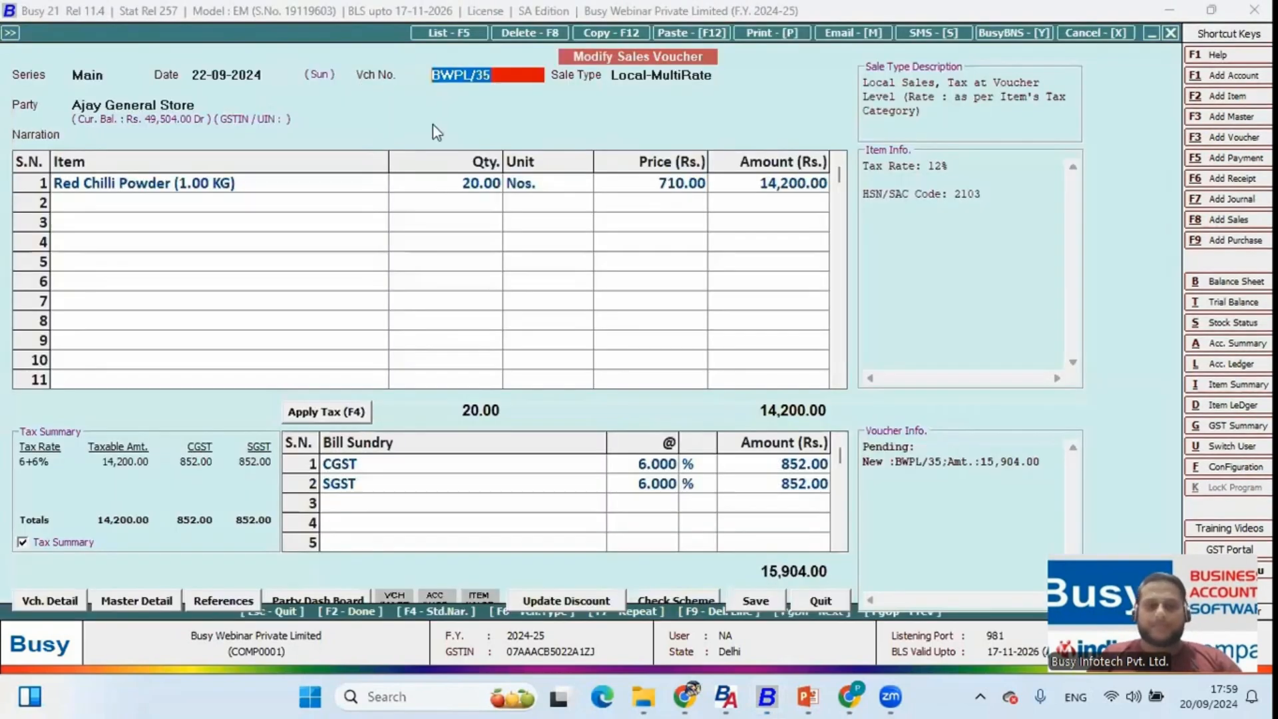
key("Escape")
key("Escape")
key("Escape")
Step: Open the Bill Reference Details report options, without limiting the report to a single account
key("Right")
key("Down")
key("Down")
key("Down")
key("Down")
key("Down")
key("Down")
key("Down")
key("Down")
key("Down")
key("Down")
key("Down")
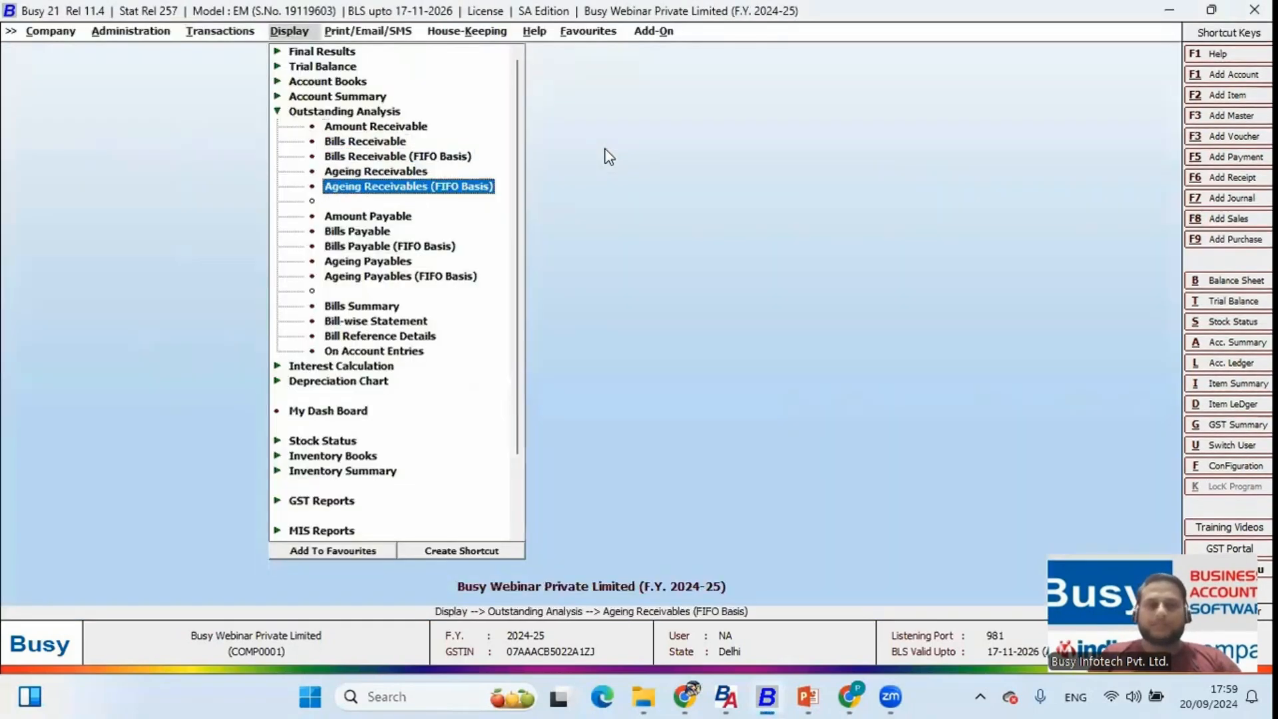
key("Return")
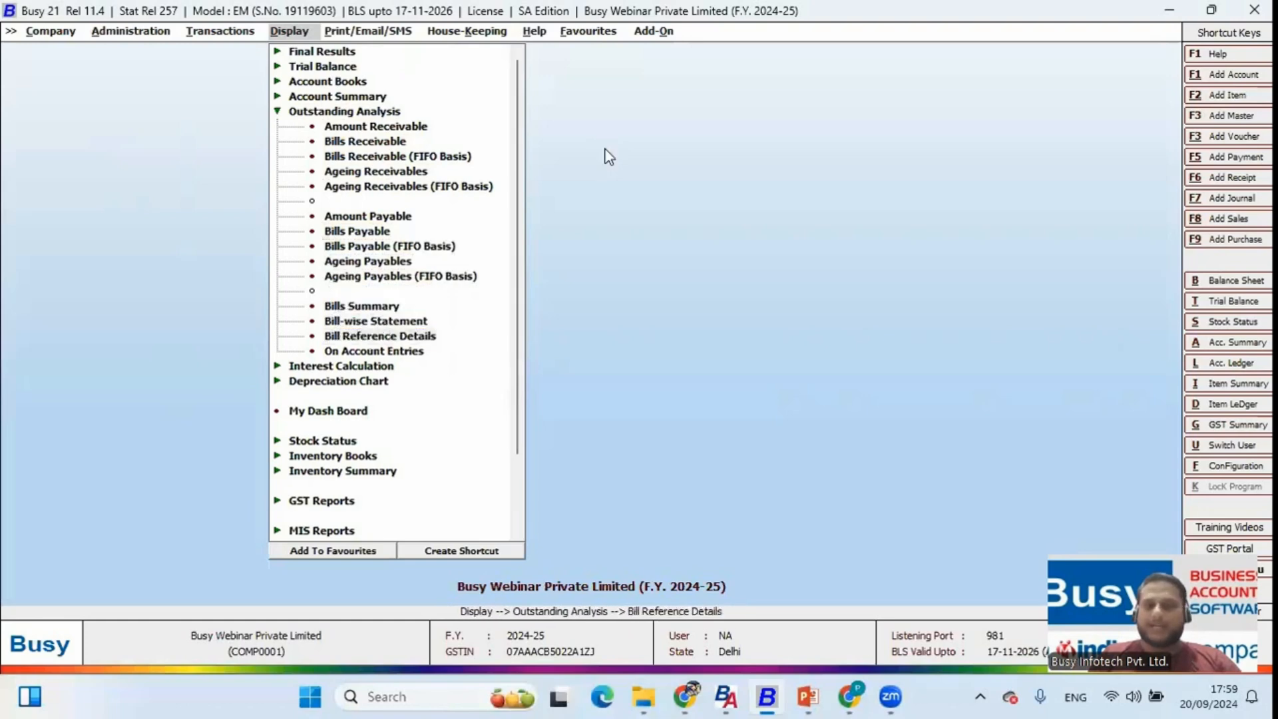
key("Return")
type("C:\\BusyWin\\Data")
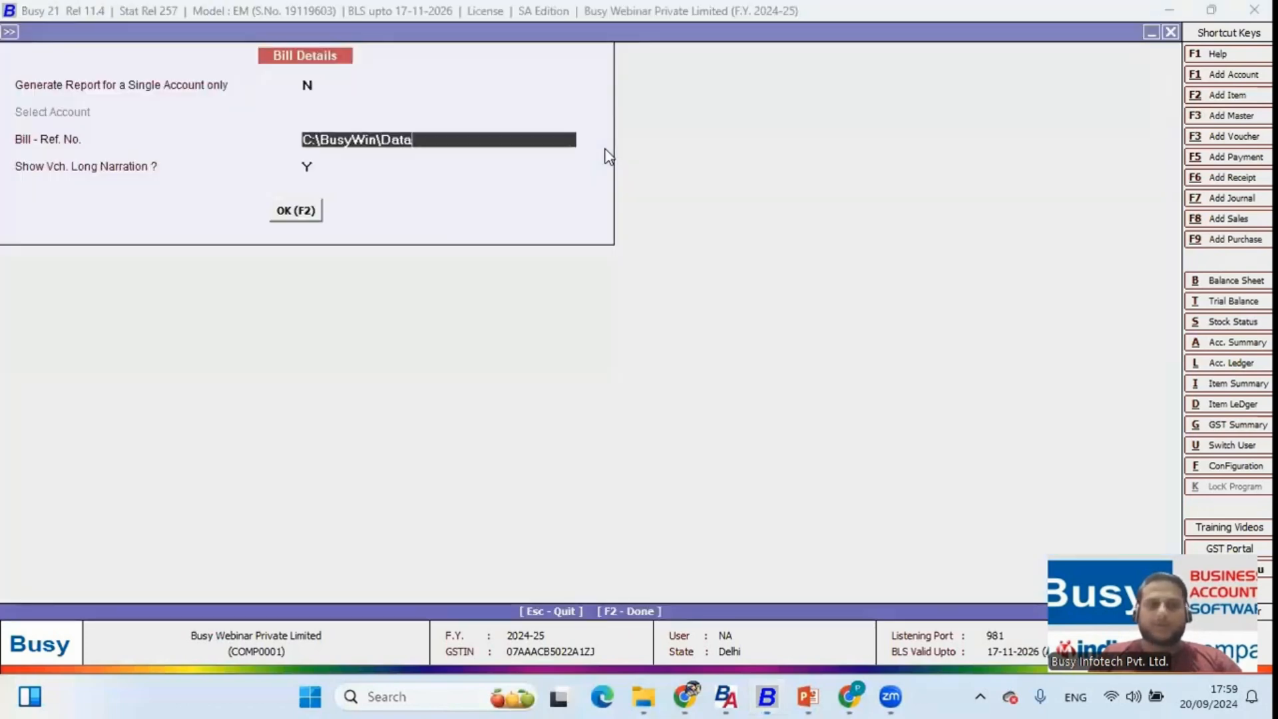
key("BackSpace")
key("BackSpace")
key("BackSpace")
key("BackSpace")
key("BackSpace")
key("BackSpace")
key("BackSpace")
key("BackSpace")
key("BackSpace")
key("BackSpace")
key("BackSpace")
key("BackSpace")
key("BackSpace")
key("BackSpace")
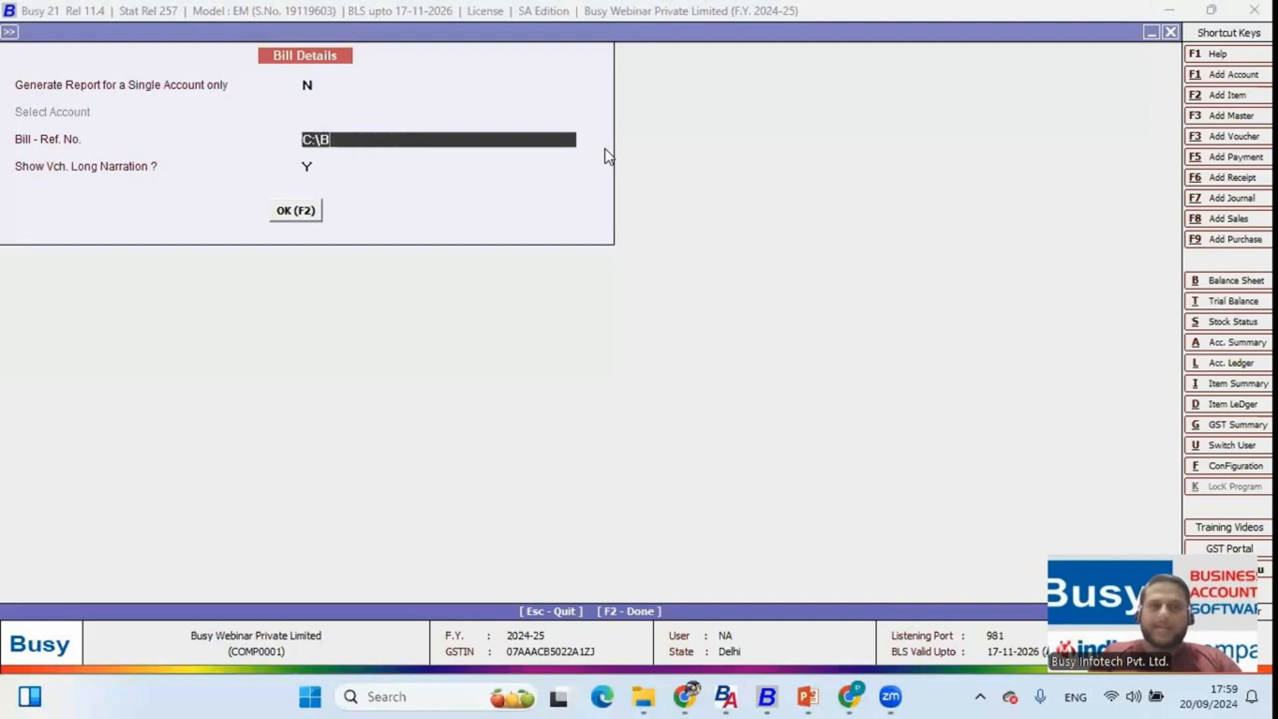
key("BackSpace")
Step: Display the reference details of bill BWPL/34, look over its sale and receipt entries, and close the report
type("BWPL")
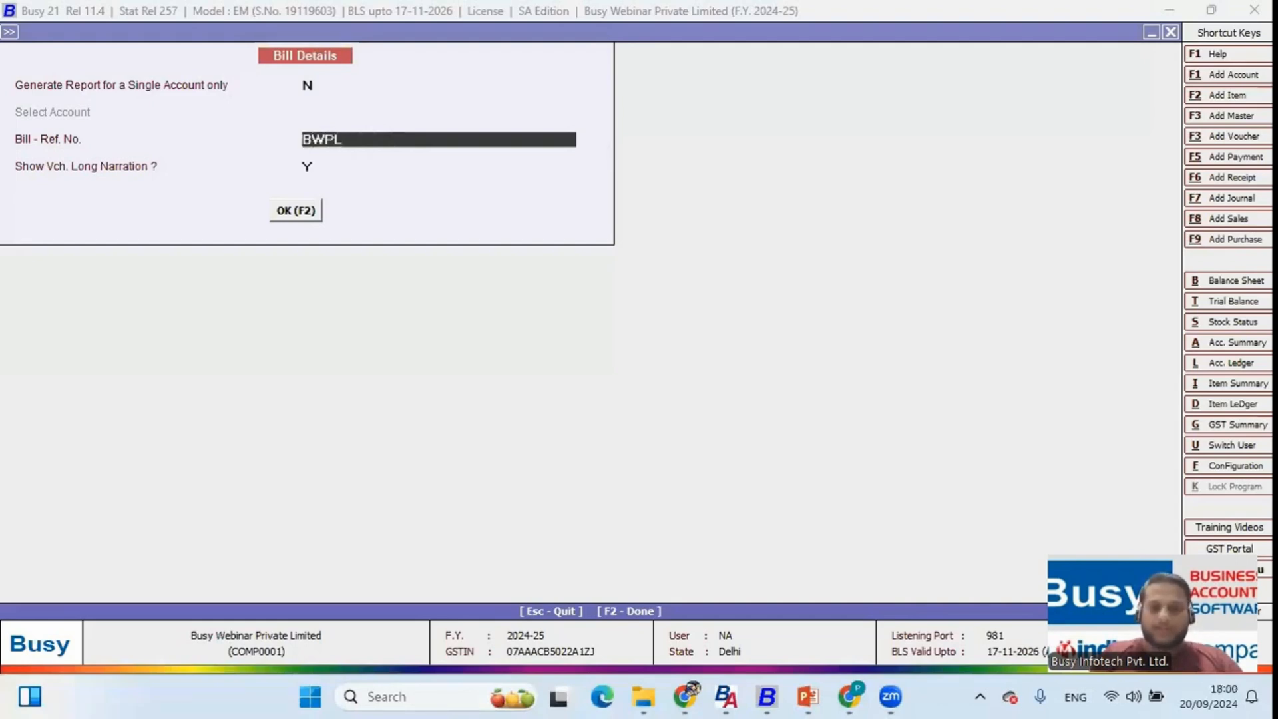
type("/34")
key("Return")
key("Return")
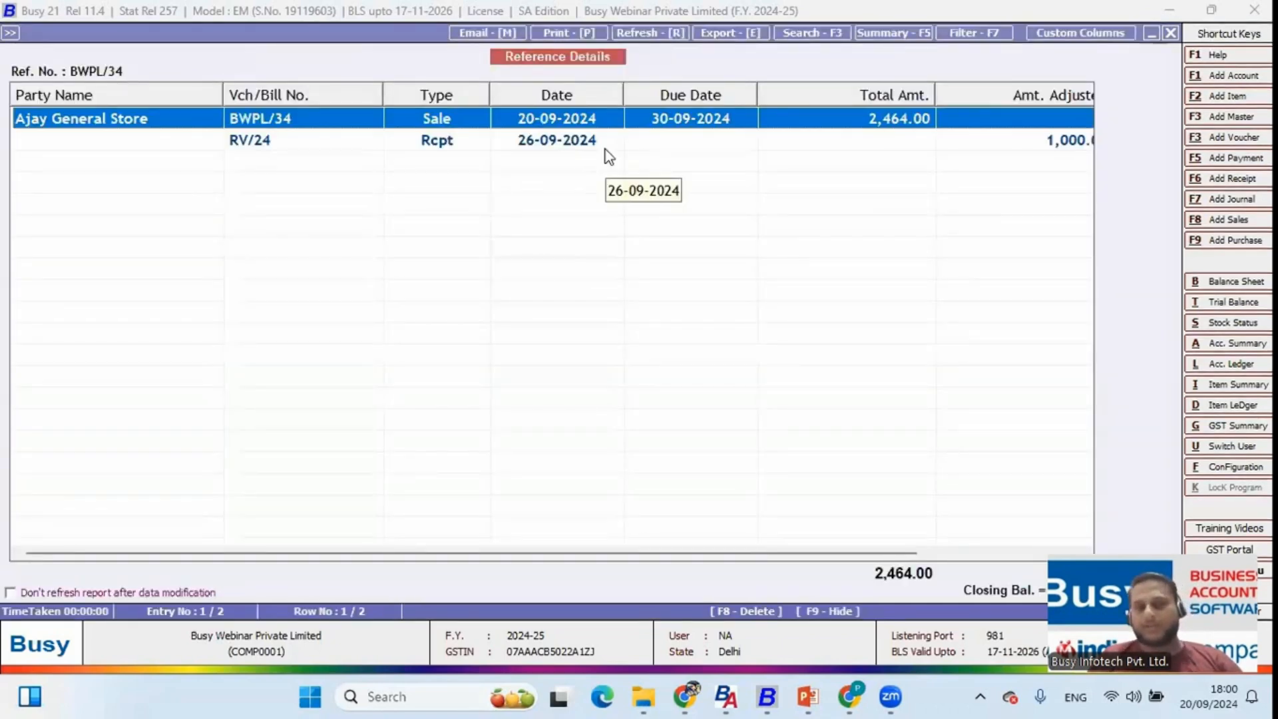
left_click(606, 148)
key("Escape")
key("Escape")
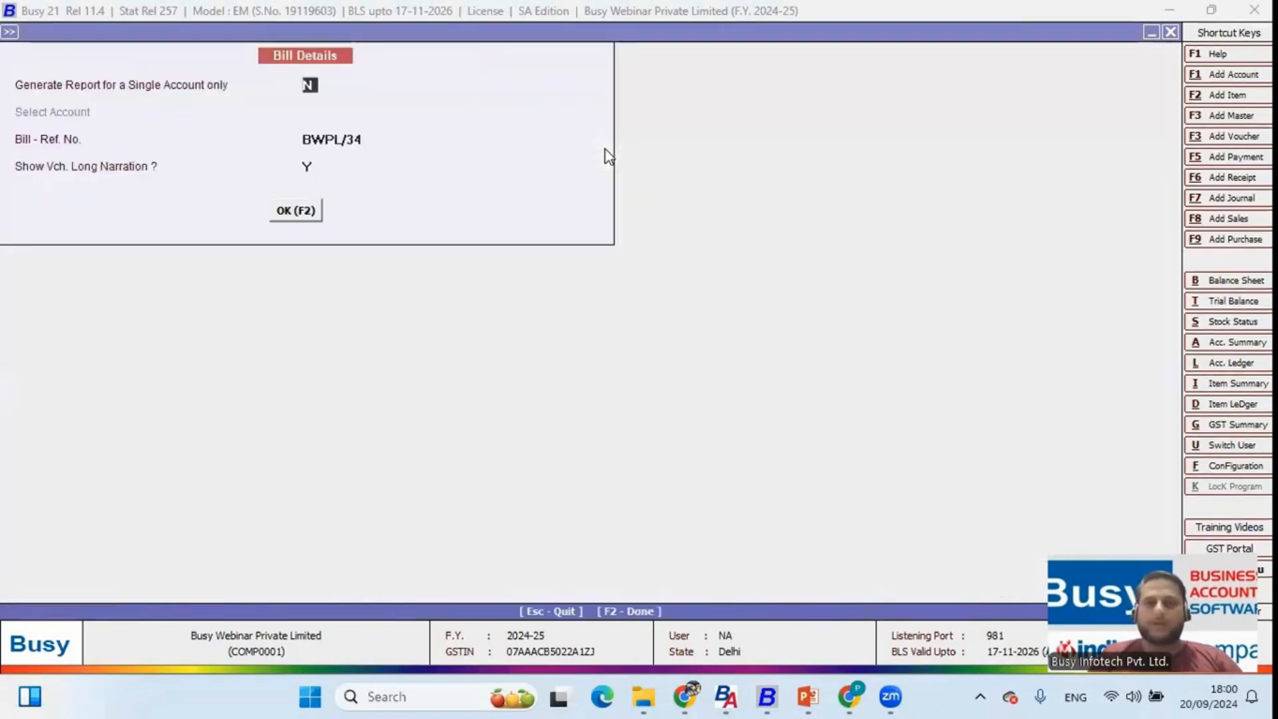
Step: Switch to the presentation, reveal On Account Entries on the Important Reports slide and return to Busy
key("alt+Tab")
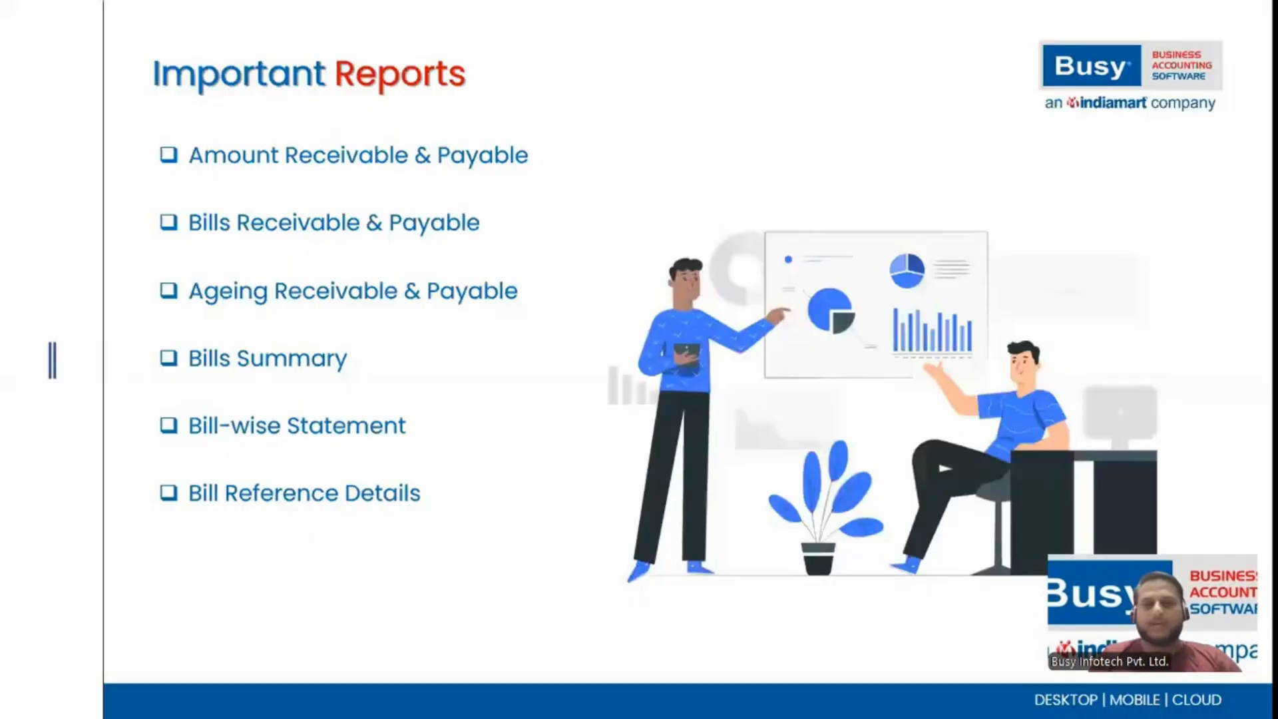
key("Right")
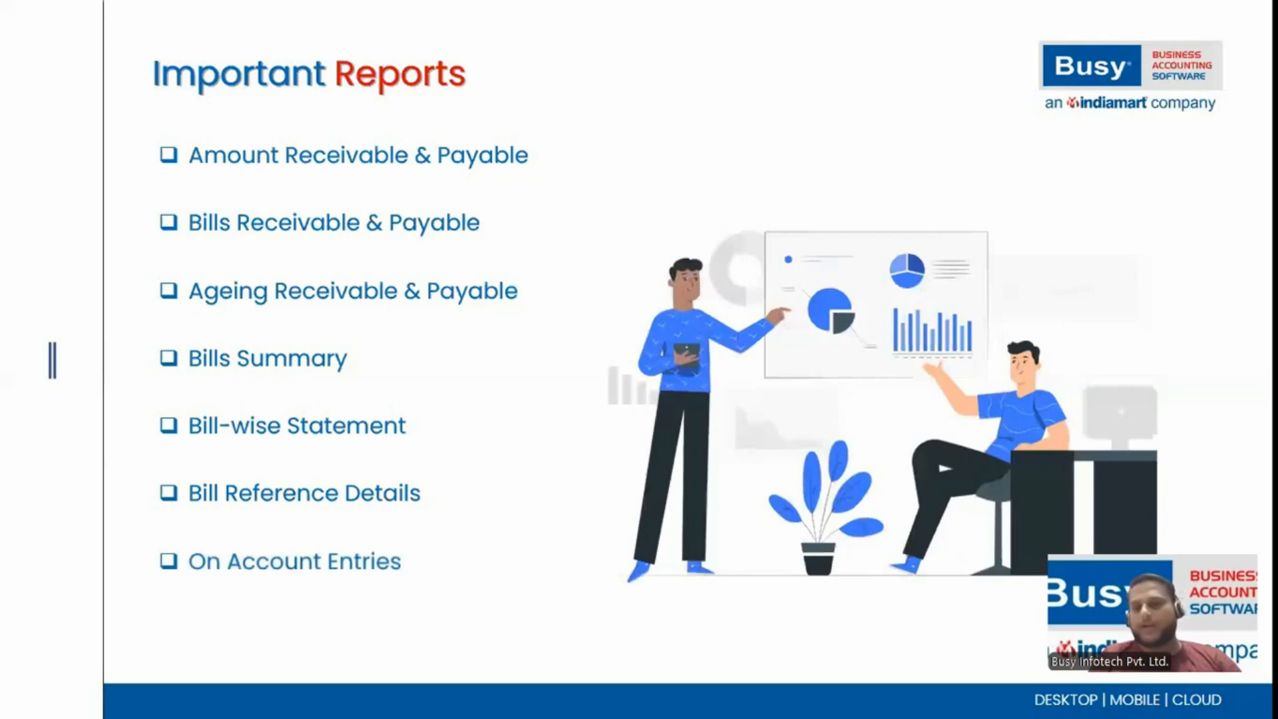
key("alt+Tab")
key("Down")
key("Return")
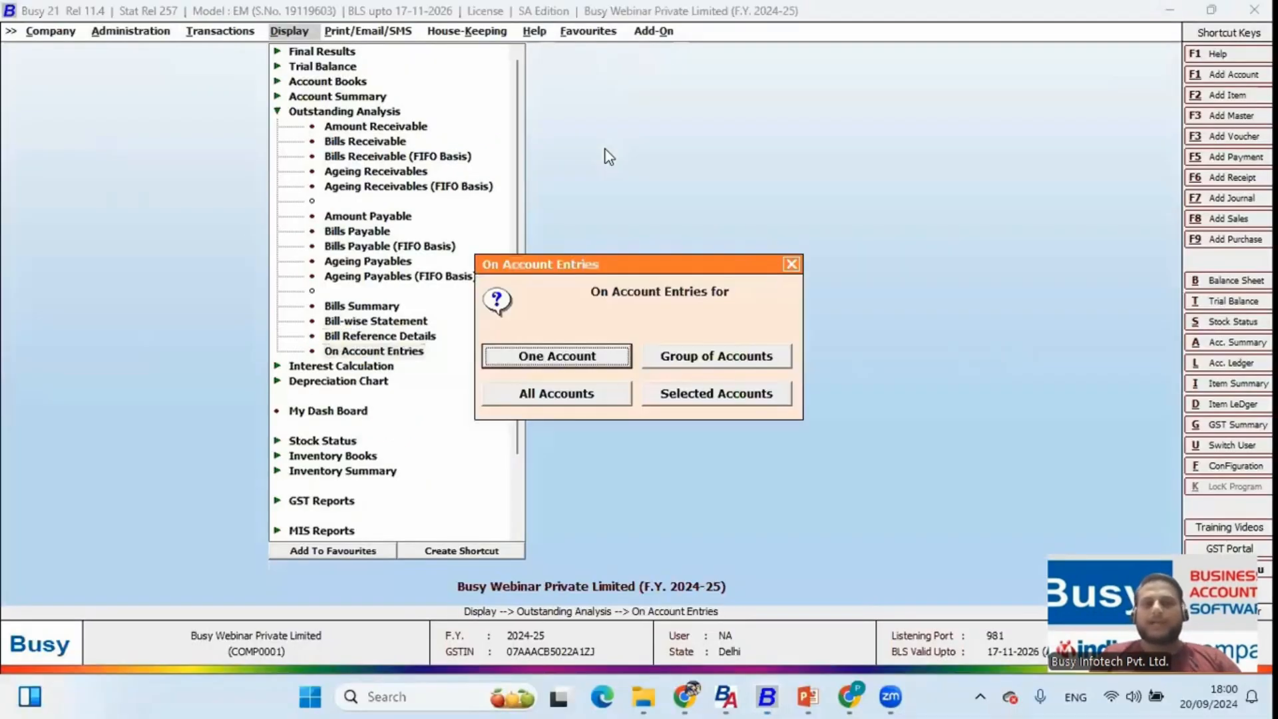
key("Down")
key("Return")
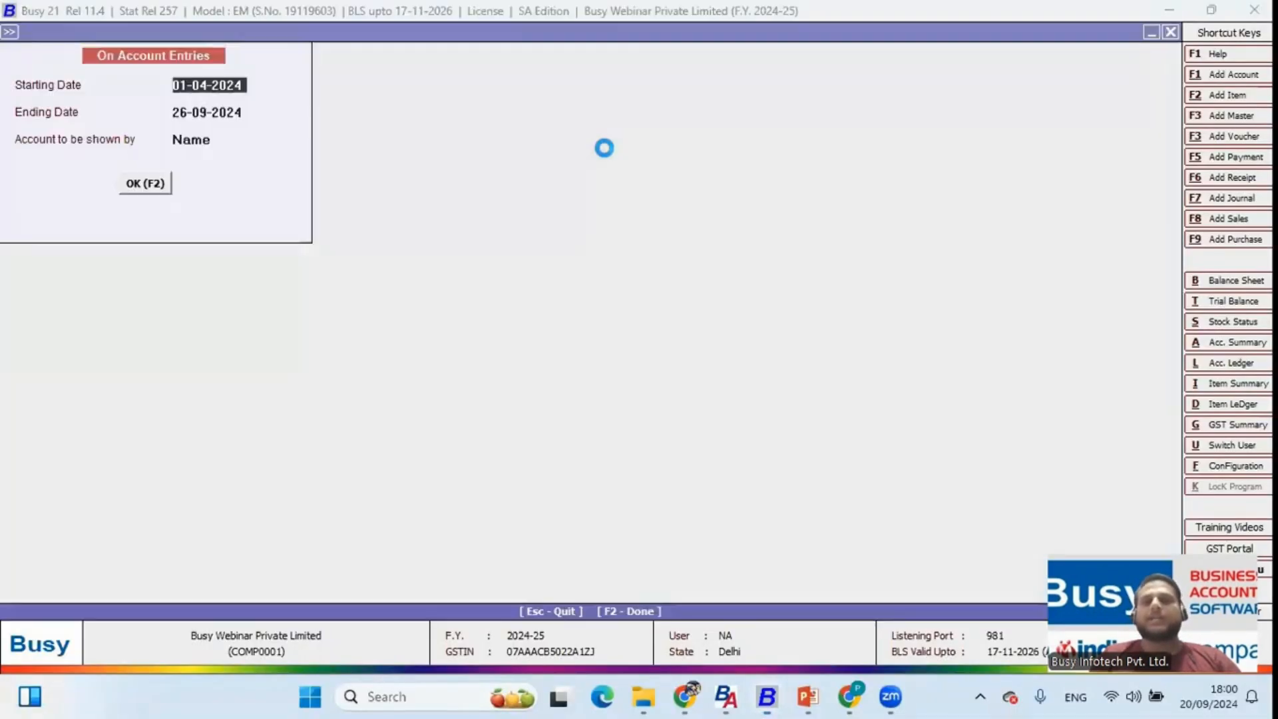
key("Escape")
Step: Remove the New Ref. line from the bill-by-bill adjustment of sales voucher BWPL/35 and save the voucher
key("Left")
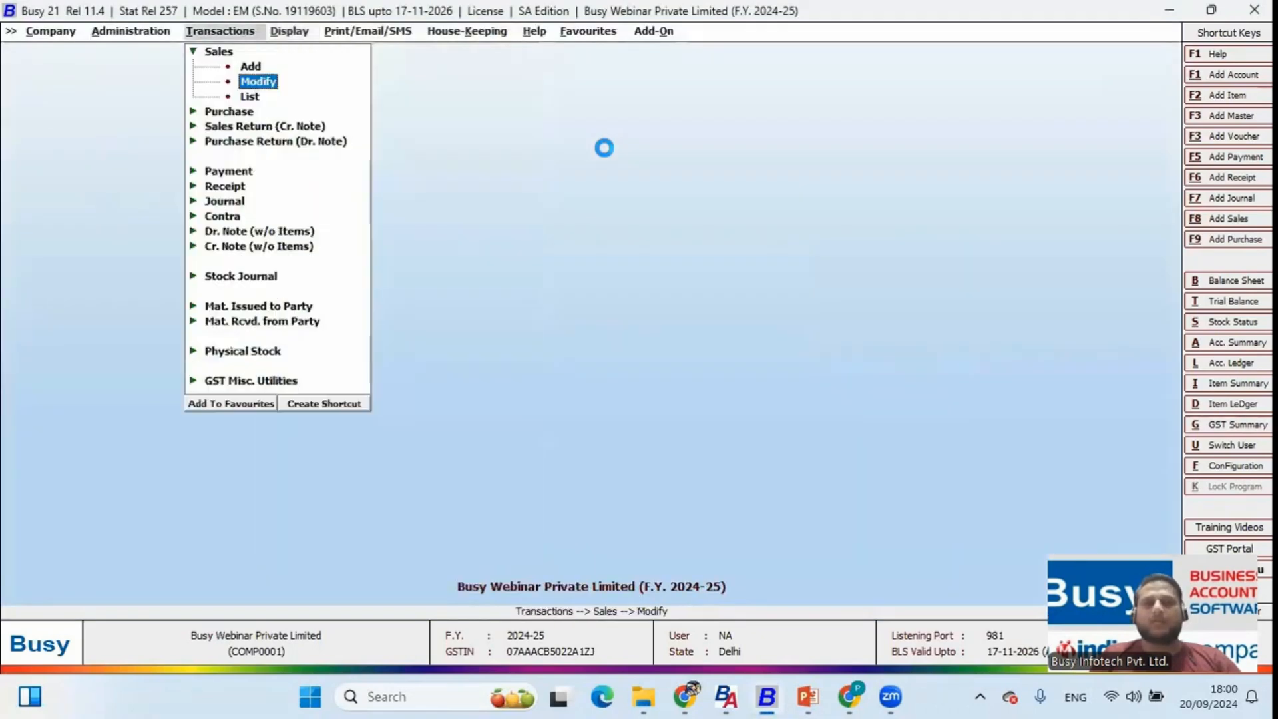
key("Return")
key("Return")
key("Return")
key("Return")
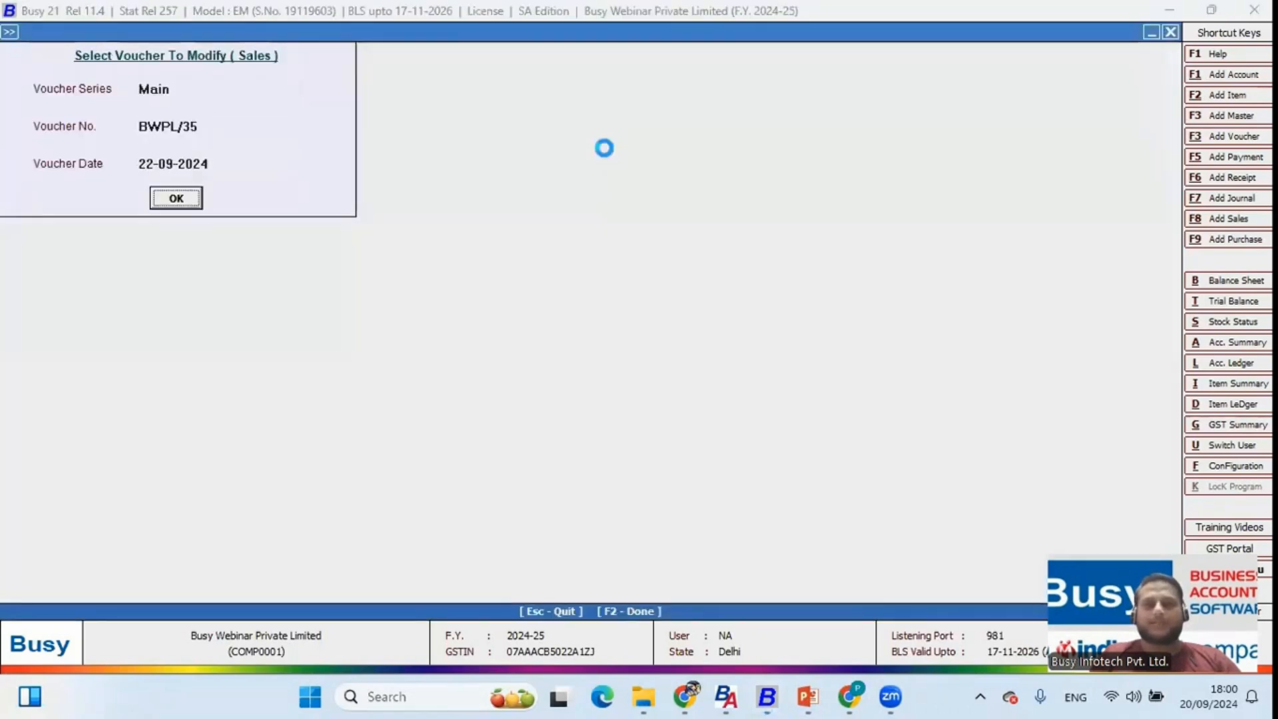
key("F2")
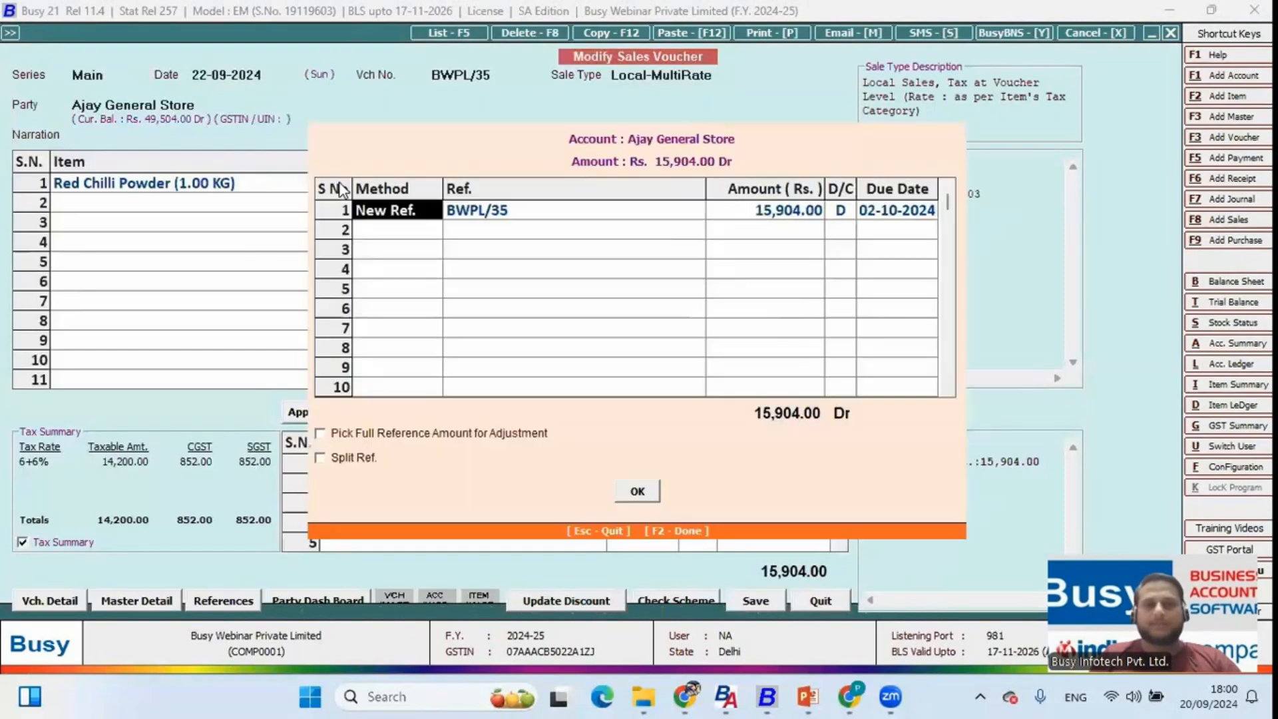
key("F2")
key("Escape")
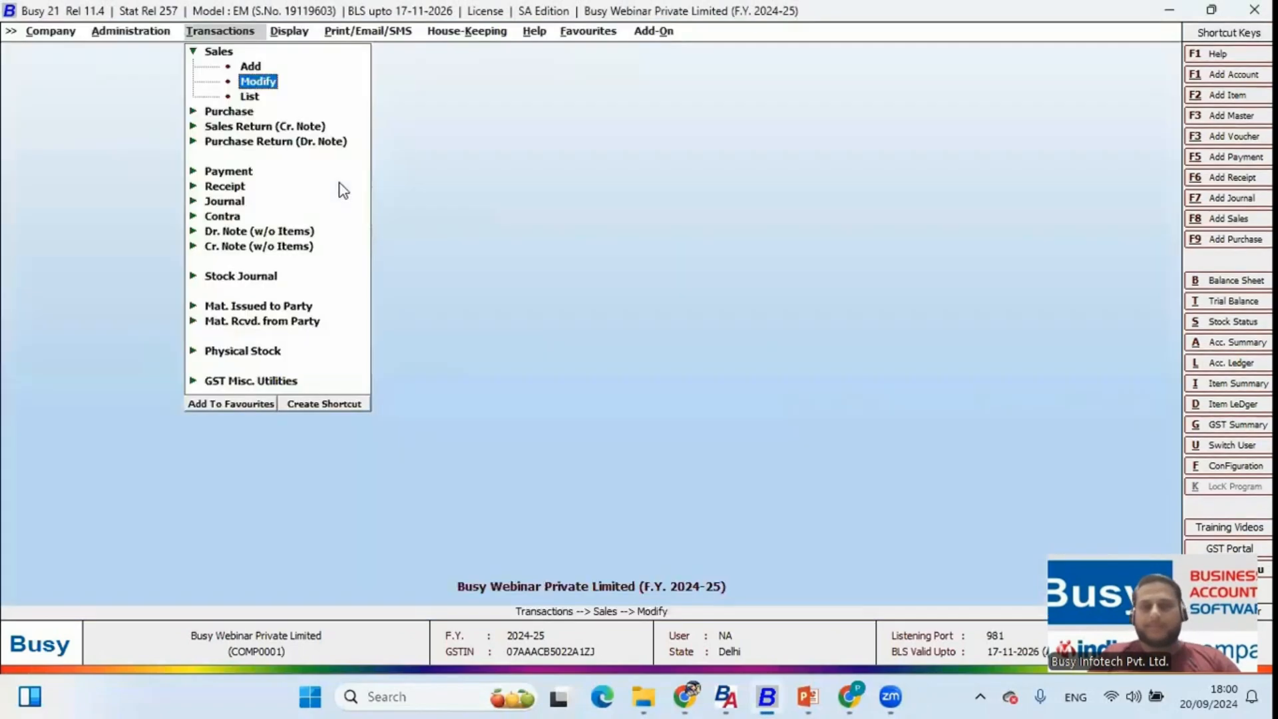
Step: Reopen sales voucher BWPL/35, check its bill-by-bill adjustment for the on-account amount, and close the voucher
key("Return")
key("F2")
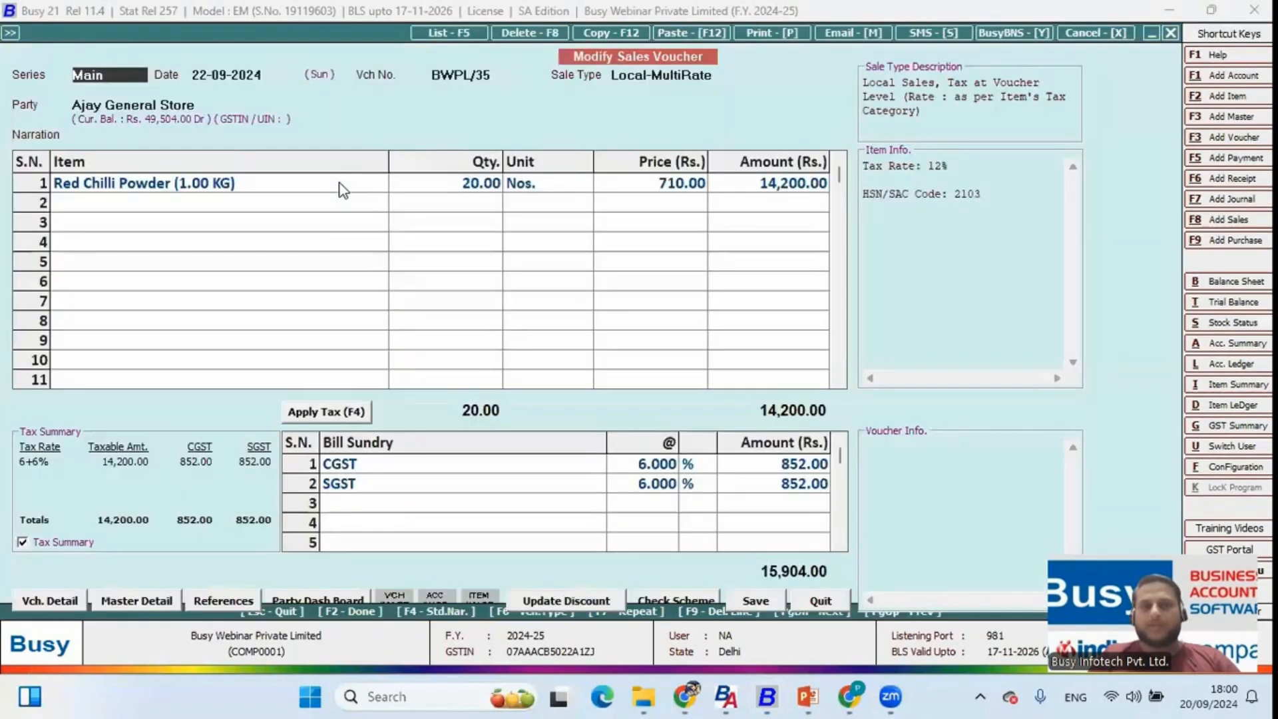
key("F2")
key("y")
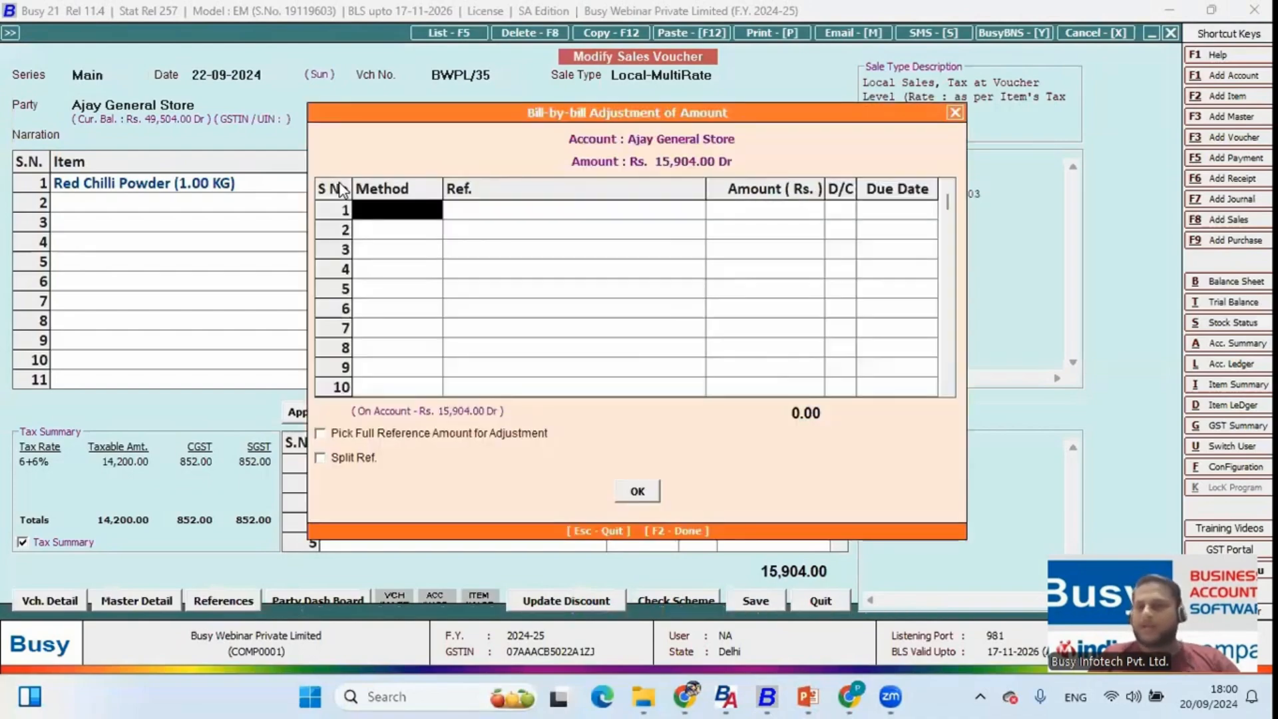
key("Escape")
key("Escape")
key("Escape")
Step: Display the On Account Entries for all accounts from 01-04-2024 to 26-09-2024 and drill down to Ajay General Store
key("Right")
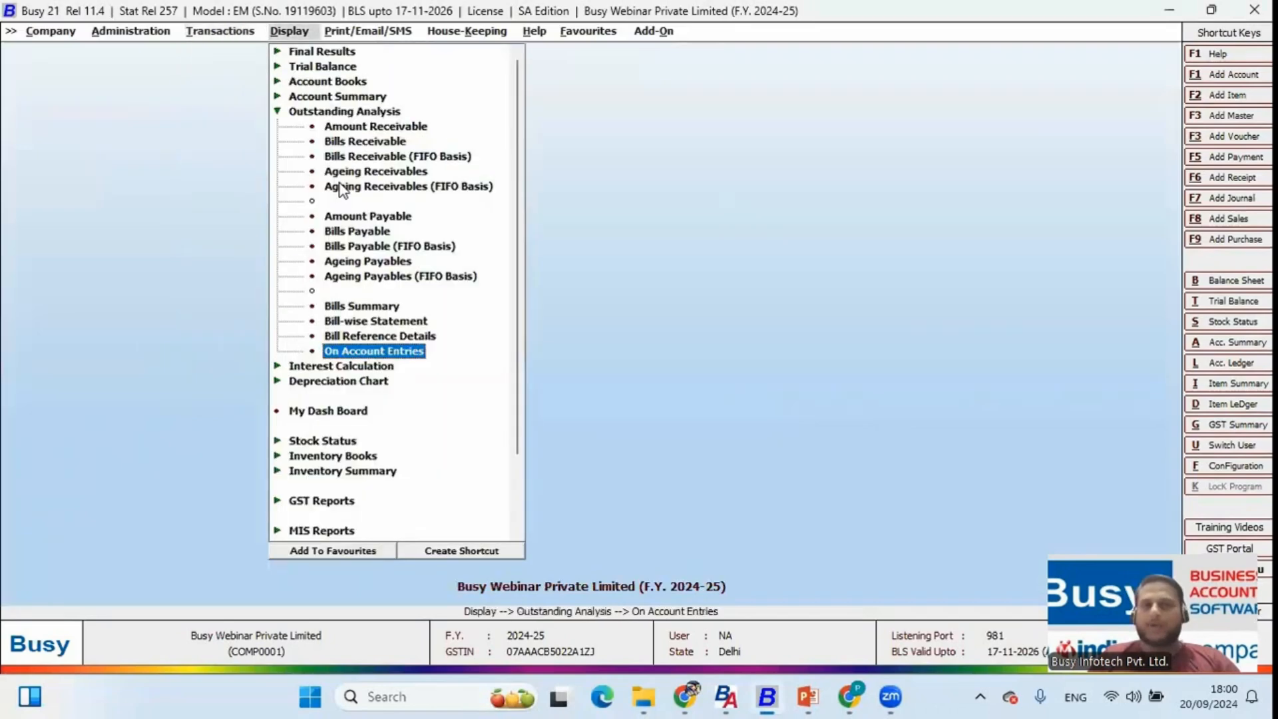
key("Return")
key("Return")
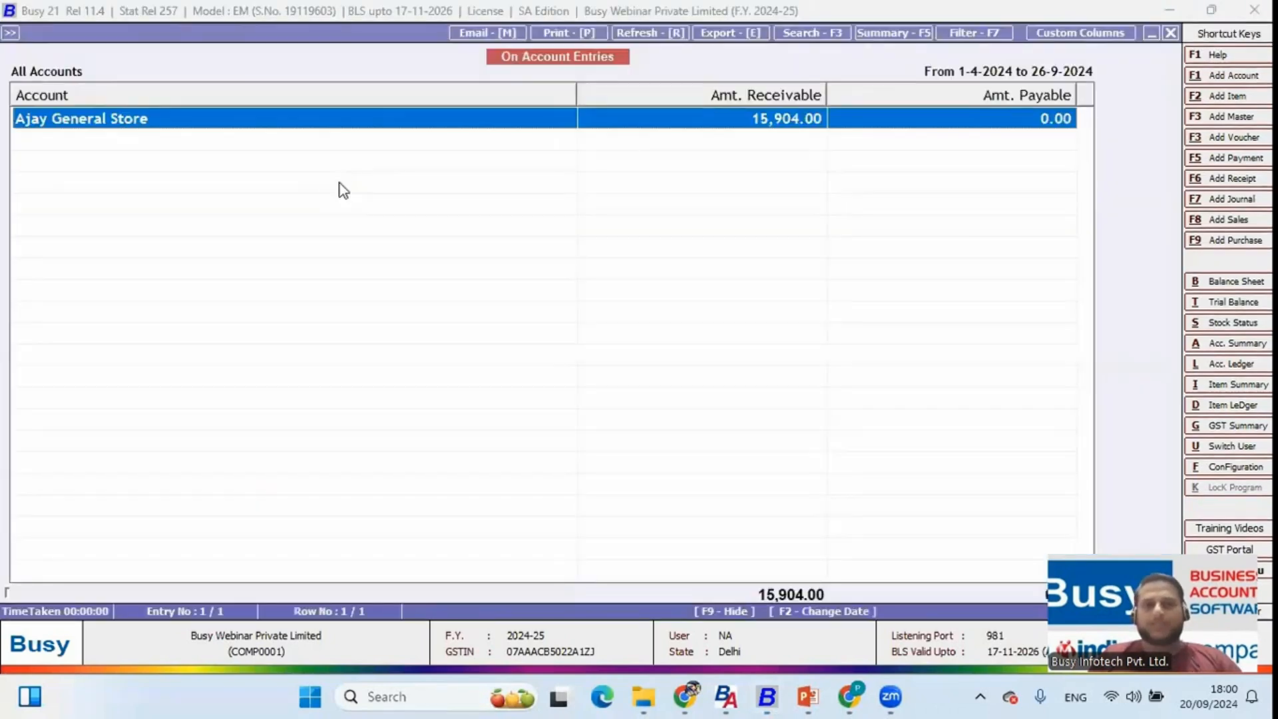
key("Return")
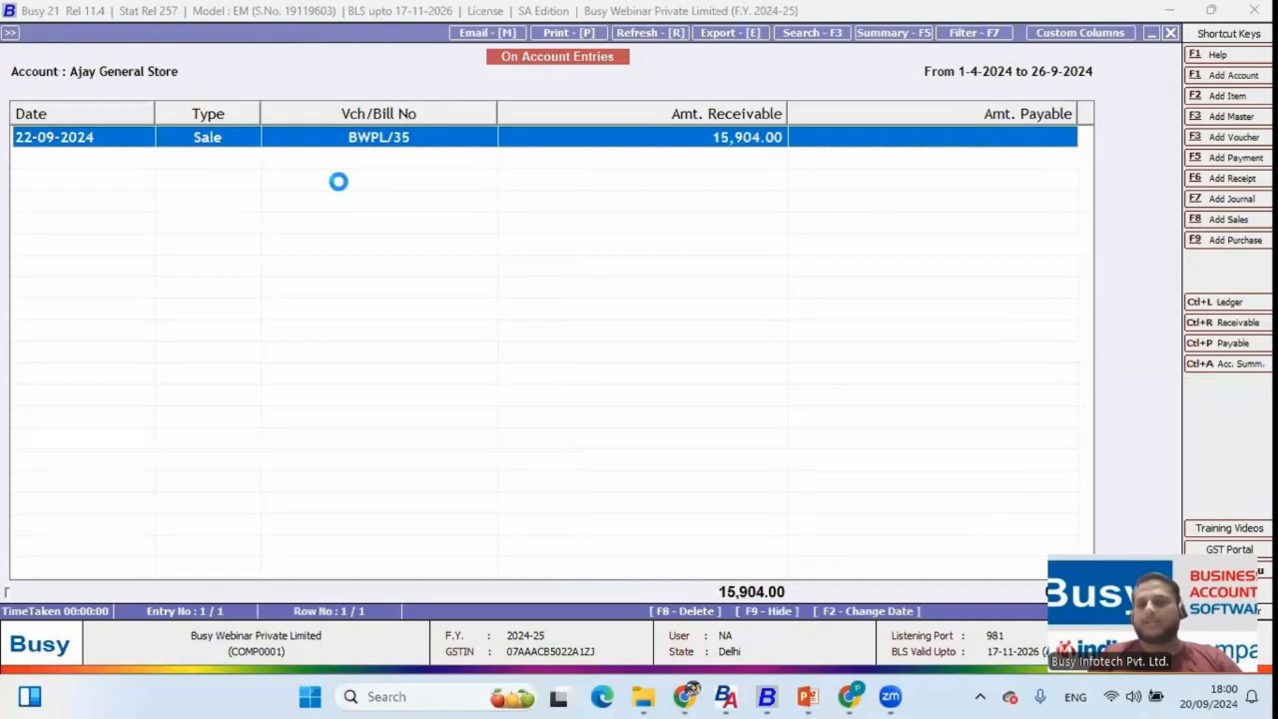
Step: Open voucher BWPL/35 from the report, examine its bill-by-bill adjustment, go back to the all-accounts list and switch to the presentation
key("Return")
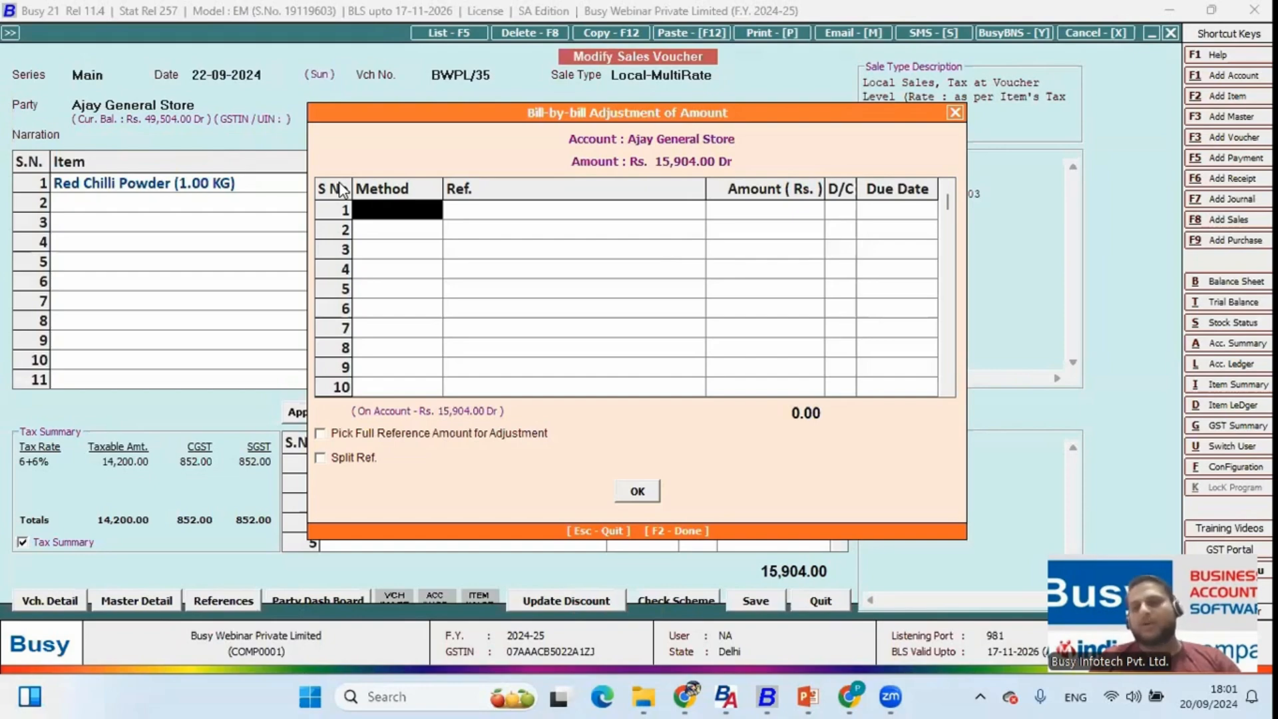
key("Escape")
key("Escape")
key("Escape")
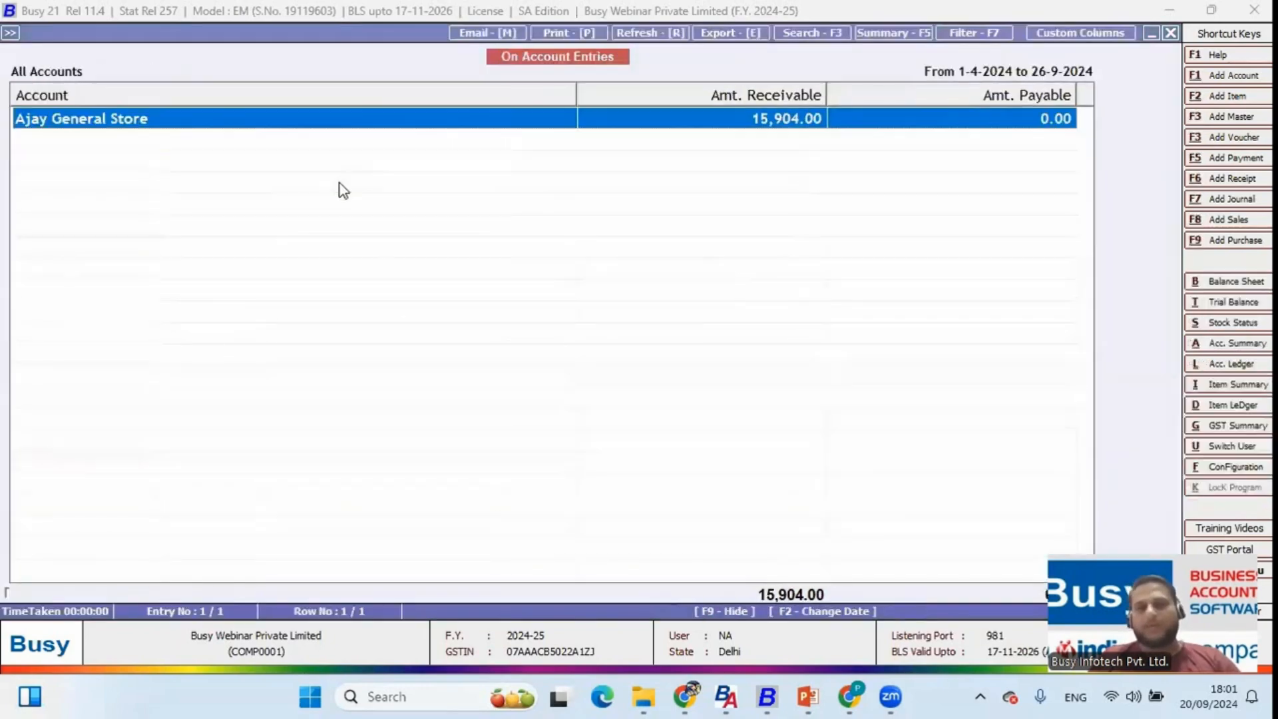
key("alt+Tab")
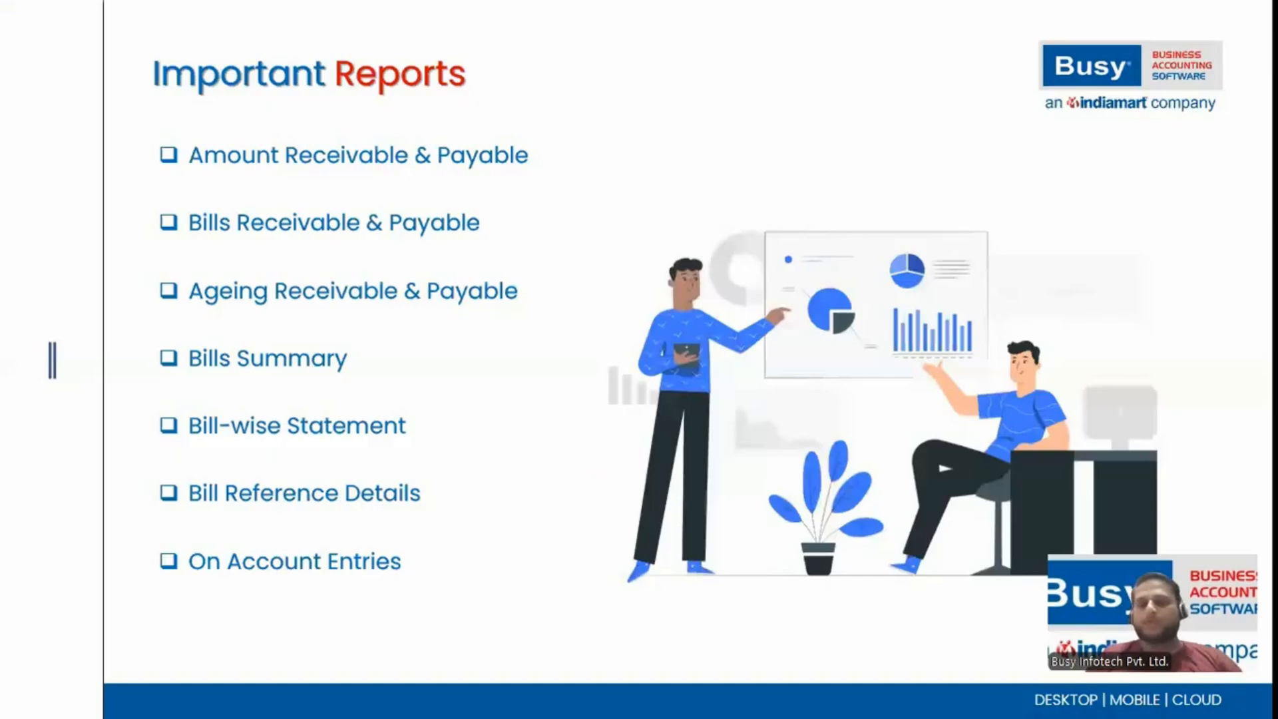